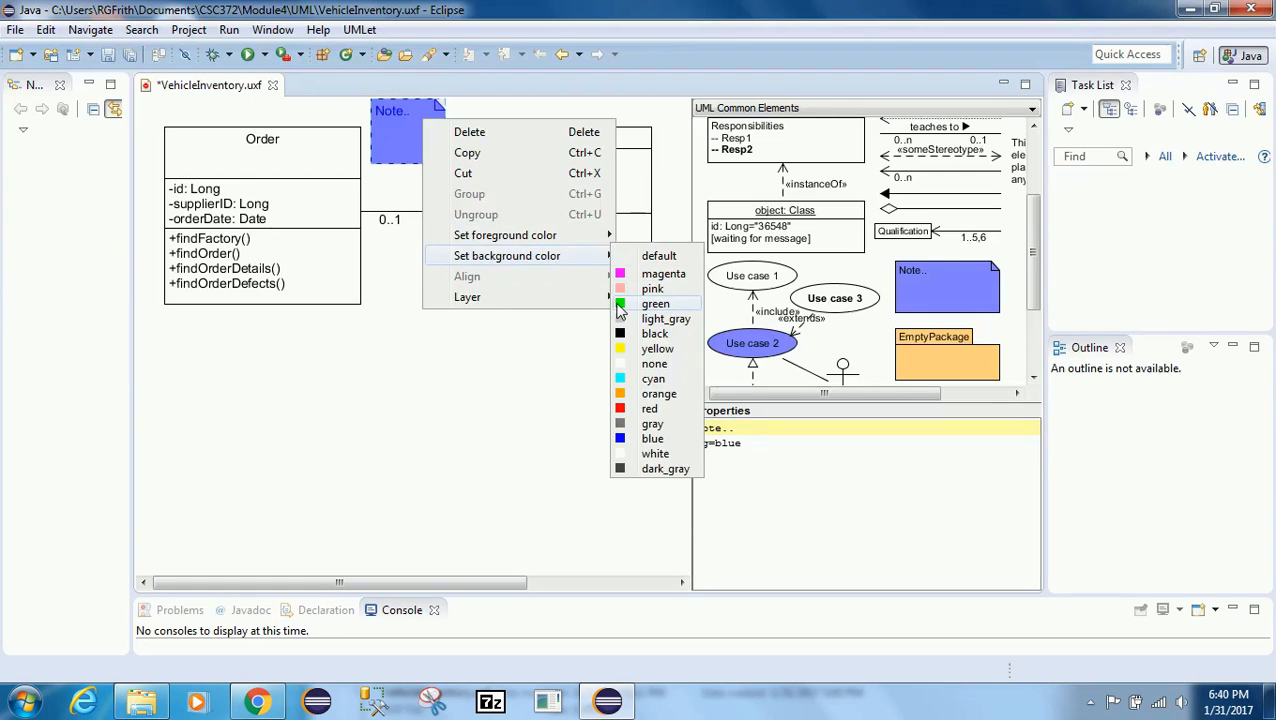
Step: Set the note's background to green and replace its text with "Zero or one Oders in an Inventory"
{"action": "left_click", "coordinate": [620, 305]}
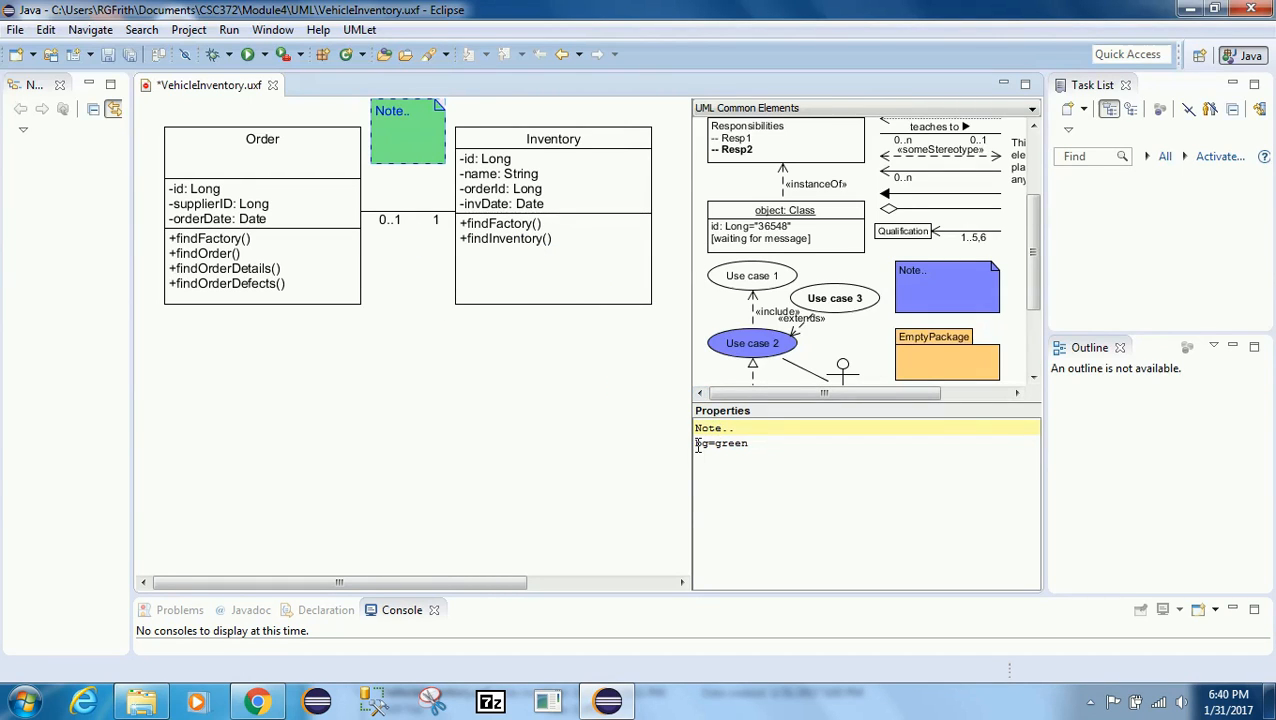
{"action": "left_click_drag", "start_coordinate": [722, 429], "coordinate": [755, 430]}
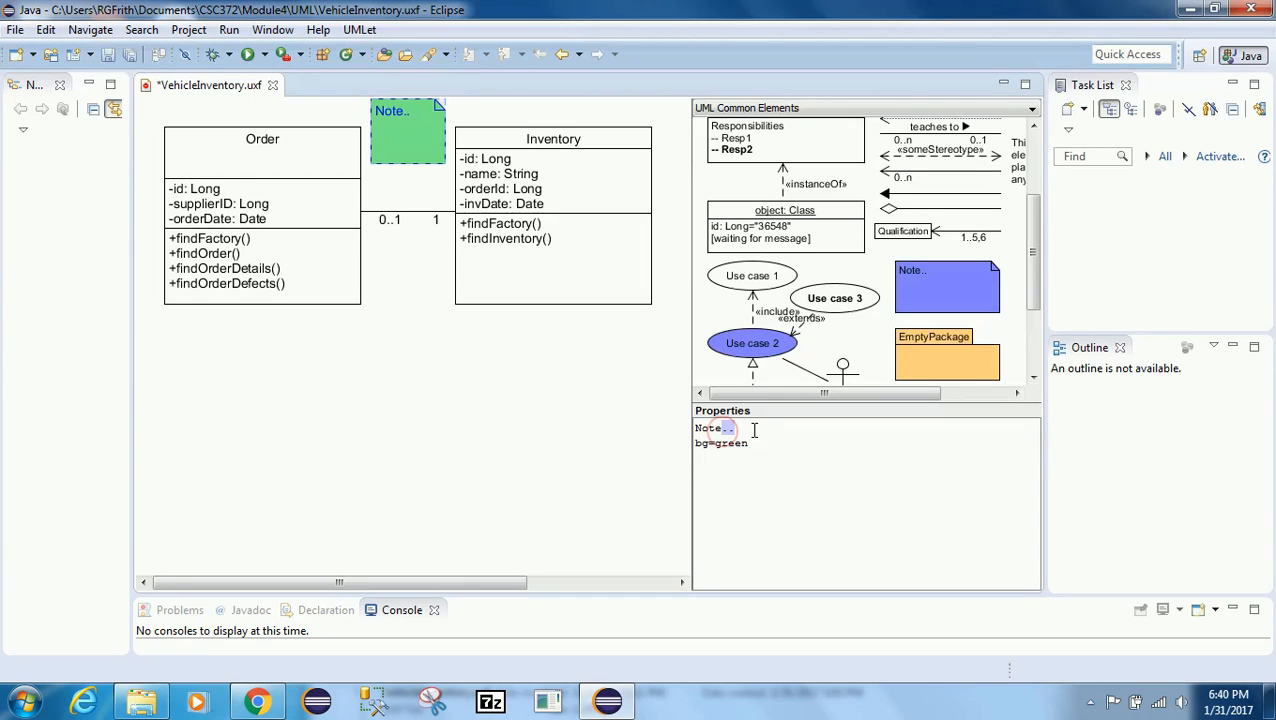
{"action": "key", "text": "BackSpace"}
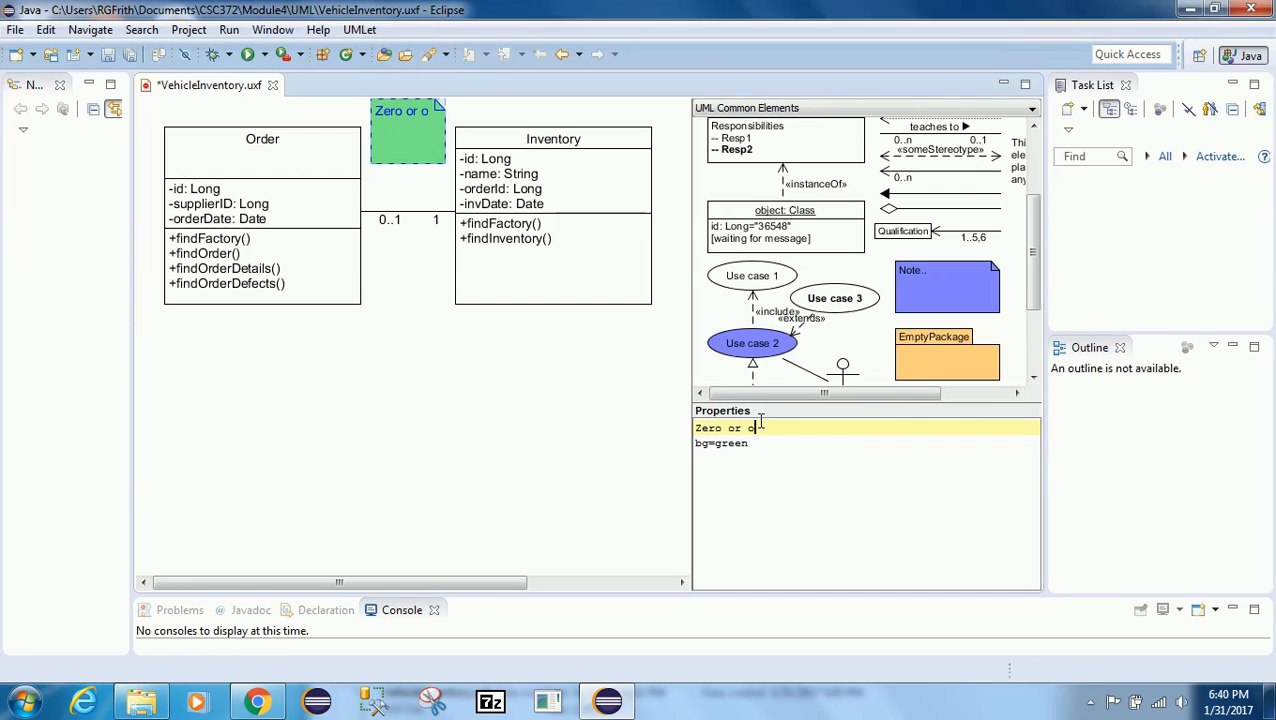
{"action": "type", "text": "ne Oders"}
{"action": "type", "text": "in"}
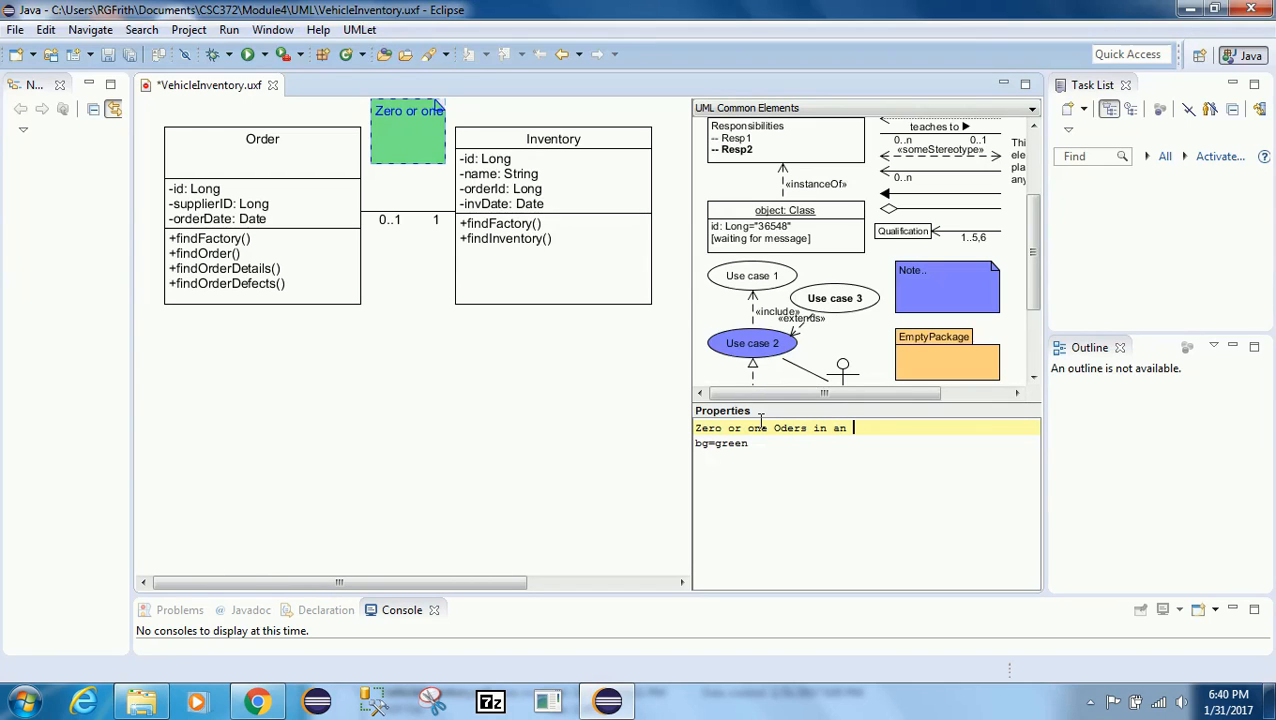
{"action": "type", "text": " an Inventory"}
{"action": "left_click", "coordinate": [847, 464]}
Step: Widen the note to fit its text and move it left so it sits between the Order and Inventory classes
{"action": "left_click", "coordinate": [383, 135]}
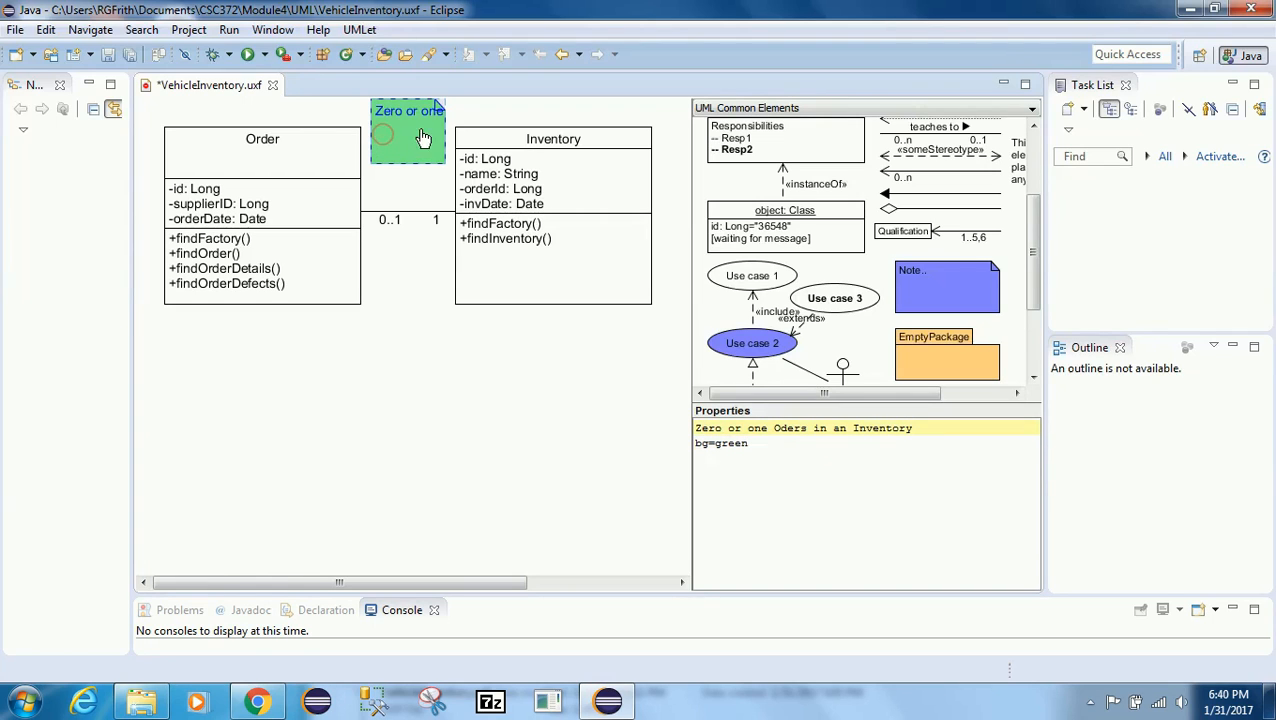
{"action": "left_click_drag", "start_coordinate": [443, 137], "coordinate": [626, 137]}
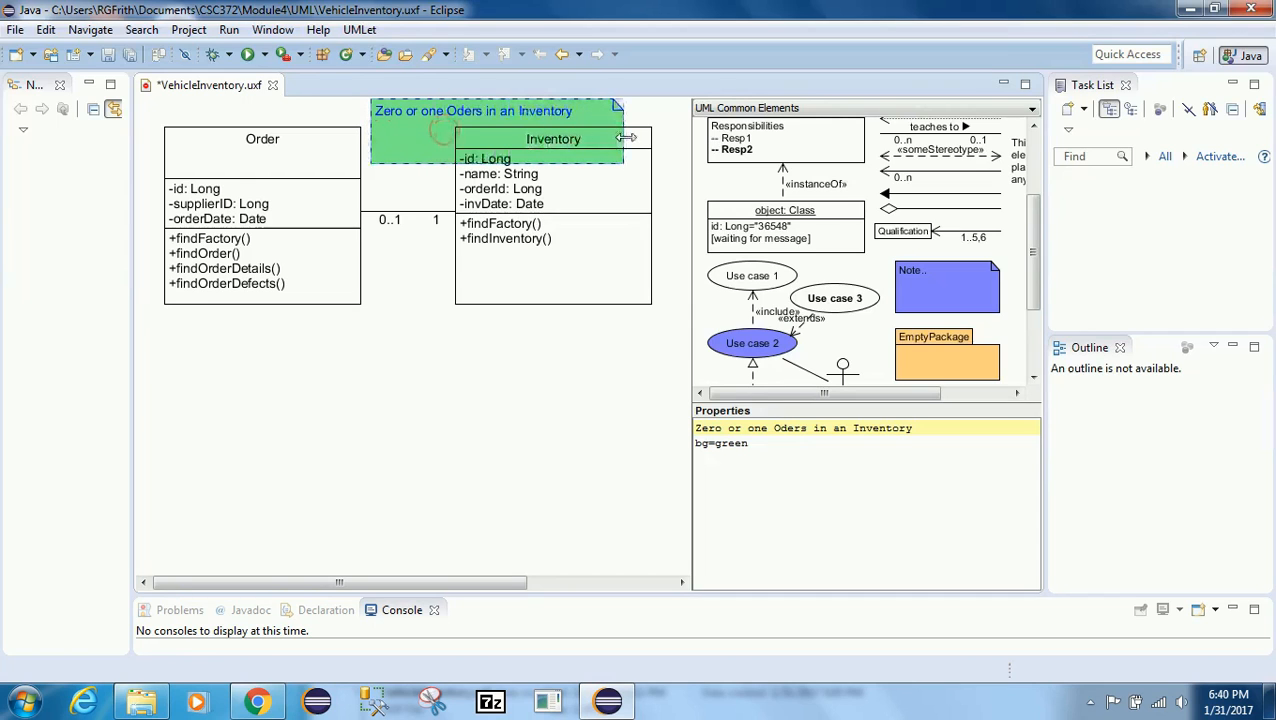
{"action": "left_click_drag", "start_coordinate": [433, 134], "coordinate": [368, 134]}
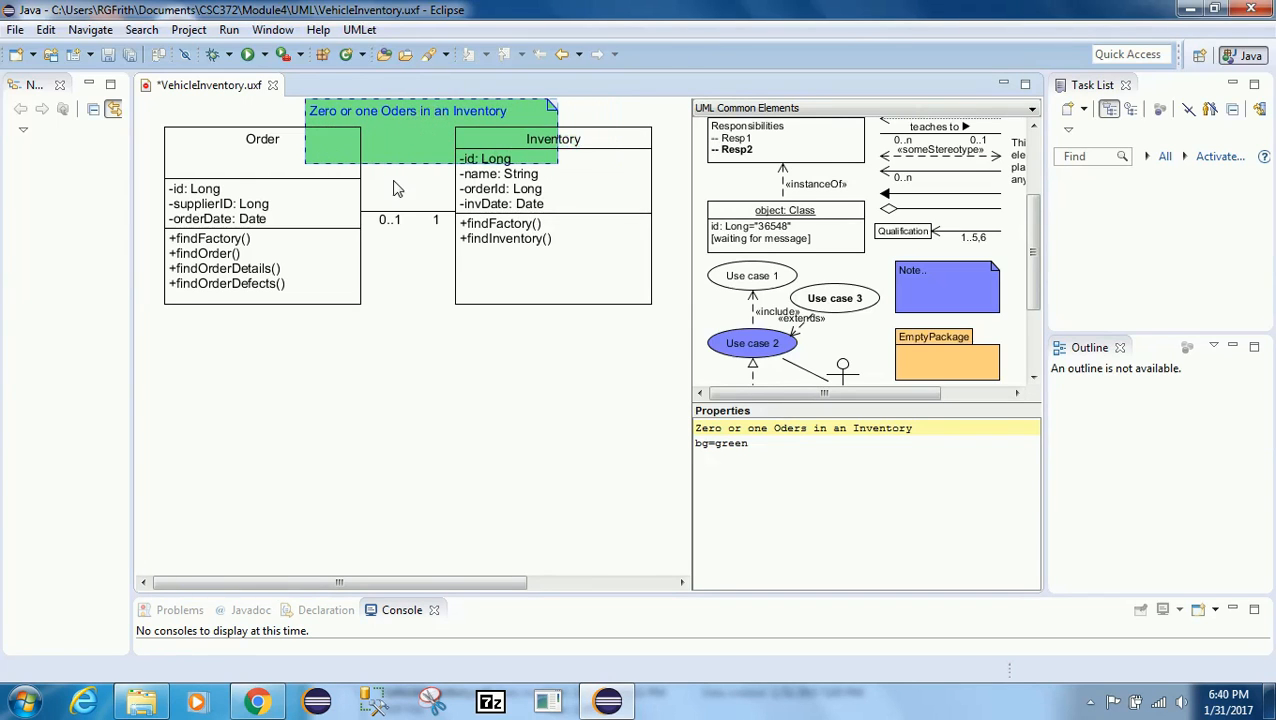
Step: Set the note's background color to none
{"action": "right_click", "coordinate": [385, 146]}
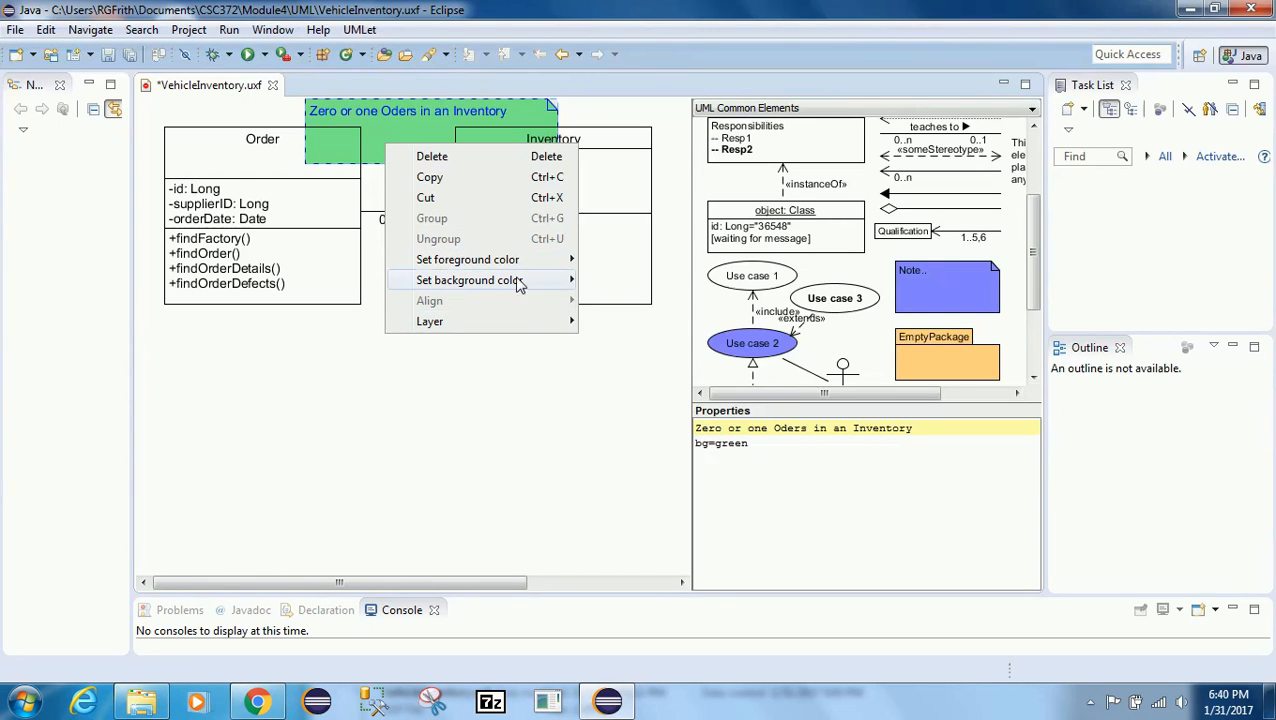
{"action": "mouse_move", "coordinate": [521, 281]}
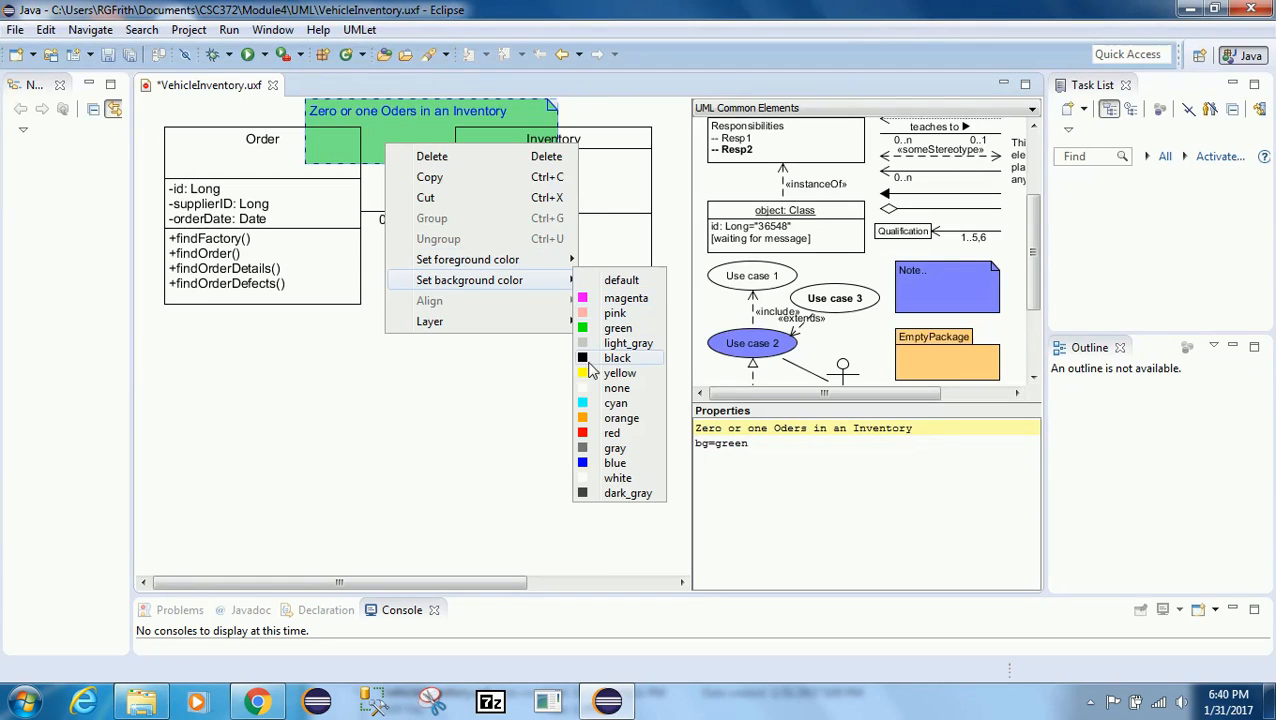
{"action": "left_click", "coordinate": [588, 389]}
{"action": "left_click", "coordinate": [540, 394]}
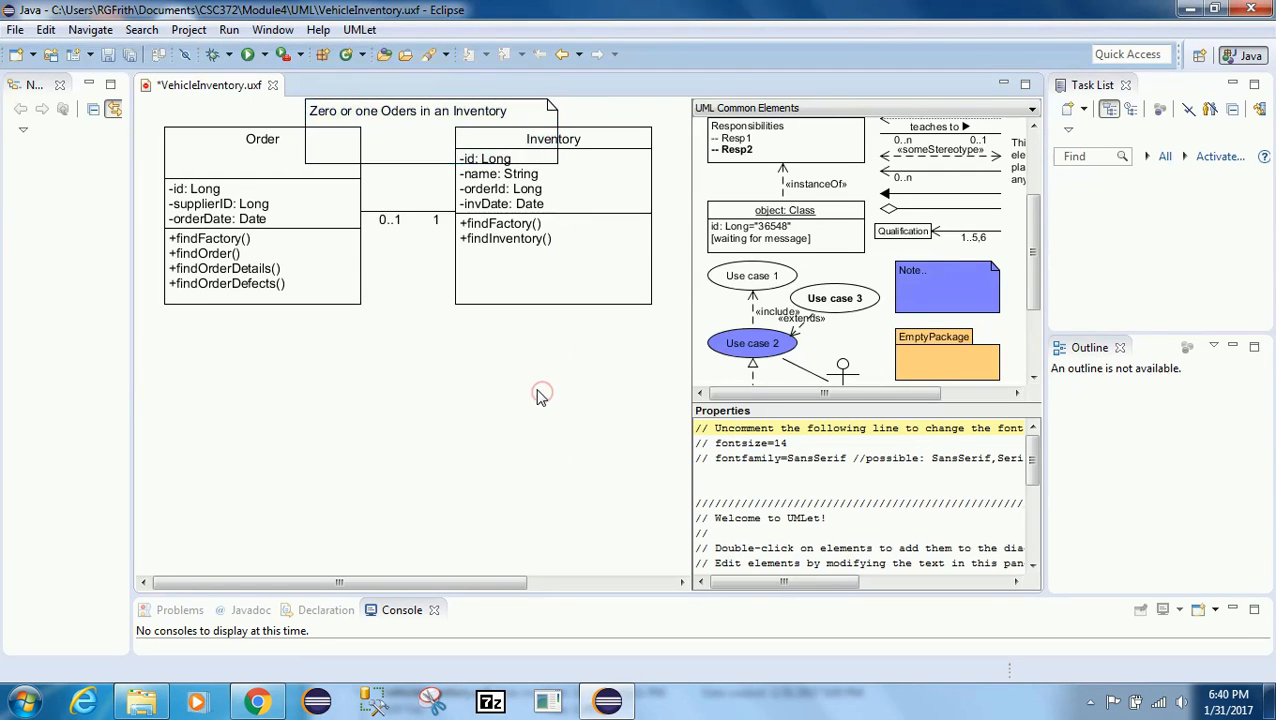
Step: Set the note's foreground color to none
{"action": "right_click", "coordinate": [410, 128]}
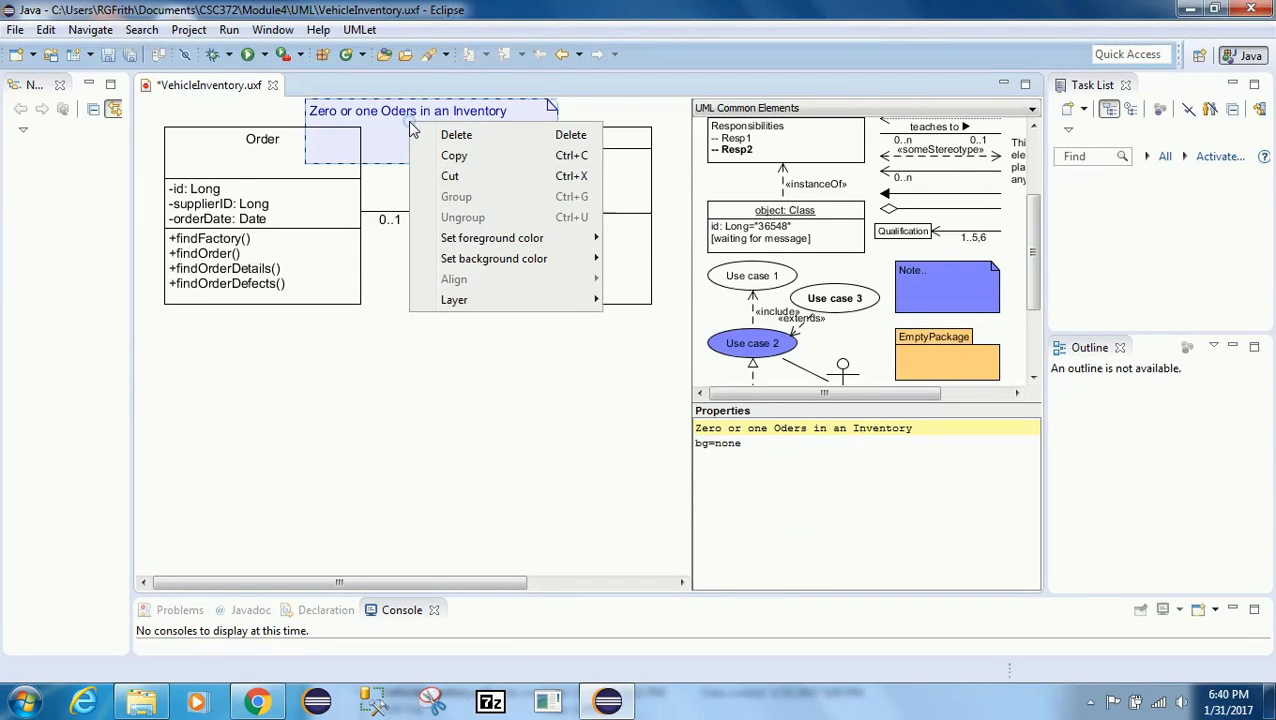
{"action": "mouse_move", "coordinate": [502, 244]}
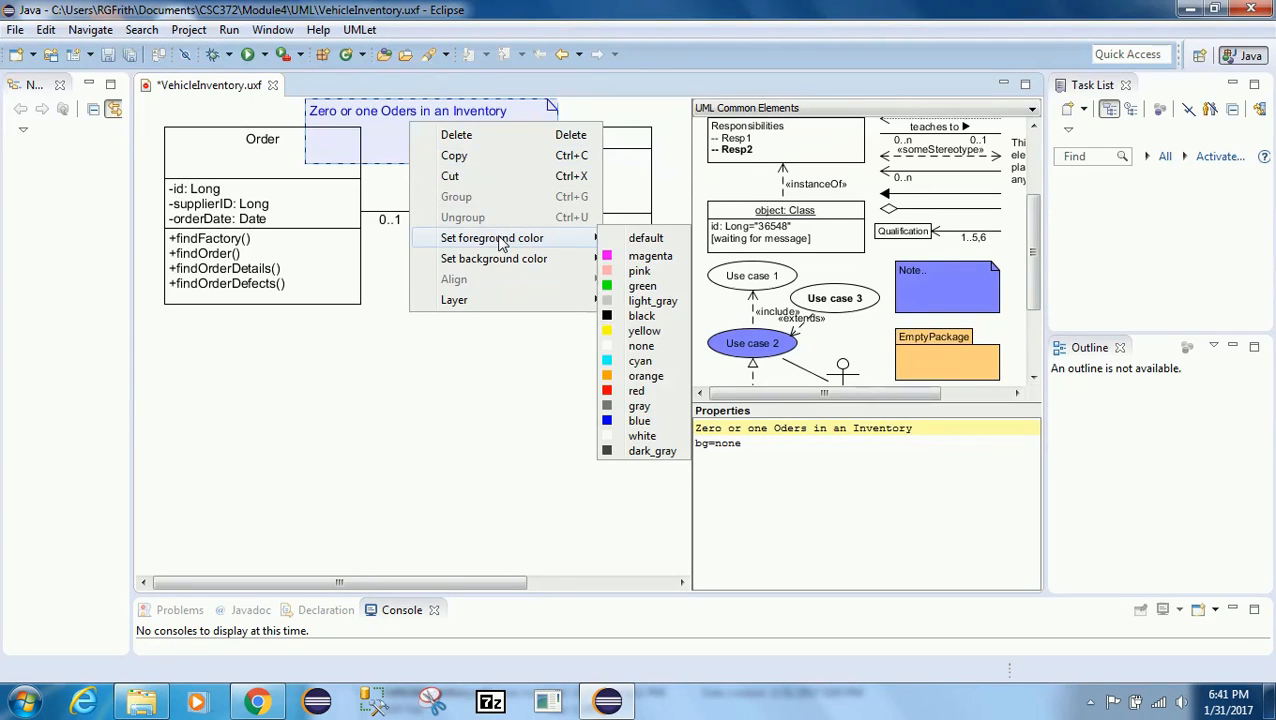
{"action": "left_click", "coordinate": [617, 350]}
{"action": "left_click", "coordinate": [506, 354]}
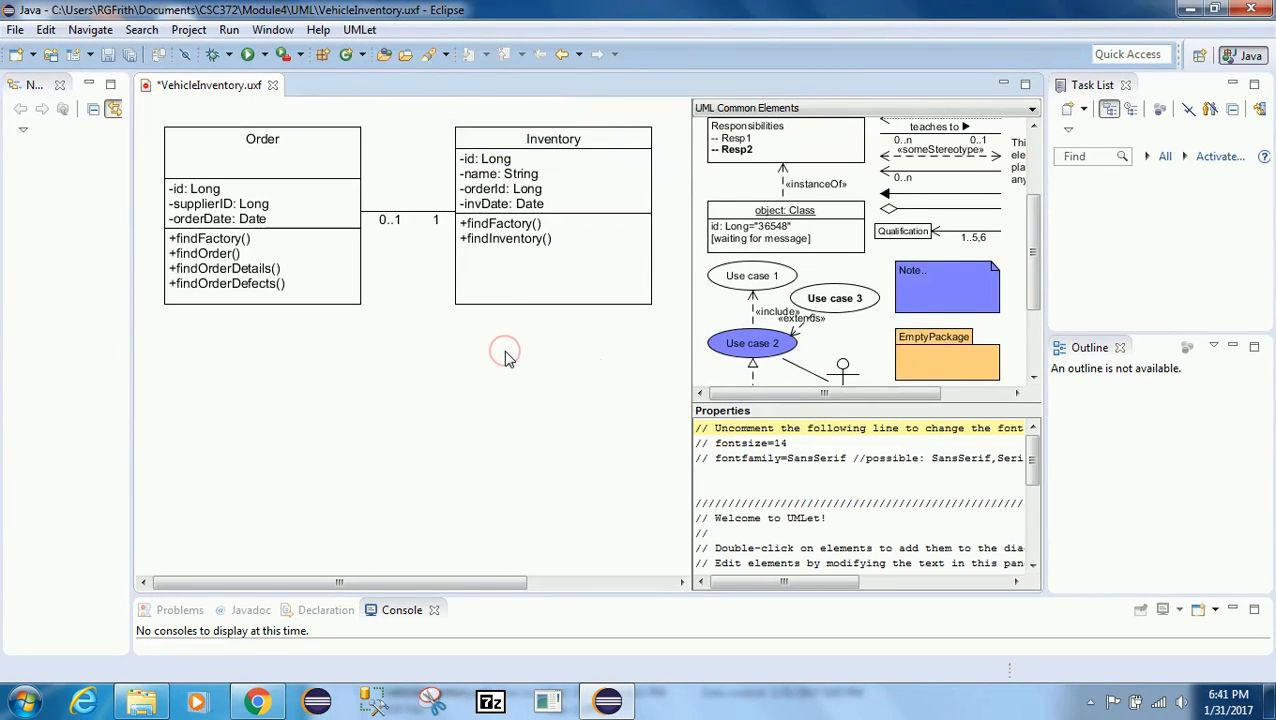
{"action": "left_click", "coordinate": [402, 124]}
{"action": "right_click", "coordinate": [402, 128]}
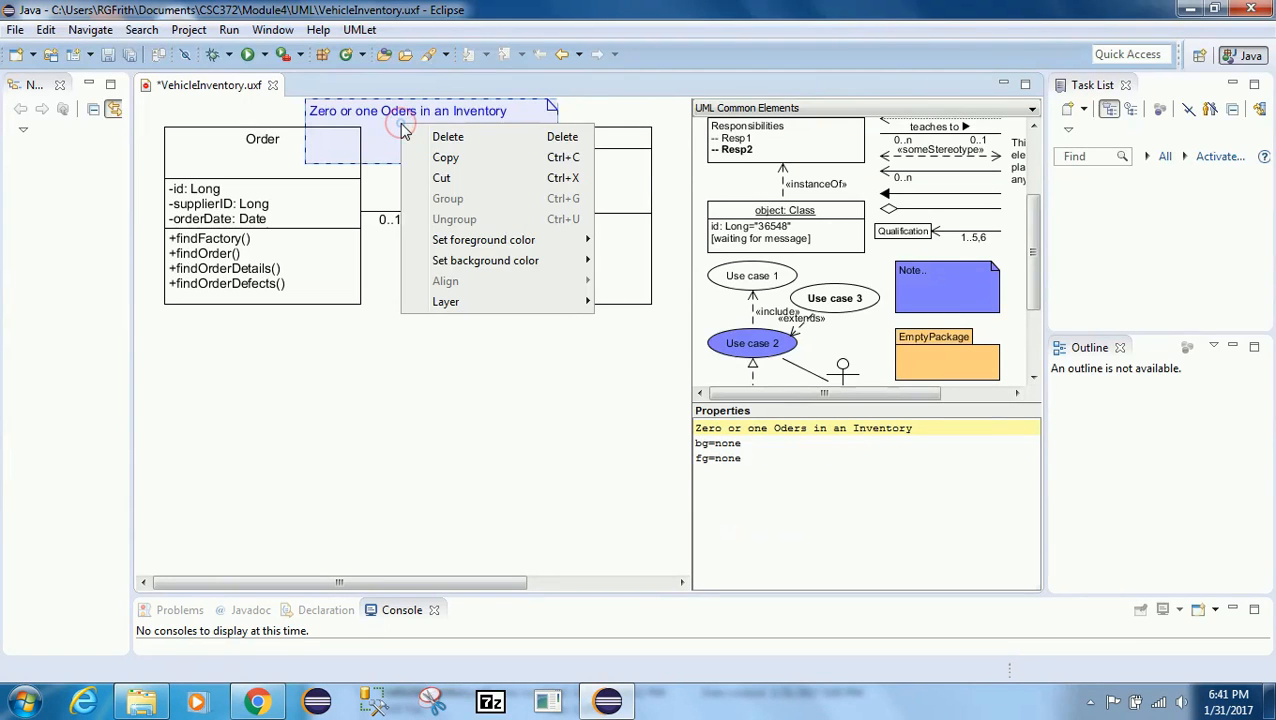
{"action": "mouse_move", "coordinate": [462, 240]}
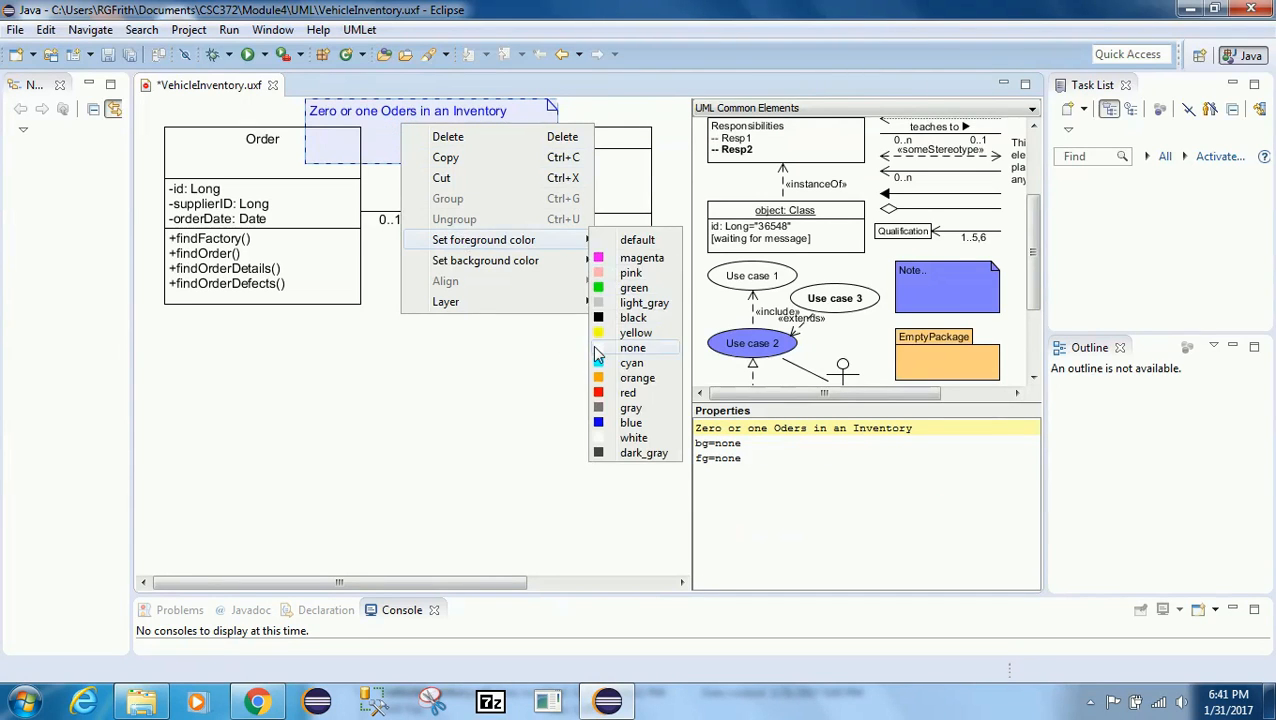
{"action": "left_click", "coordinate": [596, 348]}
{"action": "left_click", "coordinate": [546, 360]}
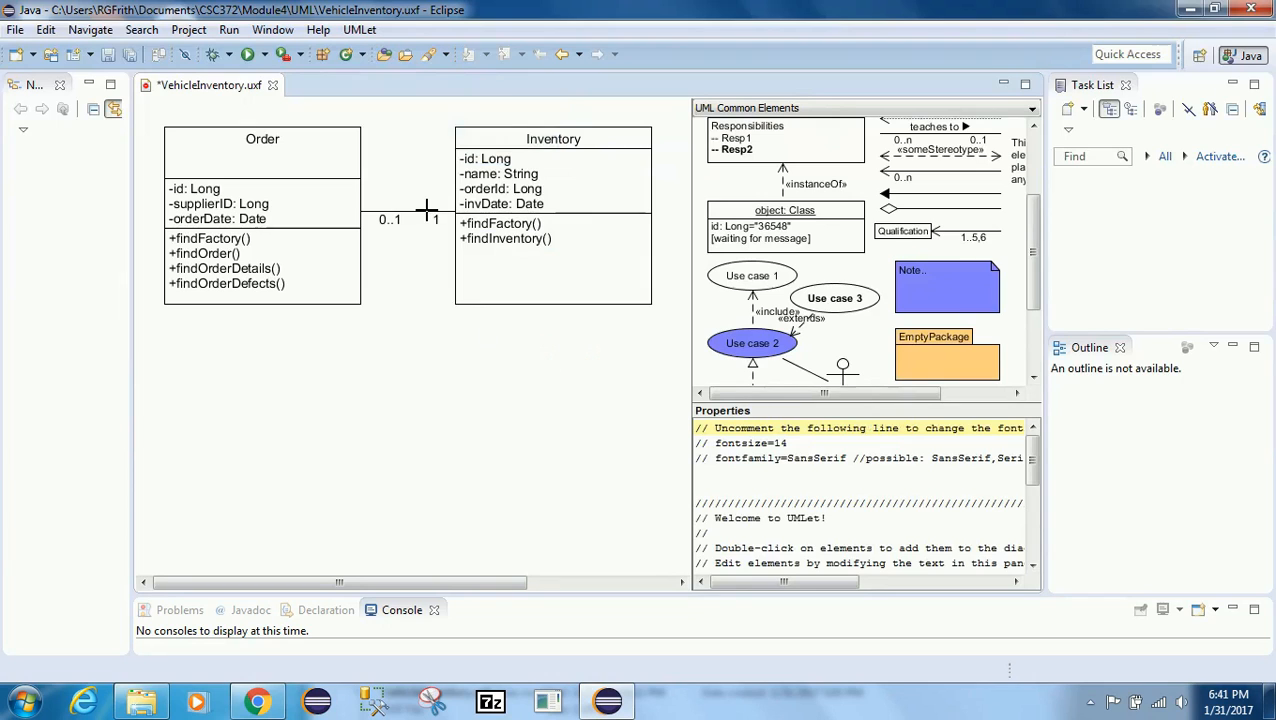
Step: Select the note above the association and delete it
{"action": "left_click", "coordinate": [424, 150]}
{"action": "key", "text": "Delete"}
{"action": "right_click", "coordinate": [466, 361]}
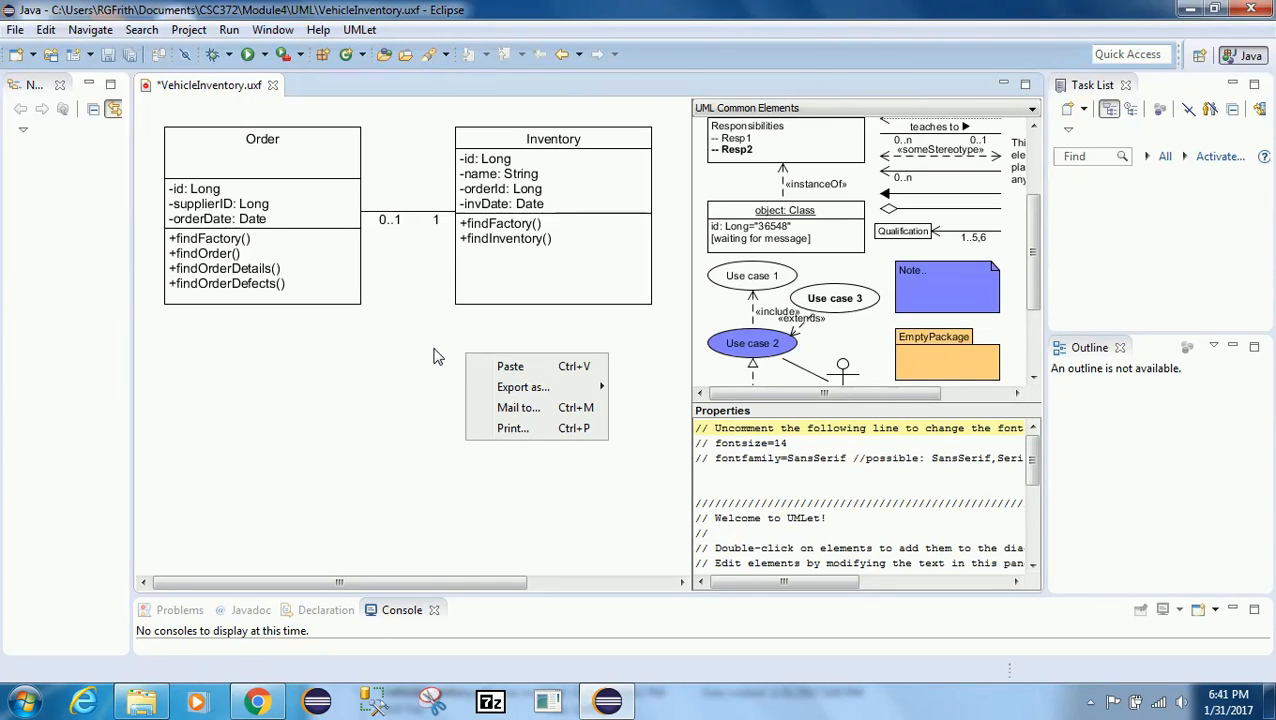
{"action": "mouse_move", "coordinate": [588, 391]}
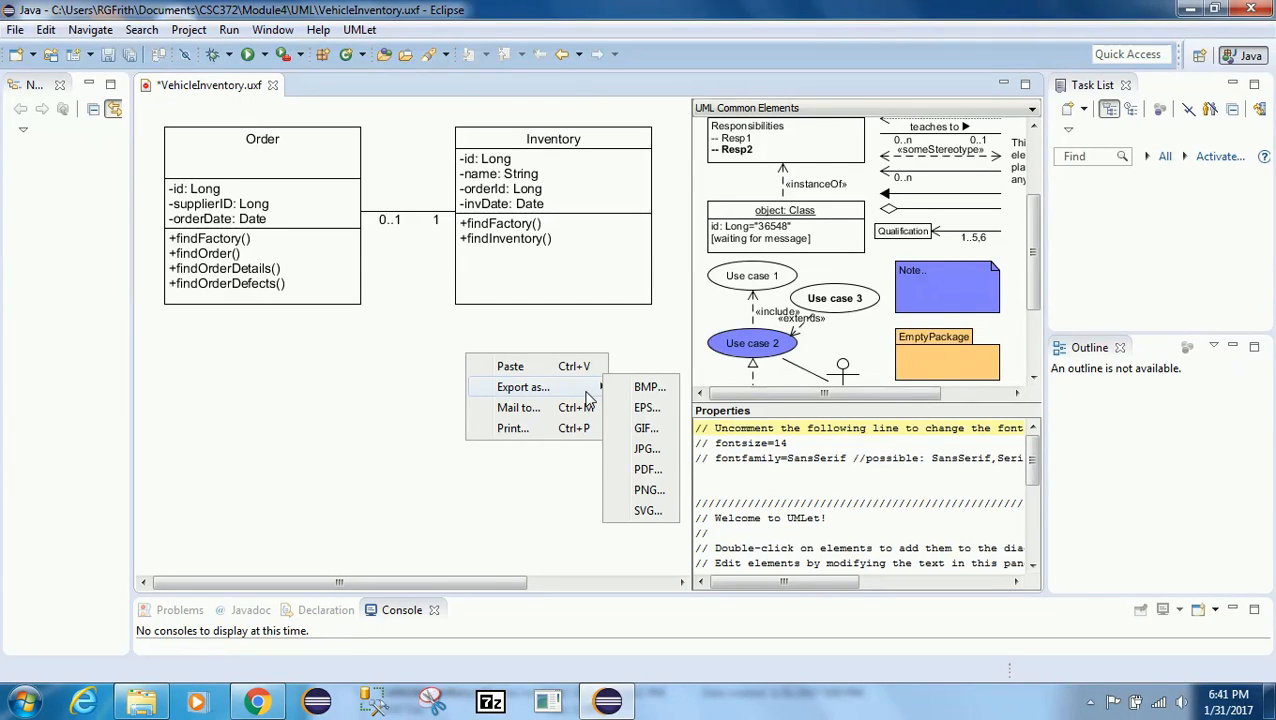
{"action": "left_click", "coordinate": [386, 370]}
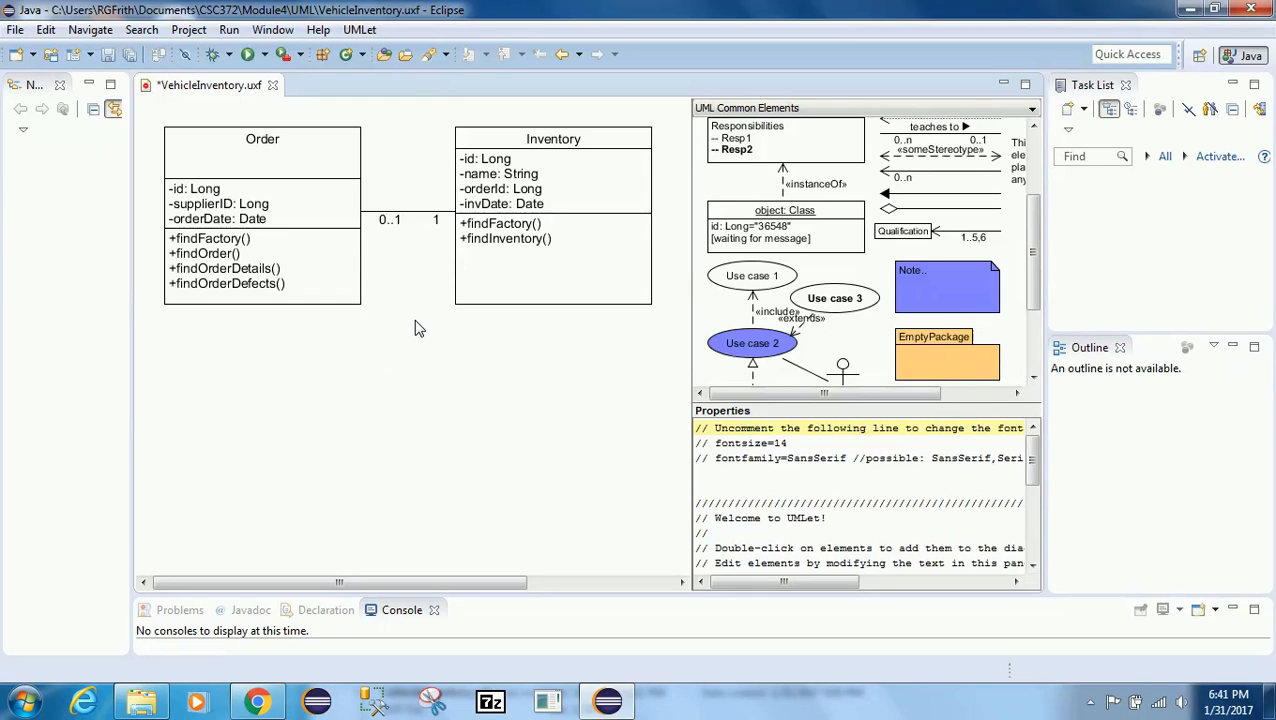
Step: Copy the FatClass element from the UML Common Elements palette and paste it onto the diagram
{"action": "left_click_drag", "start_coordinate": [498, 586], "coordinate": [672, 586]}
{"action": "left_click", "coordinate": [650, 168]}
{"action": "key", "text": "Delete"}
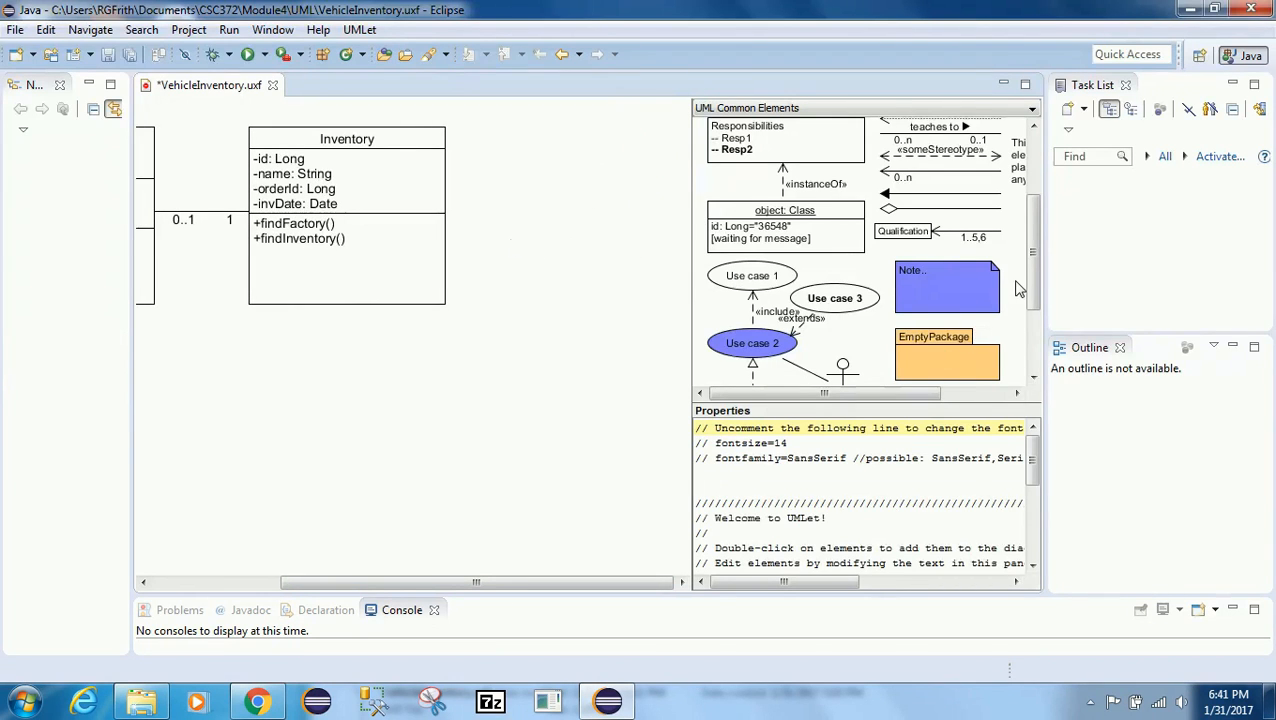
{"action": "left_click_drag", "start_coordinate": [1033, 244], "coordinate": [1035, 170]}
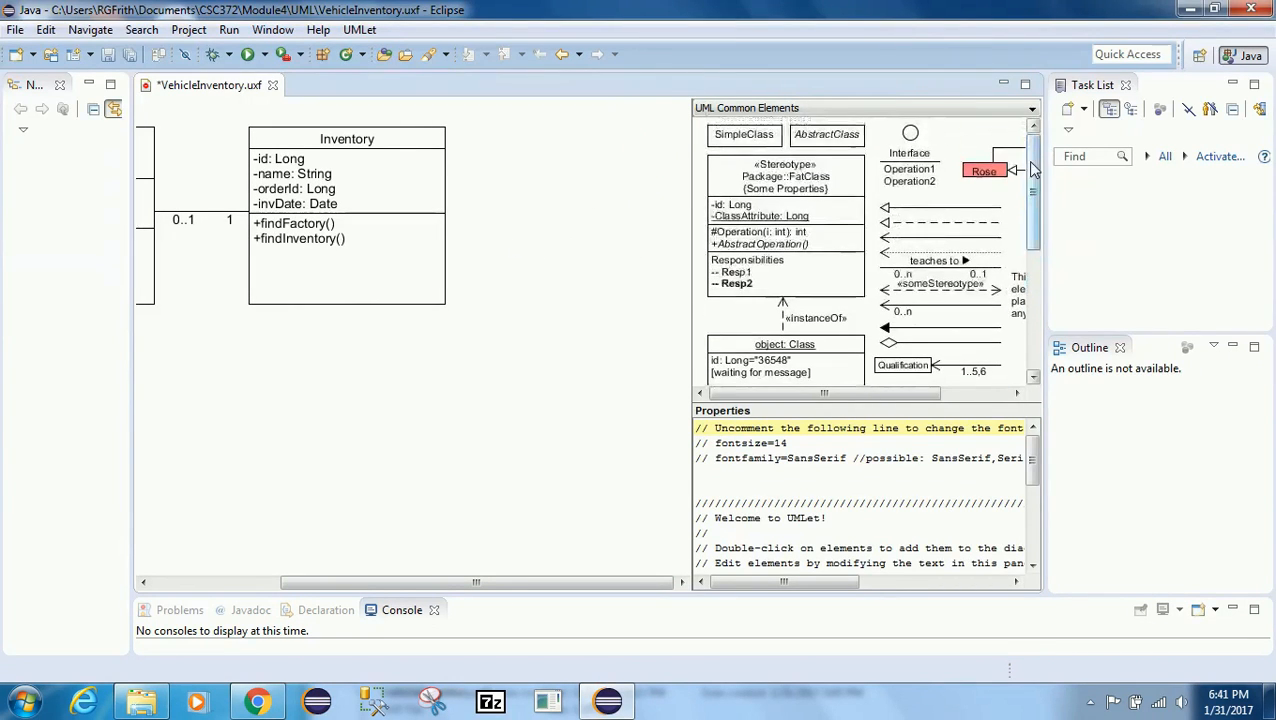
{"action": "left_click", "coordinate": [765, 200]}
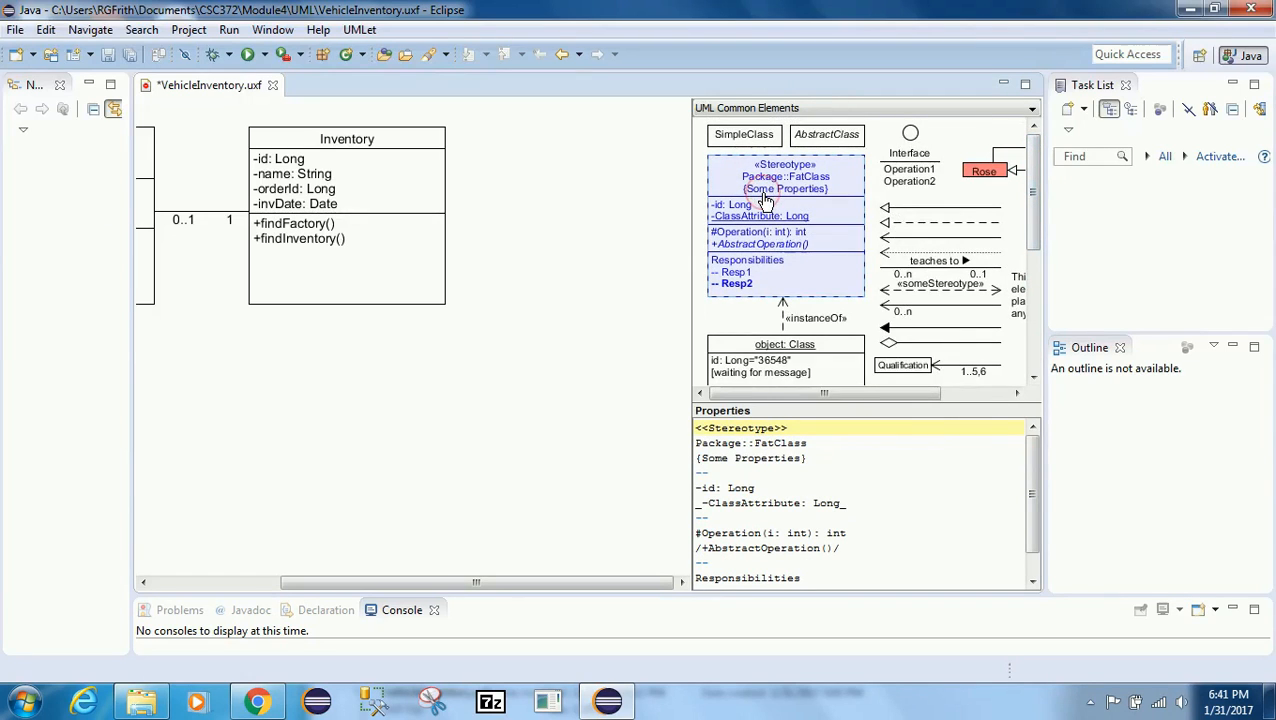
{"action": "right_click", "coordinate": [765, 200]}
{"action": "left_click", "coordinate": [800, 226]}
{"action": "left_click", "coordinate": [535, 203]}
{"action": "right_click", "coordinate": [533, 196]}
{"action": "left_click", "coordinate": [574, 206]}
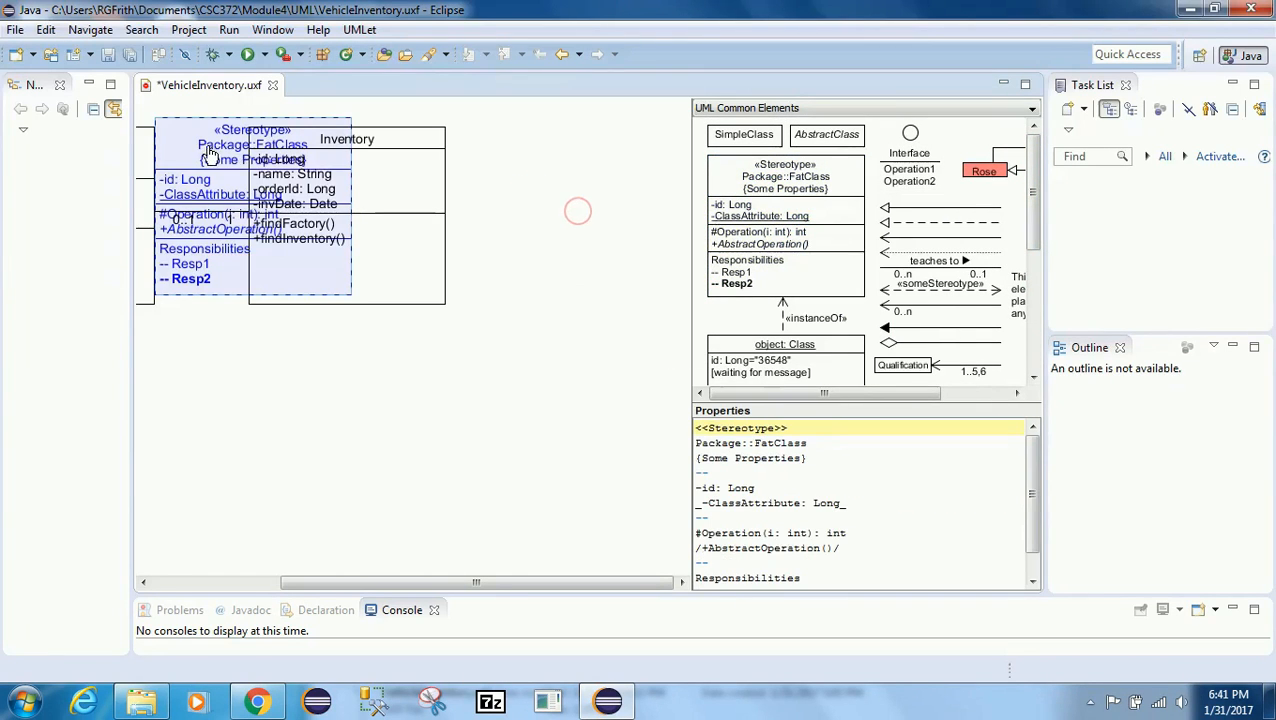
Step: Delete the 0..1–1 association line attached to the pasted class and position the class to the right of Inventory
{"action": "left_click_drag", "start_coordinate": [210, 152], "coordinate": [482, 376]}
{"action": "left_click", "coordinate": [387, 349]}
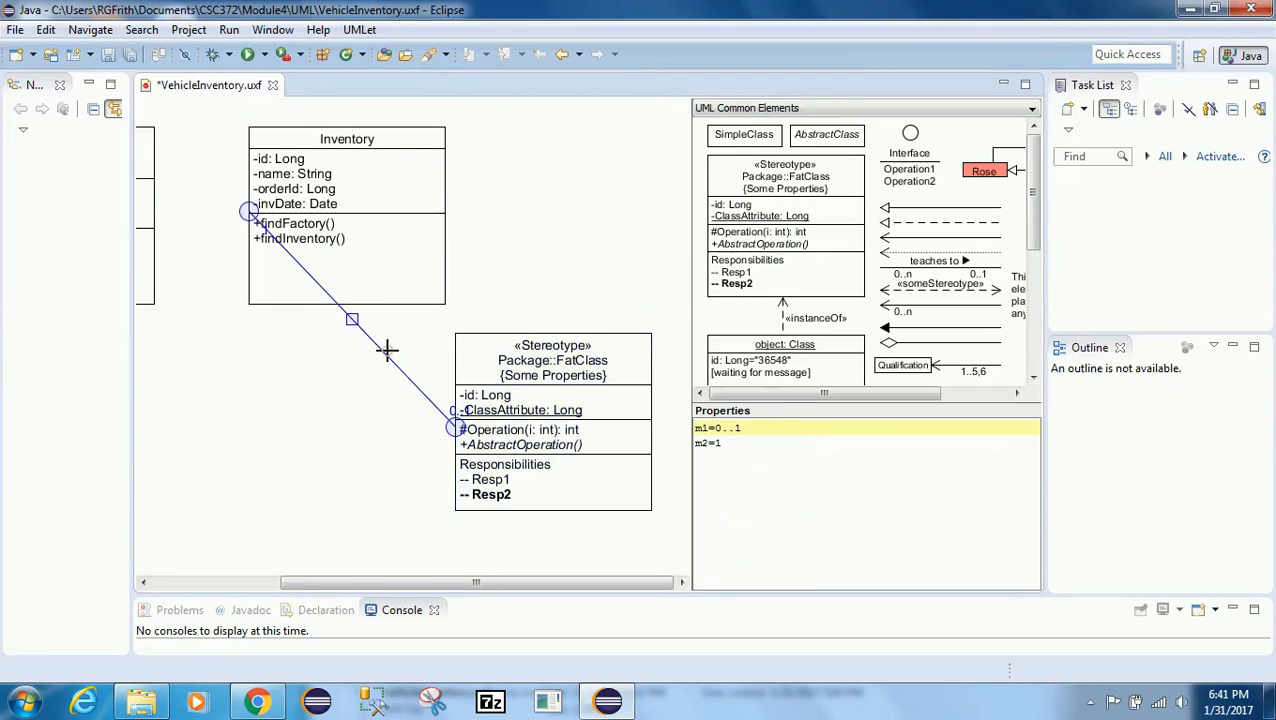
{"action": "key", "text": "Delete"}
{"action": "left_click", "coordinate": [500, 378]}
{"action": "left_click_drag", "start_coordinate": [541, 382], "coordinate": [563, 176]}
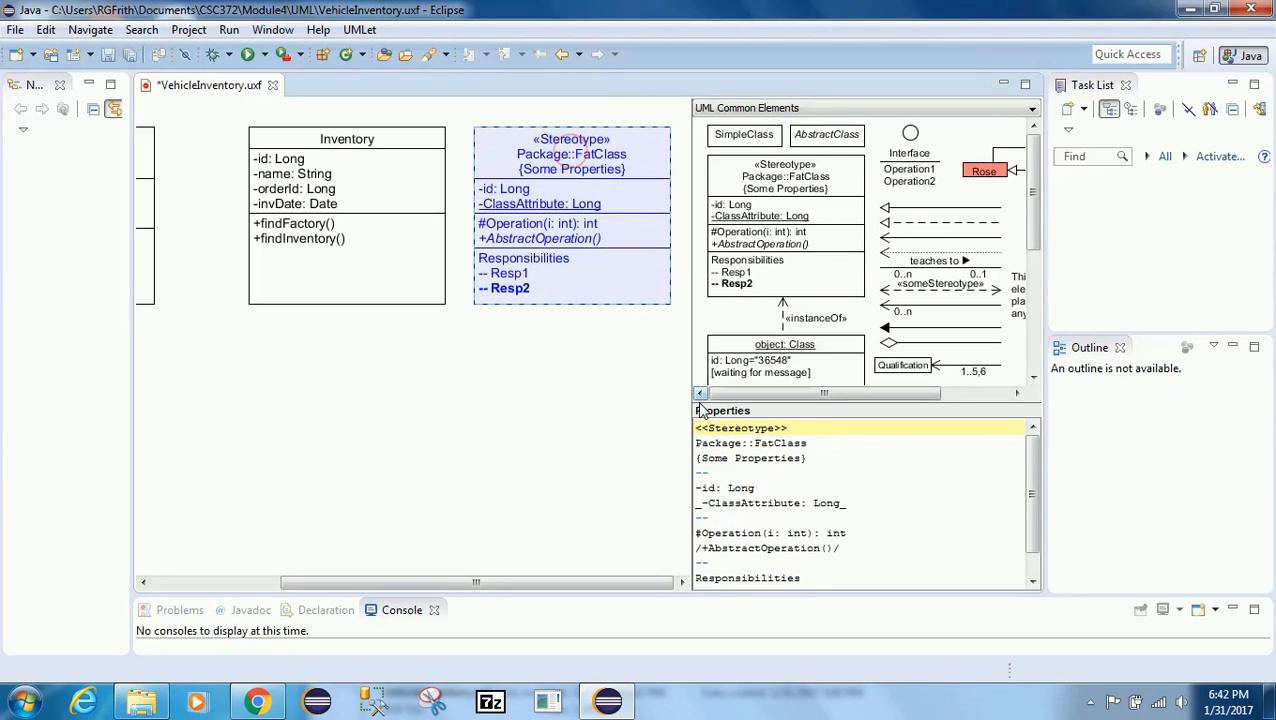
Step: Replace the class's «Stereotype» line with the name OrderDetails
{"action": "left_click_drag", "start_coordinate": [790, 427], "coordinate": [697, 427]}
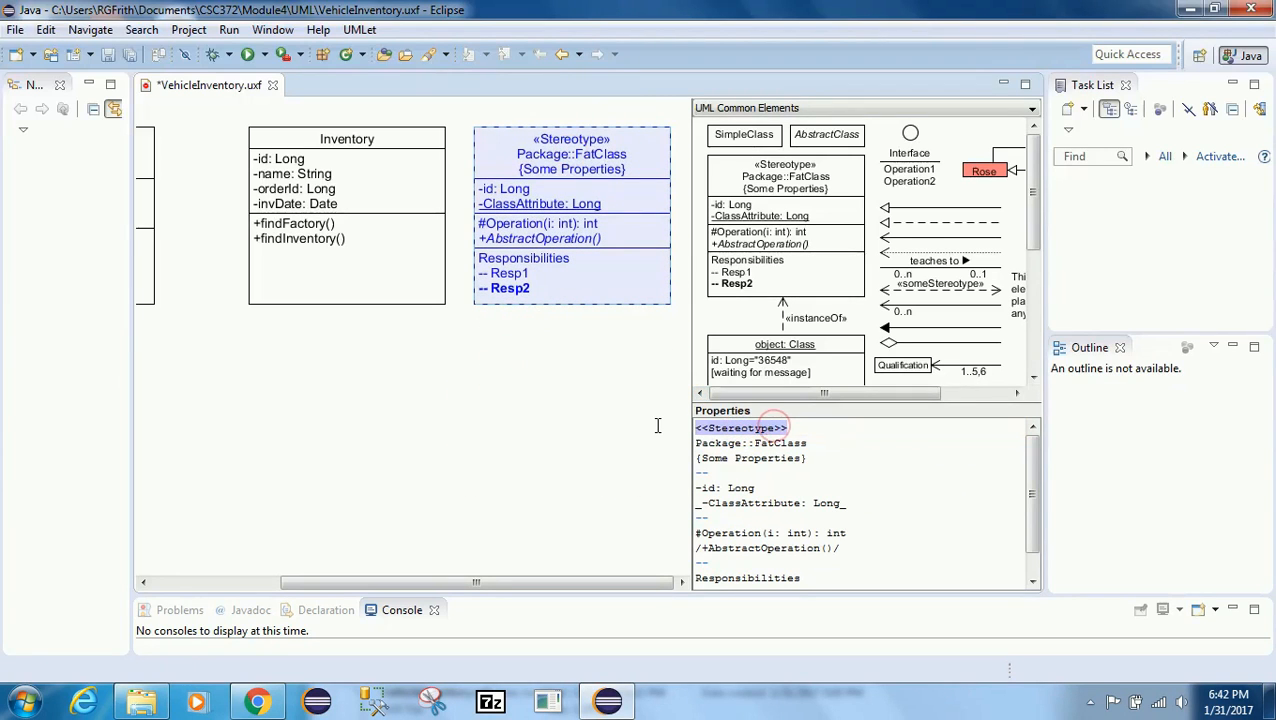
{"action": "key", "text": "Delete"}
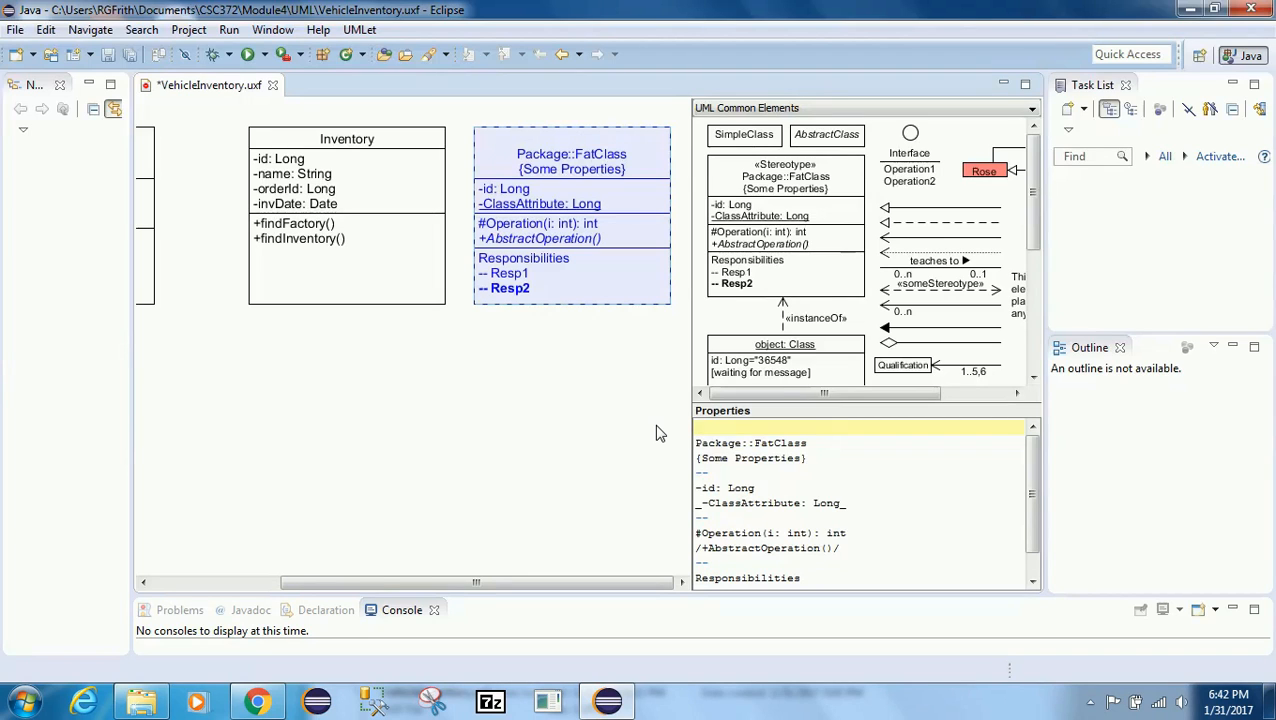
{"action": "type", "text": "OrderDetails"}
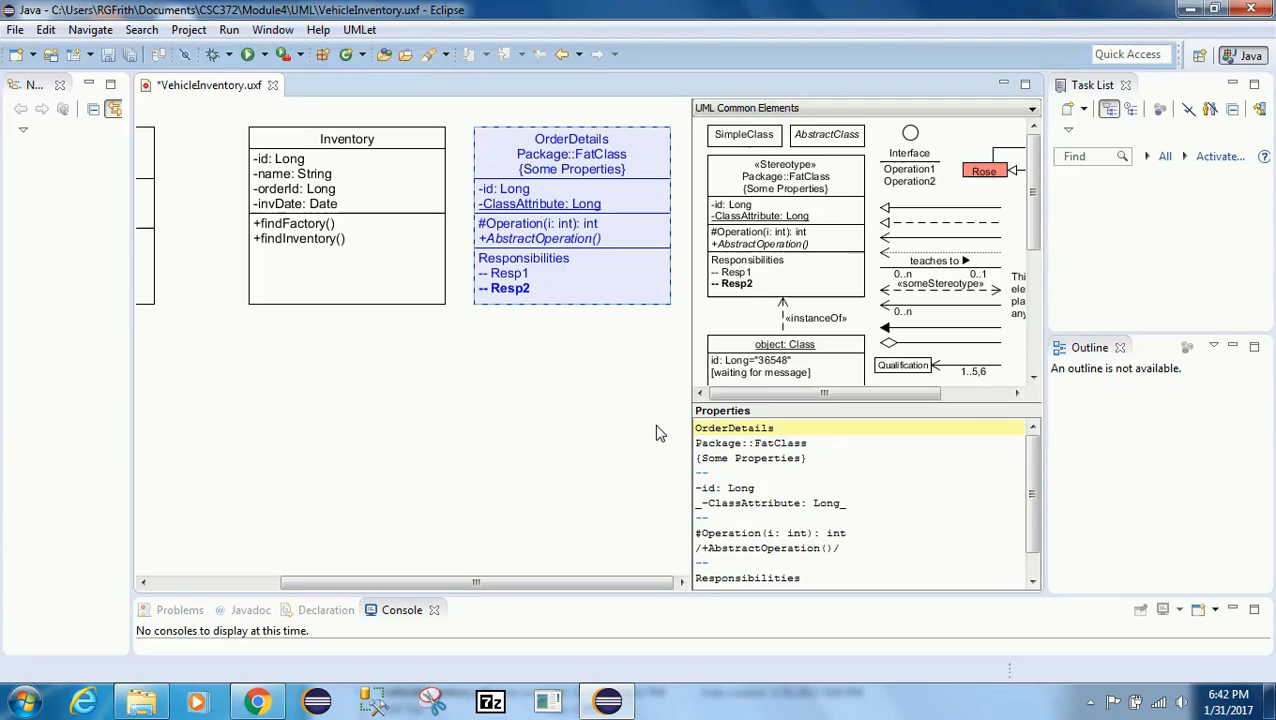
Step: Delete the Package::FatClass and {Some Properties} lines from the OrderDetails class
{"action": "key", "text": "Down"}
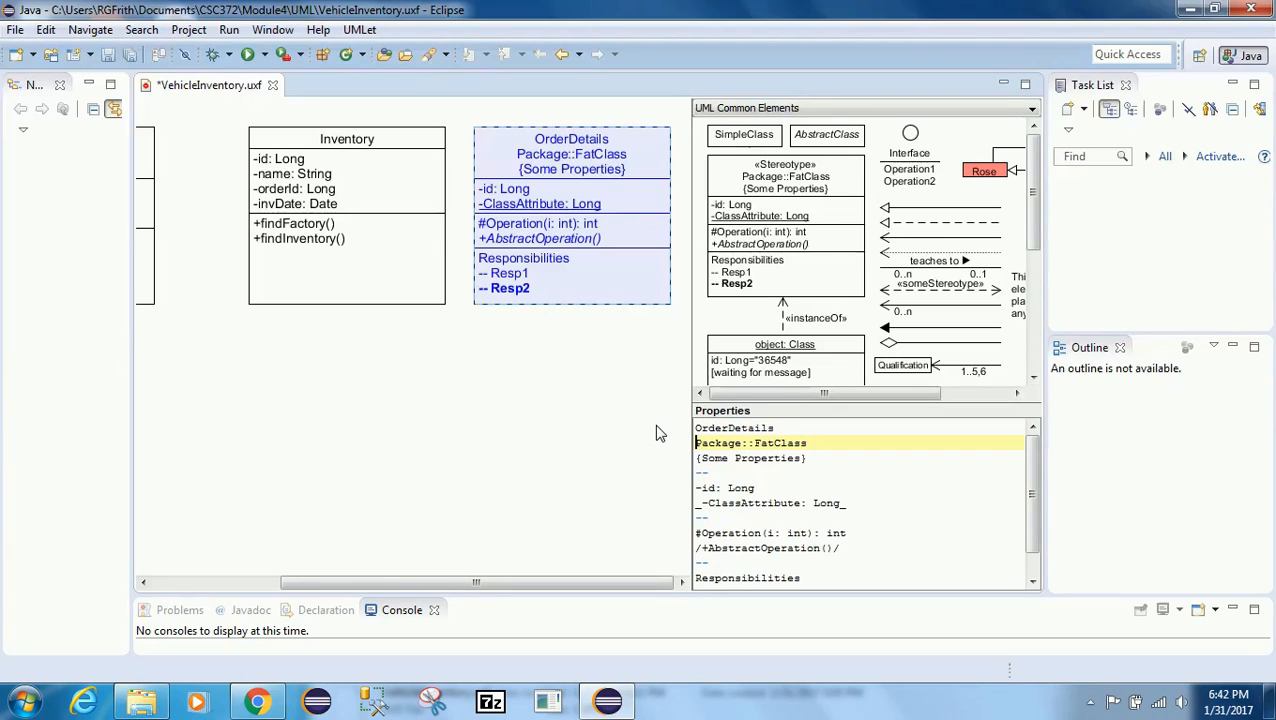
{"action": "key", "text": "shift+End"}
{"action": "key", "text": "Delete"}
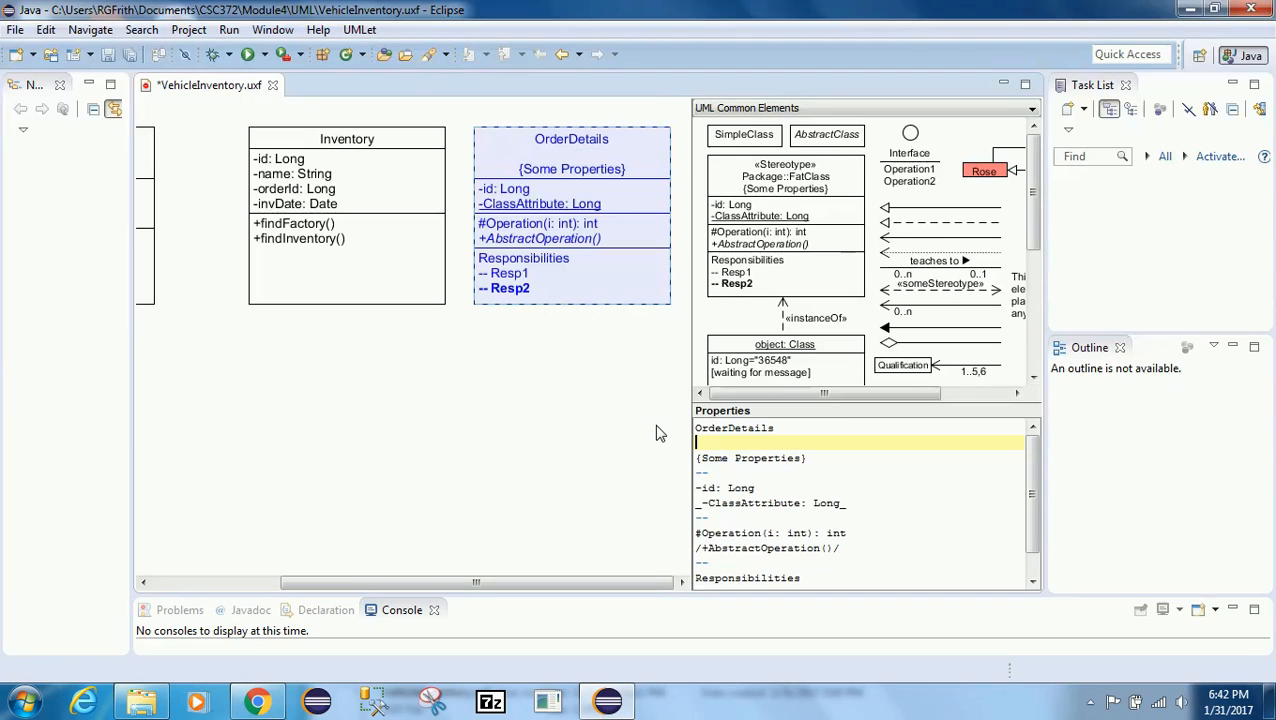
{"action": "key", "text": "Down"}
{"action": "key", "text": "BackSpace"}
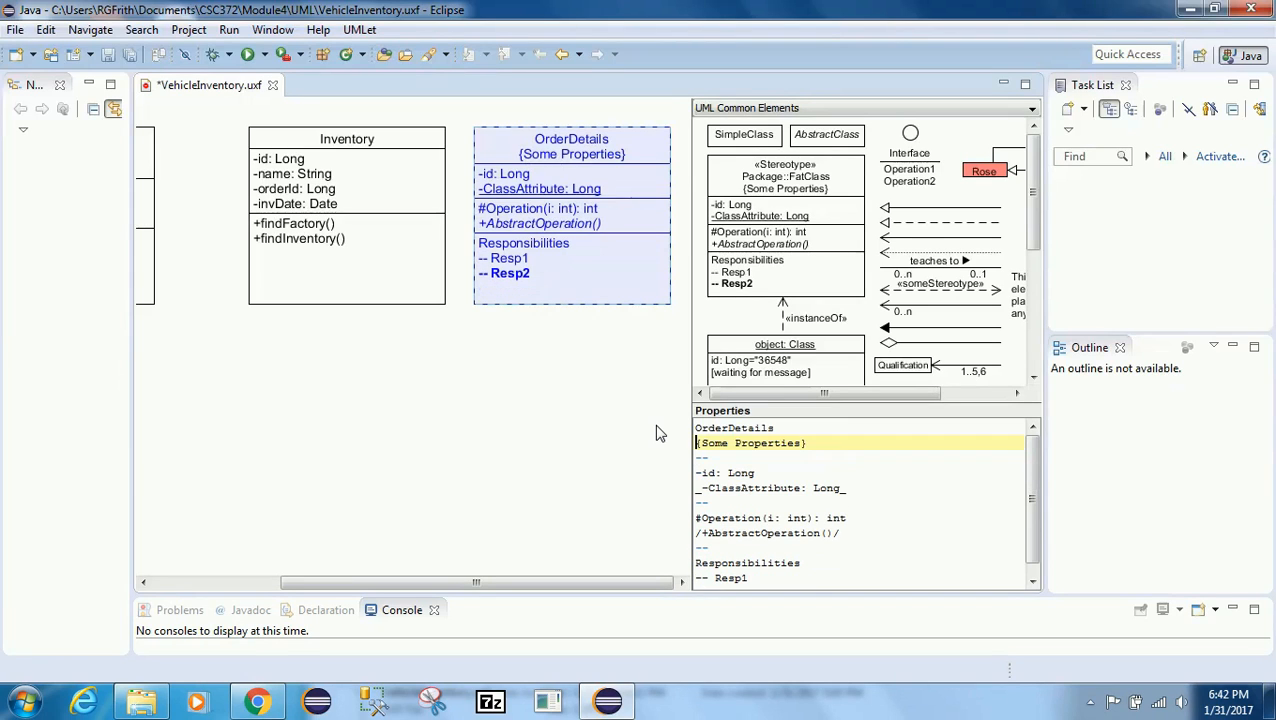
{"action": "key", "text": "shift+End"}
{"action": "key", "text": "Delete"}
{"action": "key", "text": "Delete"}
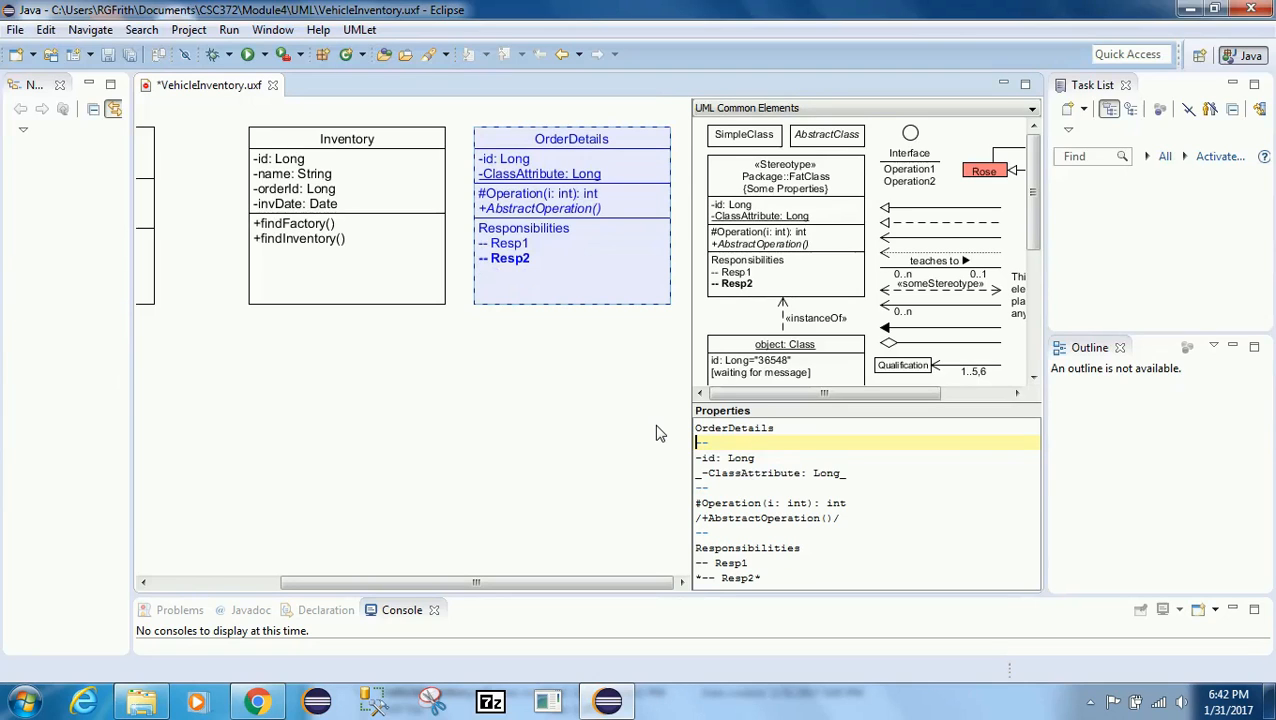
Step: Replace the ClassAttribute line with a new attribute "-size Long"
{"action": "key", "text": "Down"}
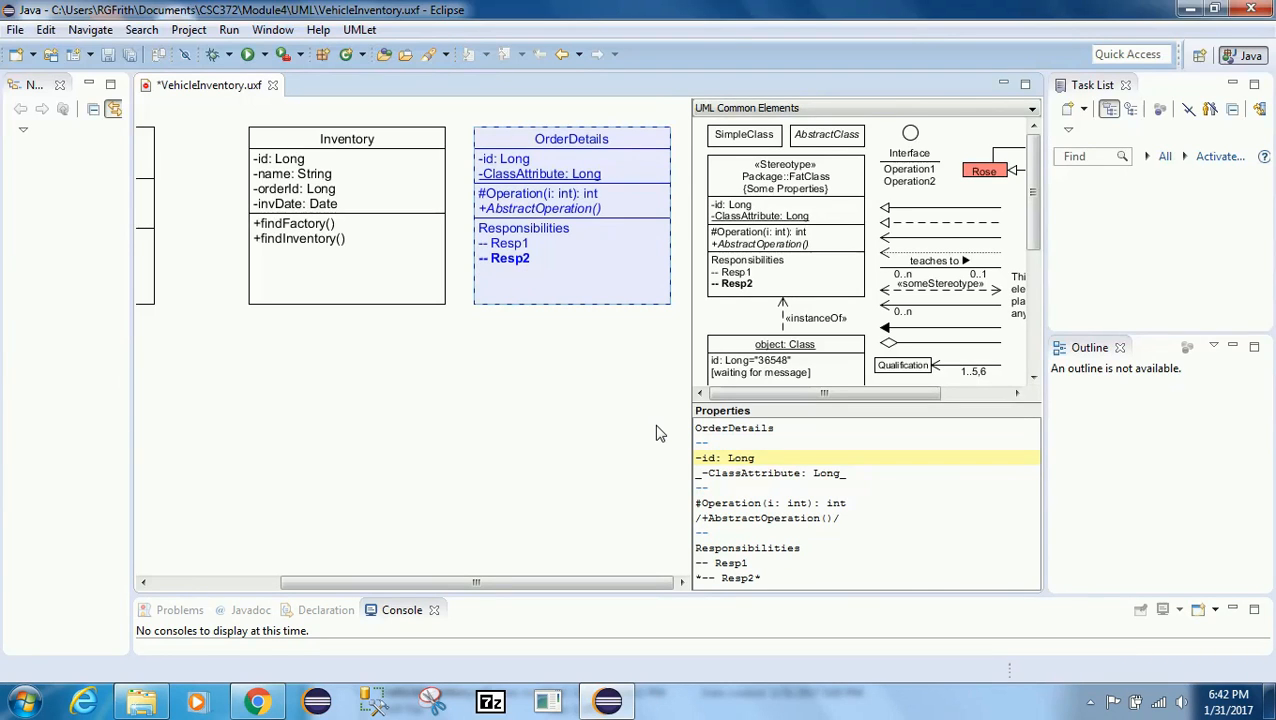
{"action": "key", "text": "Down"}
{"action": "key", "text": "shift+End"}
{"action": "key", "text": "Delete"}
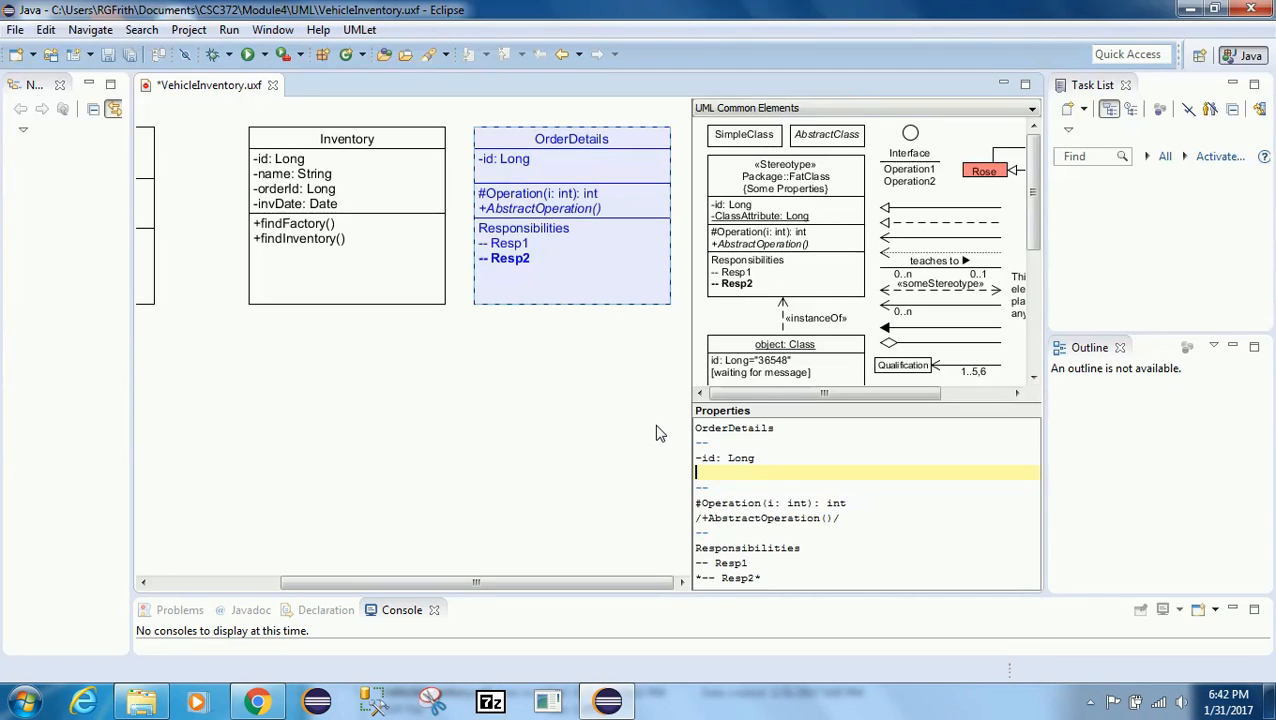
{"action": "type", "text": "-size Long"}
{"action": "key", "text": "Return"}
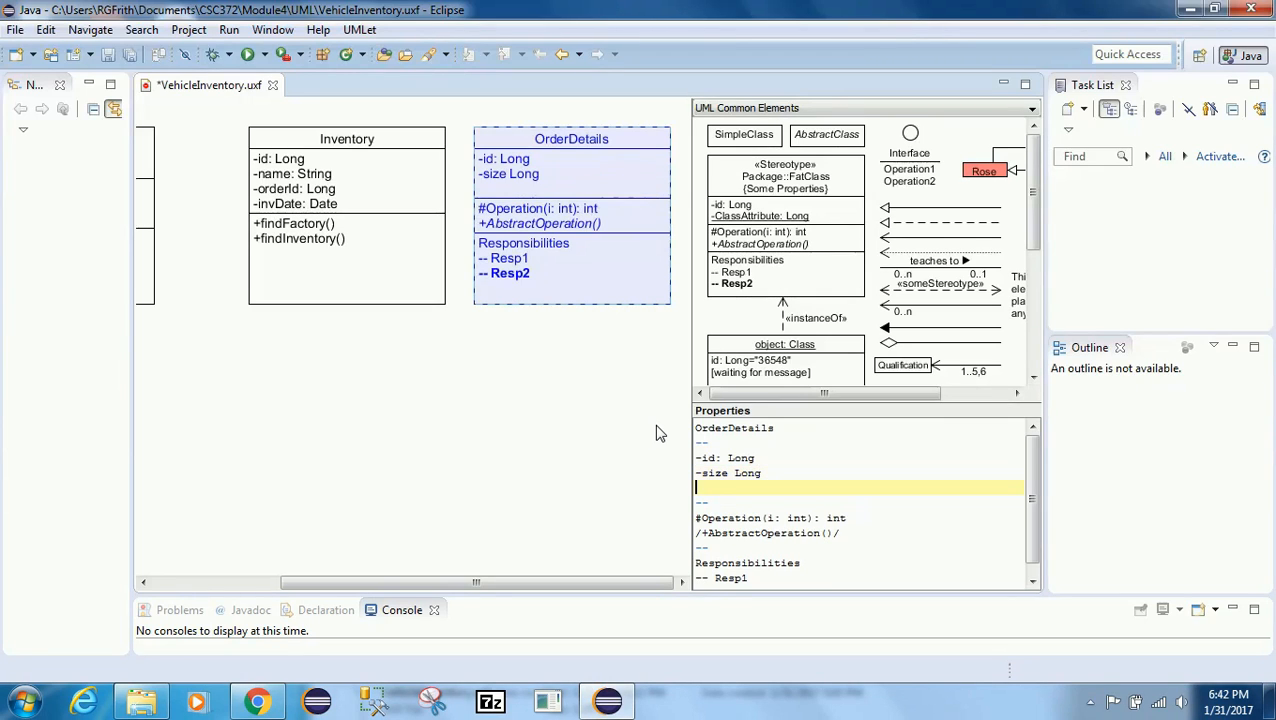
Step: Add the attributes "-stockId String" and "-orderId" below "-size Long" in the OrderDetails class
{"action": "type", "text": "-"}
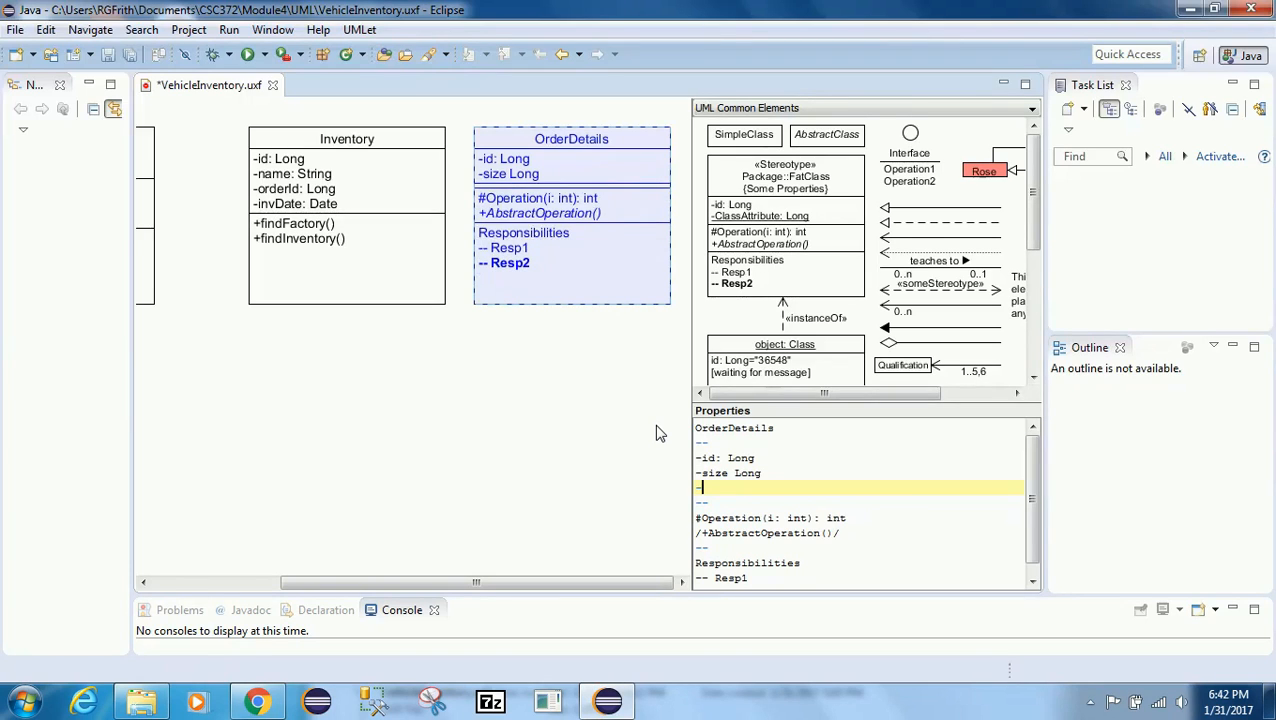
{"action": "type", "text": "sto"}
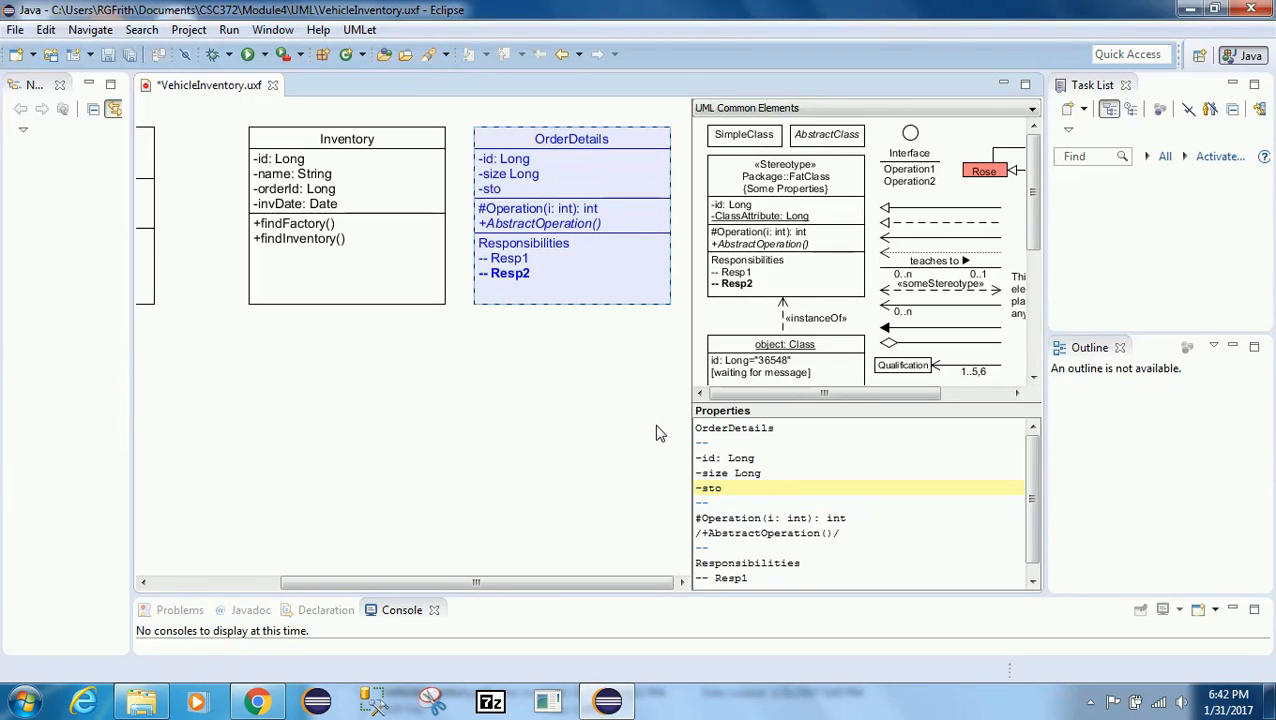
{"action": "type", "text": "ckId String"}
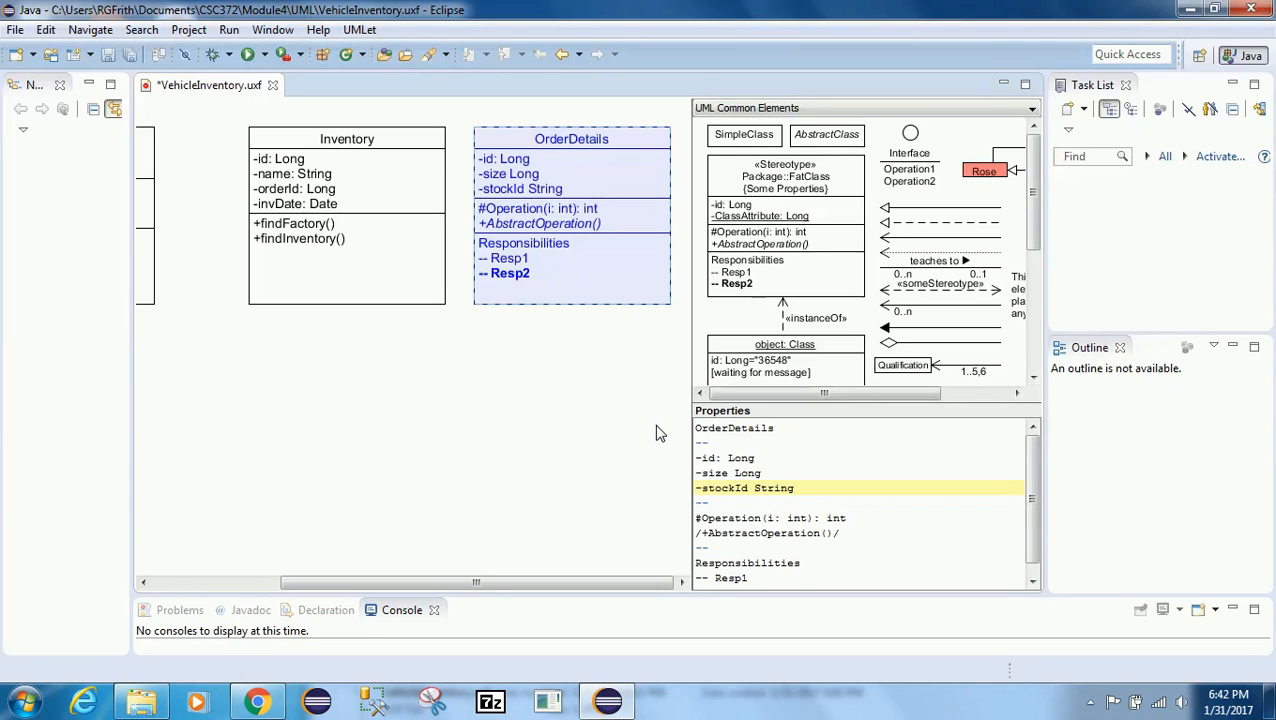
{"action": "key", "text": "Return"}
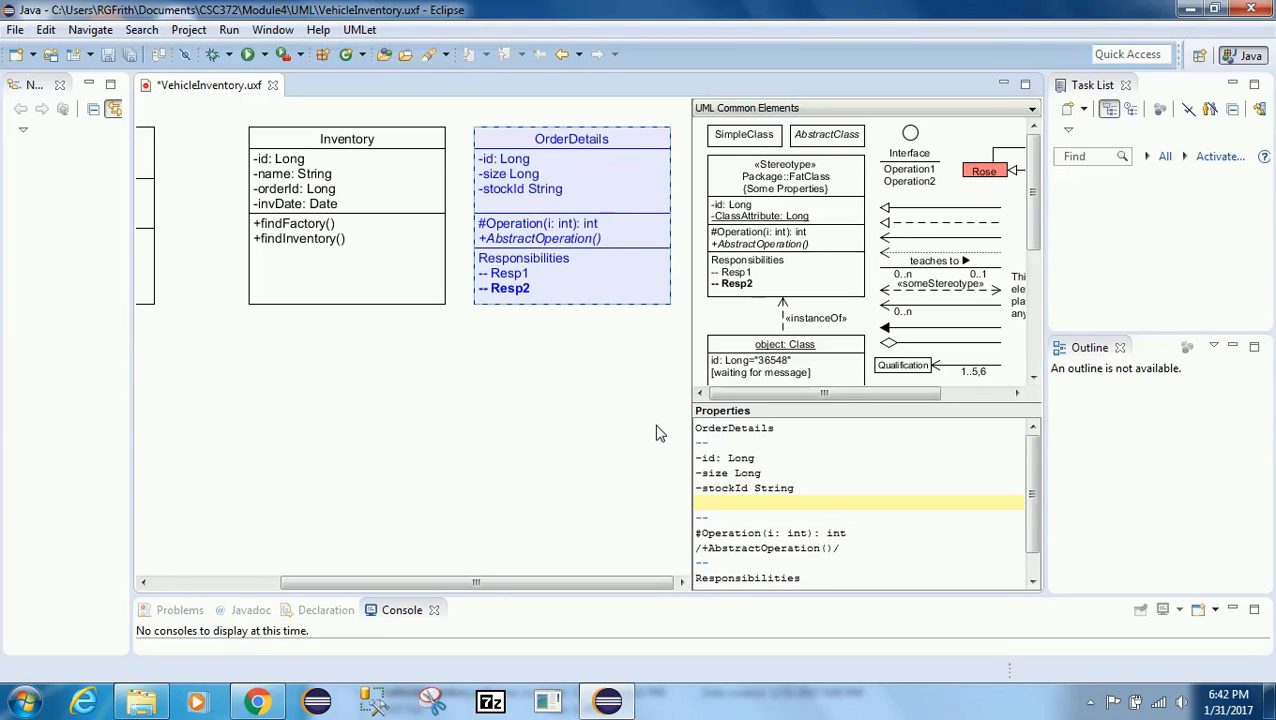
{"action": "type", "text": "-"}
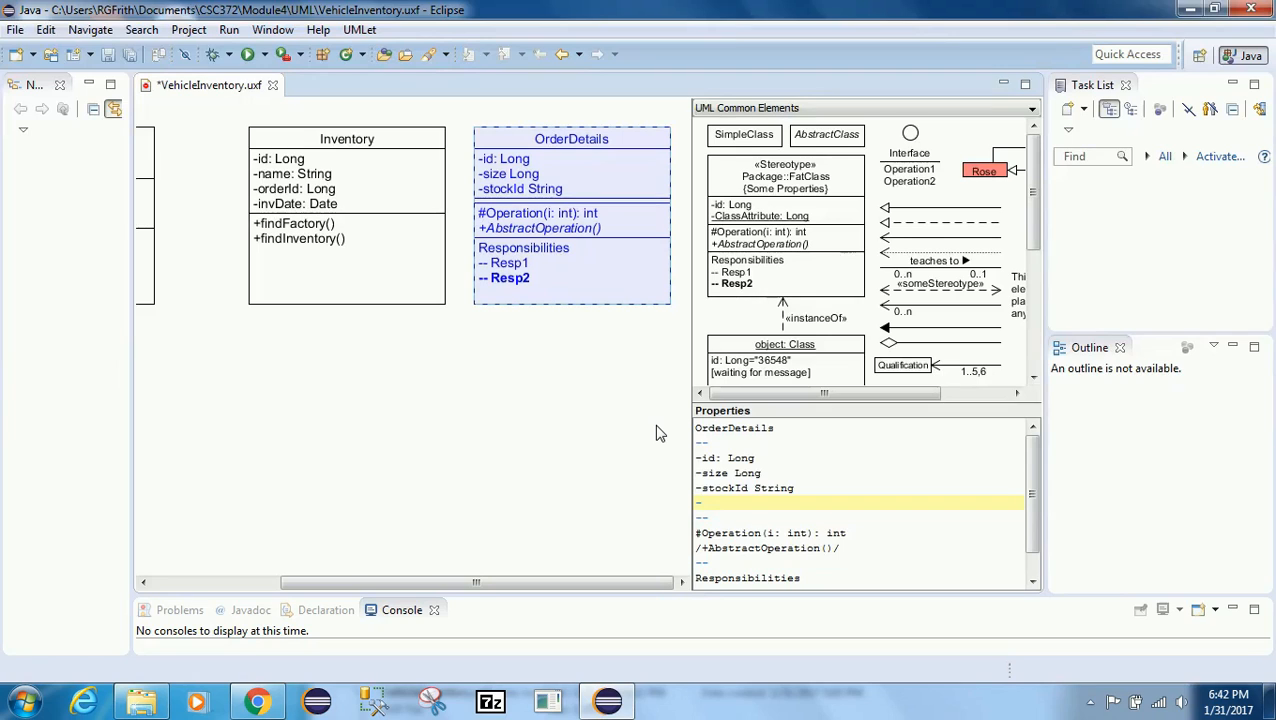
{"action": "type", "text": "orderId"}
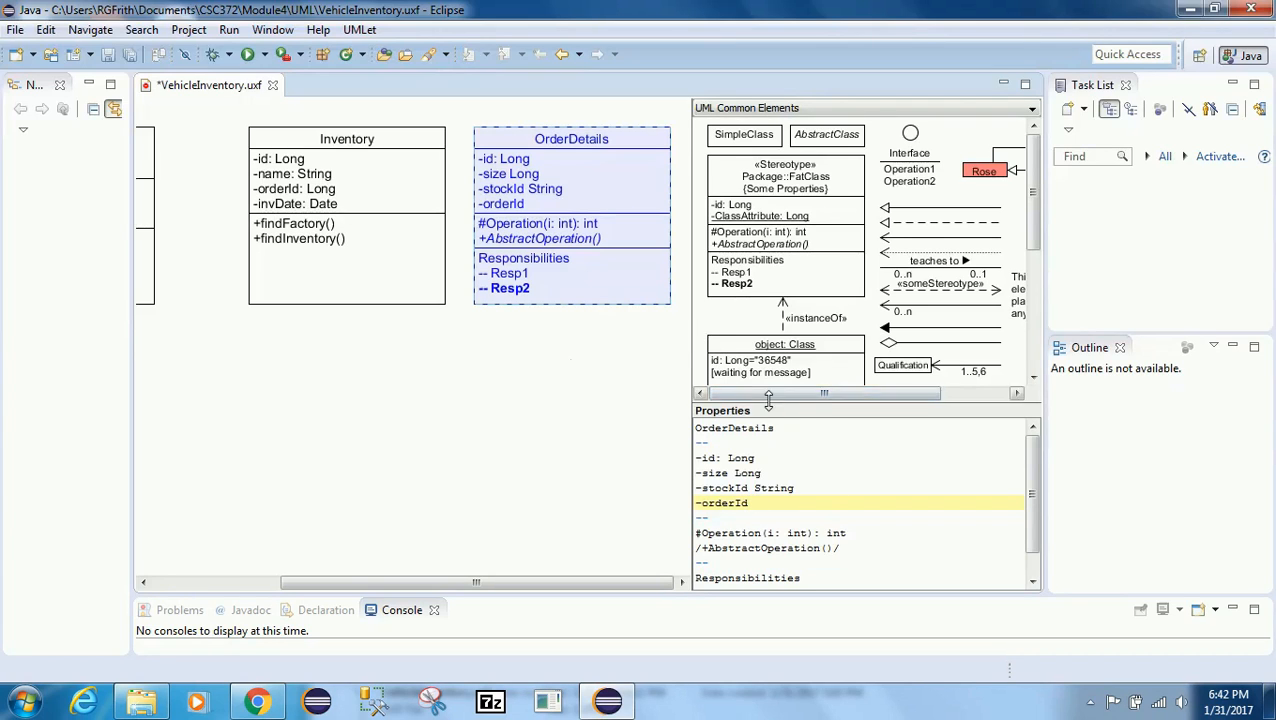
Step: Delete the sample operation and responsibilities lines from the OrderDetails class
{"action": "left_click", "coordinate": [795, 531]}
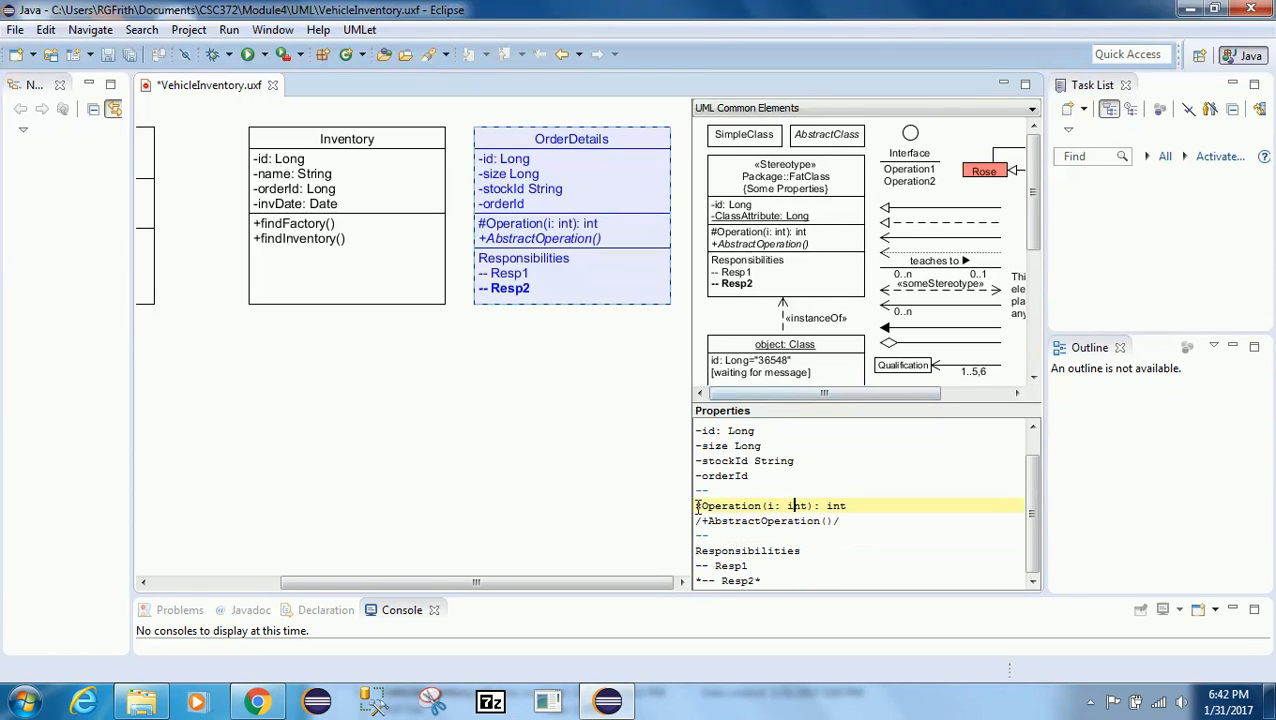
{"action": "left_click_drag", "start_coordinate": [697, 506], "coordinate": [800, 580]}
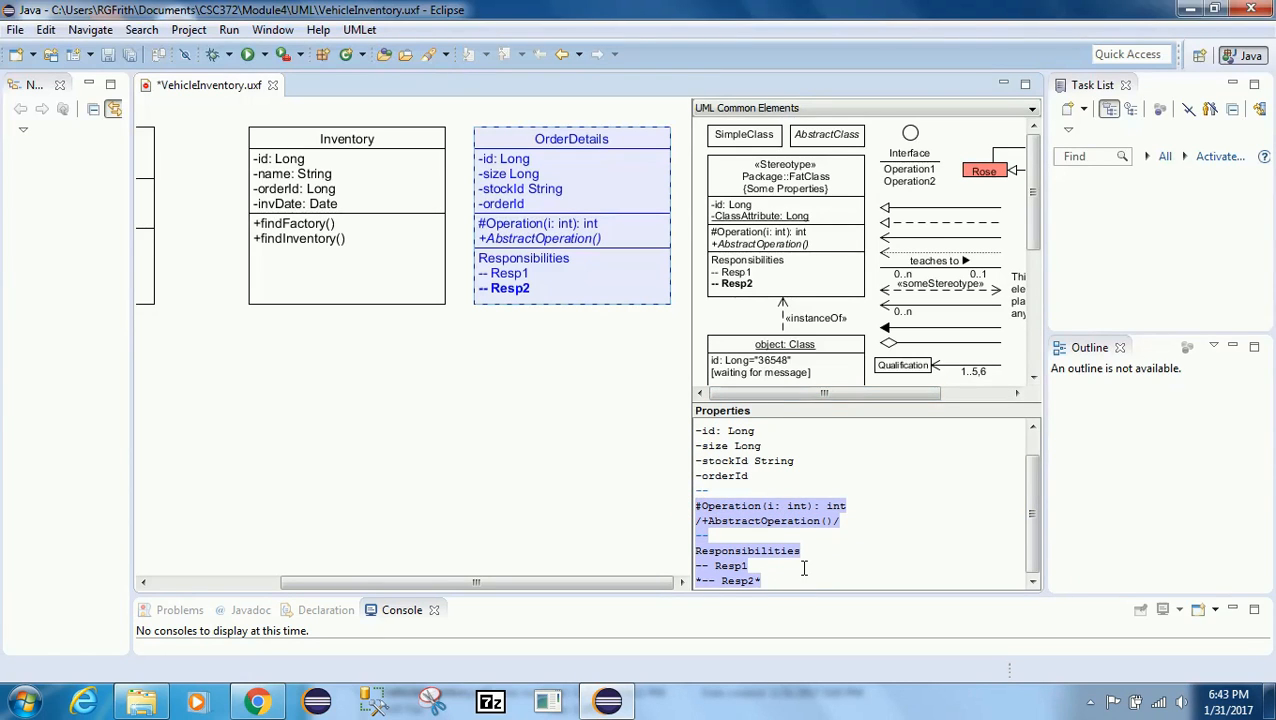
{"action": "key", "text": "Delete"}
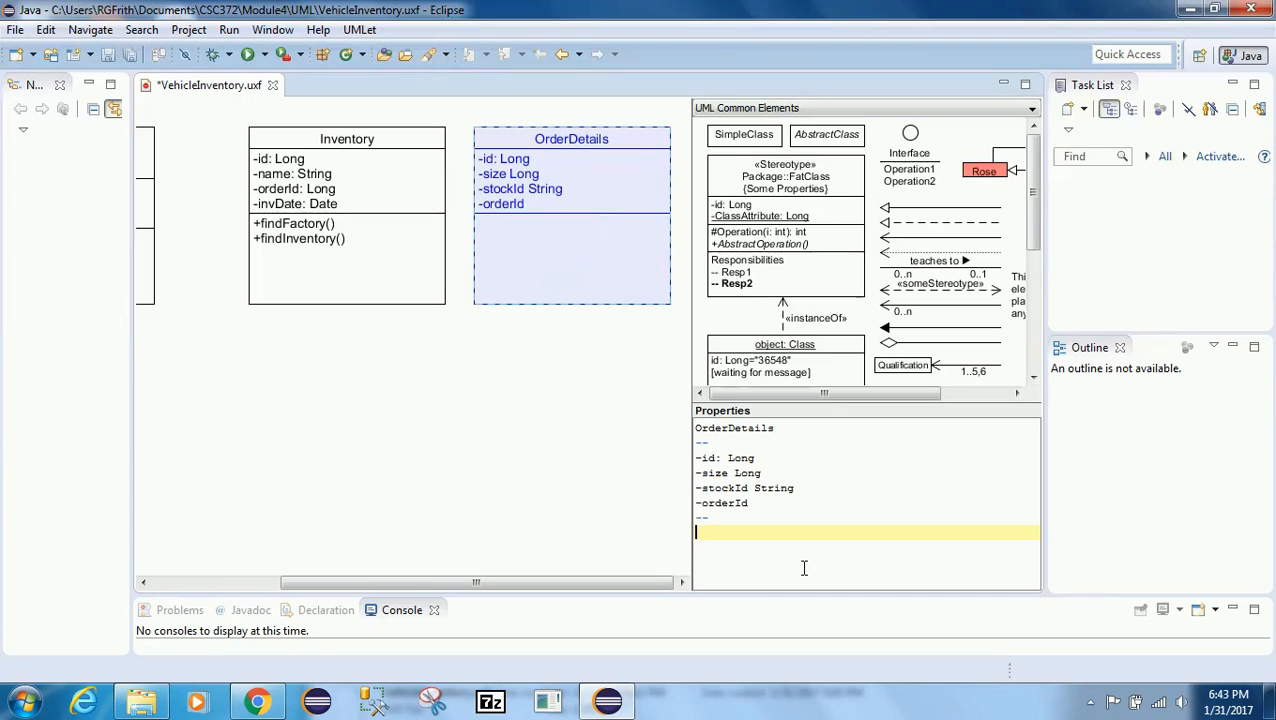
{"action": "left_click", "coordinate": [476, 370]}
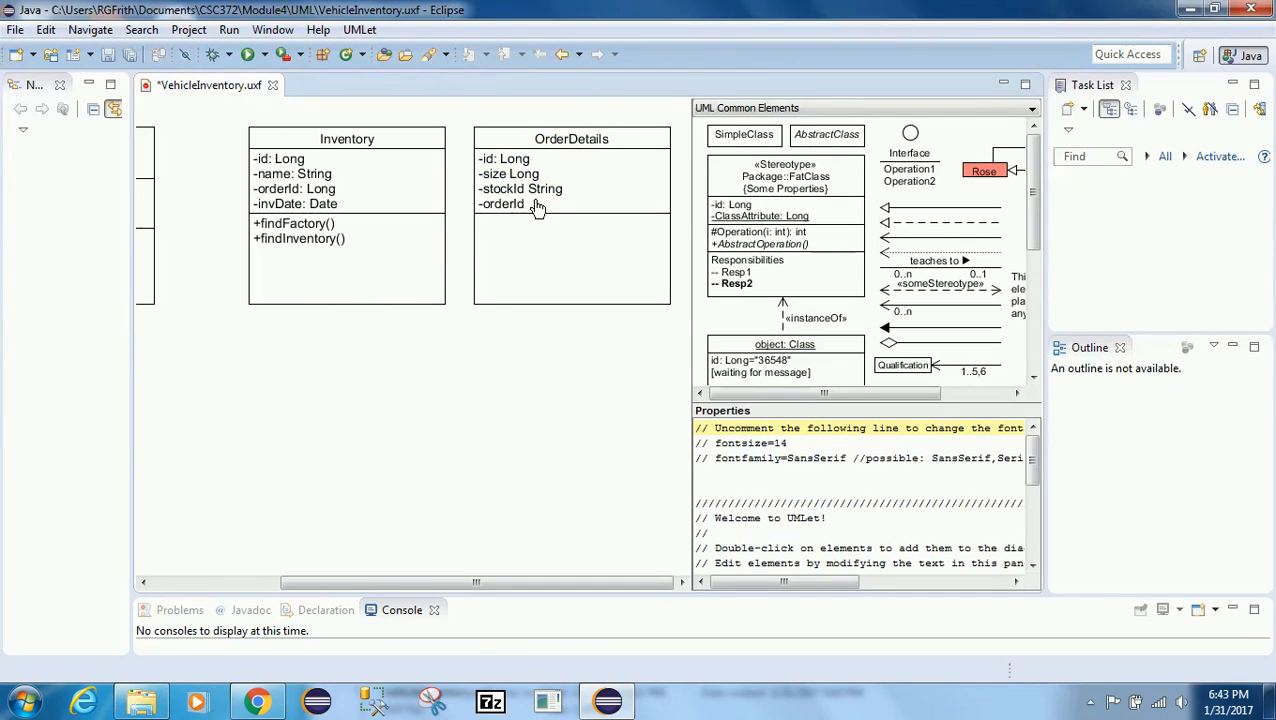
Step: Move the OrderDetails class below the Order class
{"action": "left_click_drag", "start_coordinate": [533, 236], "coordinate": [270, 478]}
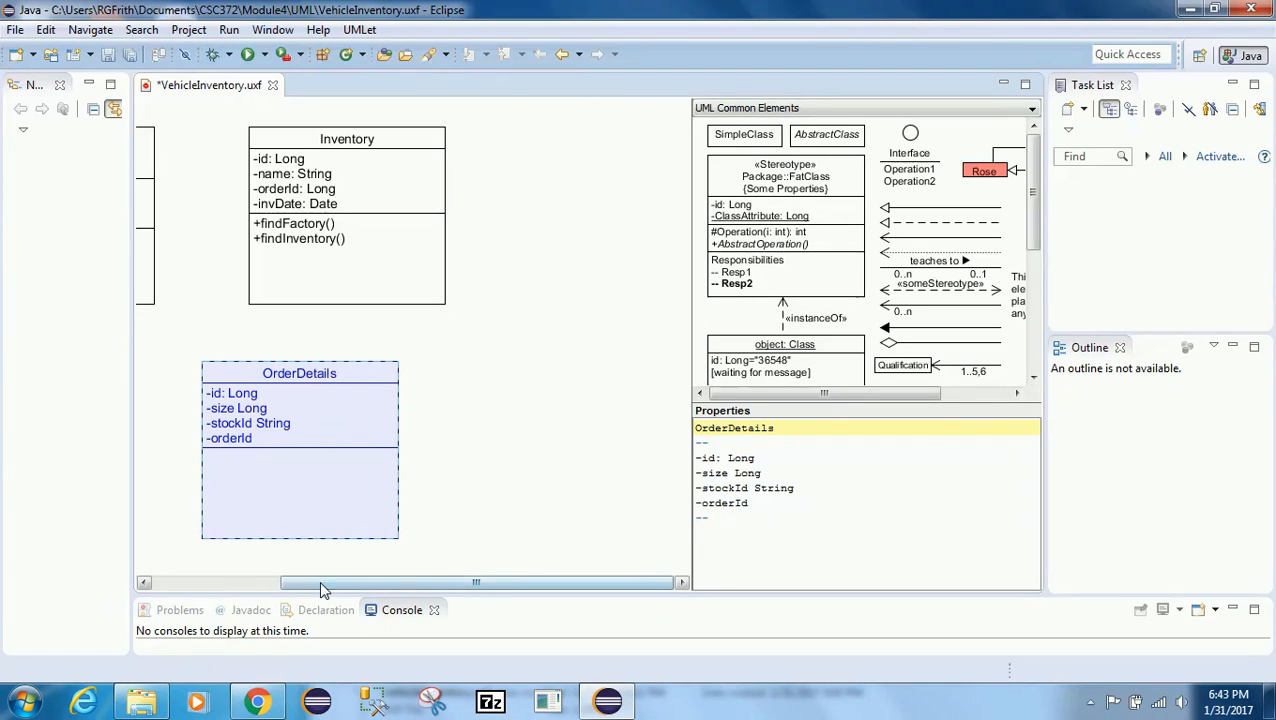
{"action": "left_click_drag", "start_coordinate": [320, 582], "coordinate": [175, 588]}
{"action": "left_click_drag", "start_coordinate": [415, 492], "coordinate": [202, 496]}
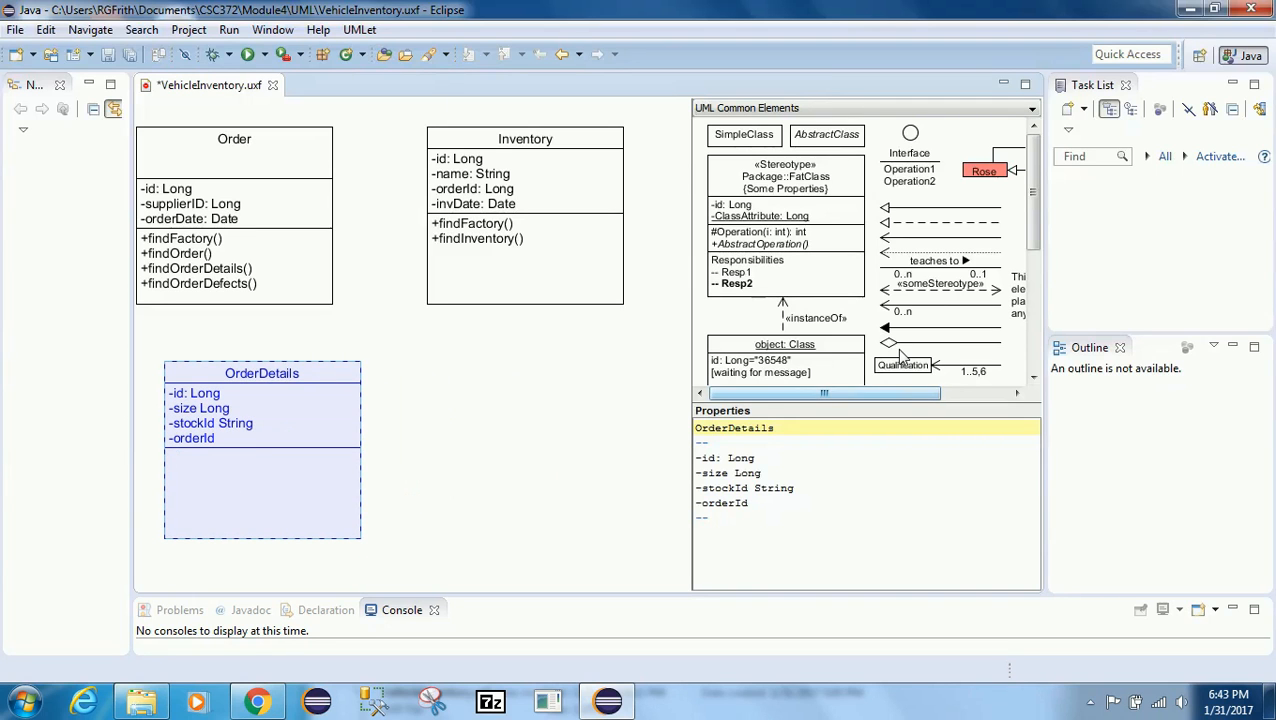
Step: Consult the UML notation summary PDF in the browser for aggregation and composition symbols
{"action": "left_click", "coordinate": [243, 704]}
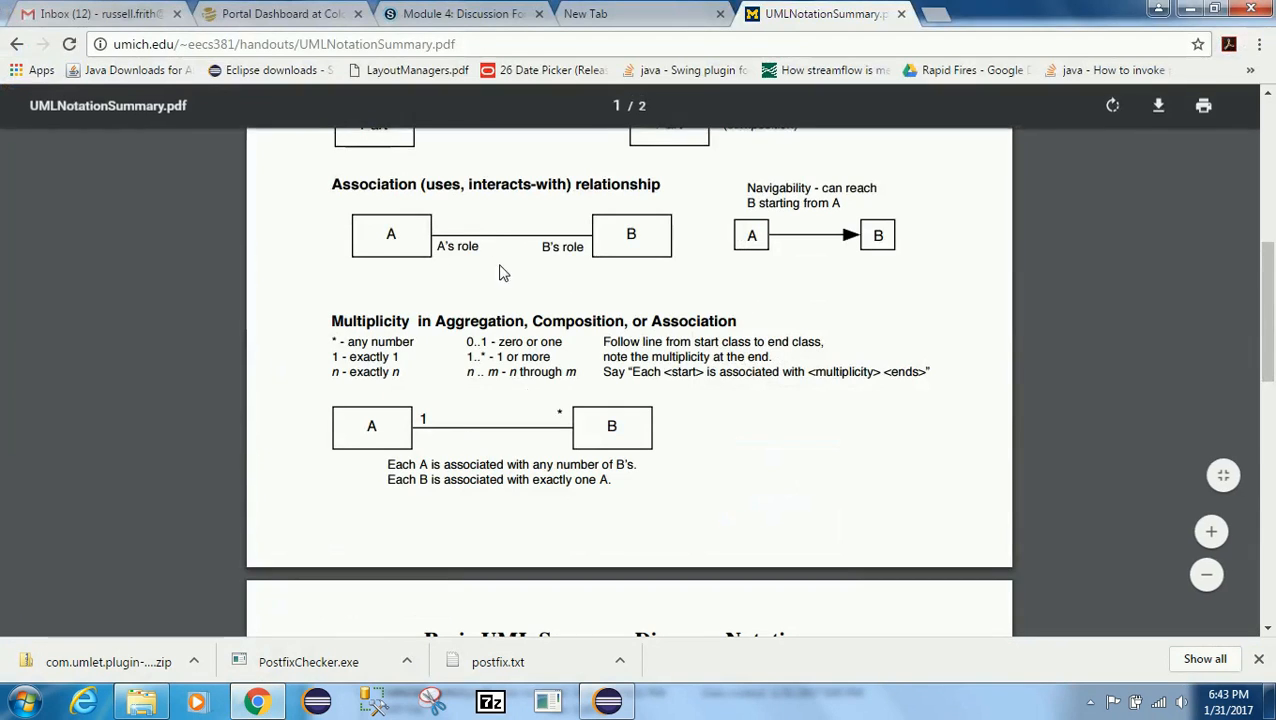
{"action": "scroll", "coordinate": [745, 285], "scroll_direction": "up", "scroll_amount": 4}
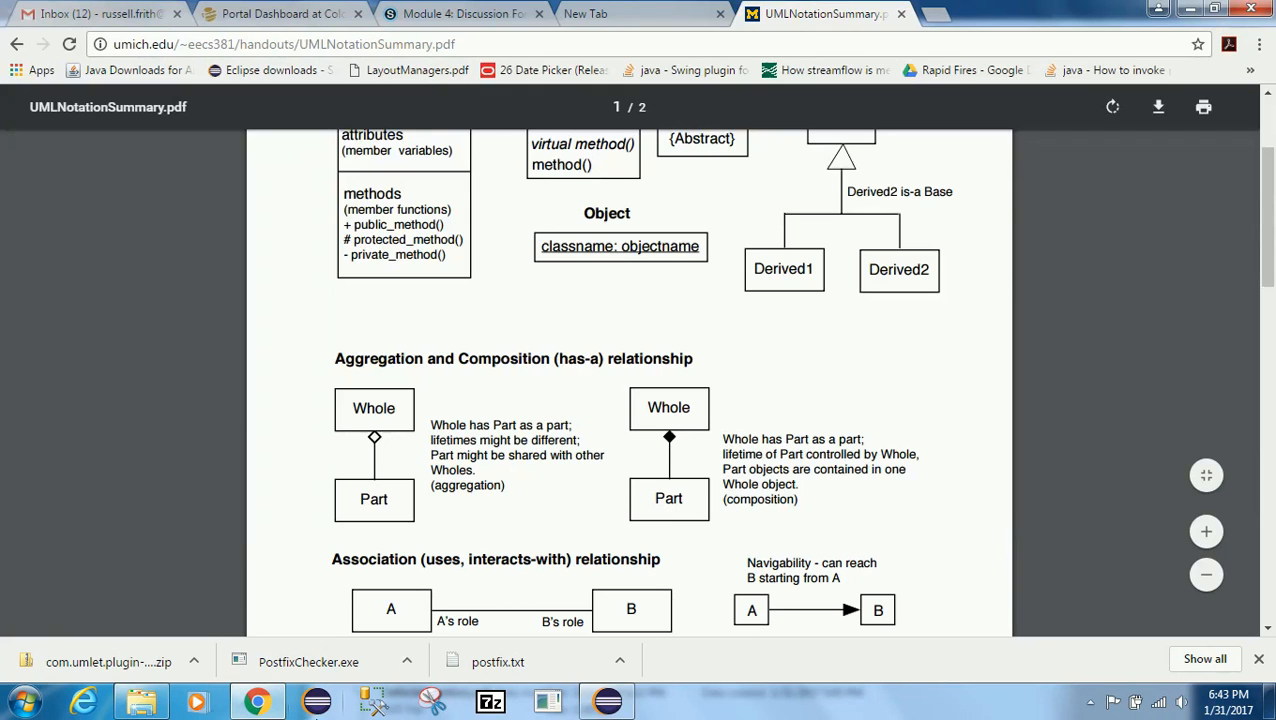
{"action": "left_click", "coordinate": [247, 705]}
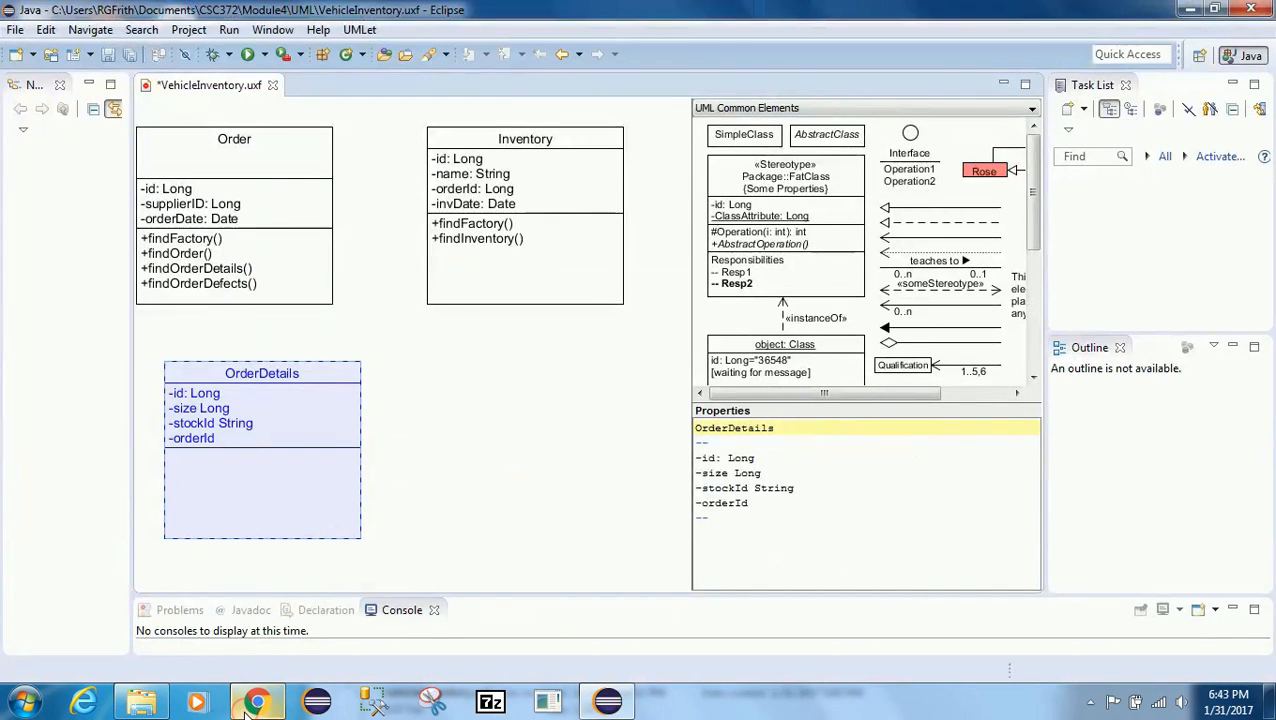
Step: Copy the aggregation relation from the palette, paste it, and connect it from Order's bottom to OrderDetails
{"action": "left_click", "coordinate": [903, 342]}
{"action": "right_click", "coordinate": [947, 347]}
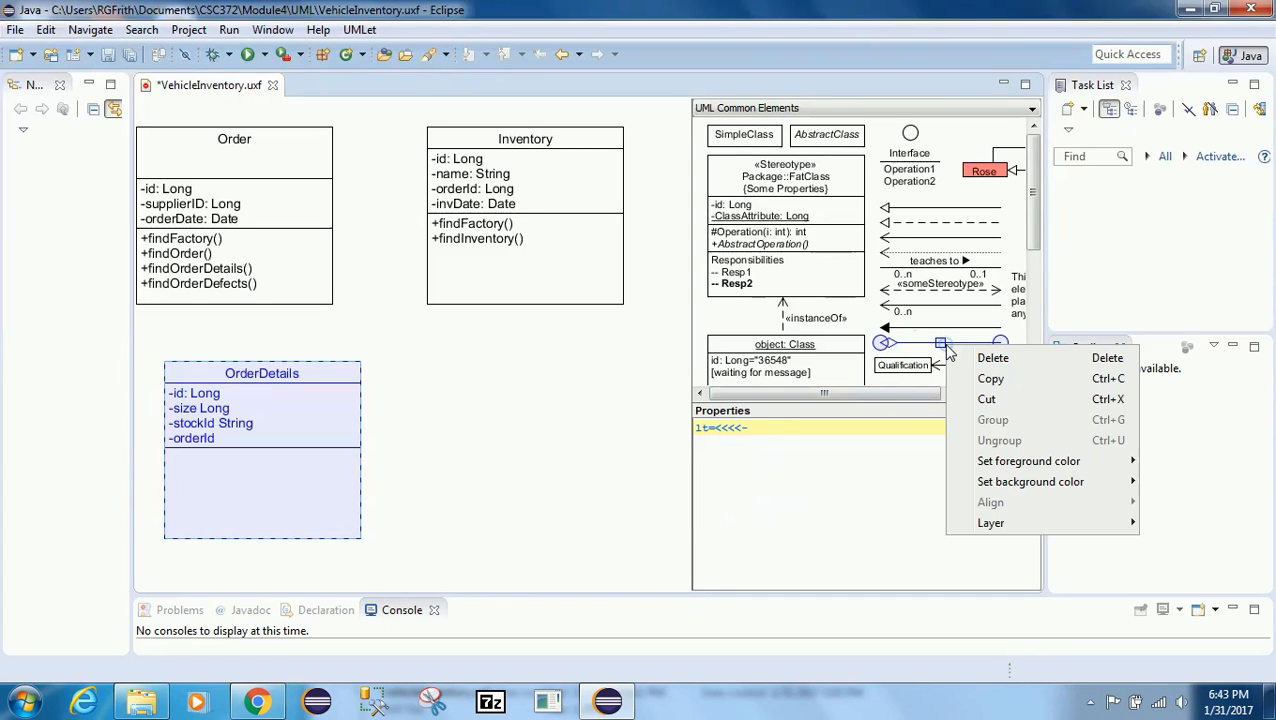
{"action": "left_click", "coordinate": [988, 380]}
{"action": "right_click", "coordinate": [463, 385]}
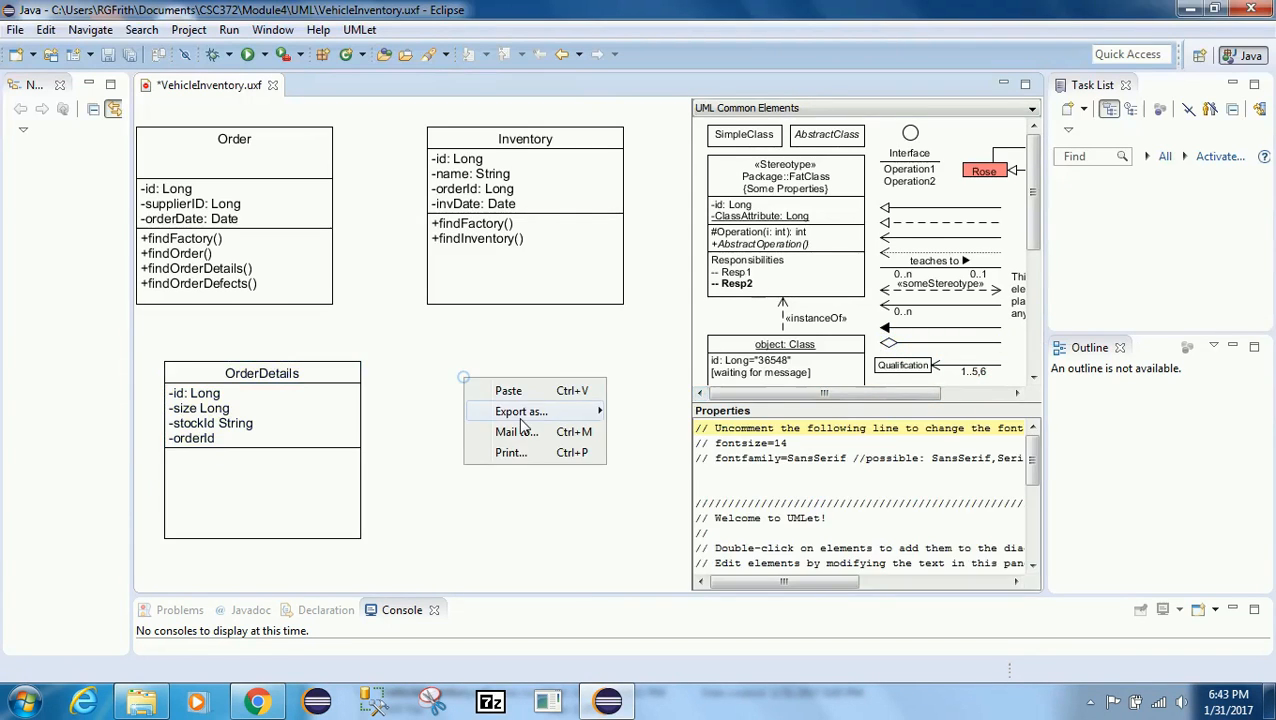
{"action": "left_click", "coordinate": [509, 395]}
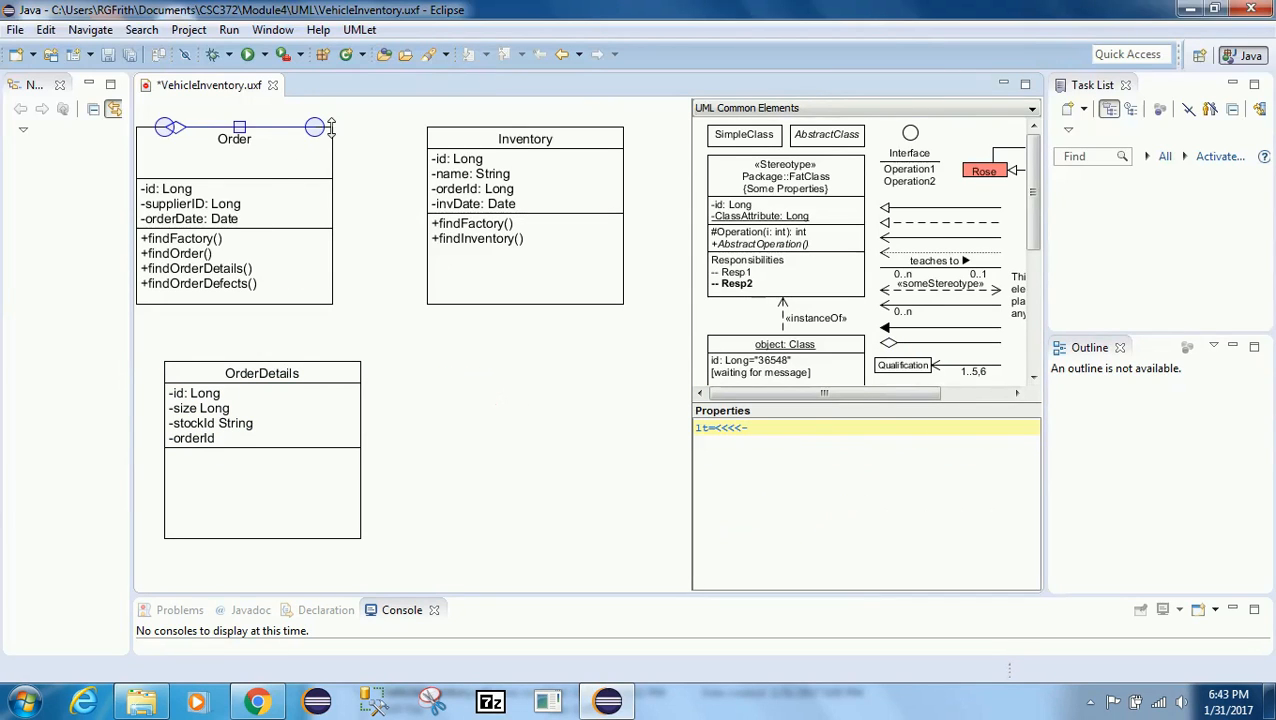
{"action": "left_click_drag", "start_coordinate": [314, 127], "coordinate": [270, 357]}
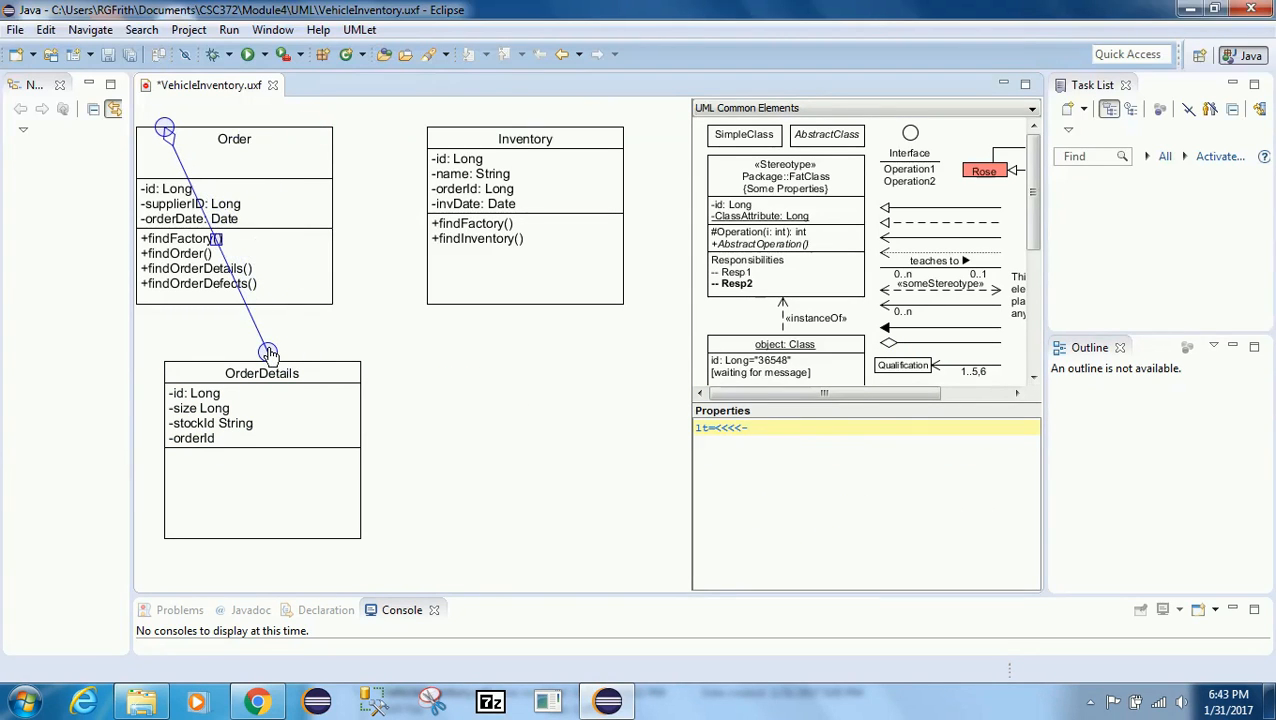
{"action": "left_click_drag", "start_coordinate": [165, 127], "coordinate": [276, 316]}
Step: Move OrderDetails lower and reattach the aggregation line's end to its top edge
{"action": "left_click", "coordinate": [273, 418]}
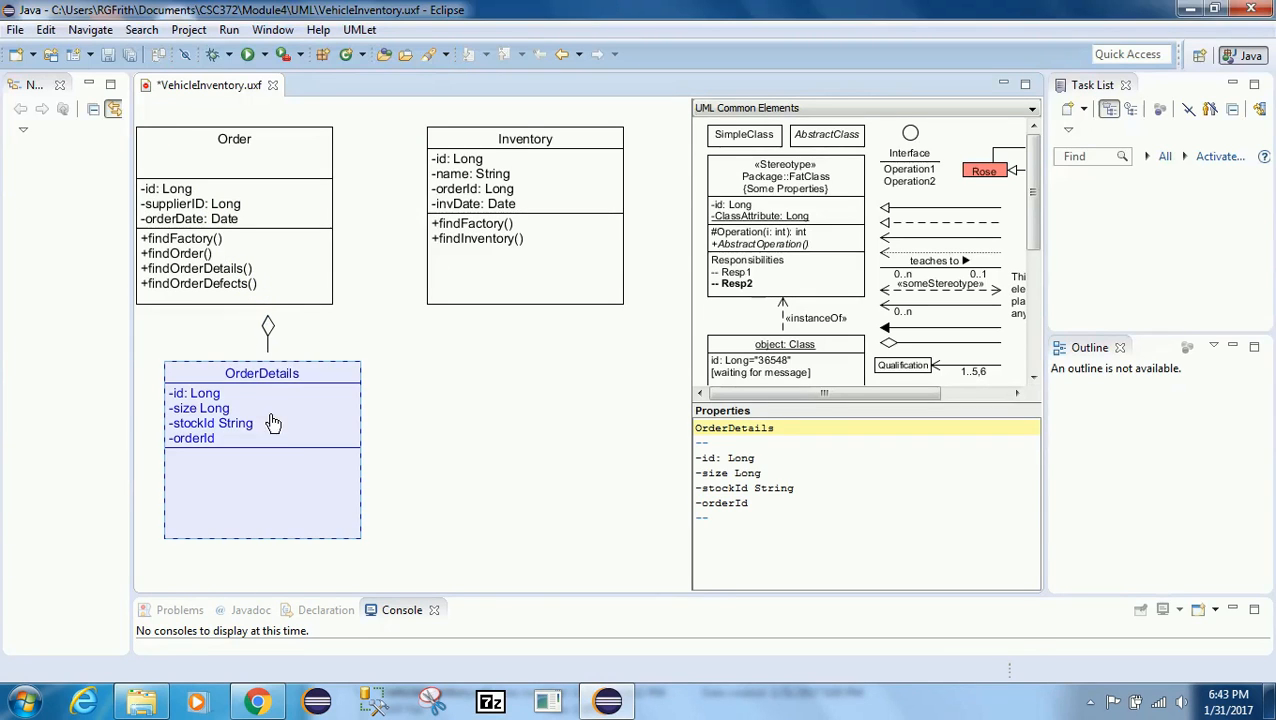
{"action": "left_click_drag", "start_coordinate": [277, 455], "coordinate": [276, 529]}
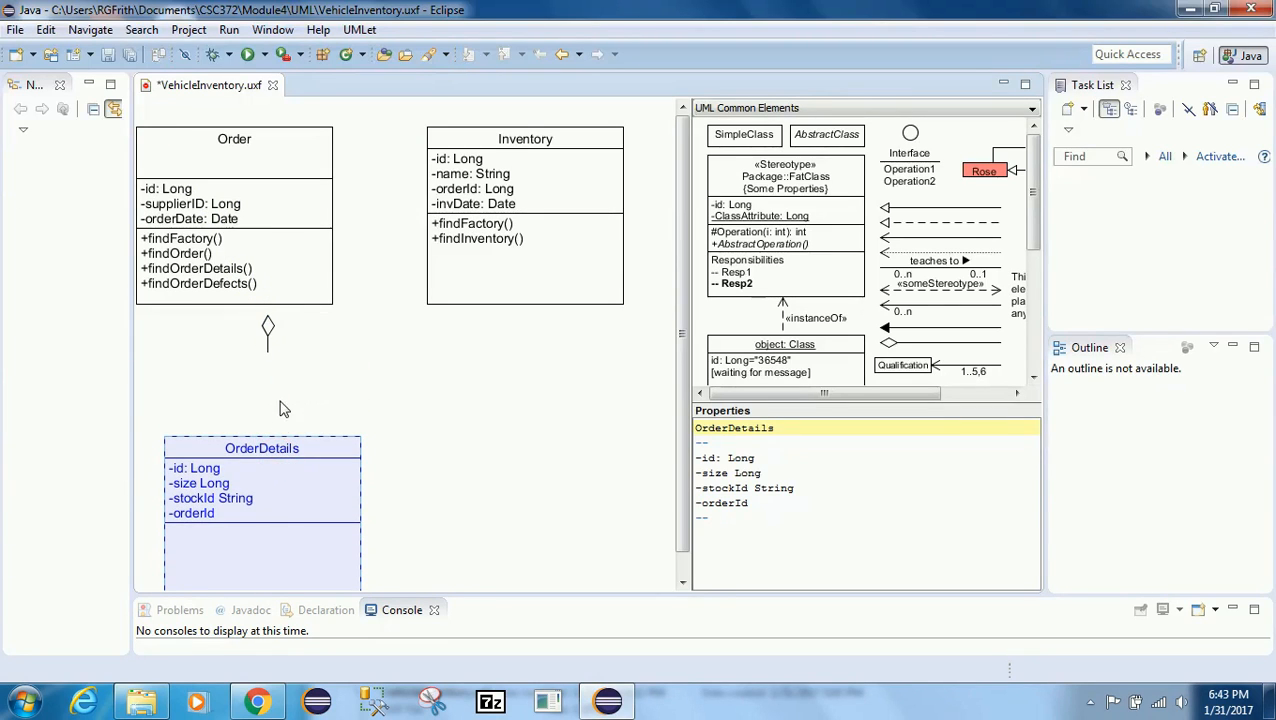
{"action": "left_click", "coordinate": [266, 332]}
{"action": "left_click_drag", "start_coordinate": [268, 352], "coordinate": [267, 440]}
{"action": "left_click", "coordinate": [334, 406]}
{"action": "left_click", "coordinate": [268, 325]}
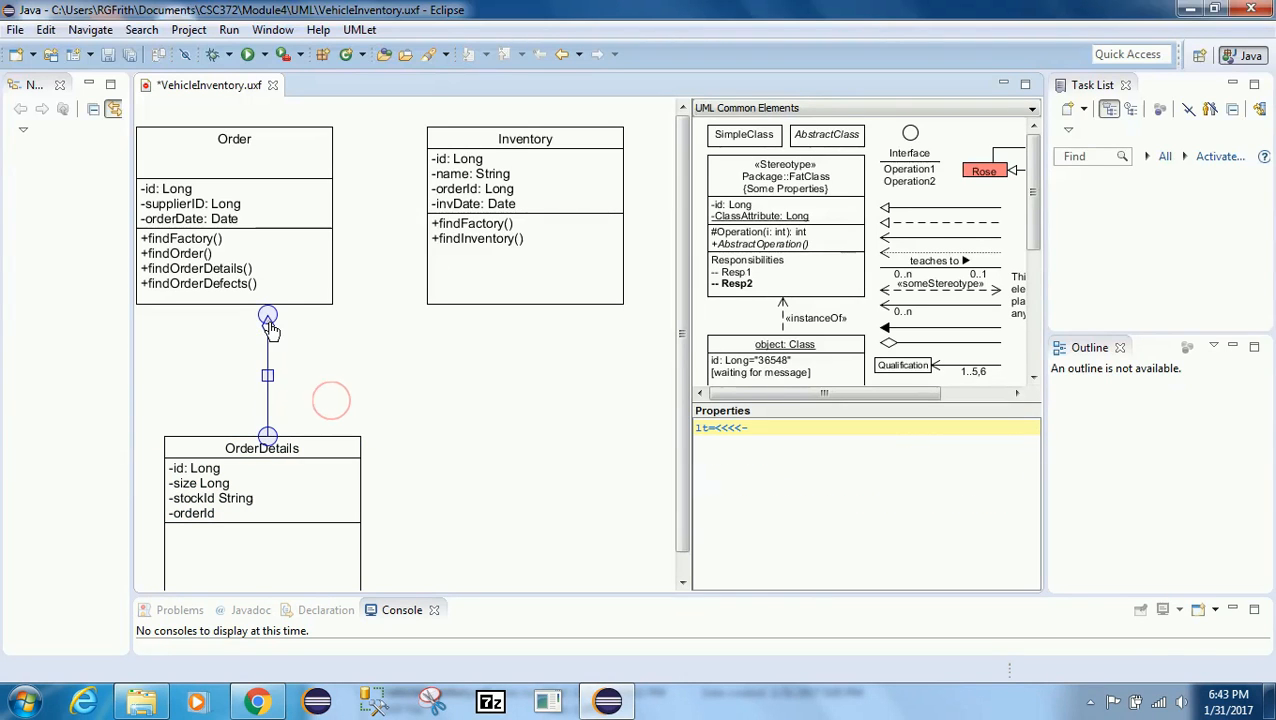
{"action": "left_click", "coordinate": [357, 345]}
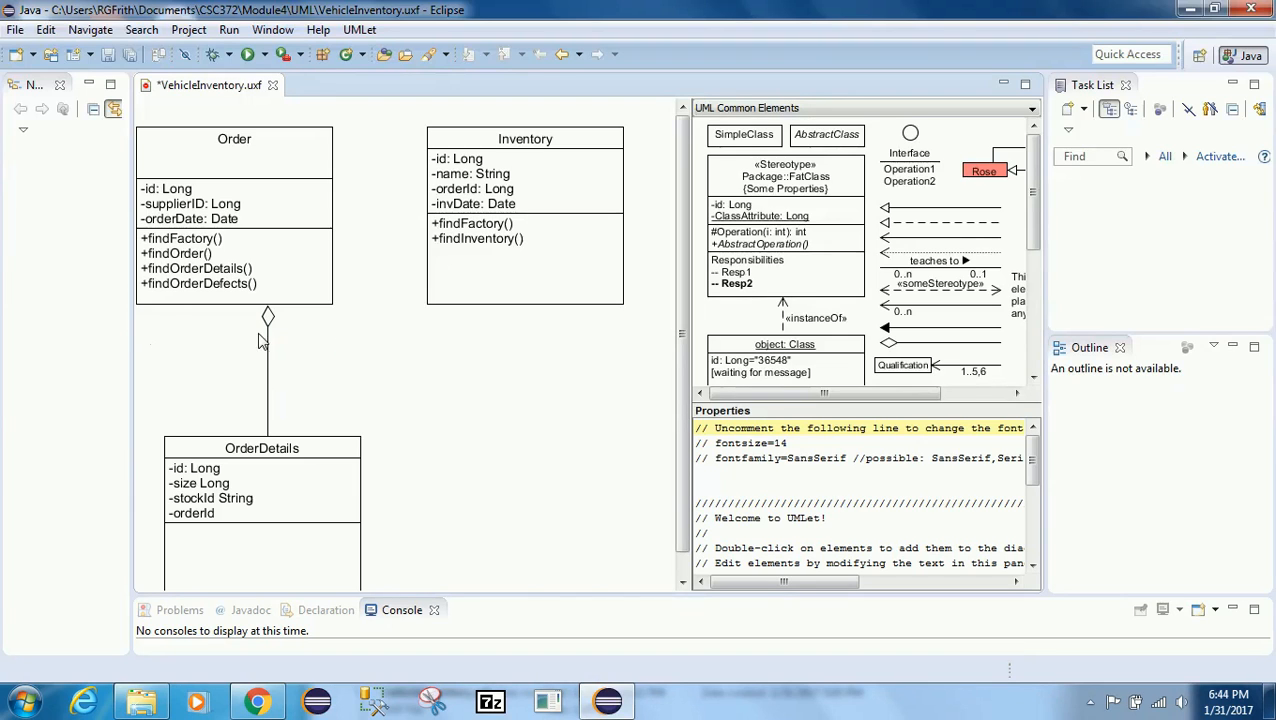
Step: Set the aggregation line's foreground color to black
{"action": "left_click", "coordinate": [268, 322]}
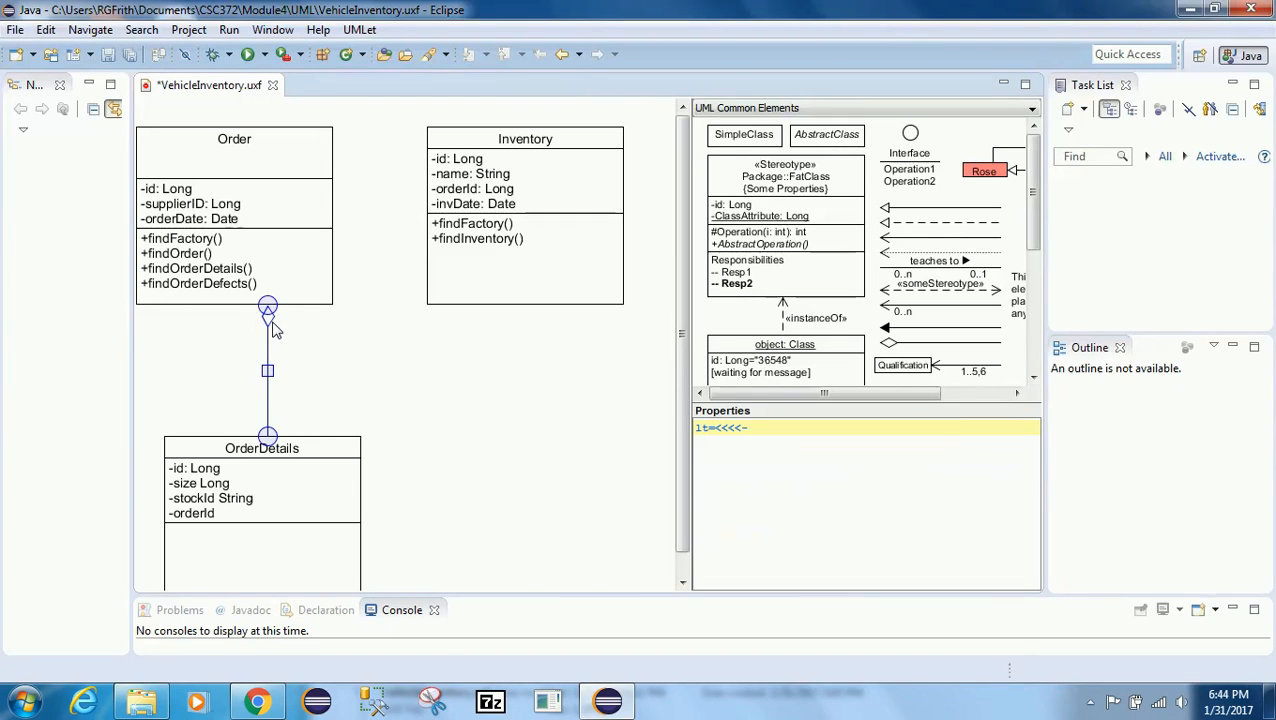
{"action": "right_click", "coordinate": [268, 315]}
{"action": "mouse_move", "coordinate": [335, 458]}
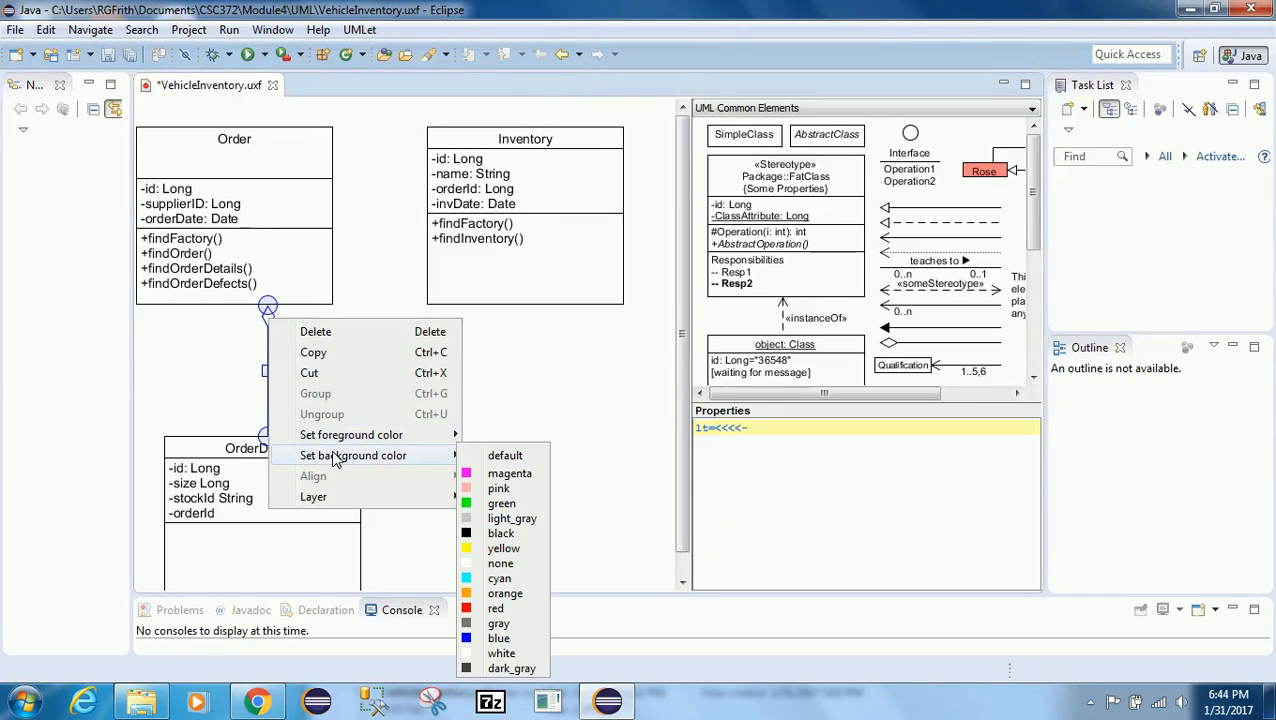
{"action": "mouse_move", "coordinate": [342, 434]}
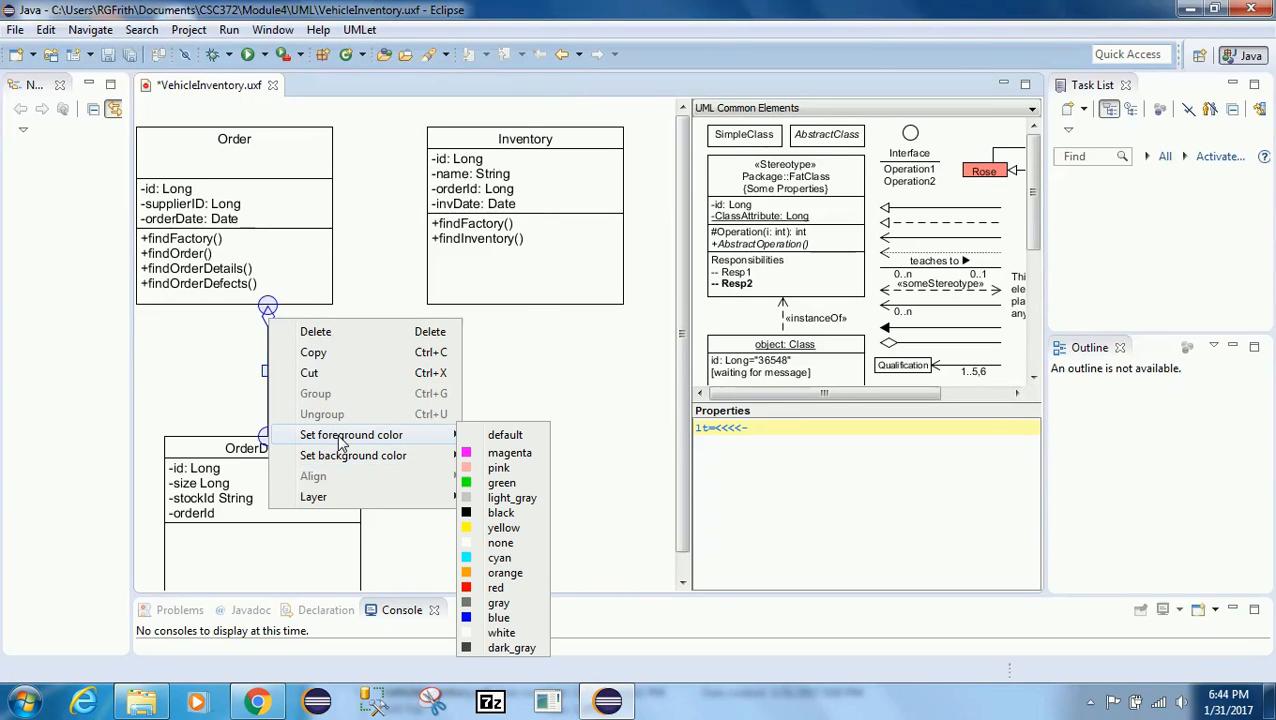
{"action": "left_click", "coordinate": [480, 512]}
{"action": "left_click", "coordinate": [480, 510]}
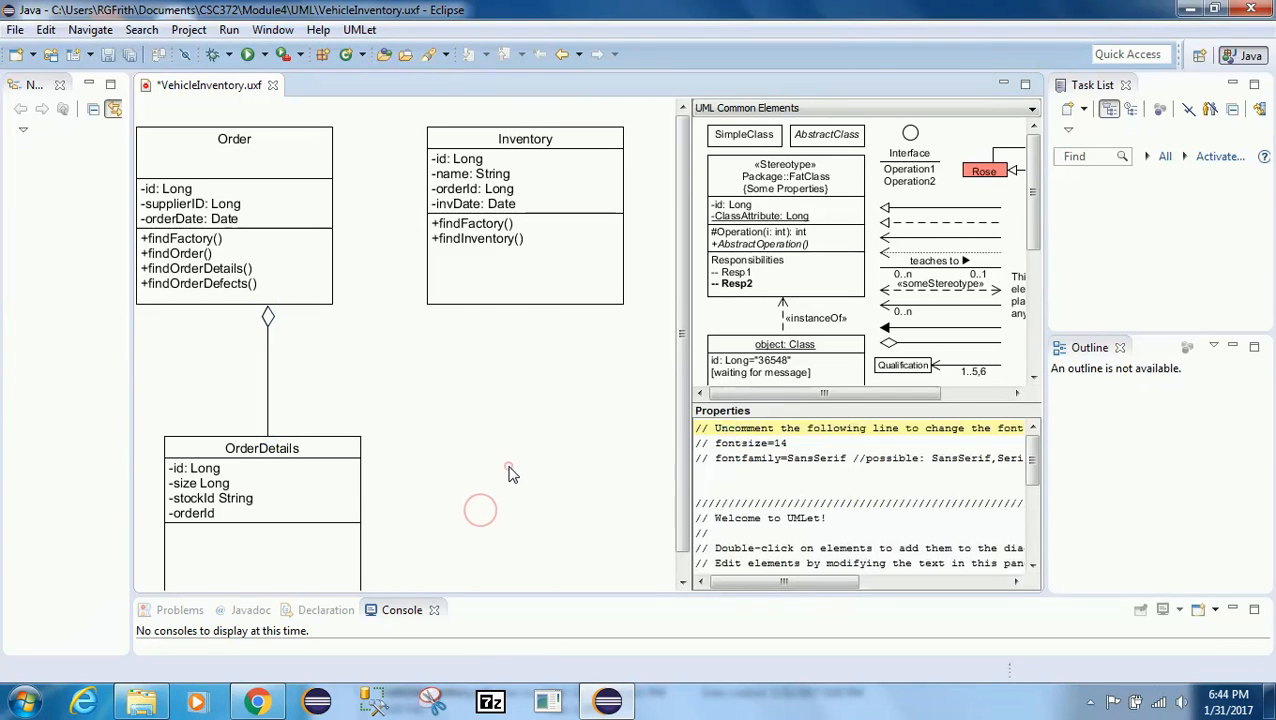
Step: Set the aggregation line's background color to black, making the diamond filled as a composition
{"action": "right_click", "coordinate": [268, 313]}
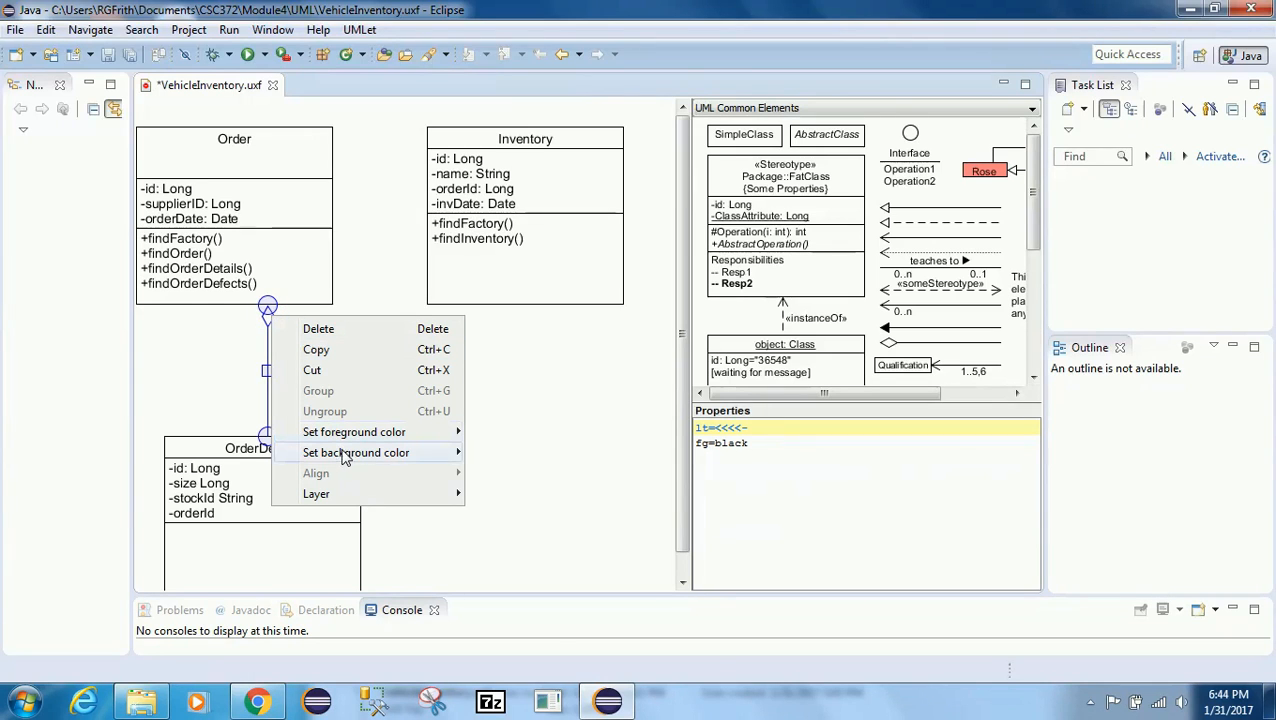
{"action": "mouse_move", "coordinate": [418, 460]}
{"action": "left_click", "coordinate": [476, 528]}
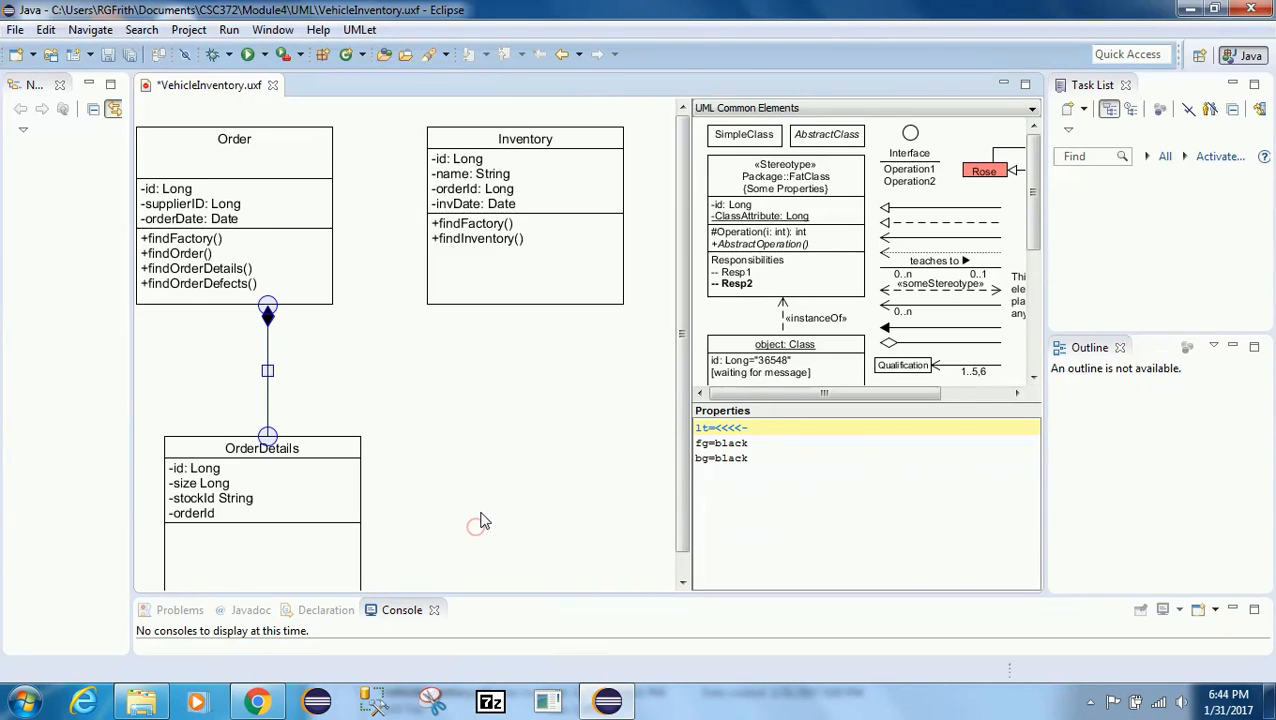
{"action": "left_click", "coordinate": [477, 467]}
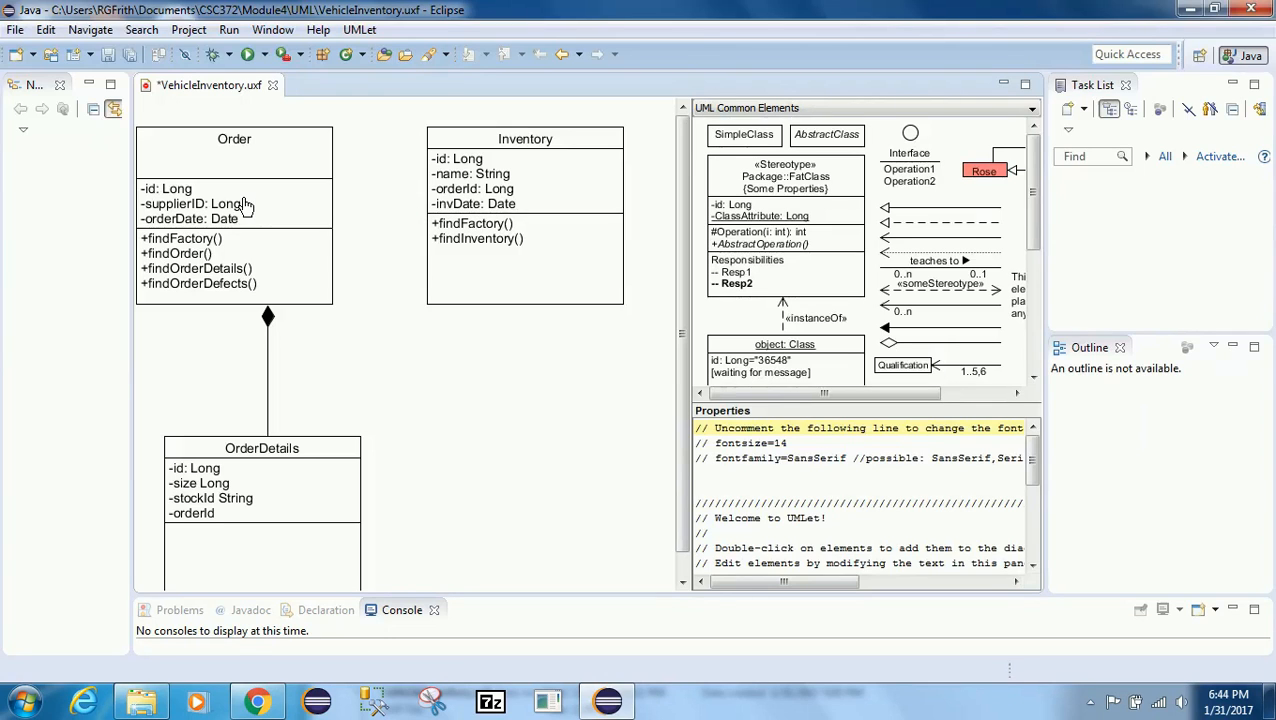
Step: Copy the 0..n–0..1 "teaches to" association from the palette, paste it, and attach its end to Inventory
{"action": "left_click", "coordinate": [899, 266]}
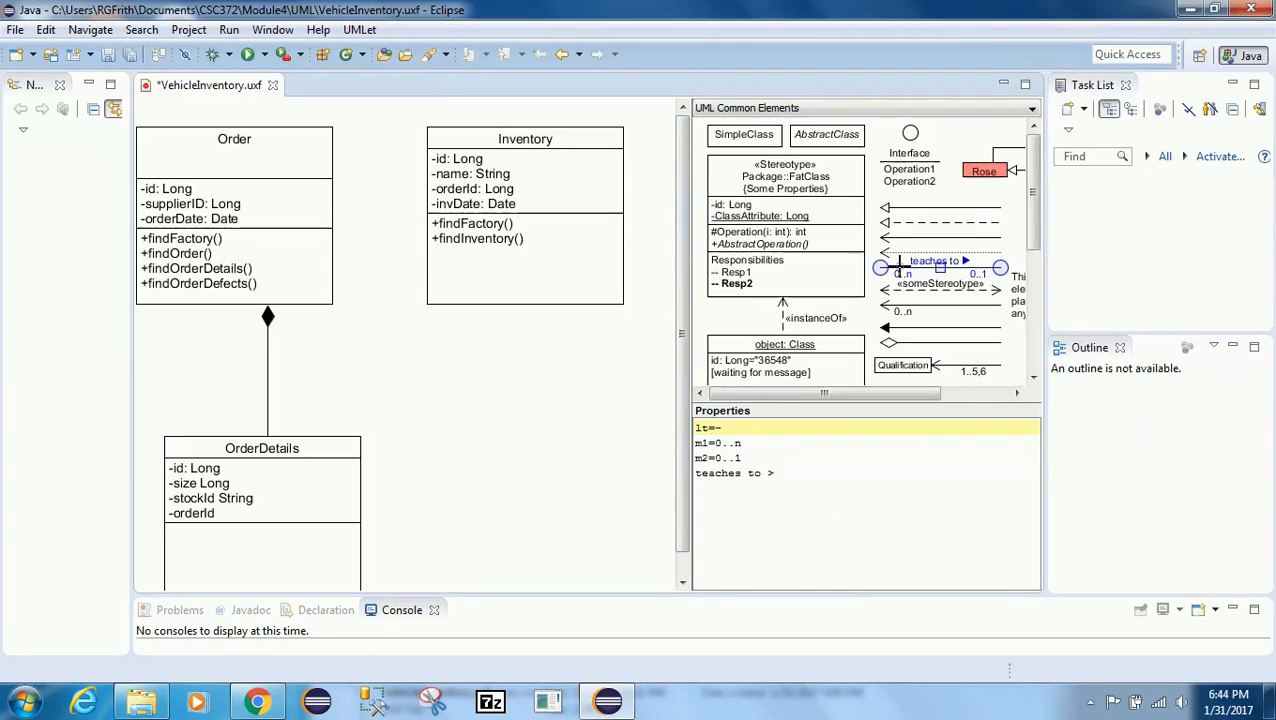
{"action": "right_click", "coordinate": [899, 271]}
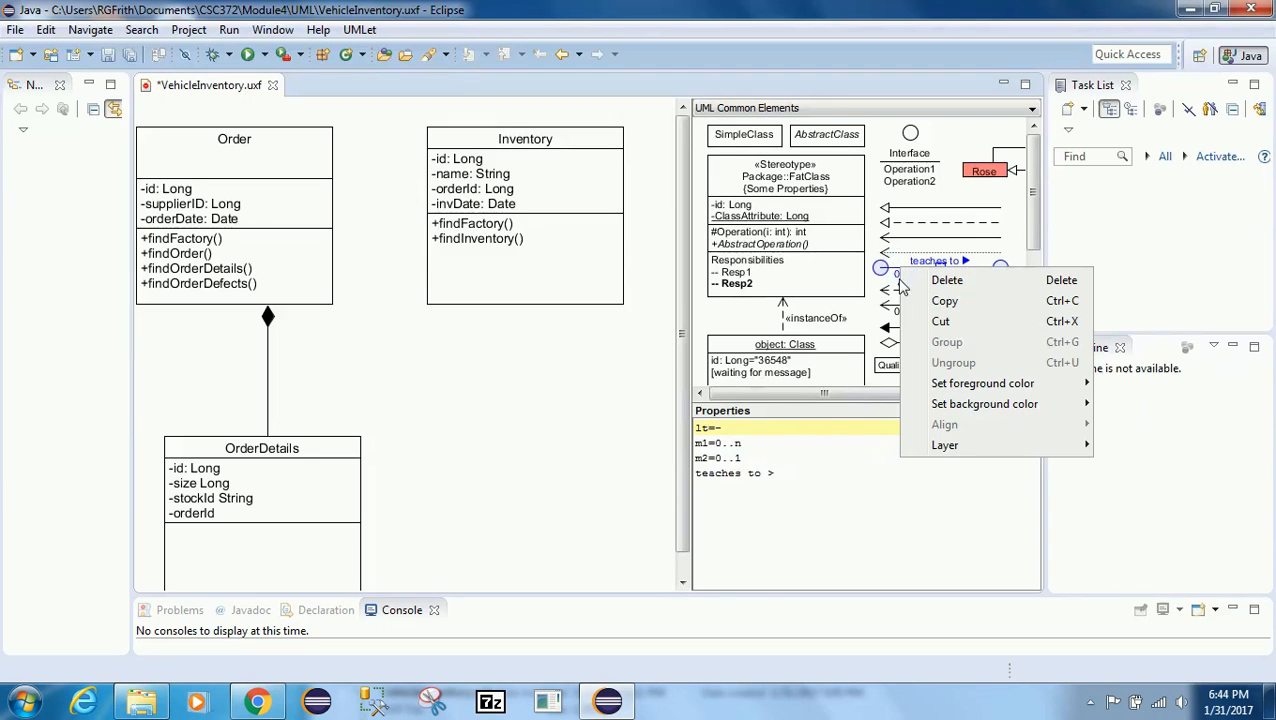
{"action": "left_click", "coordinate": [944, 300]}
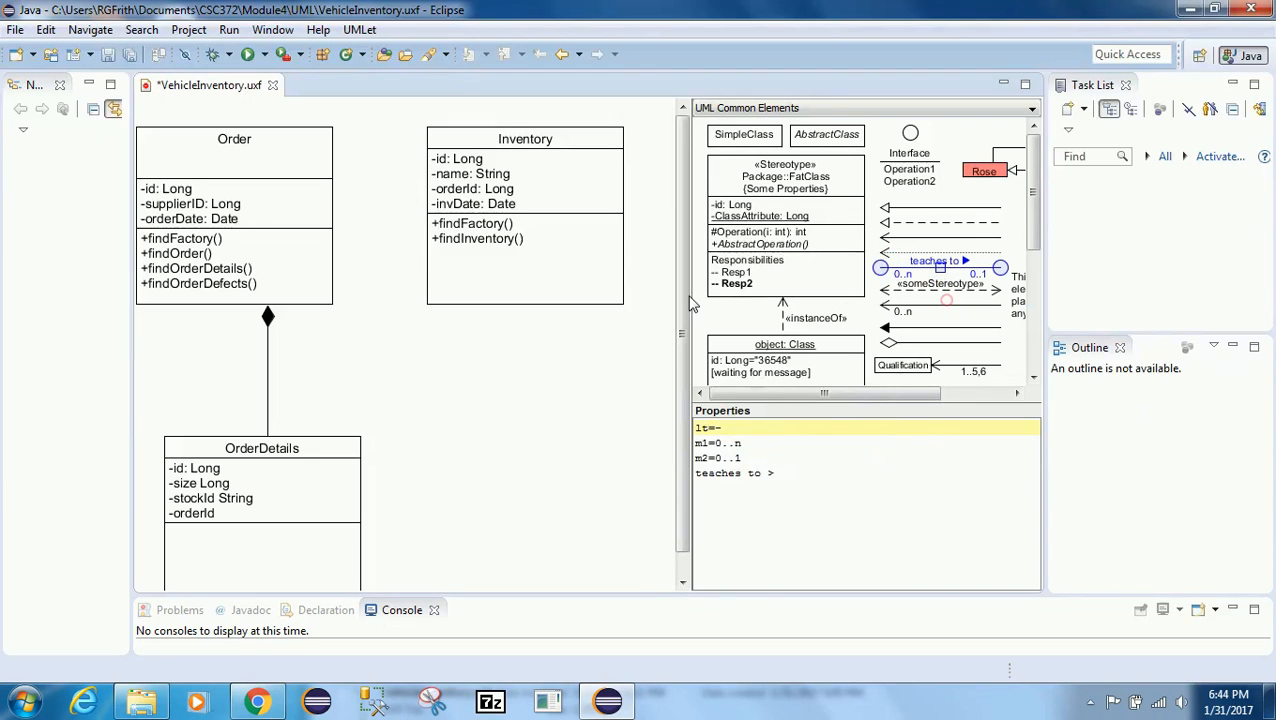
{"action": "right_click", "coordinate": [440, 383]}
{"action": "left_click", "coordinate": [485, 392]}
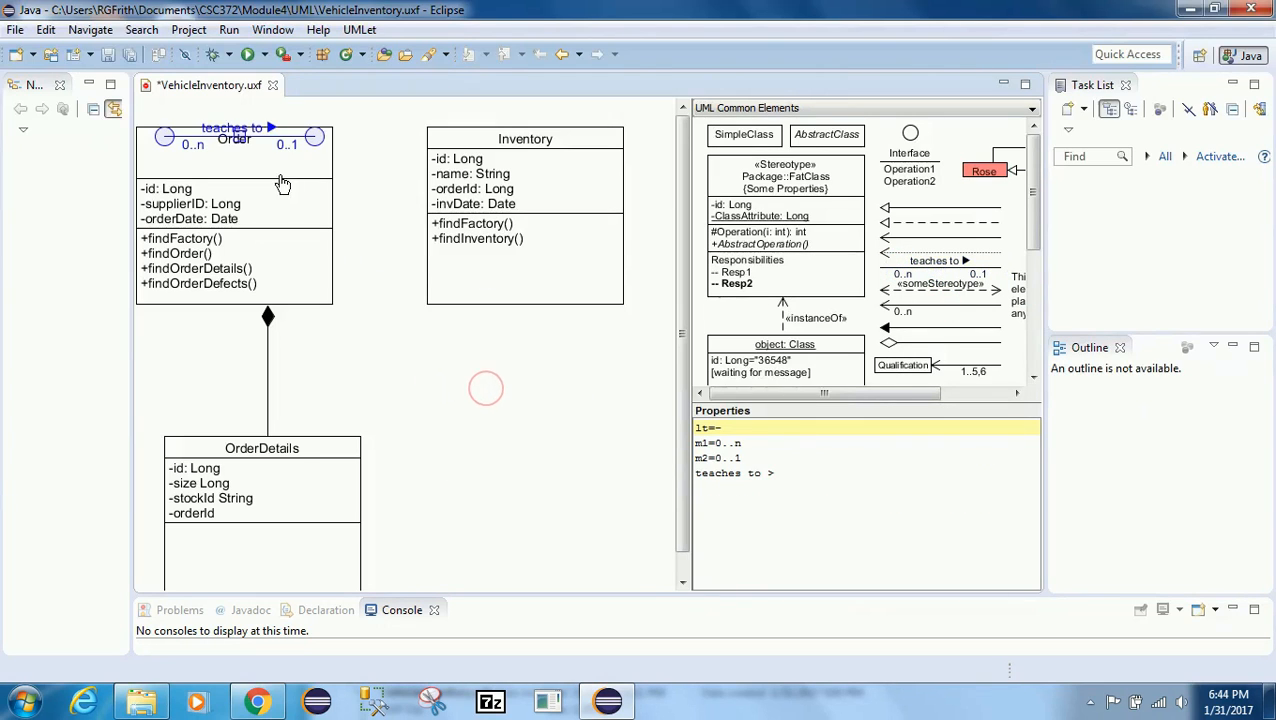
{"action": "left_click_drag", "start_coordinate": [314, 136], "coordinate": [417, 221]}
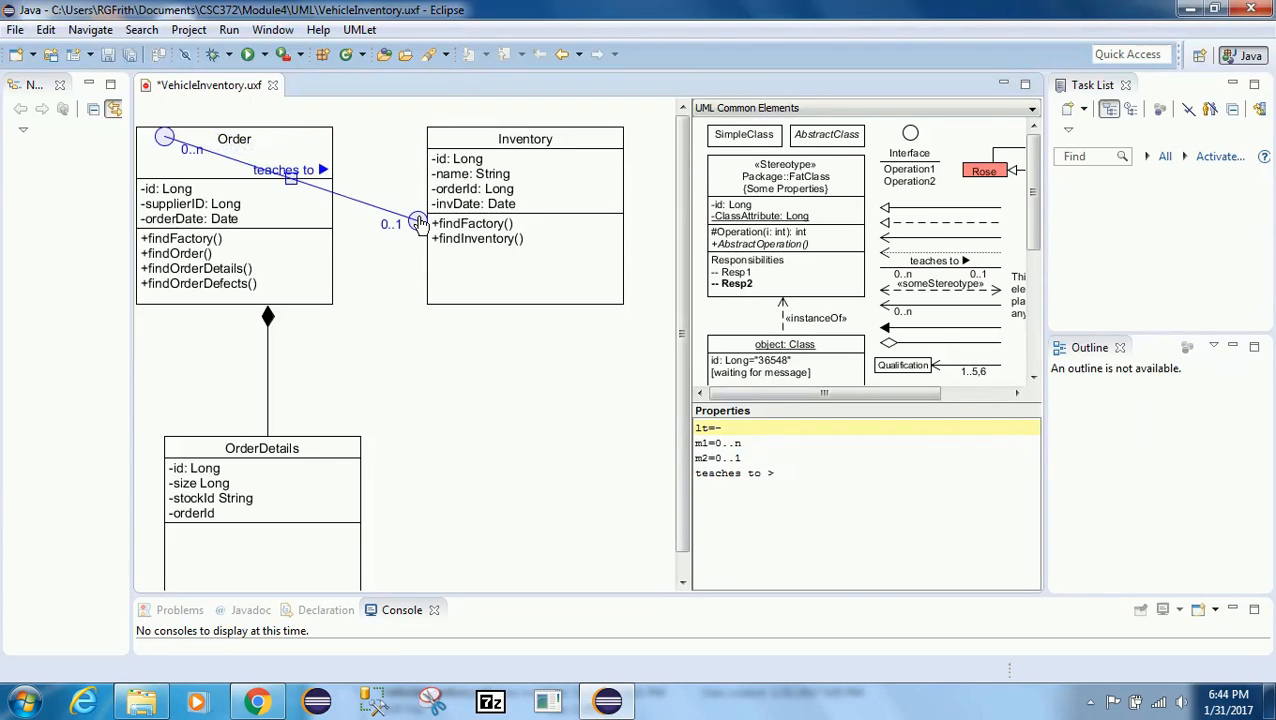
Step: Attach the association's start to Order's right edge and change its label to relationship
{"action": "left_click_drag", "start_coordinate": [165, 138], "coordinate": [342, 225]}
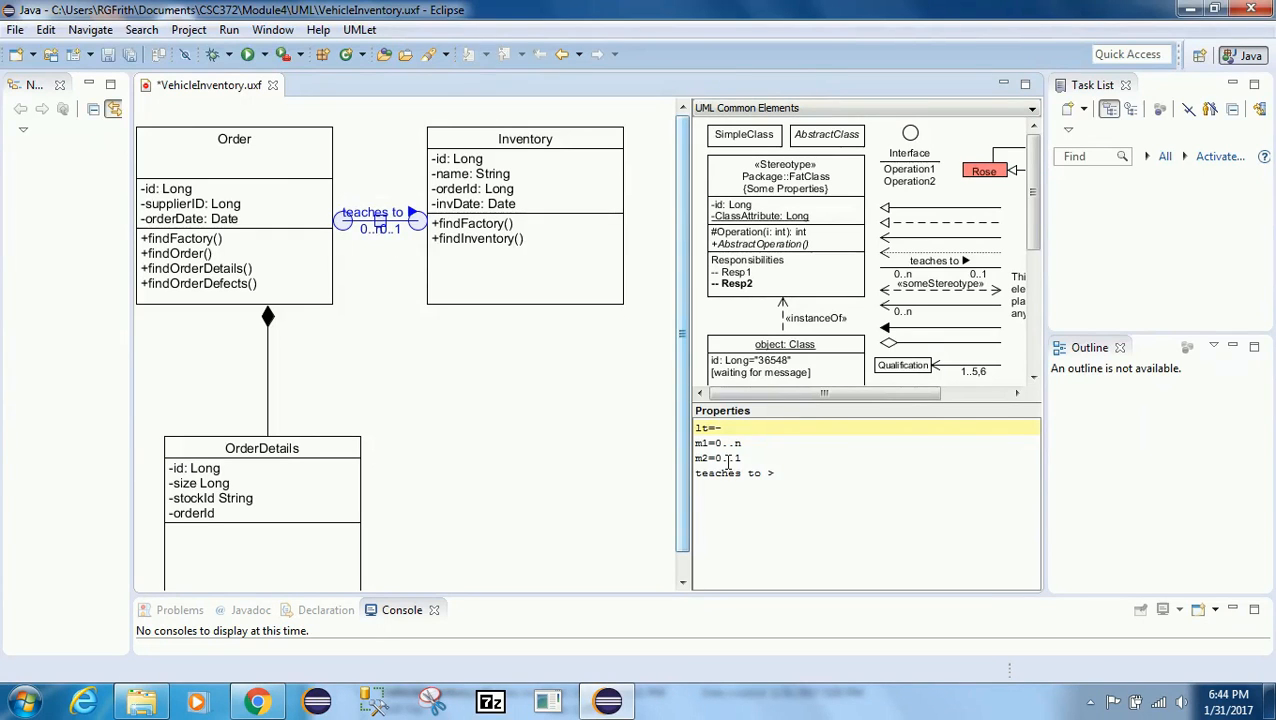
{"action": "left_click_drag", "start_coordinate": [775, 474], "coordinate": [697, 484]}
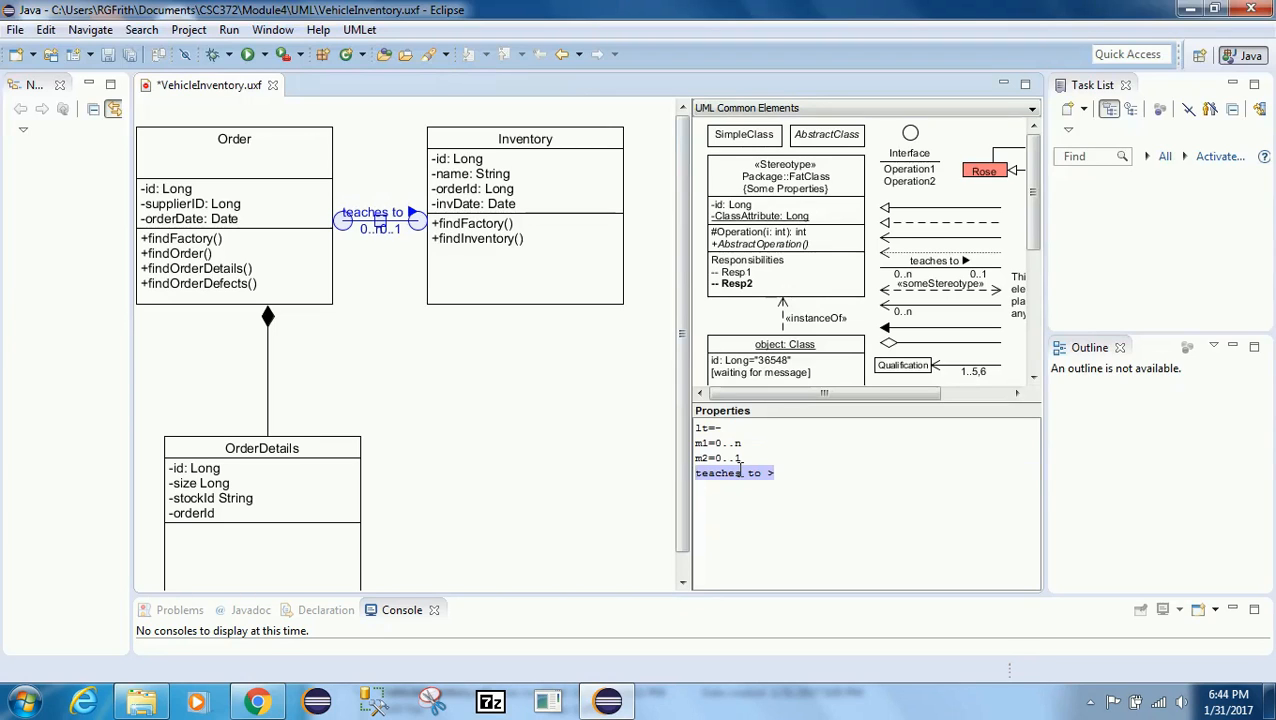
{"action": "key", "text": "Delete"}
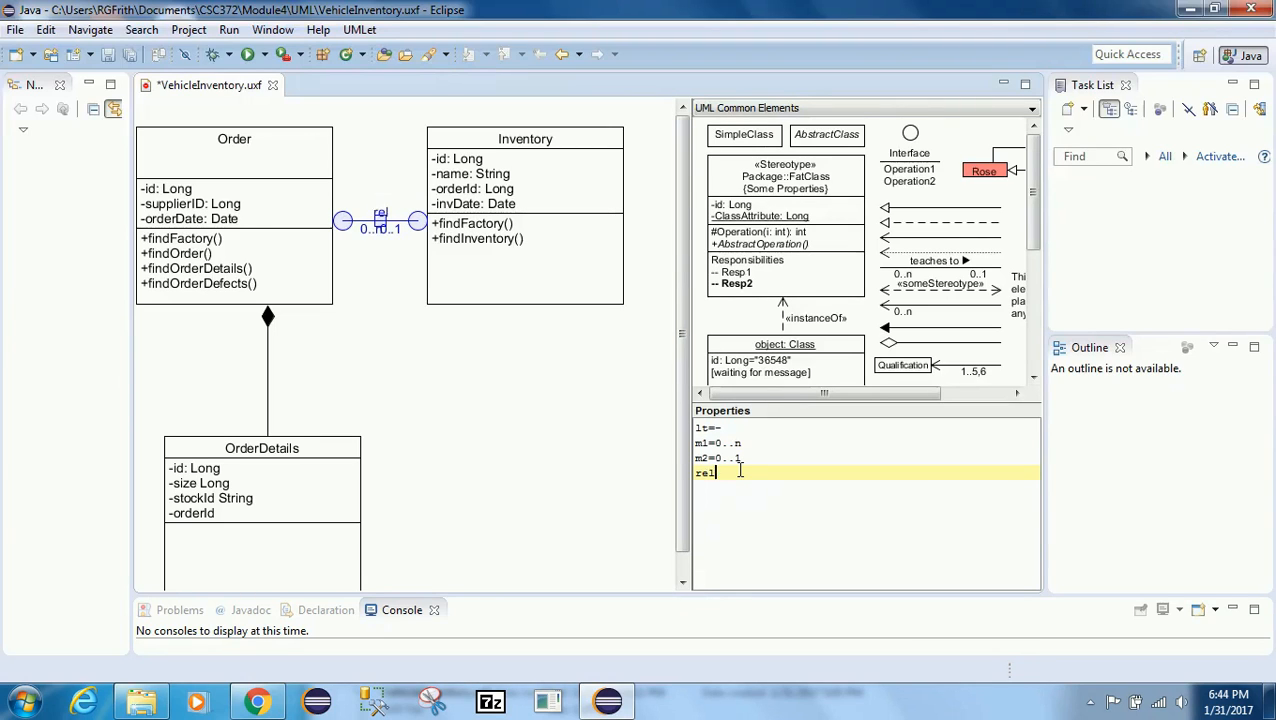
{"action": "type", "text": "relationship"}
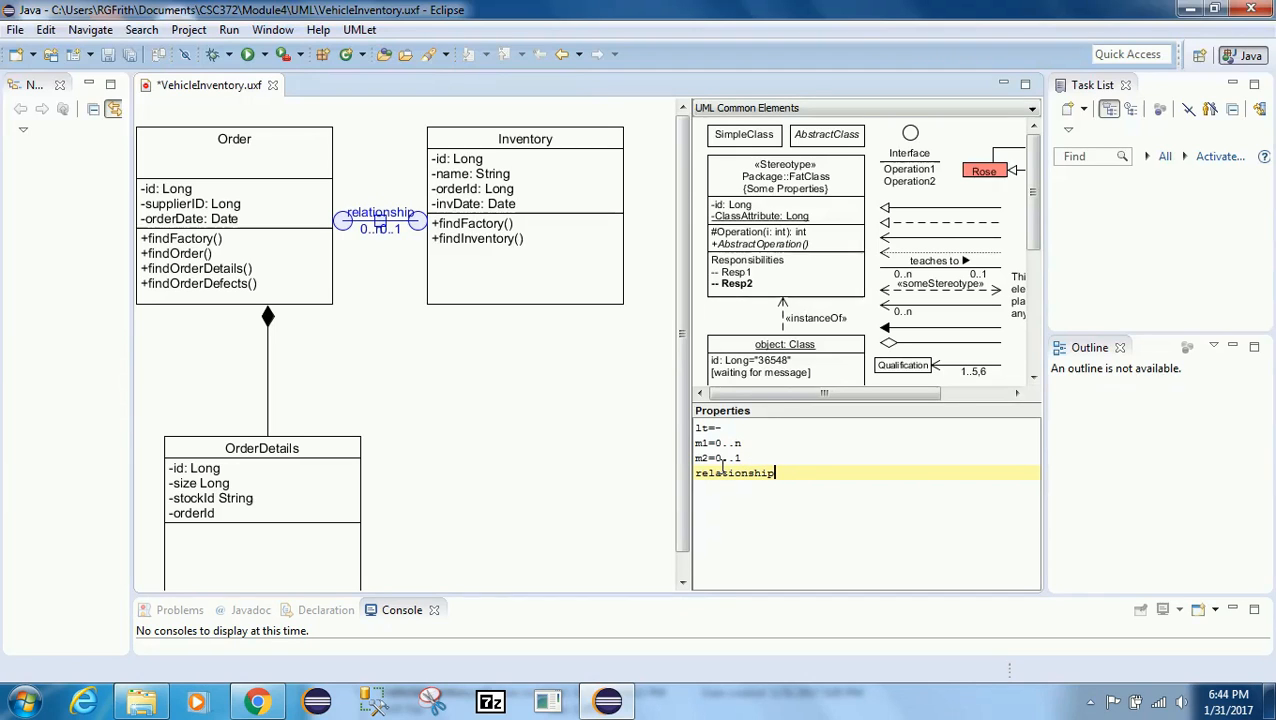
Step: Remove the association's line-type setting and set its multiplicity at the Inventory end to 1
{"action": "left_click_drag", "start_coordinate": [722, 428], "coordinate": [697, 430]}
{"action": "key", "text": "Delete"}
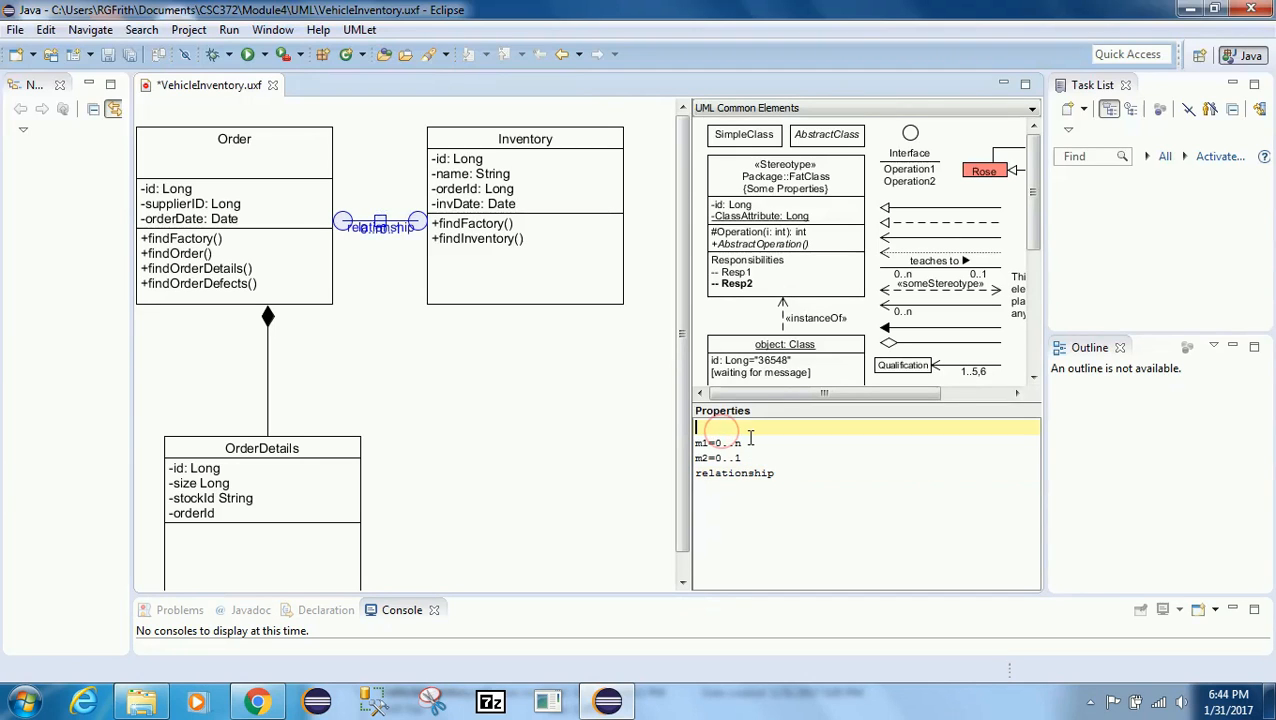
{"action": "key", "text": "Delete"}
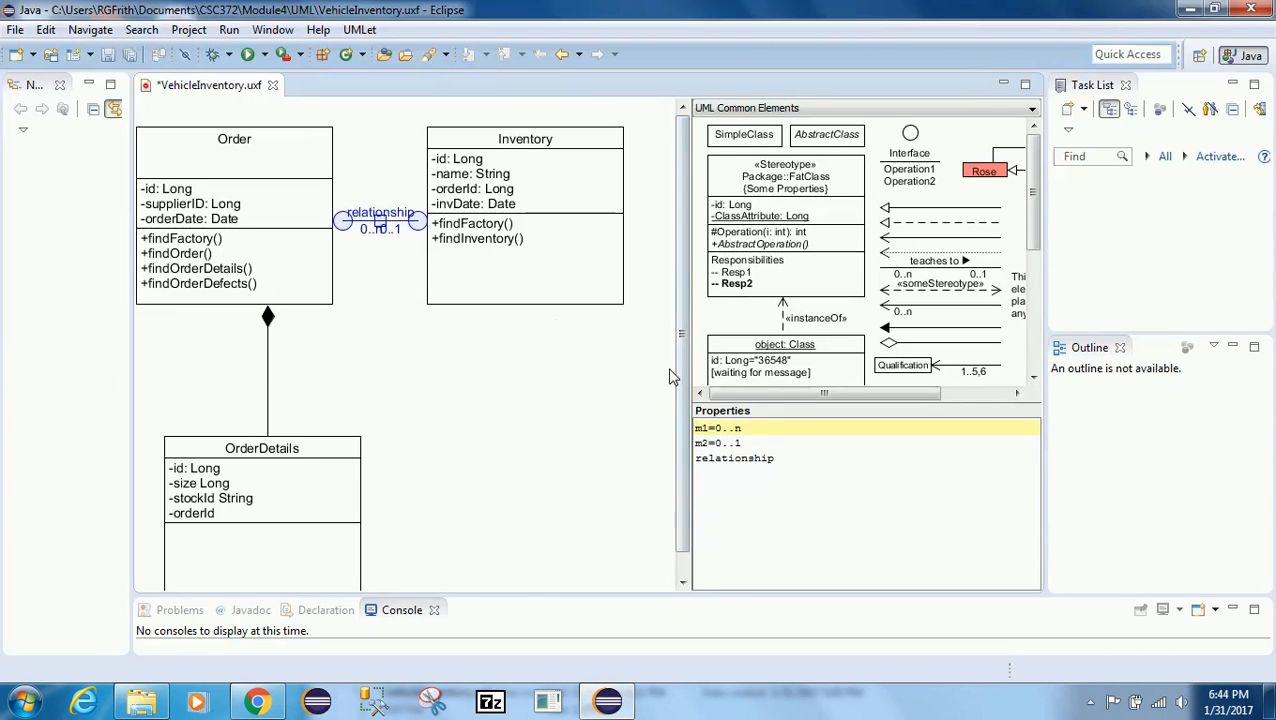
{"action": "left_click", "coordinate": [715, 428]}
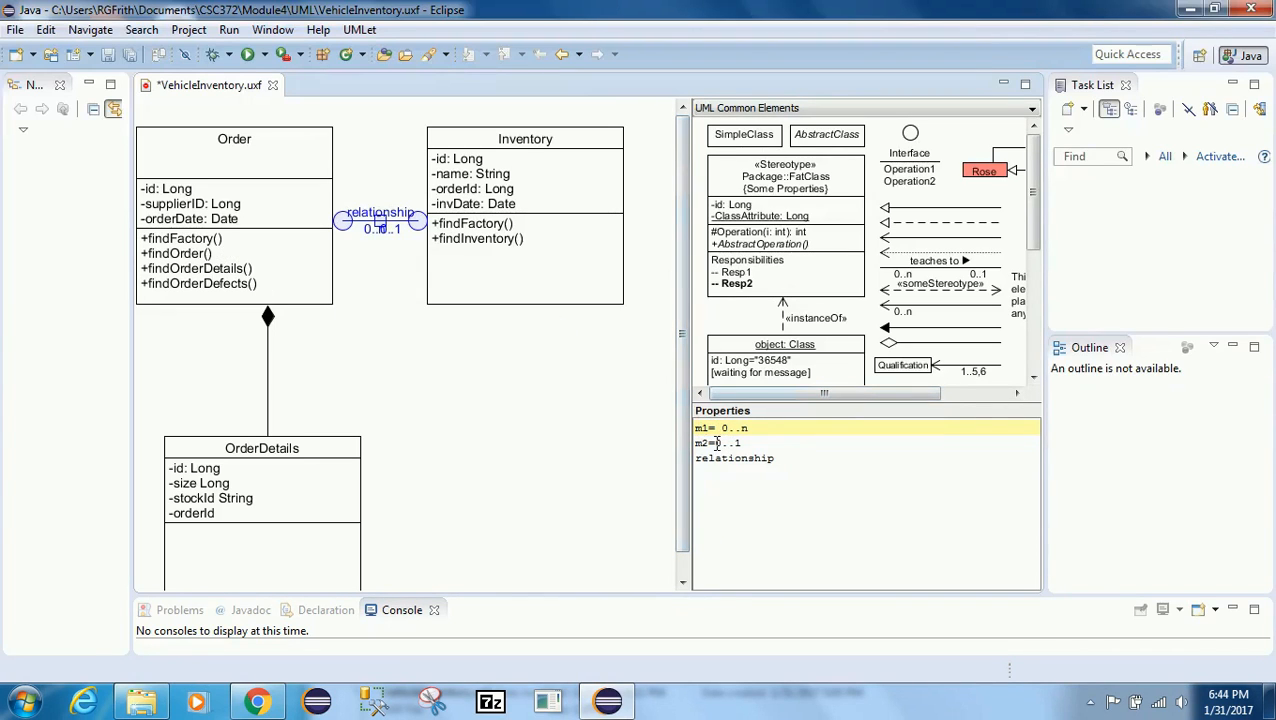
{"action": "left_click", "coordinate": [716, 443]}
{"action": "key", "text": "Delete"}
{"action": "key", "text": "Delete"}
{"action": "key", "text": "Delete"}
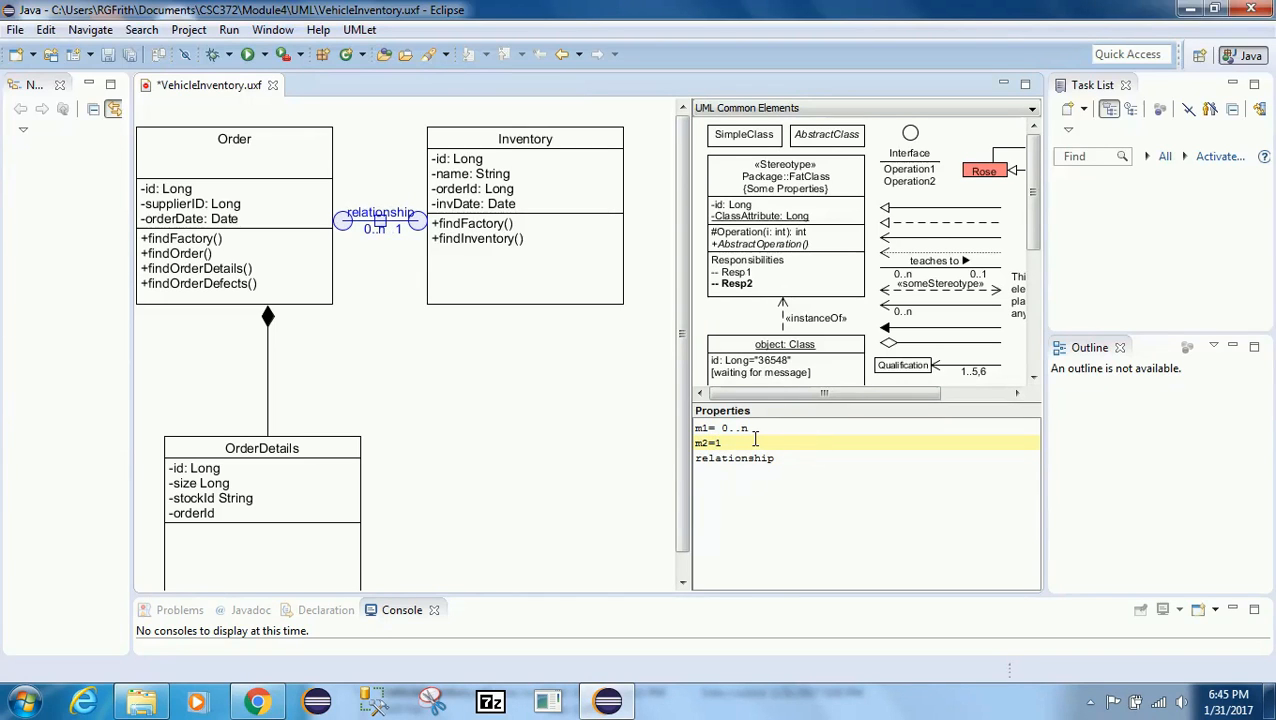
{"action": "left_click", "coordinate": [478, 404]}
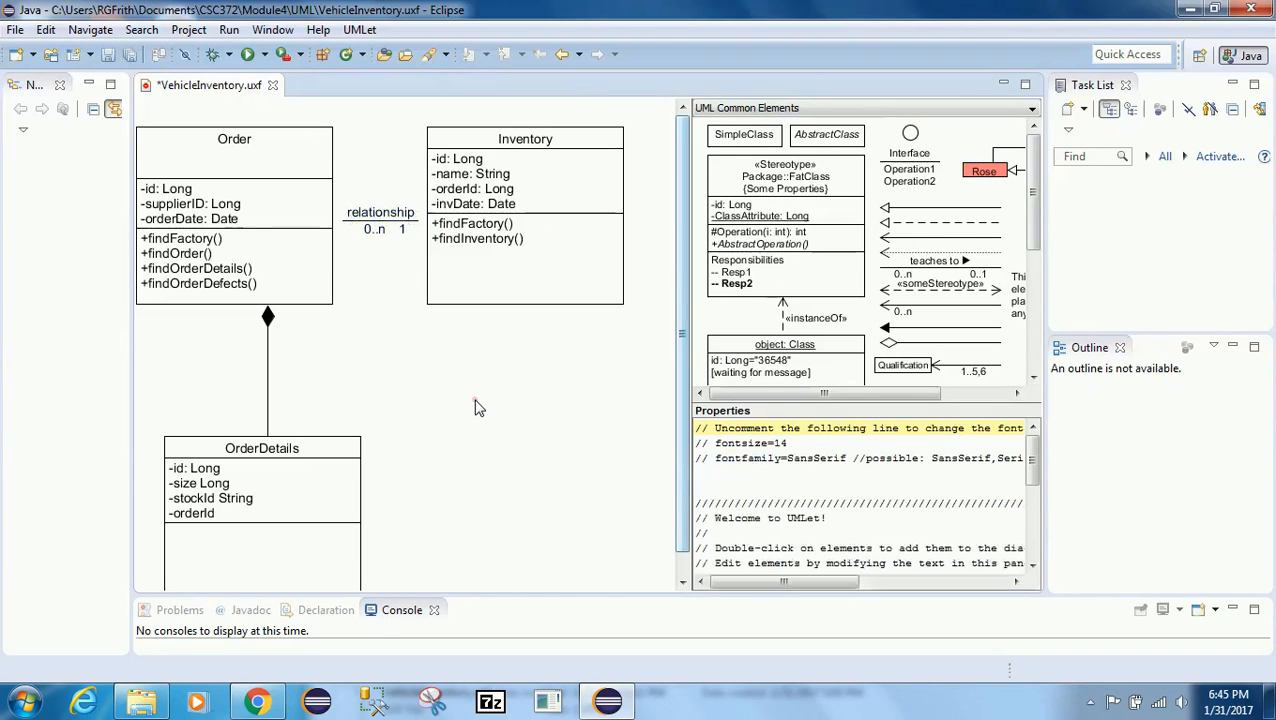
Step: Reposition the association's two ends onto the edges of Order and Inventory
{"action": "left_click", "coordinate": [346, 213]}
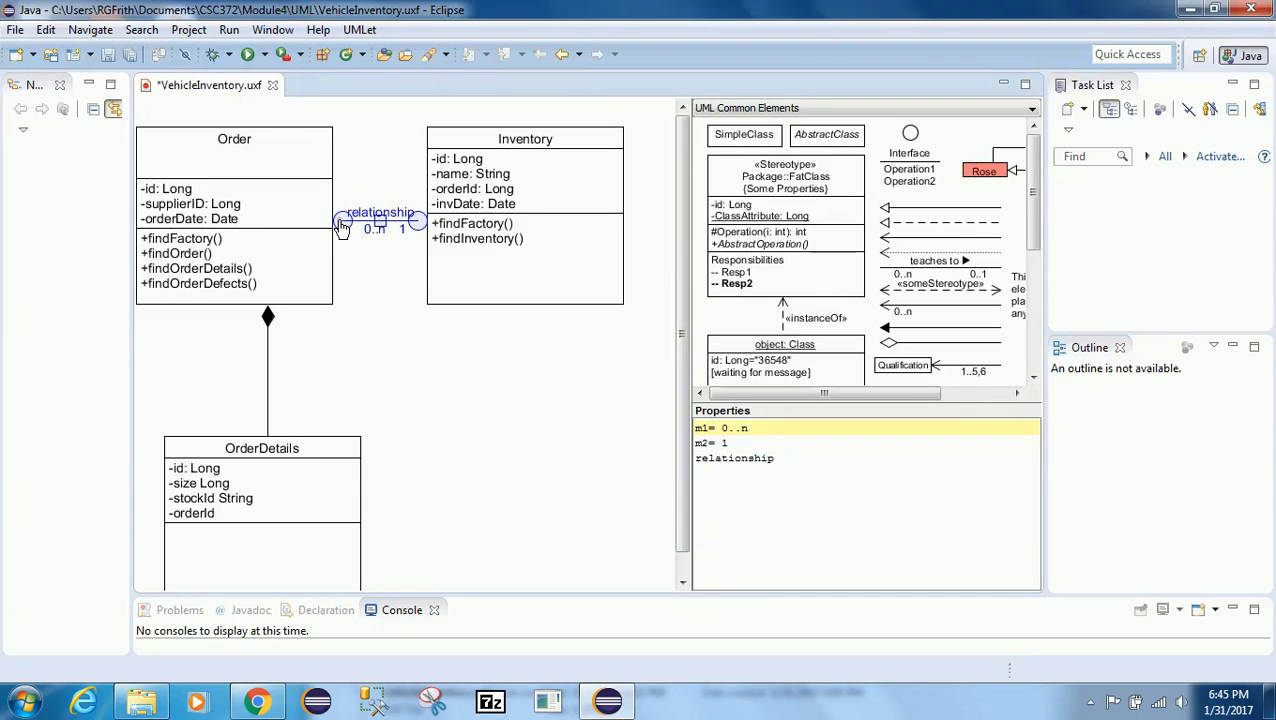
{"action": "mouse_move", "coordinate": [340, 219]}
{"action": "left_mouse_down"}
{"action": "mouse_move", "coordinate": [322, 222]}
{"action": "mouse_move", "coordinate": [333, 229]}
{"action": "left_mouse_up"}
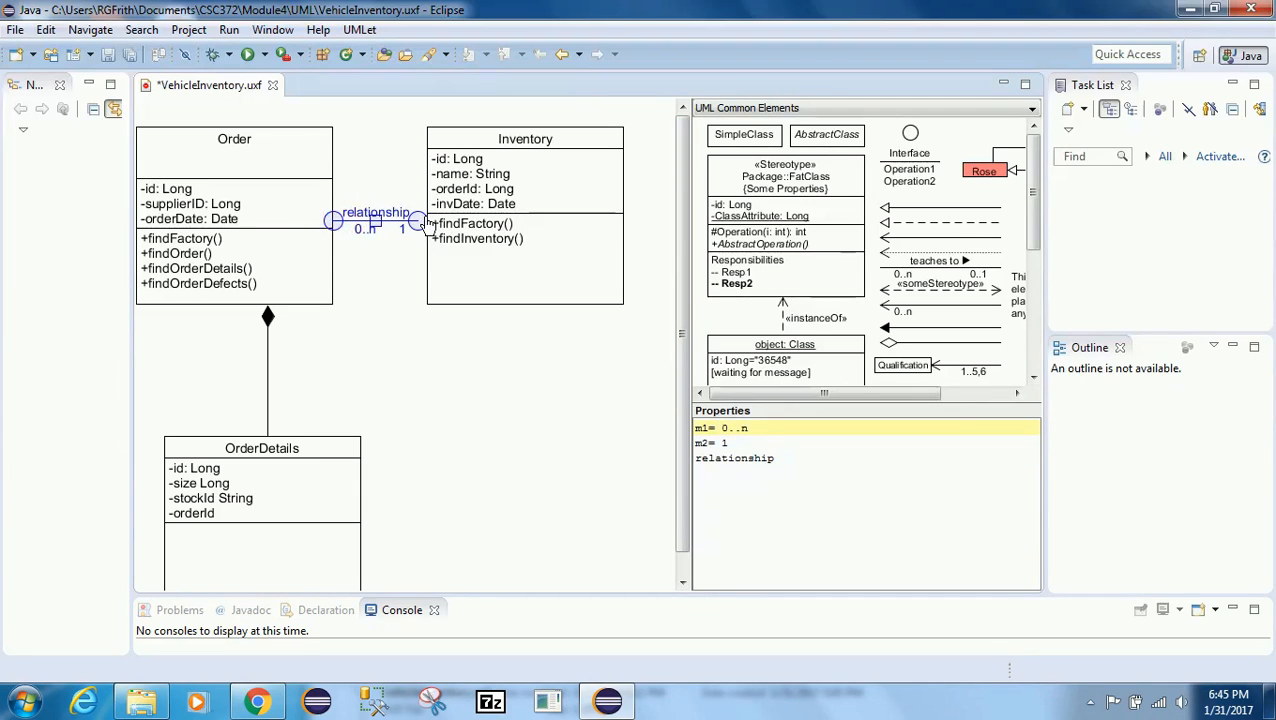
{"action": "left_click_drag", "start_coordinate": [422, 221], "coordinate": [433, 222]}
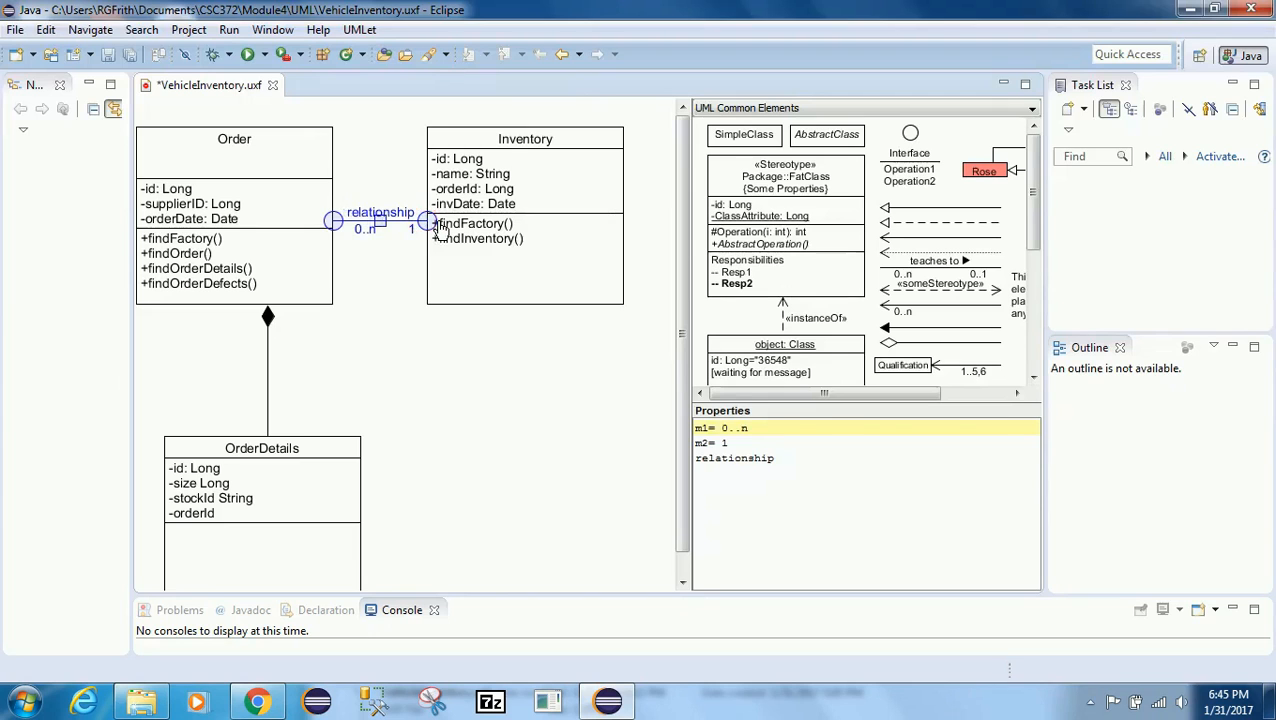
{"action": "left_click", "coordinate": [457, 387]}
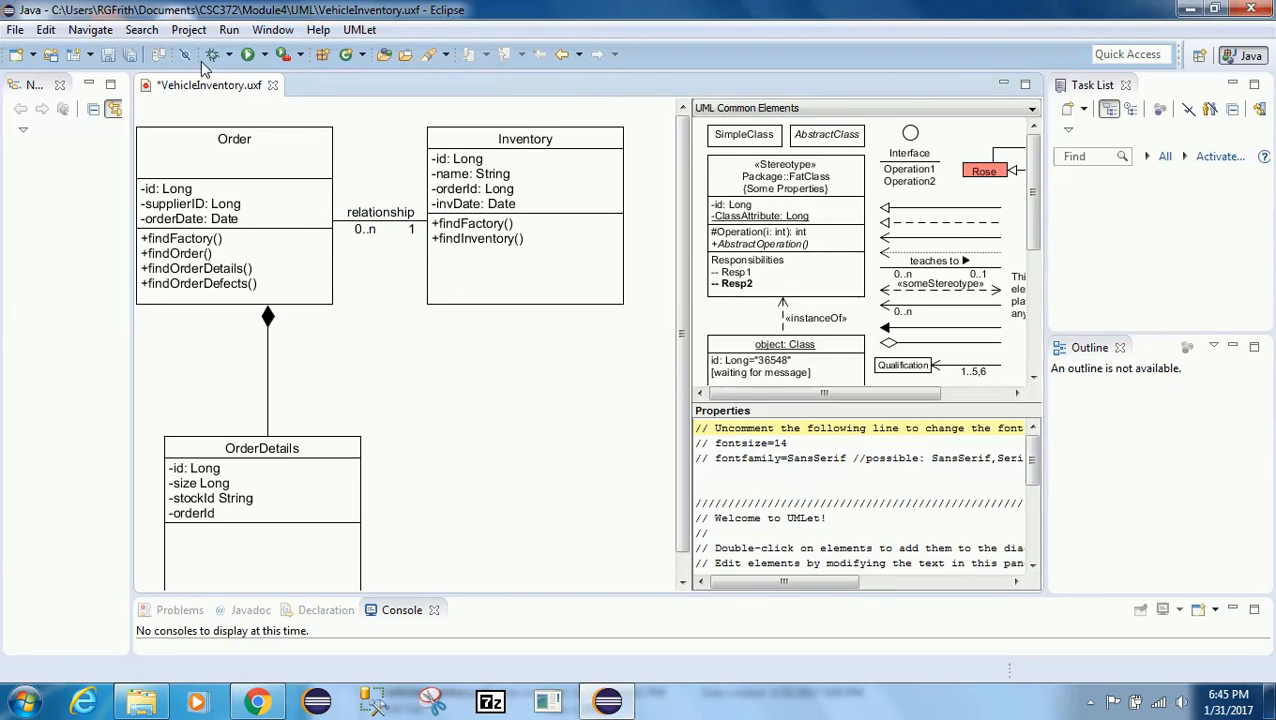
Step: Save all open files
{"action": "left_click", "coordinate": [14, 30]}
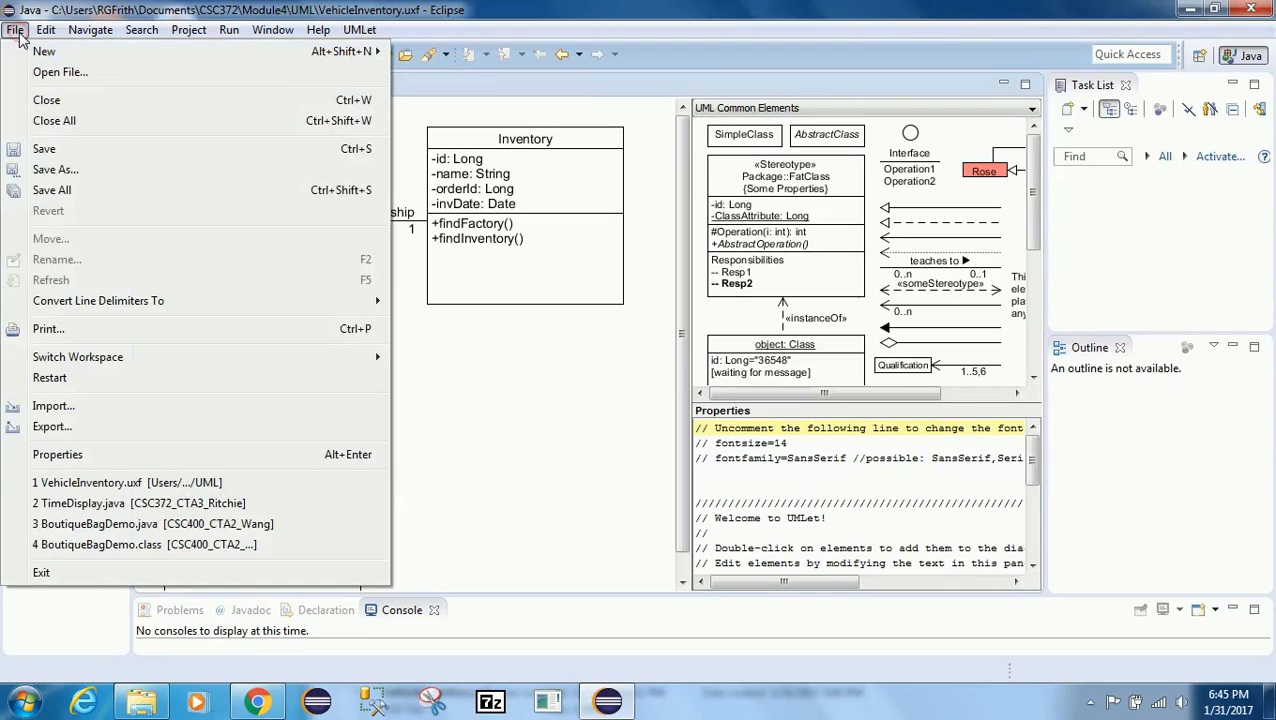
{"action": "left_click", "coordinate": [50, 190]}
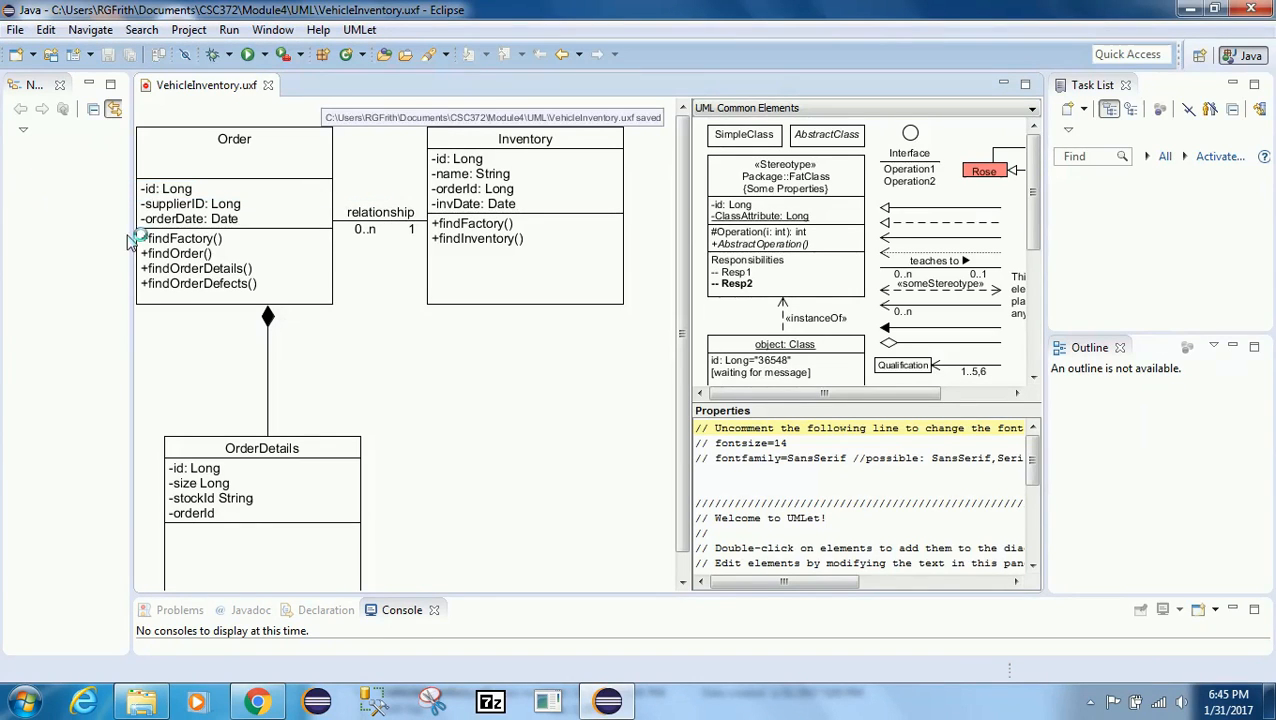
{"action": "left_click", "coordinate": [449, 385]}
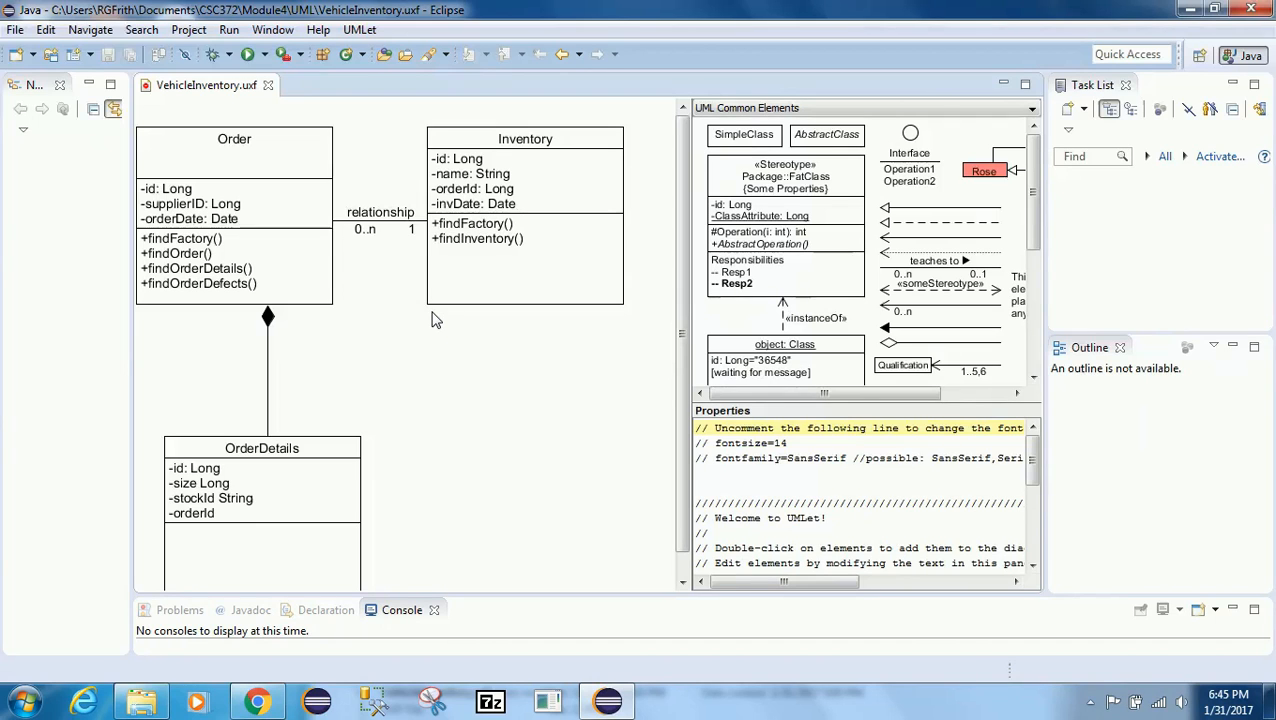
{"action": "left_click", "coordinate": [765, 218]}
{"action": "right_click", "coordinate": [795, 222]}
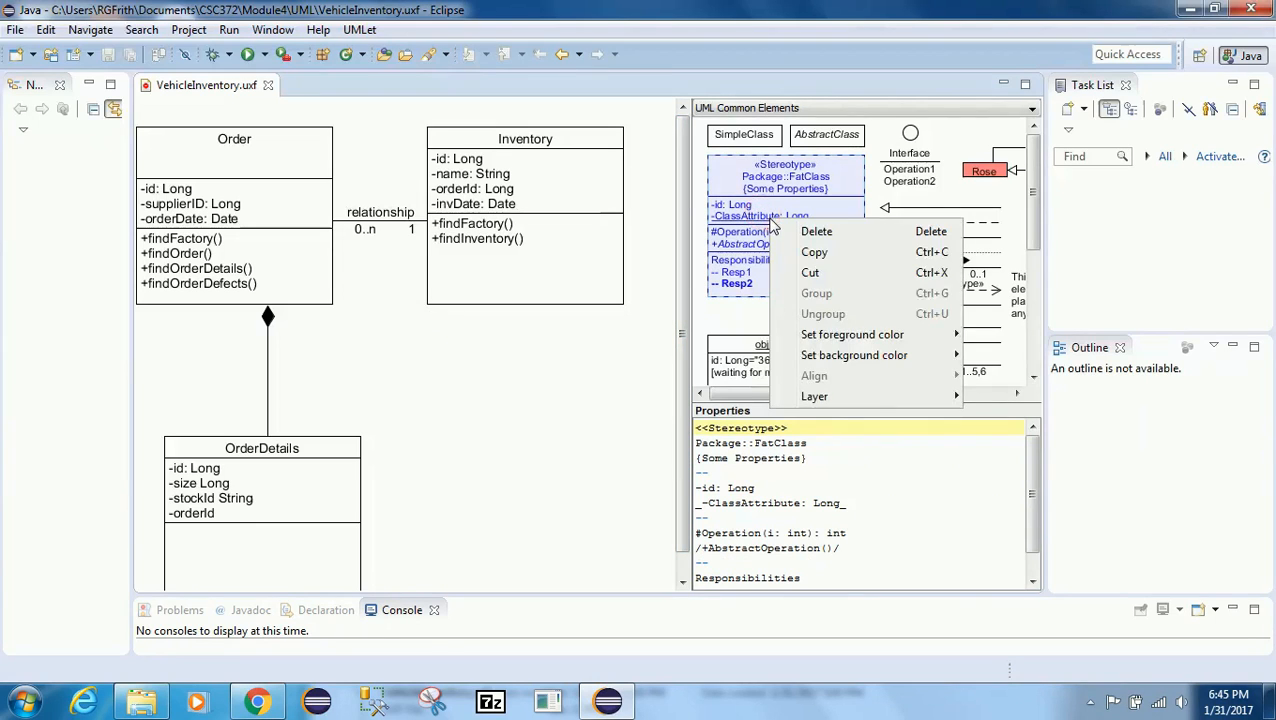
{"action": "left_click", "coordinate": [808, 252]}
{"action": "left_click", "coordinate": [473, 404]}
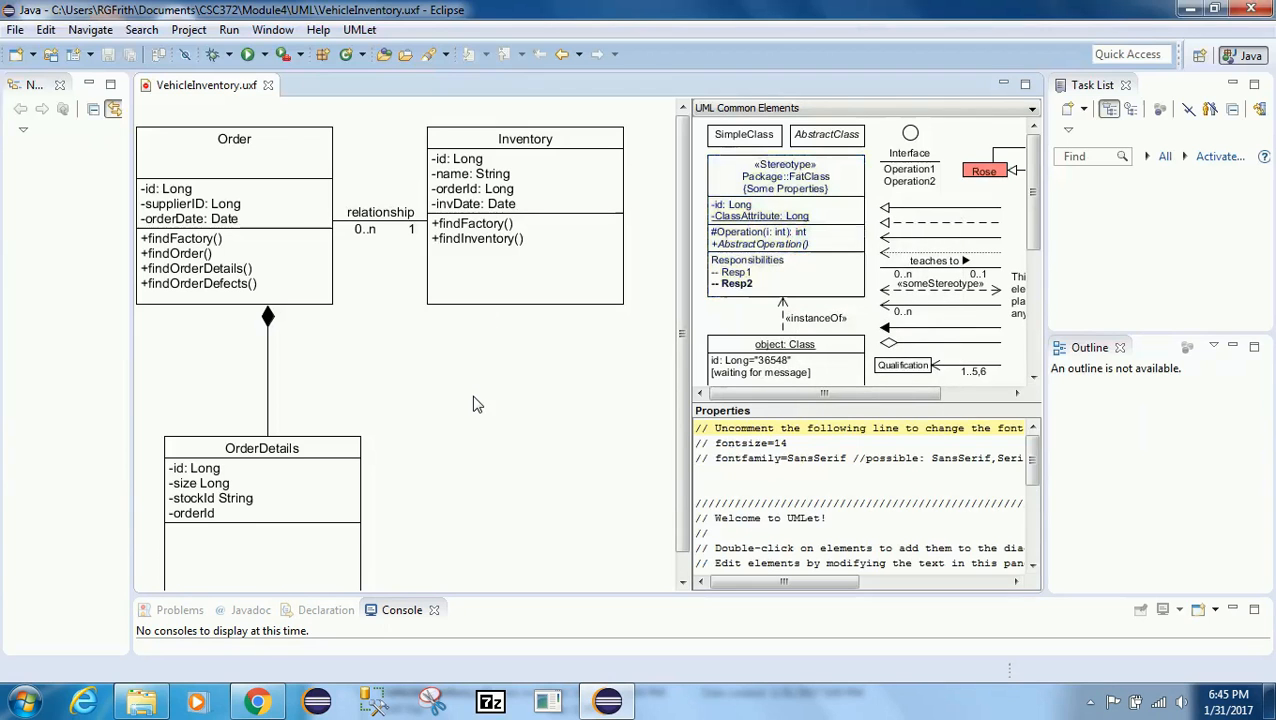
{"action": "right_click", "coordinate": [470, 400]}
{"action": "left_click", "coordinate": [515, 412]}
{"action": "left_click_drag", "start_coordinate": [303, 230], "coordinate": [367, 290]}
{"action": "key", "text": "ctrl+z"}
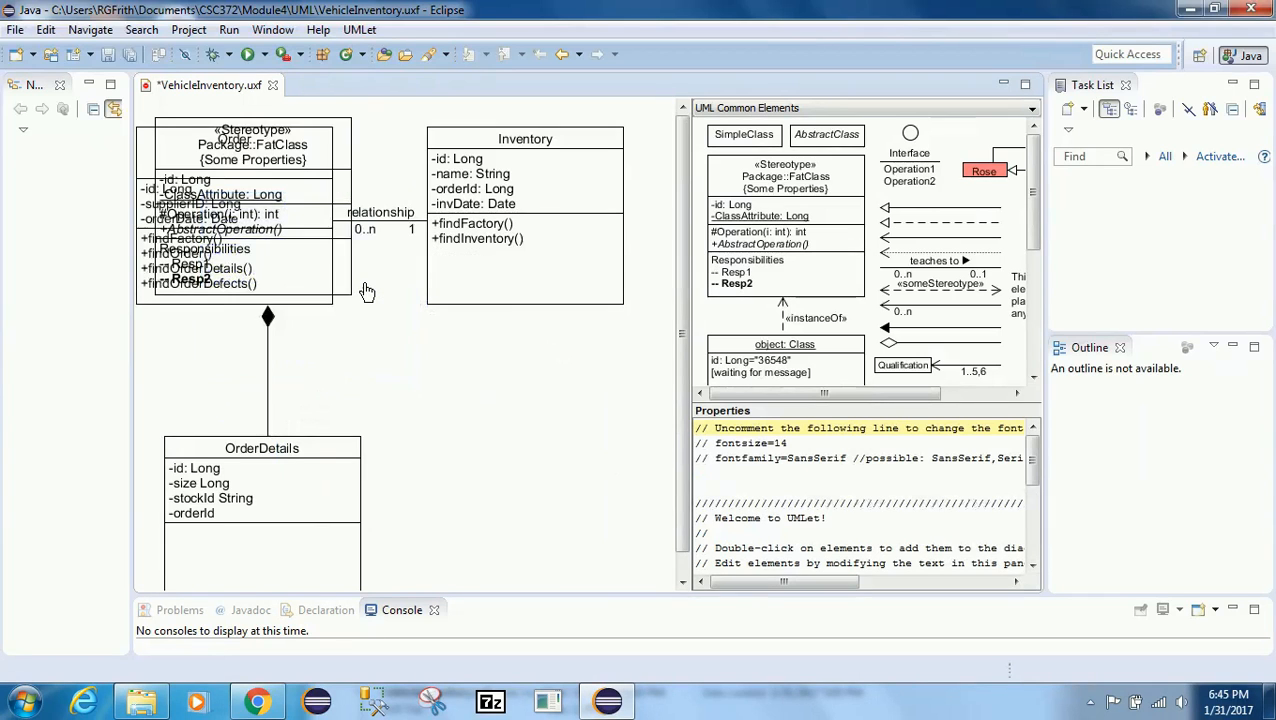
{"action": "key", "text": "ctrl+z"}
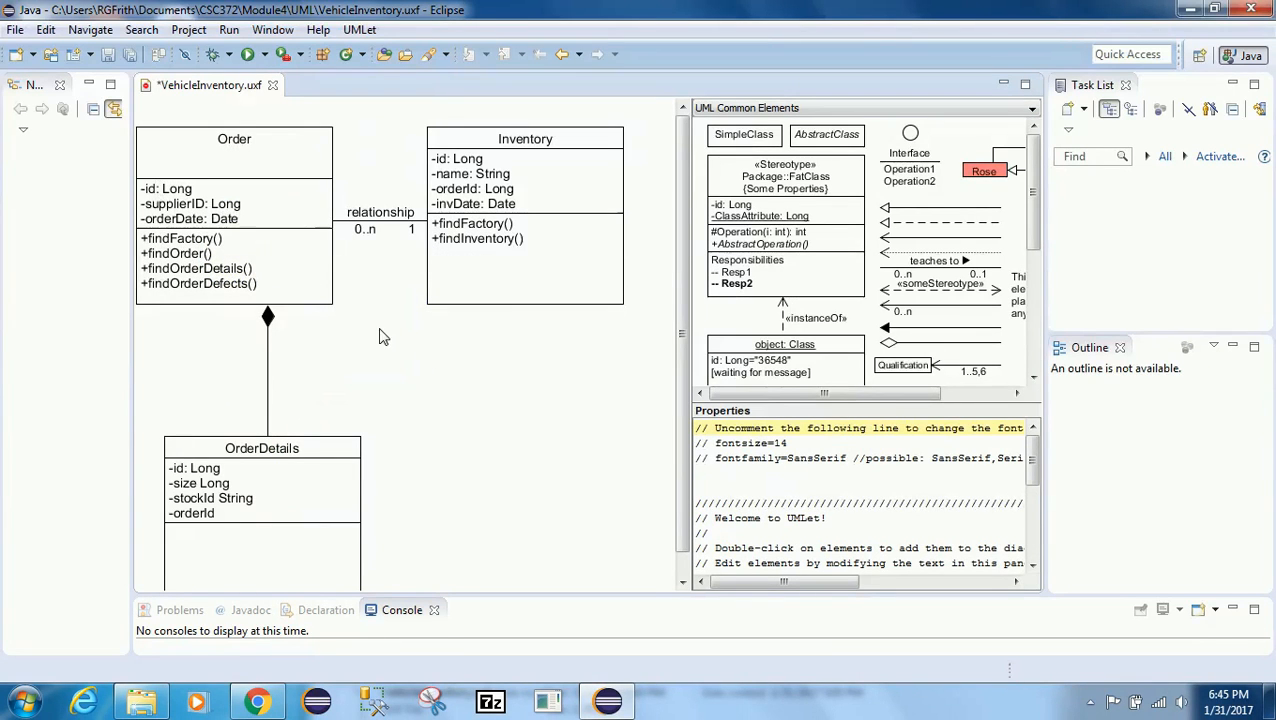
Step: Copy a SimpleClass from the palette, paste it below Inventory, and rename it Supplier
{"action": "left_click", "coordinate": [742, 137]}
{"action": "right_click", "coordinate": [742, 141]}
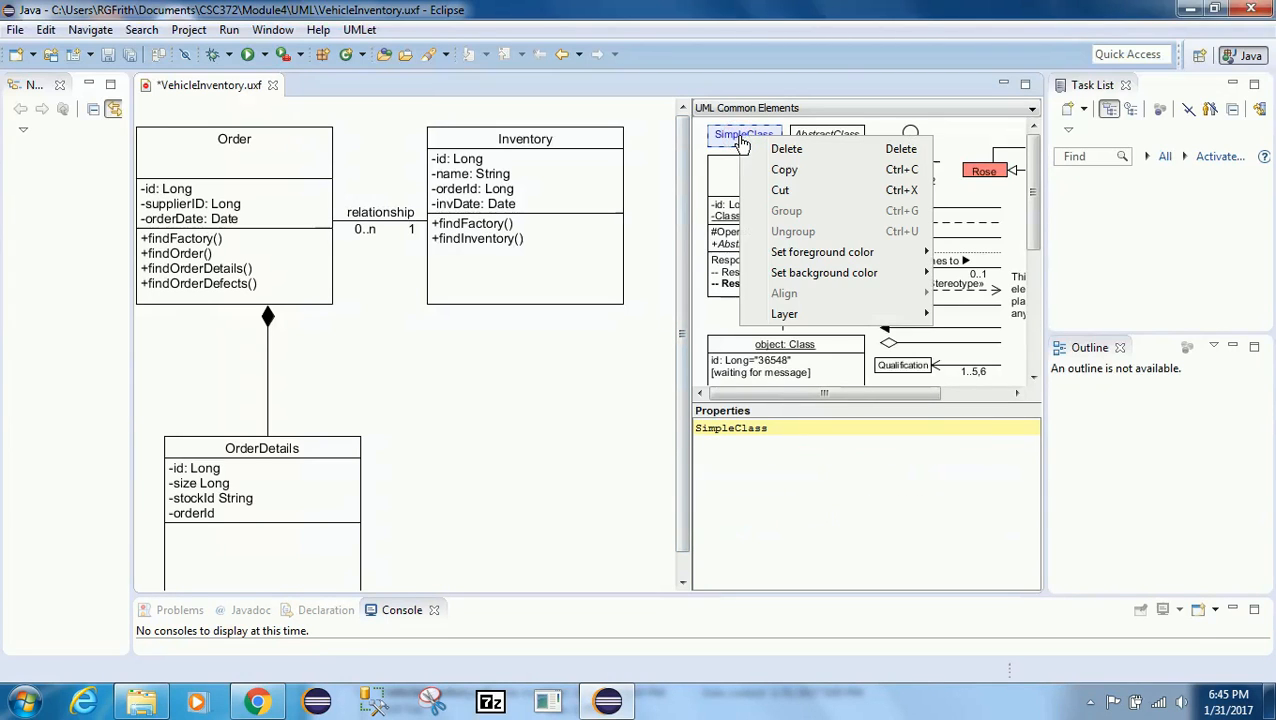
{"action": "left_click", "coordinate": [784, 169]}
{"action": "right_click", "coordinate": [530, 385]}
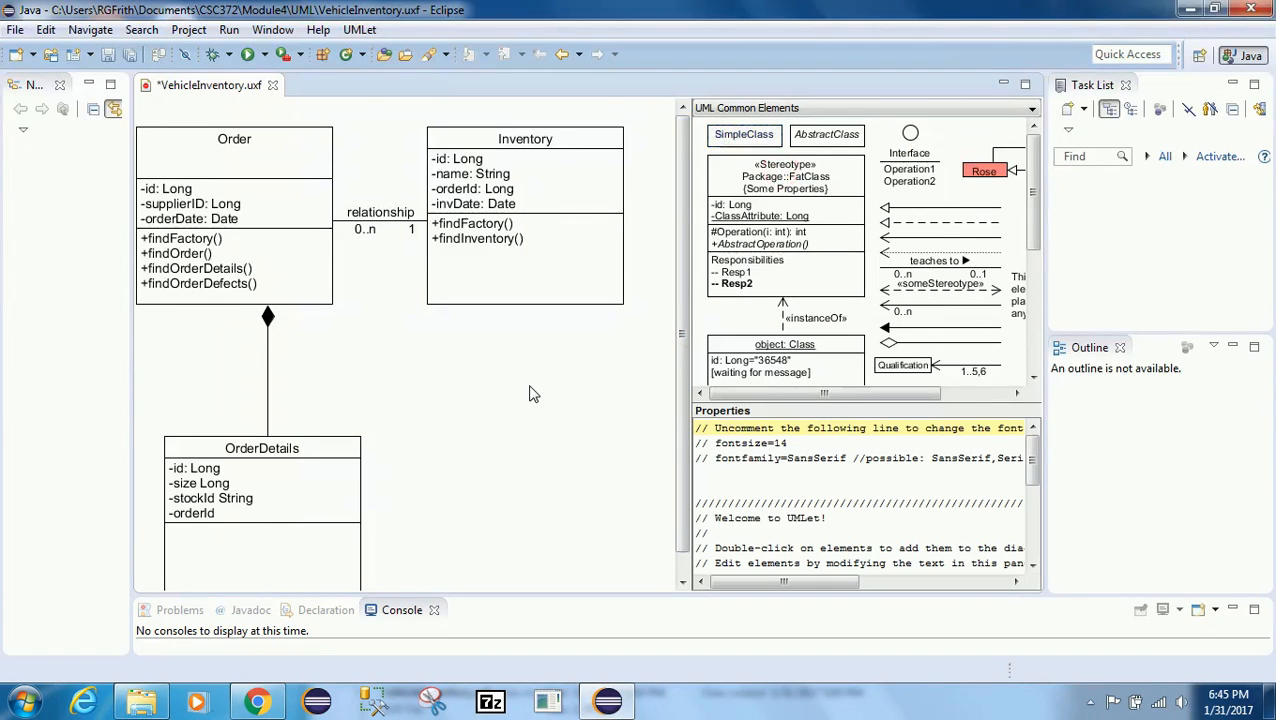
{"action": "left_click", "coordinate": [575, 401]}
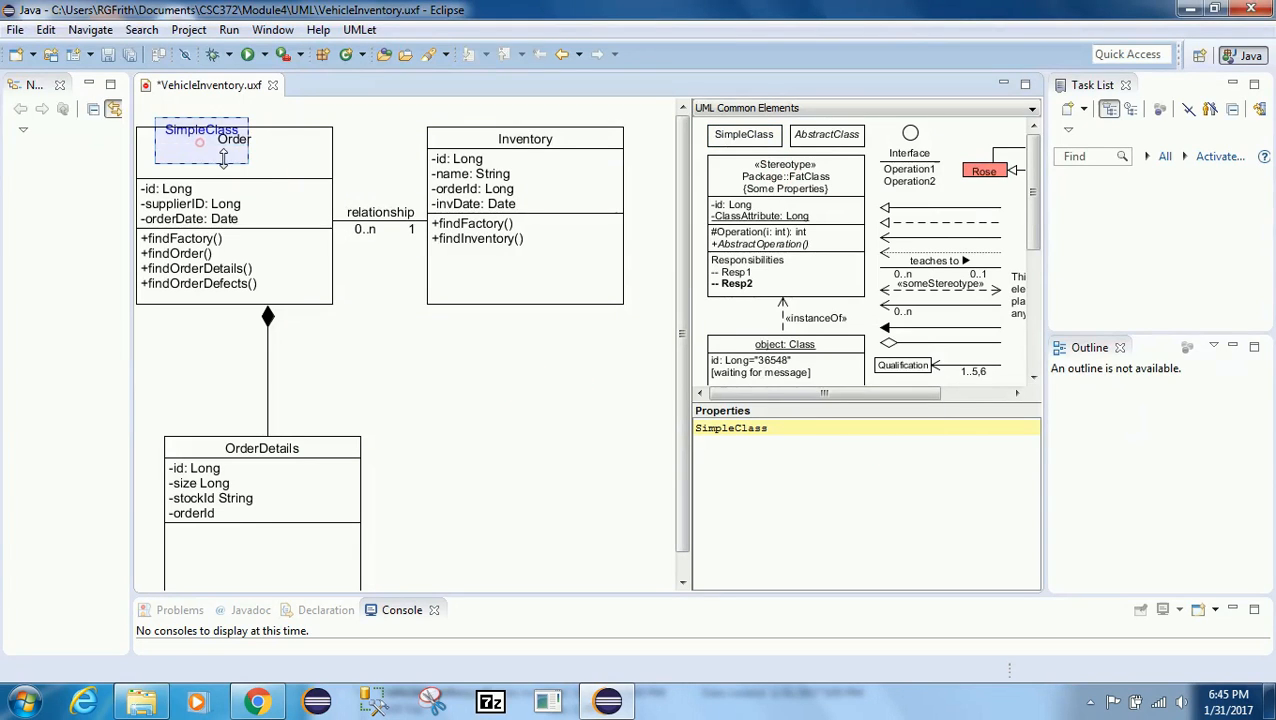
{"action": "left_click_drag", "start_coordinate": [203, 148], "coordinate": [538, 434]}
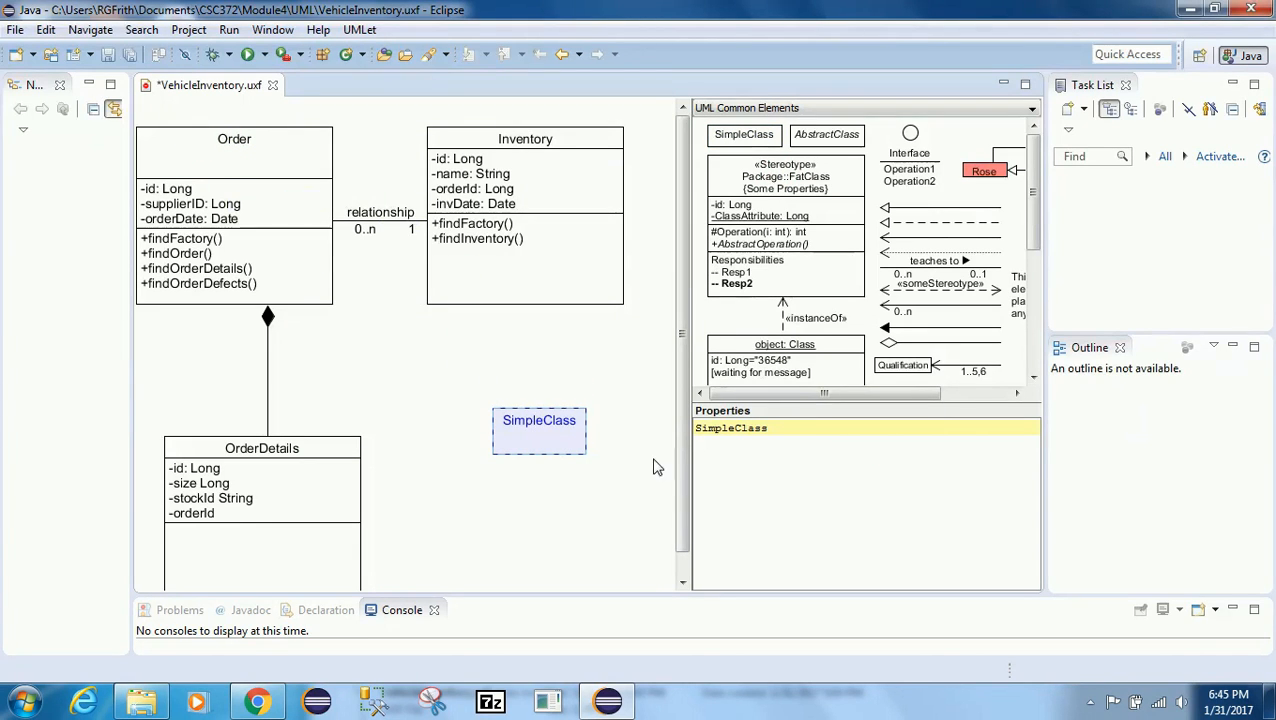
{"action": "left_click_drag", "start_coordinate": [770, 428], "coordinate": [687, 425]}
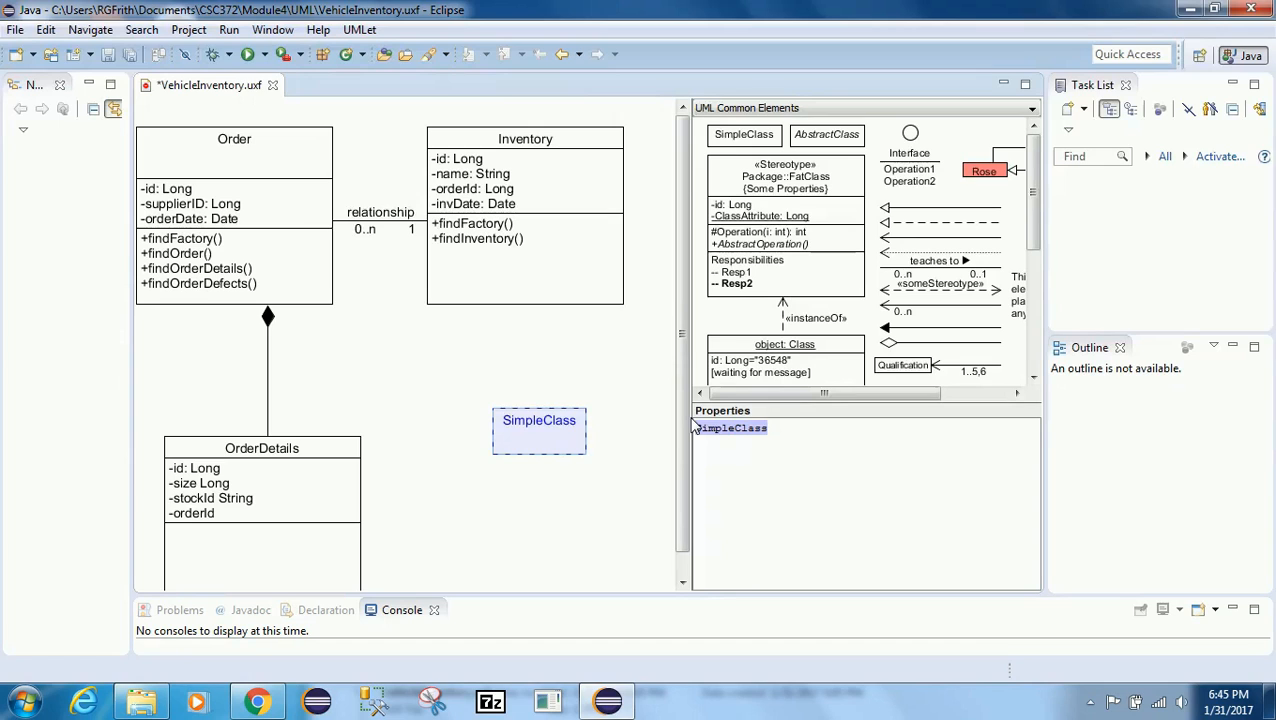
{"action": "type", "text": "Suop"}
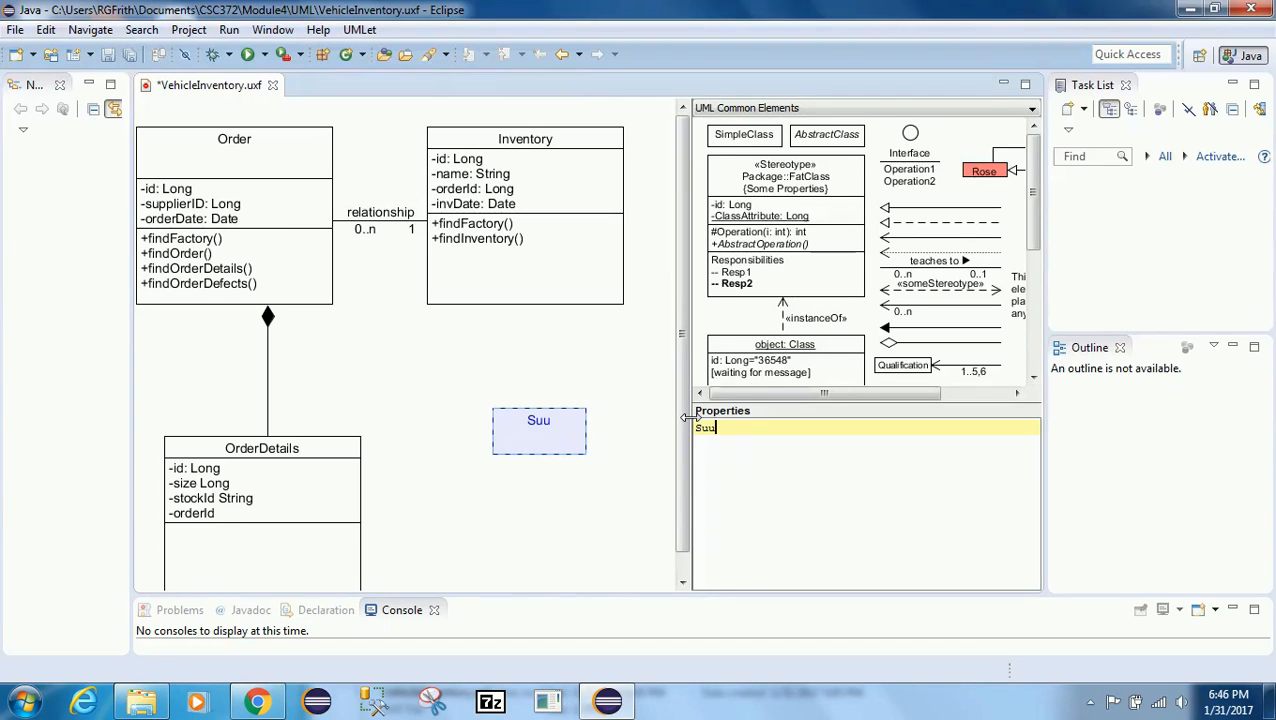
{"action": "key", "text": "BackSpace"}
{"action": "key", "text": "BackSpace"}
{"action": "type", "text": "pplier"}
{"action": "key", "text": "Return"}
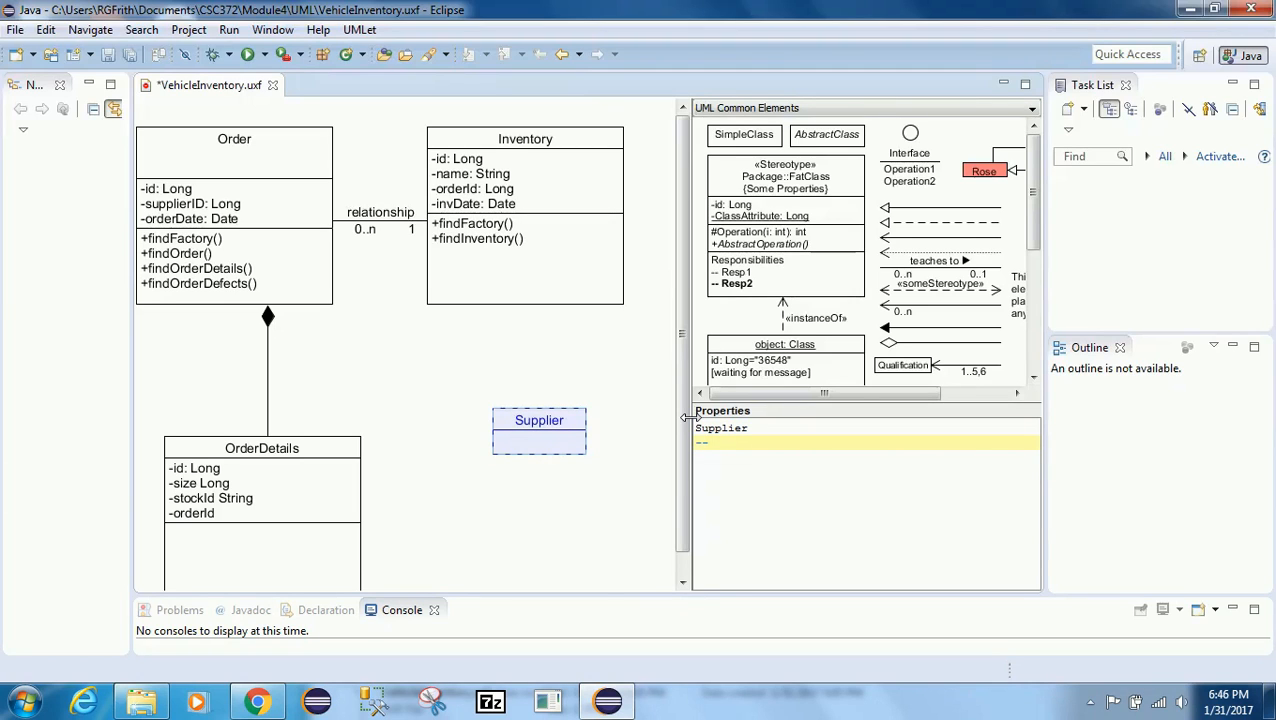
Step: Add a separator and the attributes -id and -name to the Supplier class
{"action": "type", "text": "--"}
{"action": "key", "text": "Return"}
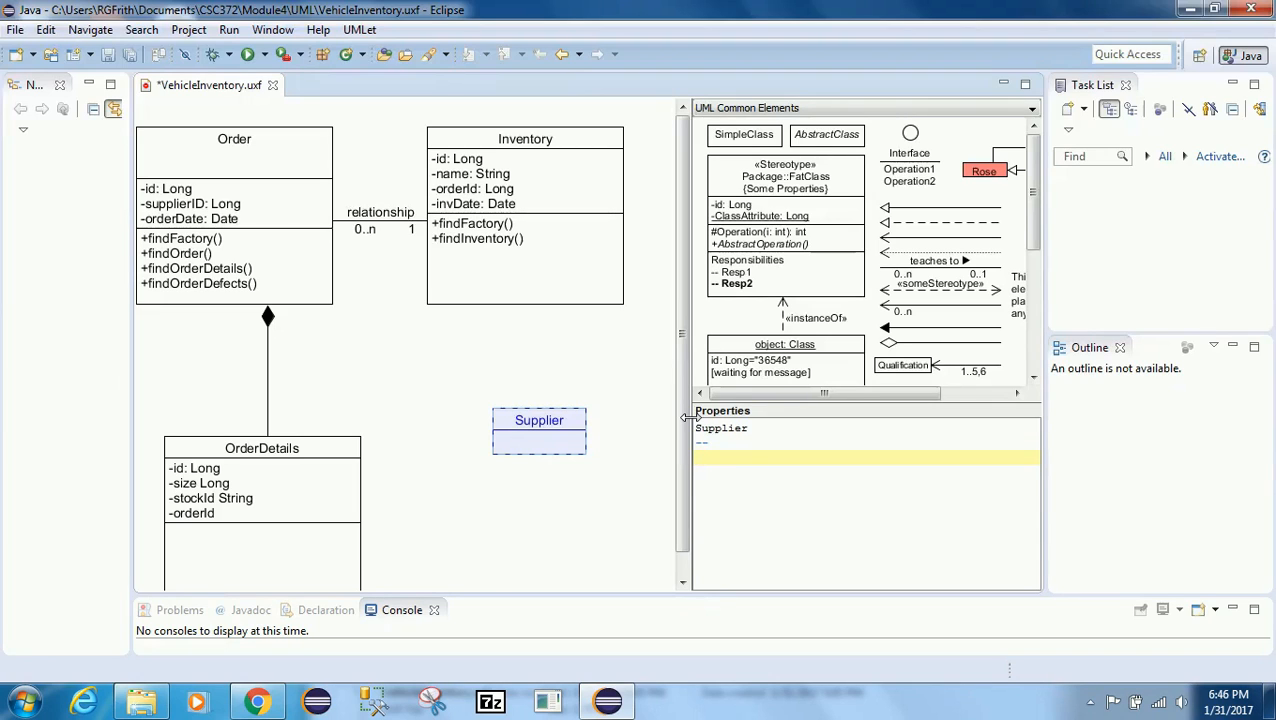
{"action": "type", "text": "-id"}
{"action": "key", "text": "Return"}
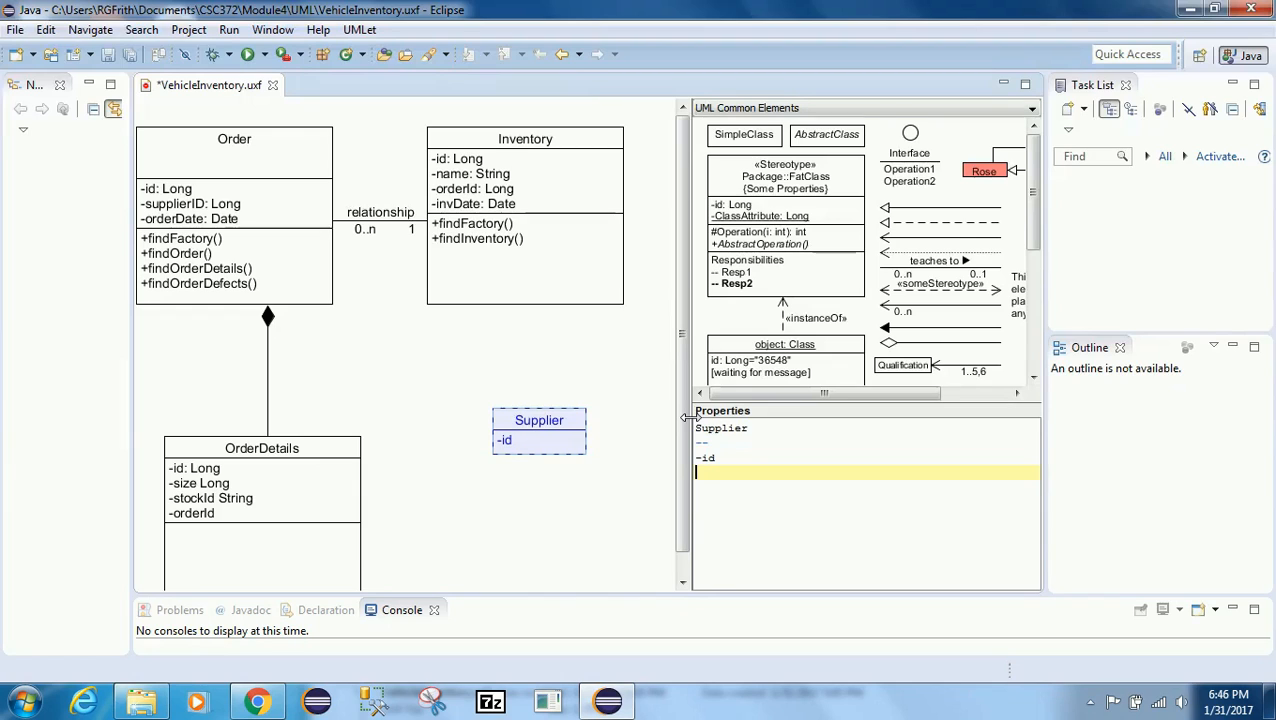
{"action": "type", "text": "-name"}
{"action": "key", "text": "Return"}
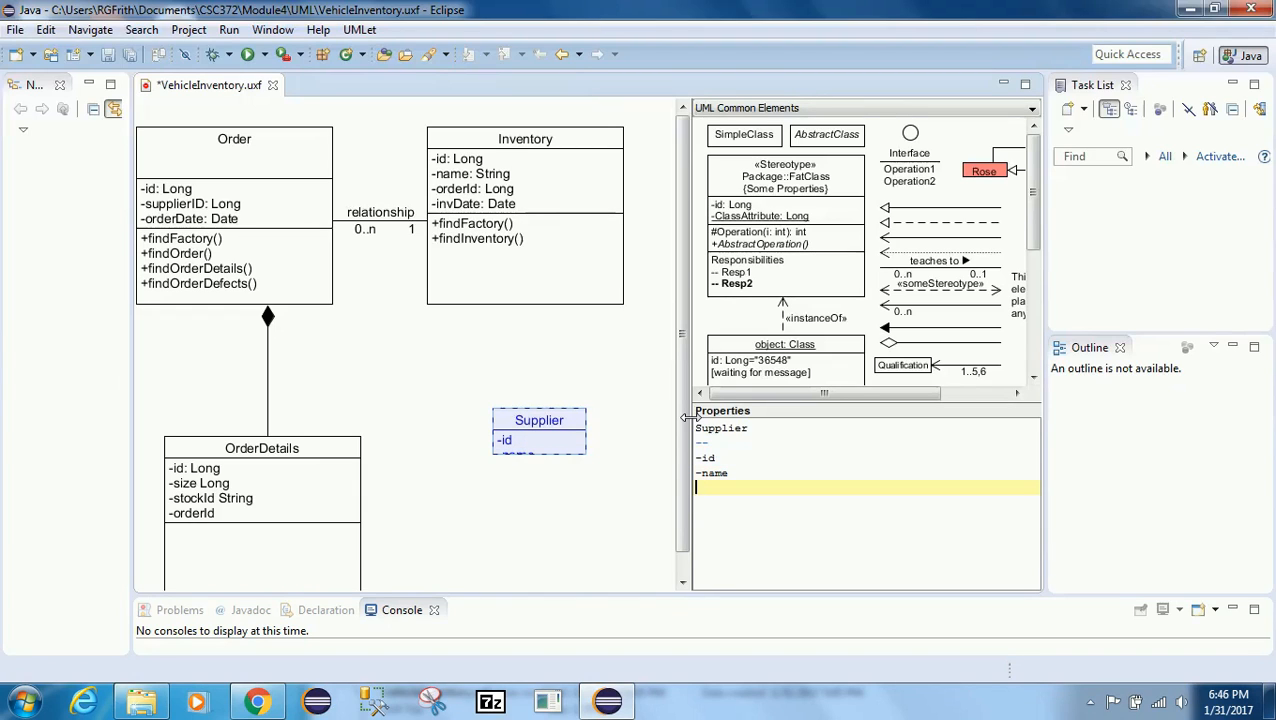
Step: Add a separator and the methods +findFactory() and +findSupplier() to the Supplier class
{"action": "type", "text": "--"}
{"action": "key", "text": "Return"}
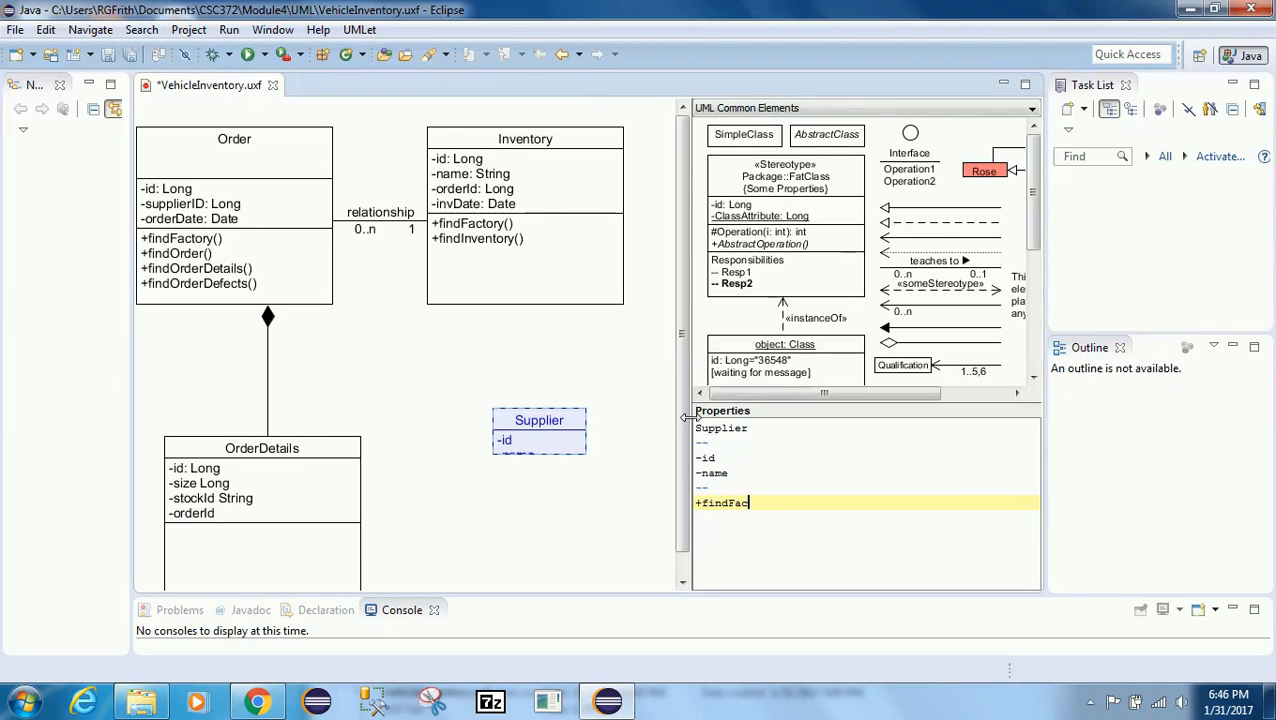
{"action": "key", "text": "Return"}
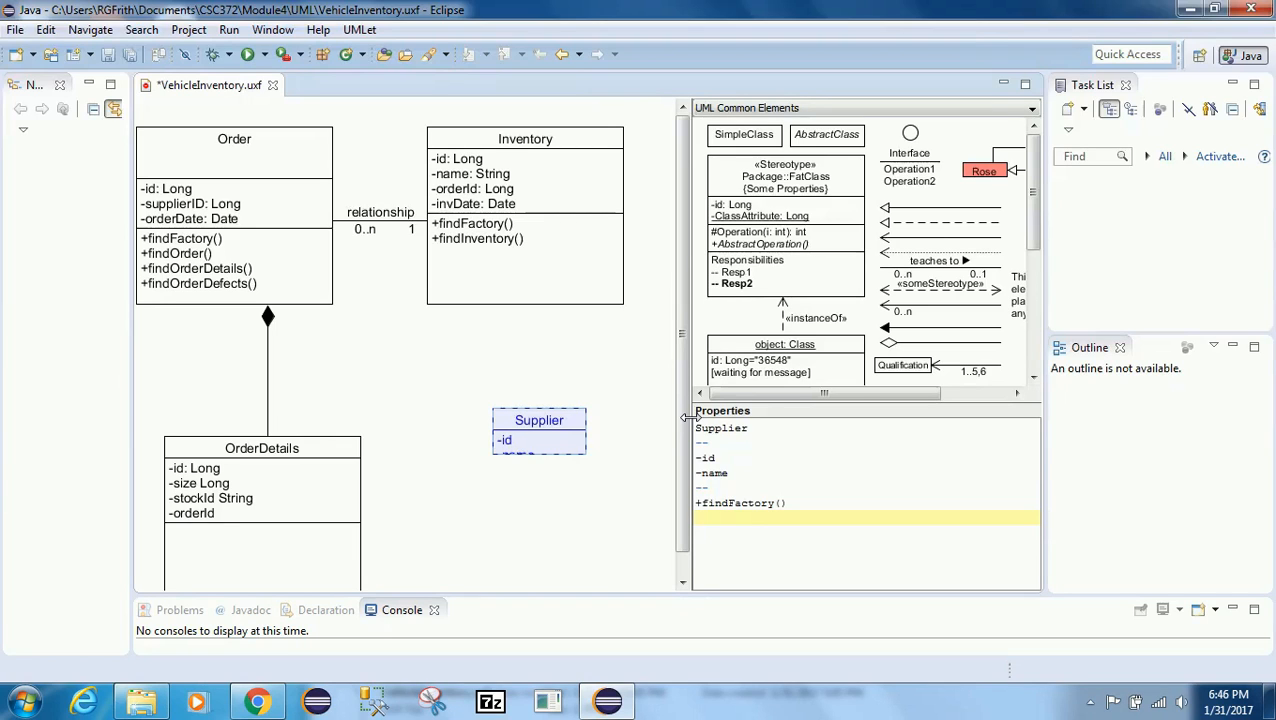
{"action": "type", "text": "+findSupplier("}
{"action": "left_click", "coordinate": [815, 473]}
{"action": "left_click", "coordinate": [812, 531]}
{"action": "left_click", "coordinate": [713, 488]}
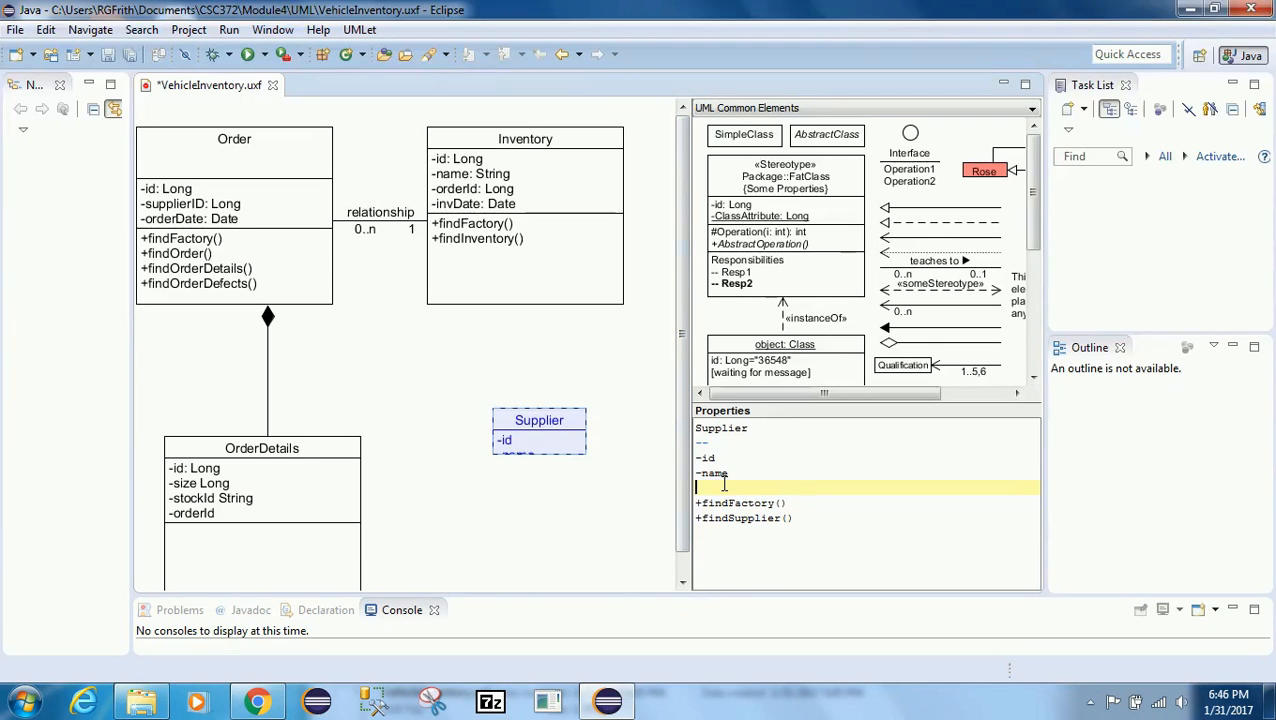
{"action": "key", "text": "BackSpace"}
{"action": "key", "text": "Return"}
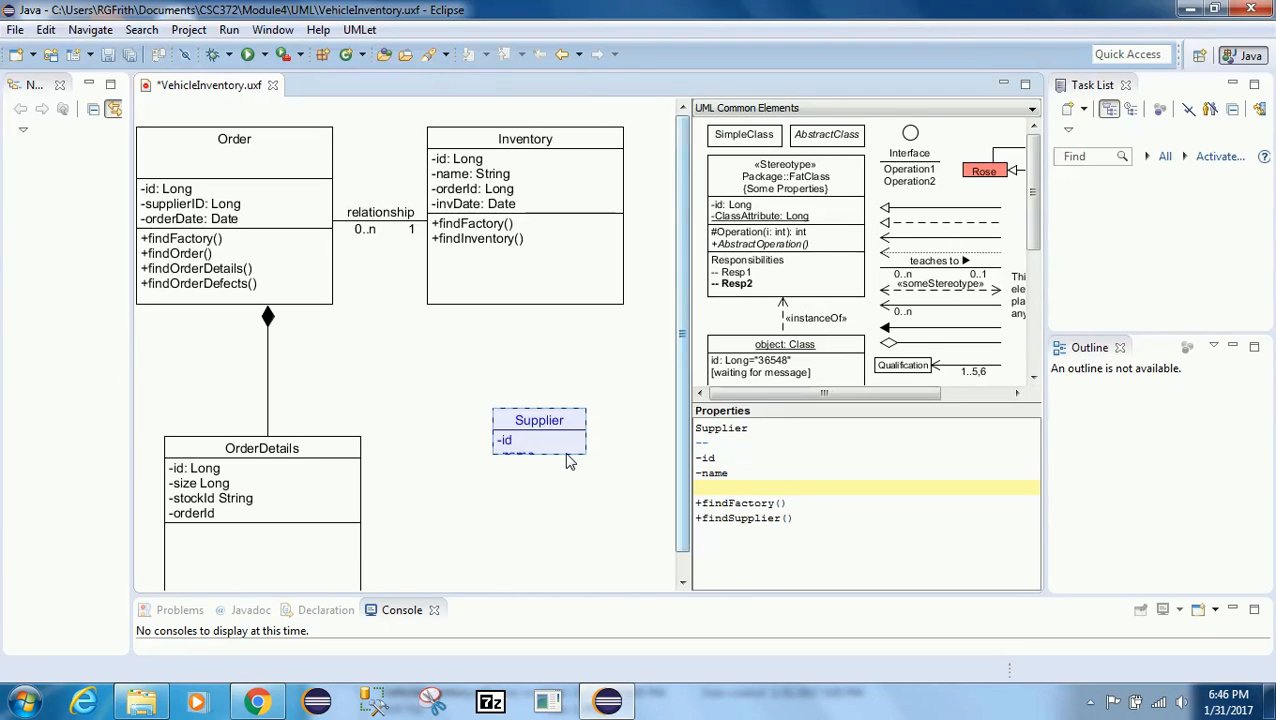
{"action": "type", "text": "--"}
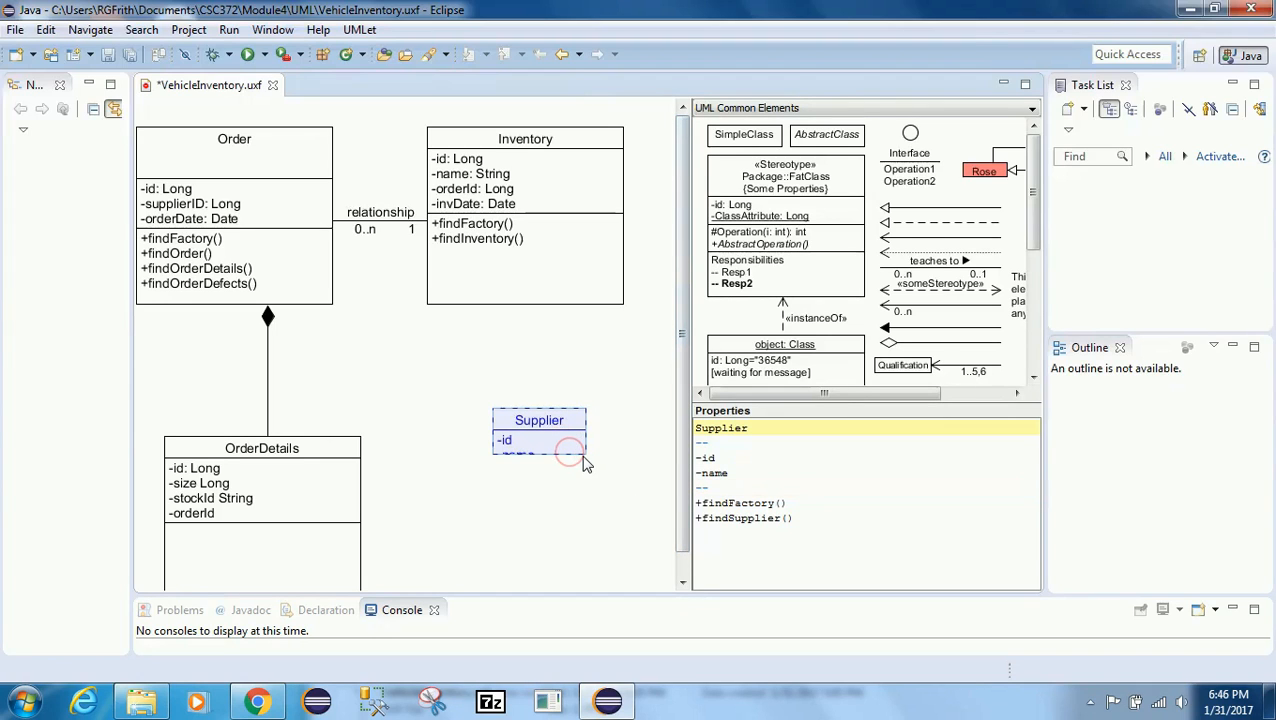
Step: Enlarge the Supplier class box so its members fit, widening it to about the width of Inventory
{"action": "left_click_drag", "start_coordinate": [614, 525], "coordinate": [654, 538]}
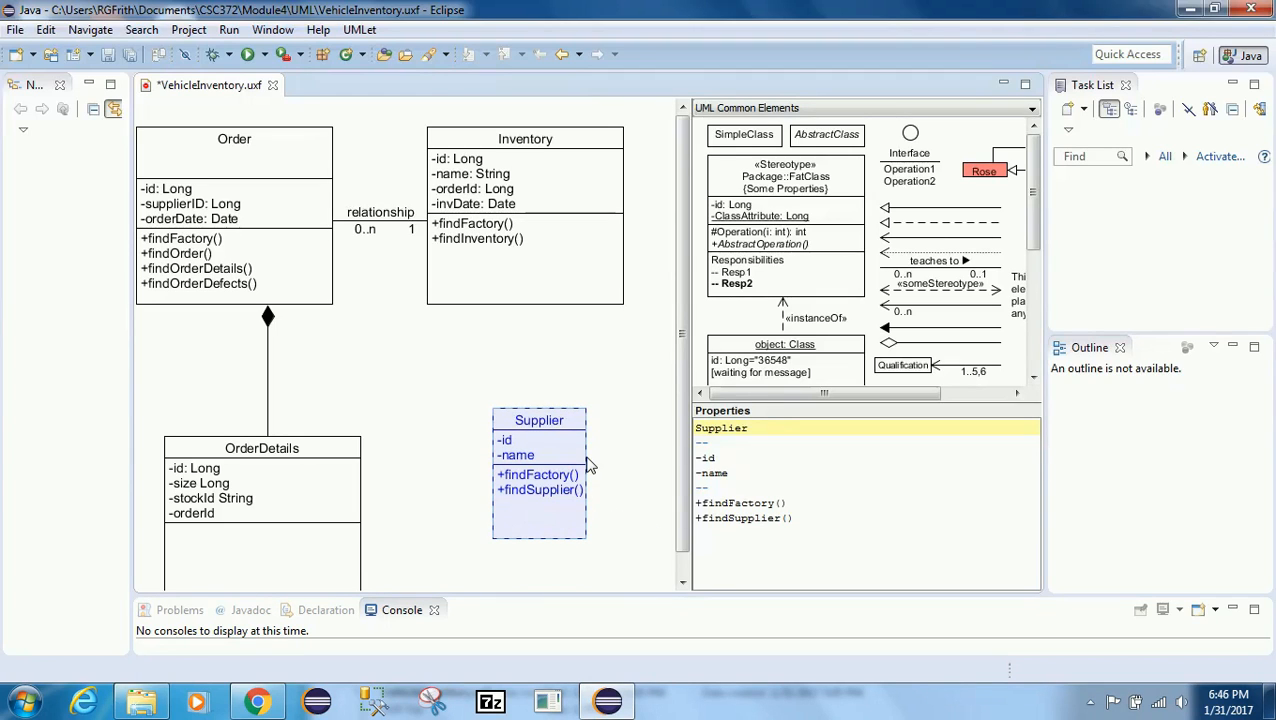
{"action": "left_click_drag", "start_coordinate": [591, 456], "coordinate": [648, 464]}
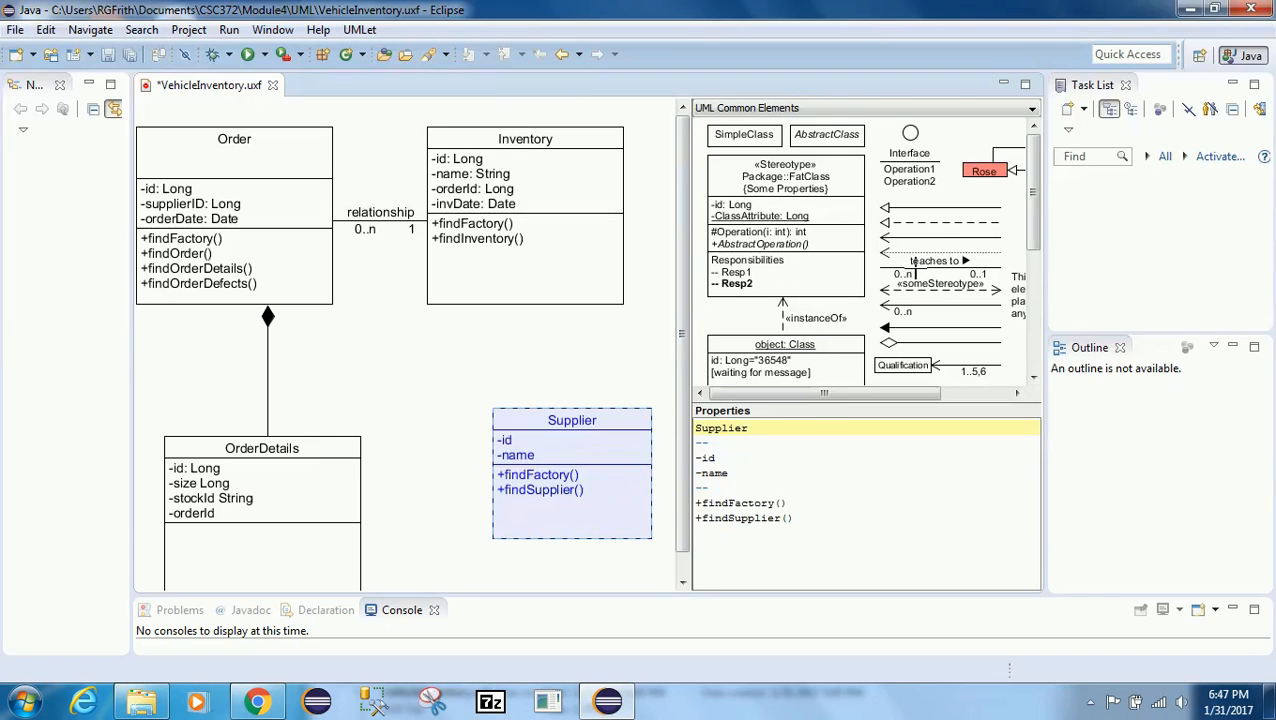
Step: Switch to the browser and review the association relationship notation in the UML notation summary PDF
{"action": "left_click", "coordinate": [256, 702]}
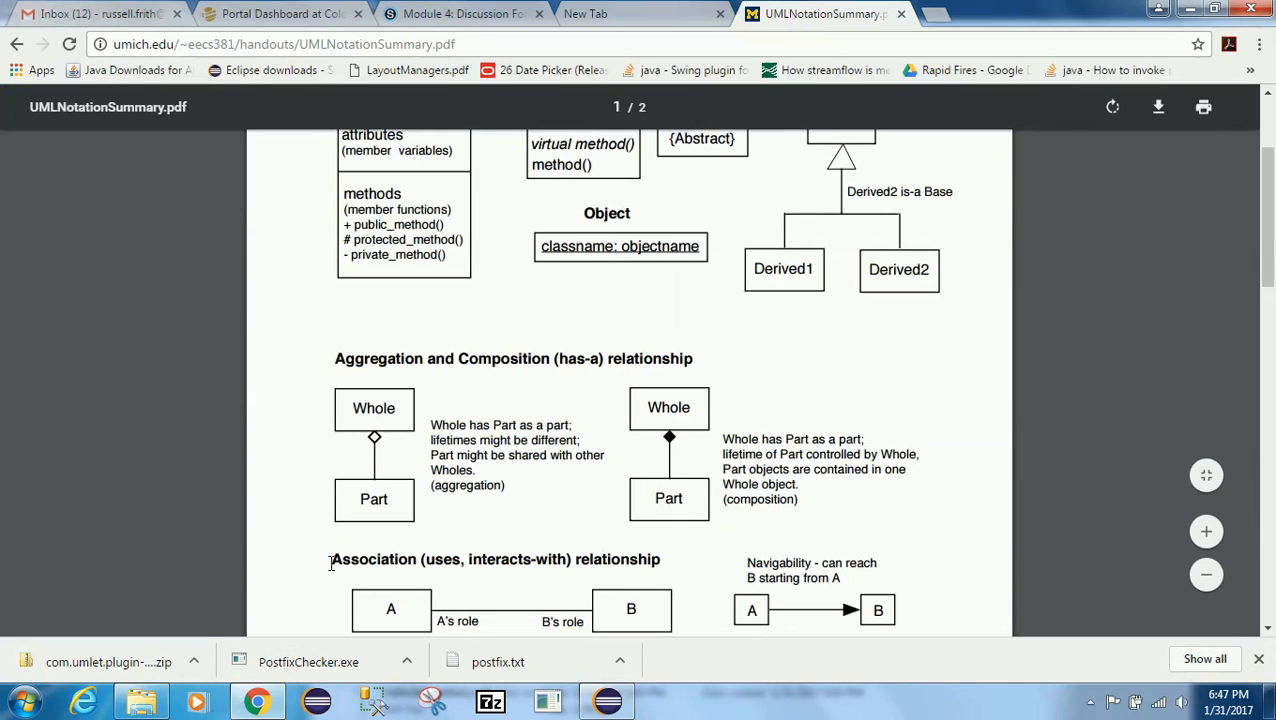
{"action": "left_click_drag", "start_coordinate": [331, 563], "coordinate": [614, 628]}
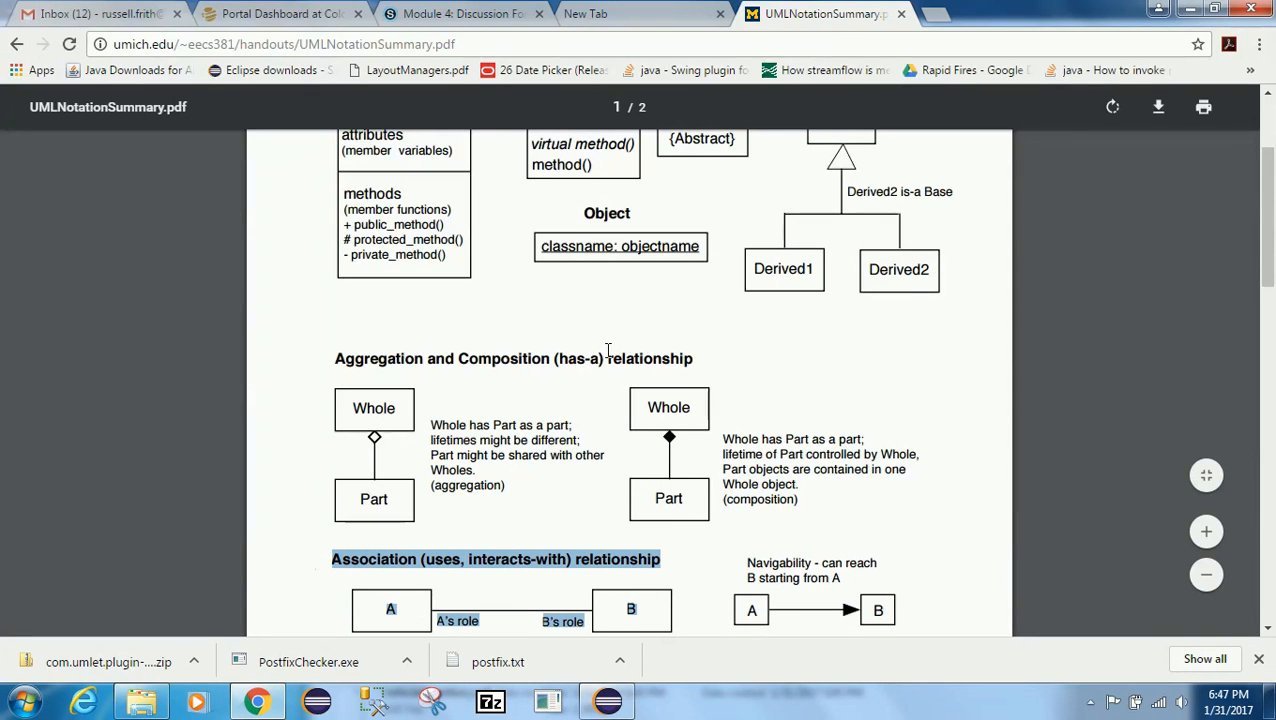
{"action": "left_click", "coordinate": [1190, 12]}
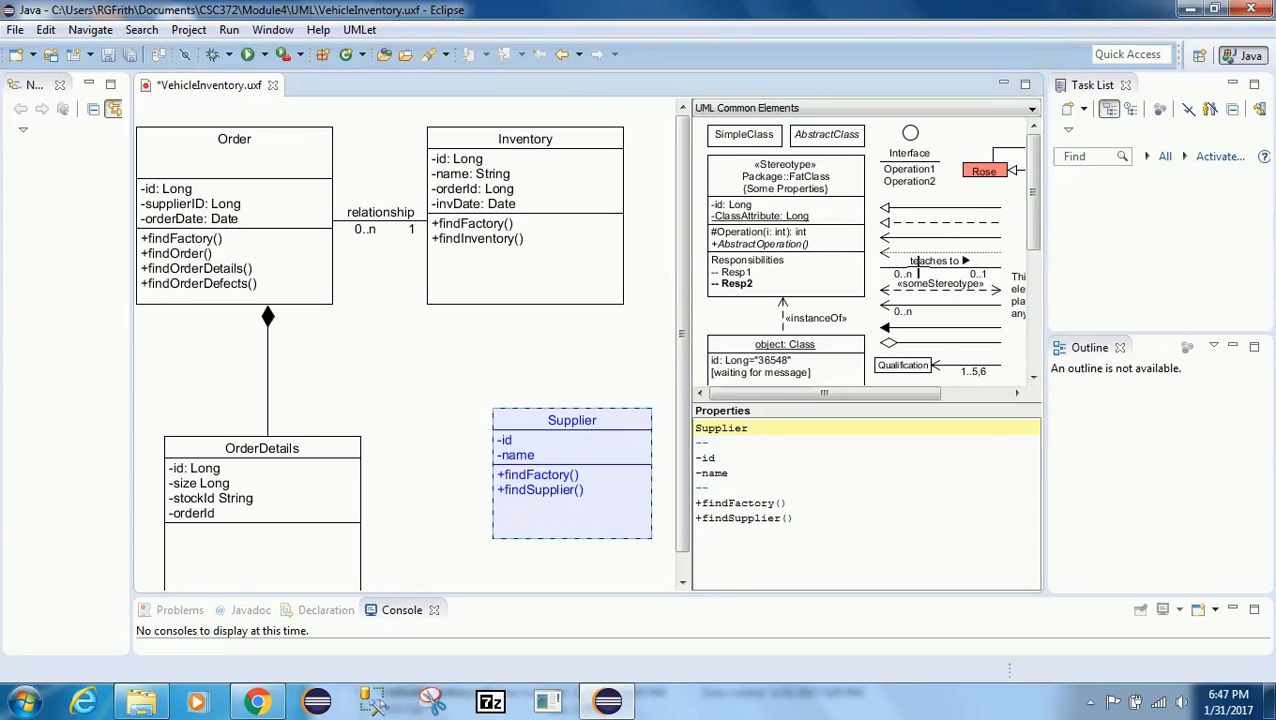
Step: Copy the 'teaches to' association from the palette, paste it into the diagram, and connect it from Order to Supplier
{"action": "left_click", "coordinate": [918, 266]}
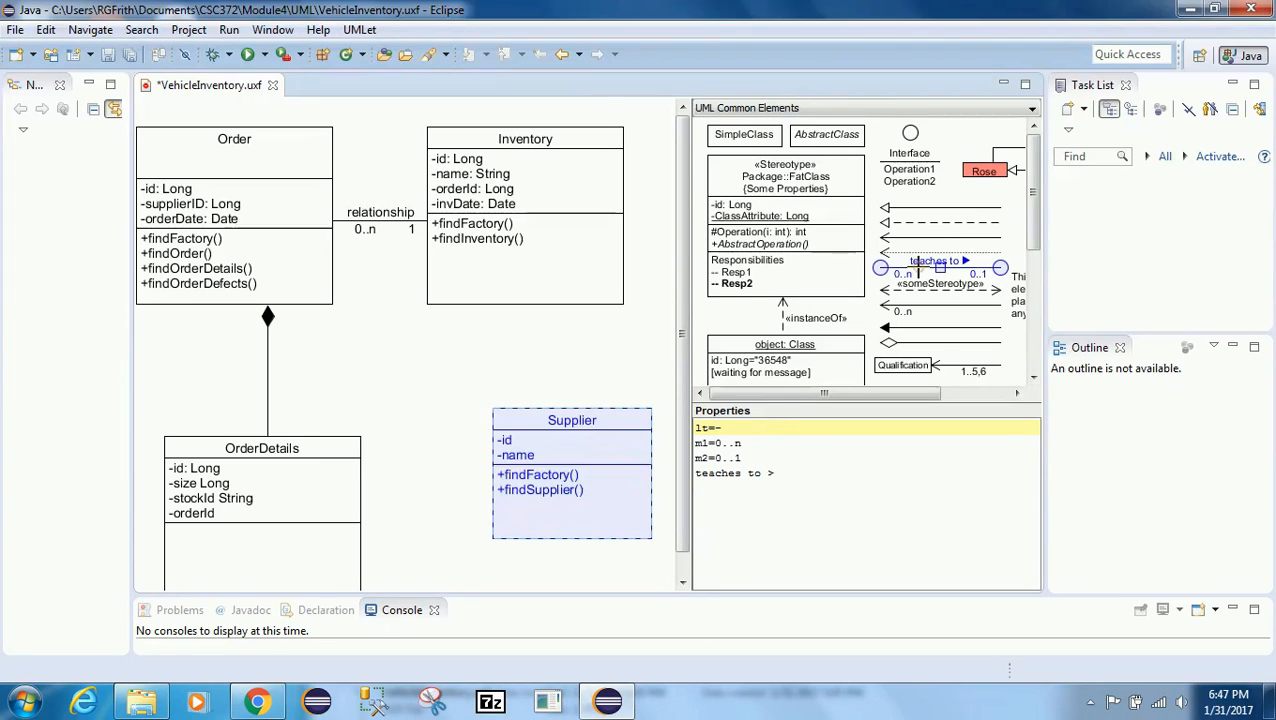
{"action": "right_click", "coordinate": [900, 250]}
{"action": "left_click", "coordinate": [950, 299]}
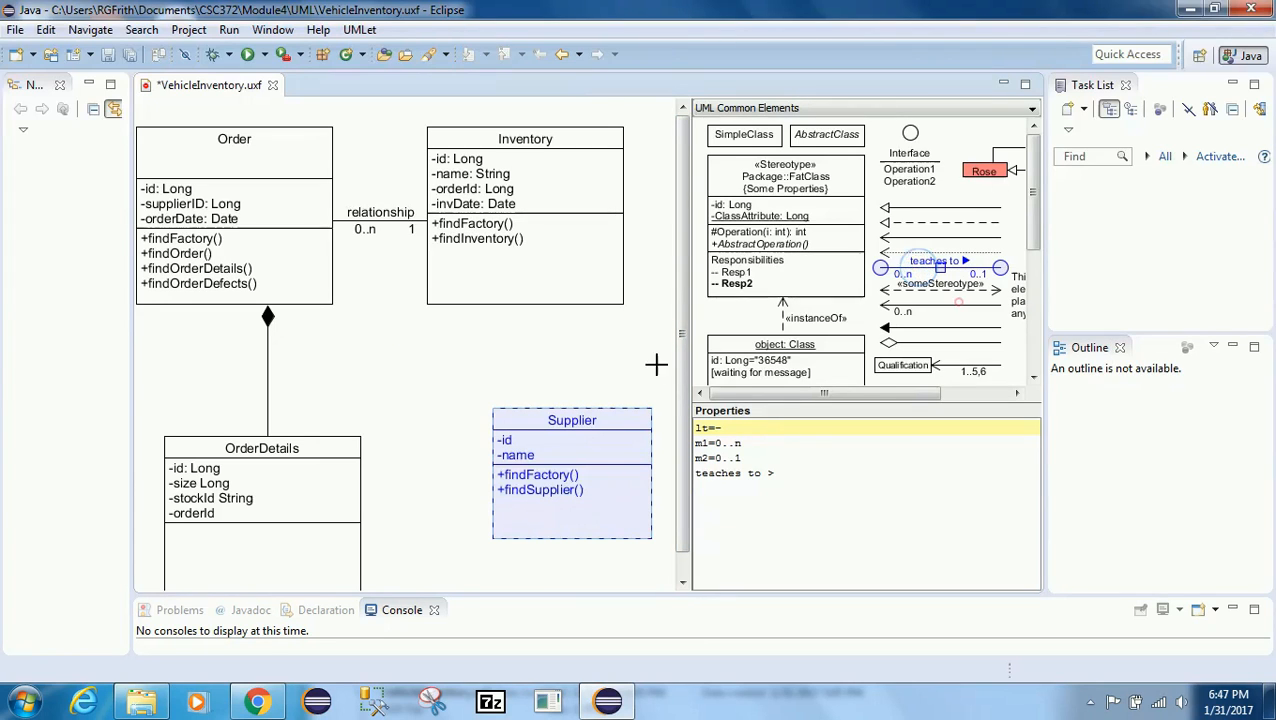
{"action": "right_click", "coordinate": [358, 350]}
{"action": "left_click", "coordinate": [401, 360]}
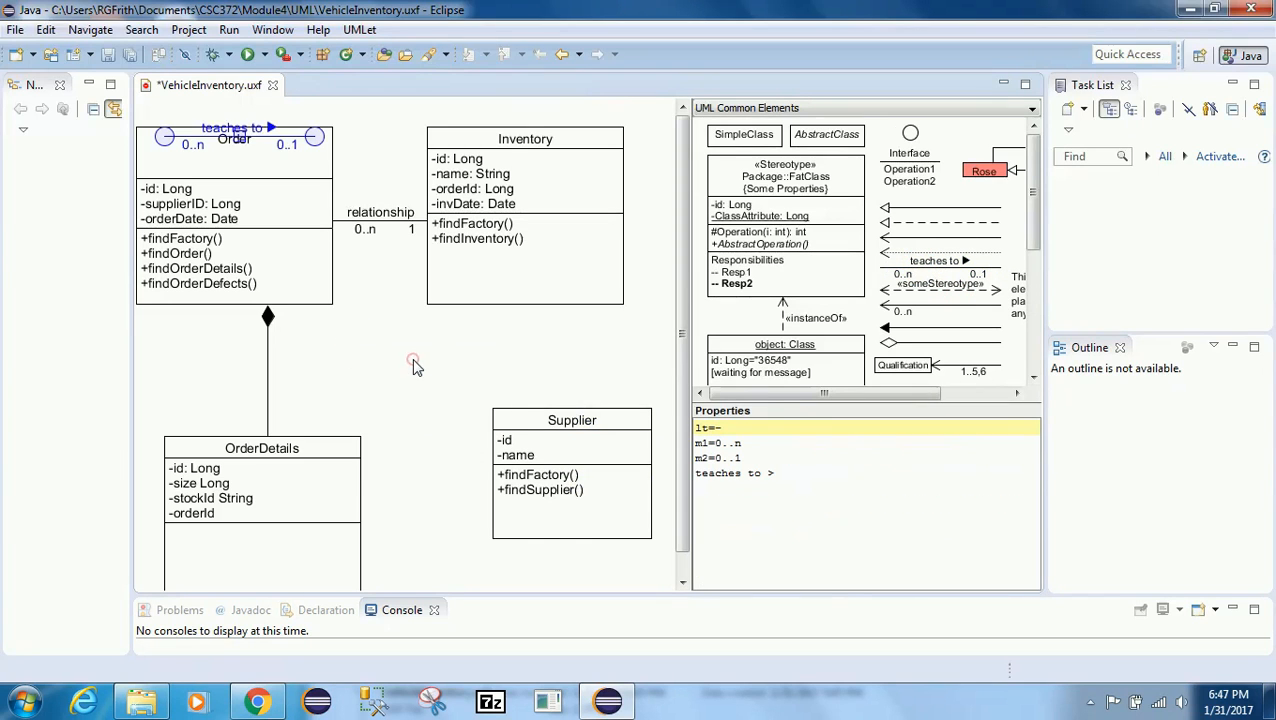
{"action": "left_click_drag", "start_coordinate": [183, 164], "coordinate": [342, 278]}
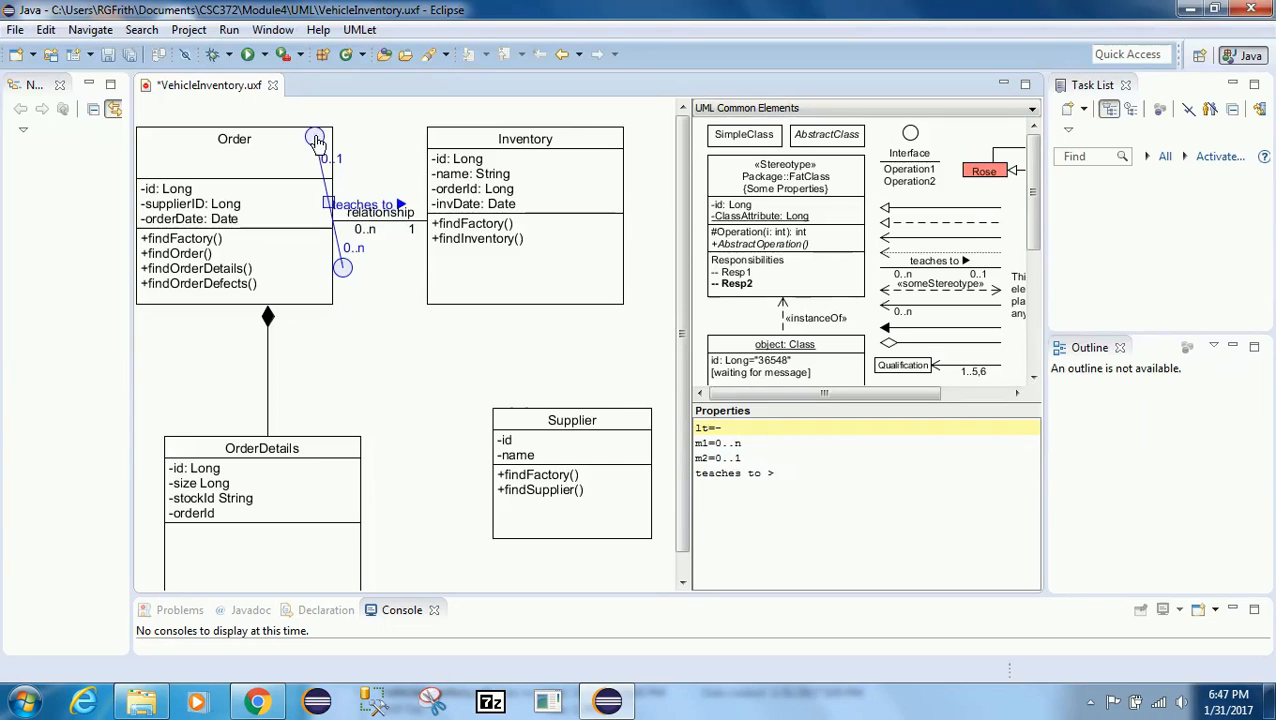
{"action": "left_click_drag", "start_coordinate": [314, 138], "coordinate": [484, 441]}
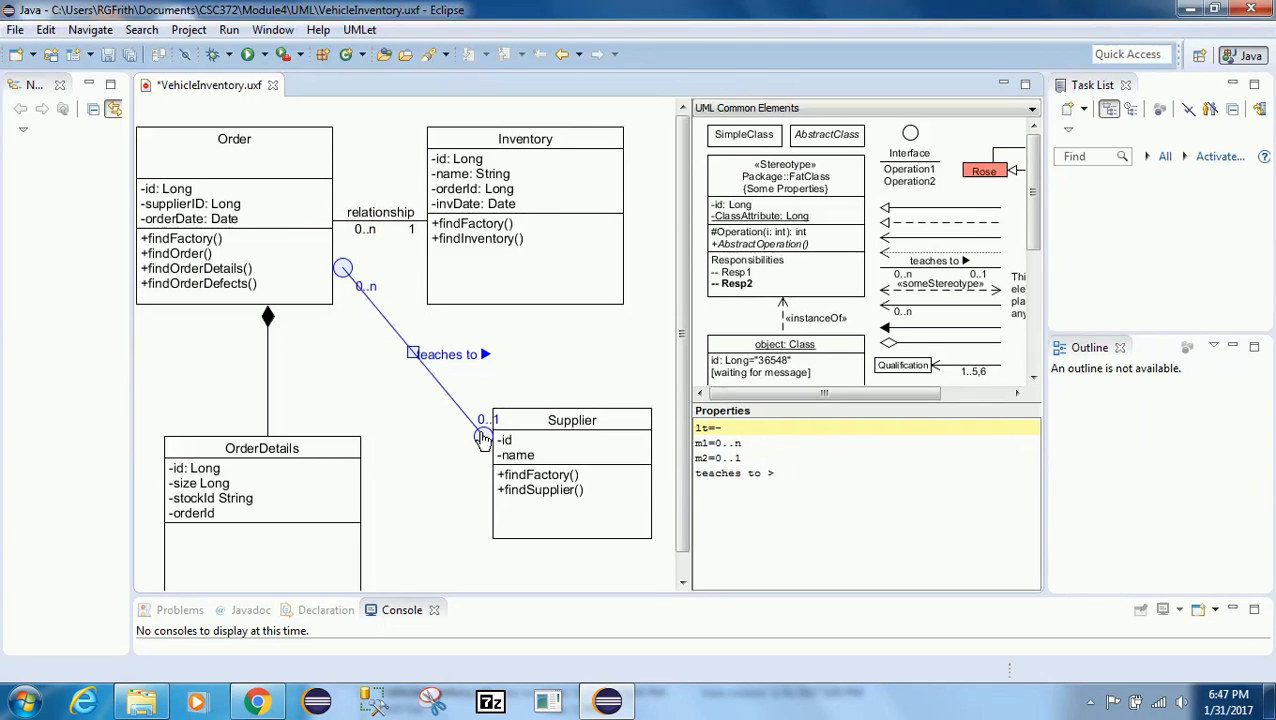
Step: Remove the 'teaches to >' label text from the association's properties
{"action": "mouse_move", "coordinate": [410, 356]}
{"action": "left_mouse_down"}
{"action": "mouse_move", "coordinate": [396, 412]}
{"action": "mouse_move", "coordinate": [414, 362]}
{"action": "left_mouse_up"}
{"action": "left_click", "coordinate": [380, 392]}
{"action": "left_click", "coordinate": [413, 375]}
{"action": "left_click_drag", "start_coordinate": [773, 476], "coordinate": [693, 476]}
{"action": "key", "text": "BackSpace"}
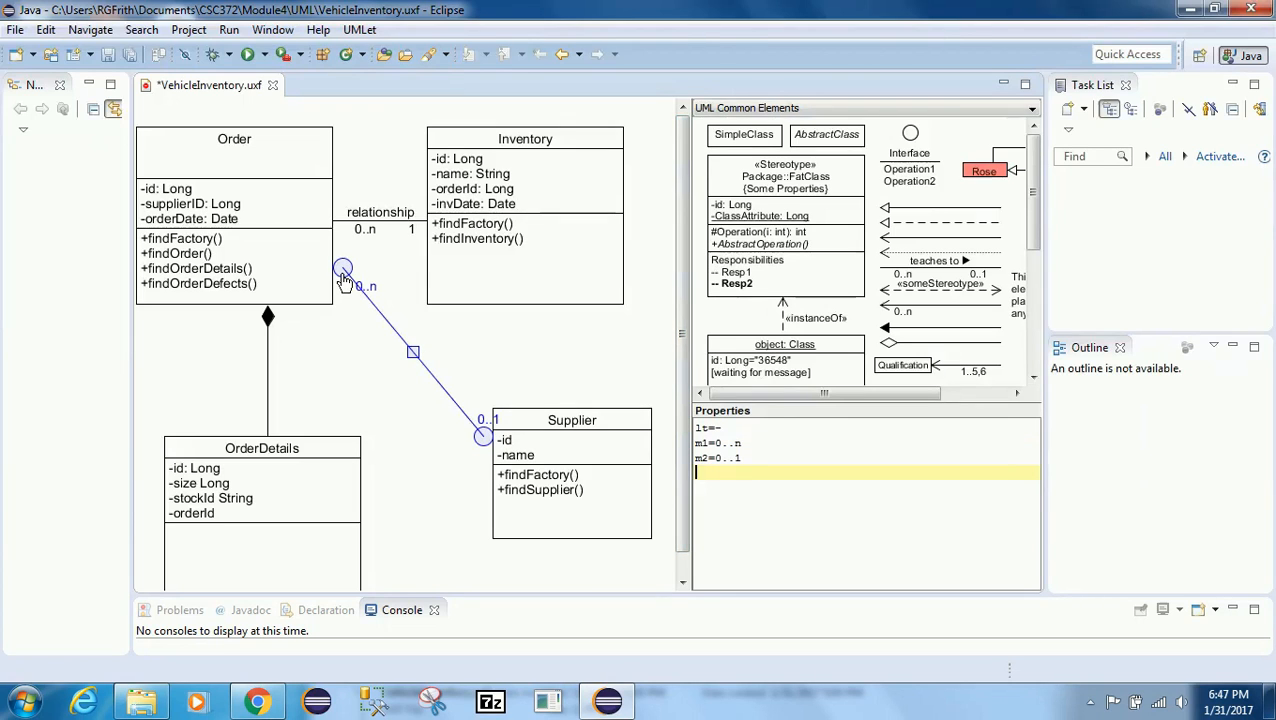
Step: Delete the lt=- line-style property of the association
{"action": "left_click_drag", "start_coordinate": [724, 428], "coordinate": [751, 432]}
{"action": "key", "text": "Delete"}
{"action": "key", "text": "Delete"}
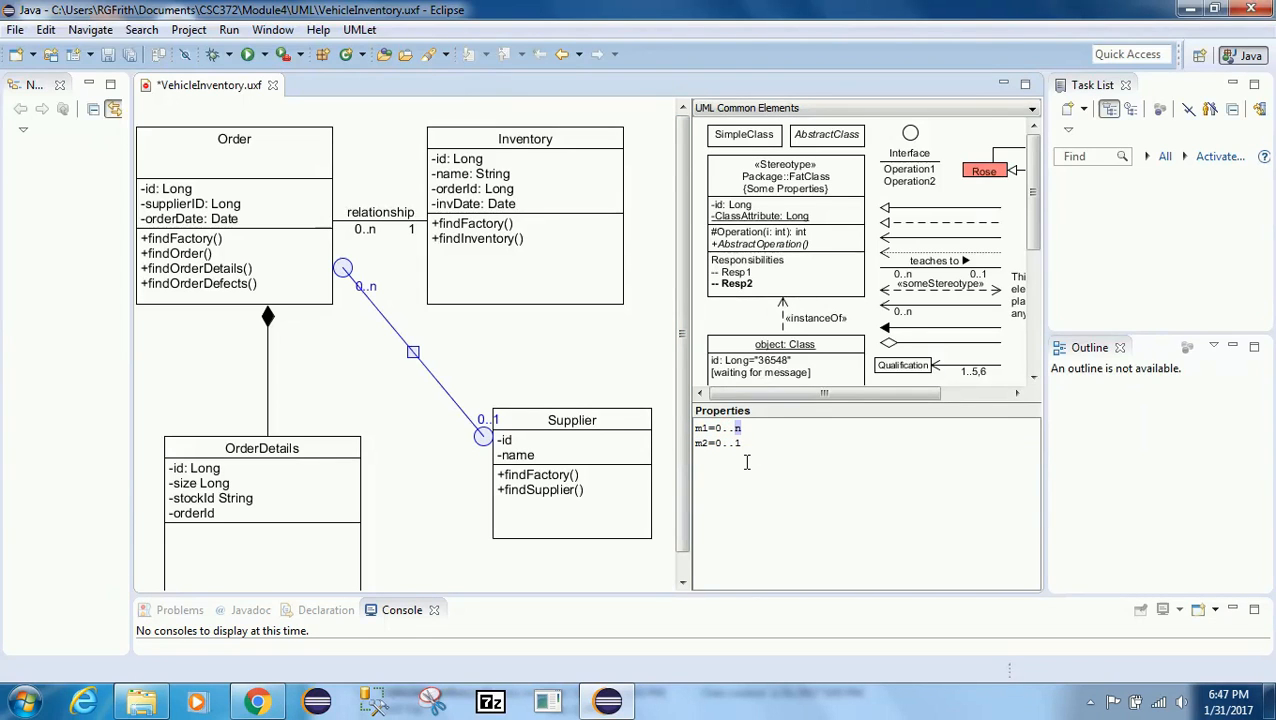
Step: Set the association's multiplicities to 0..* at the Order end and 1 at the Supplier end
{"action": "type", "text": "*"}
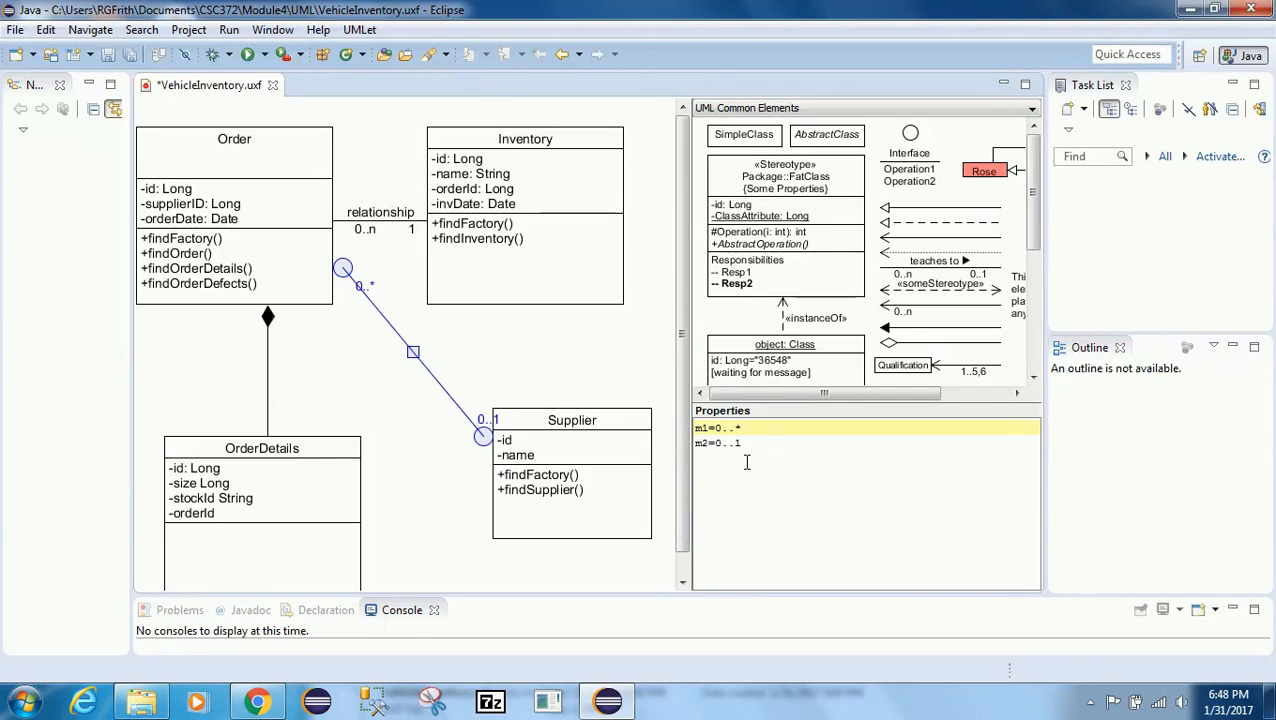
{"action": "left_click", "coordinate": [743, 492]}
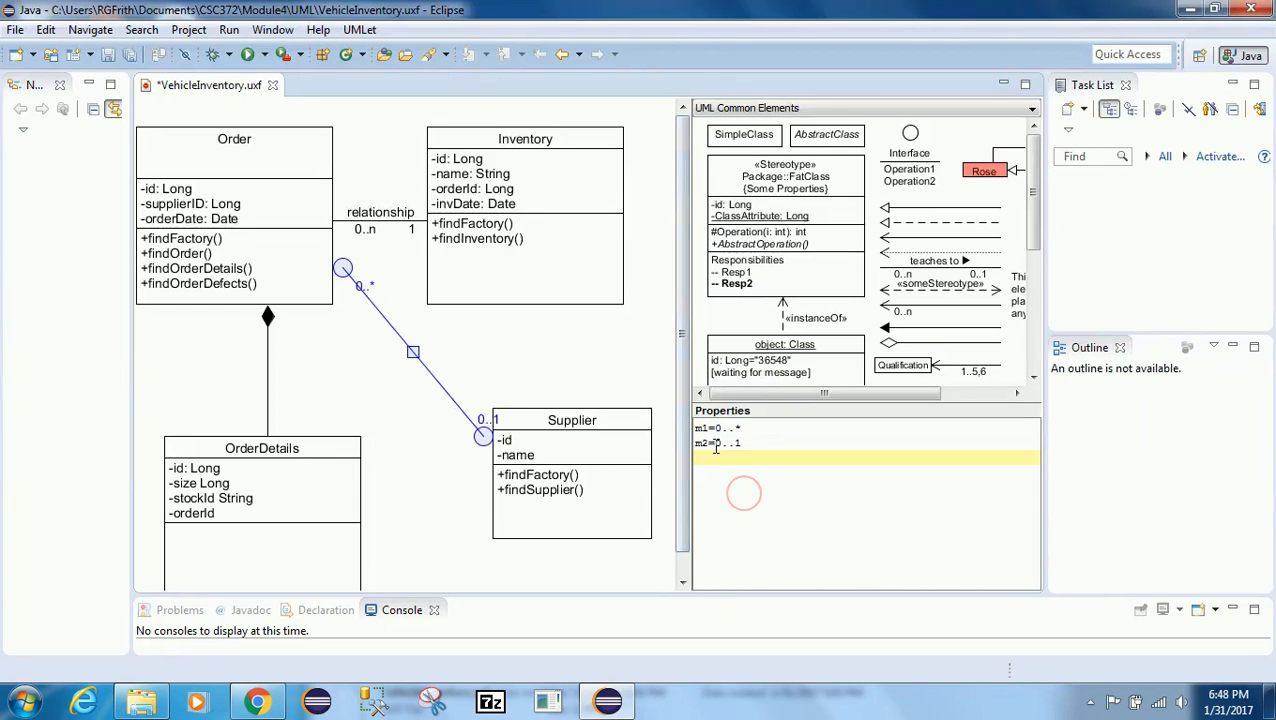
{"action": "left_click", "coordinate": [716, 445]}
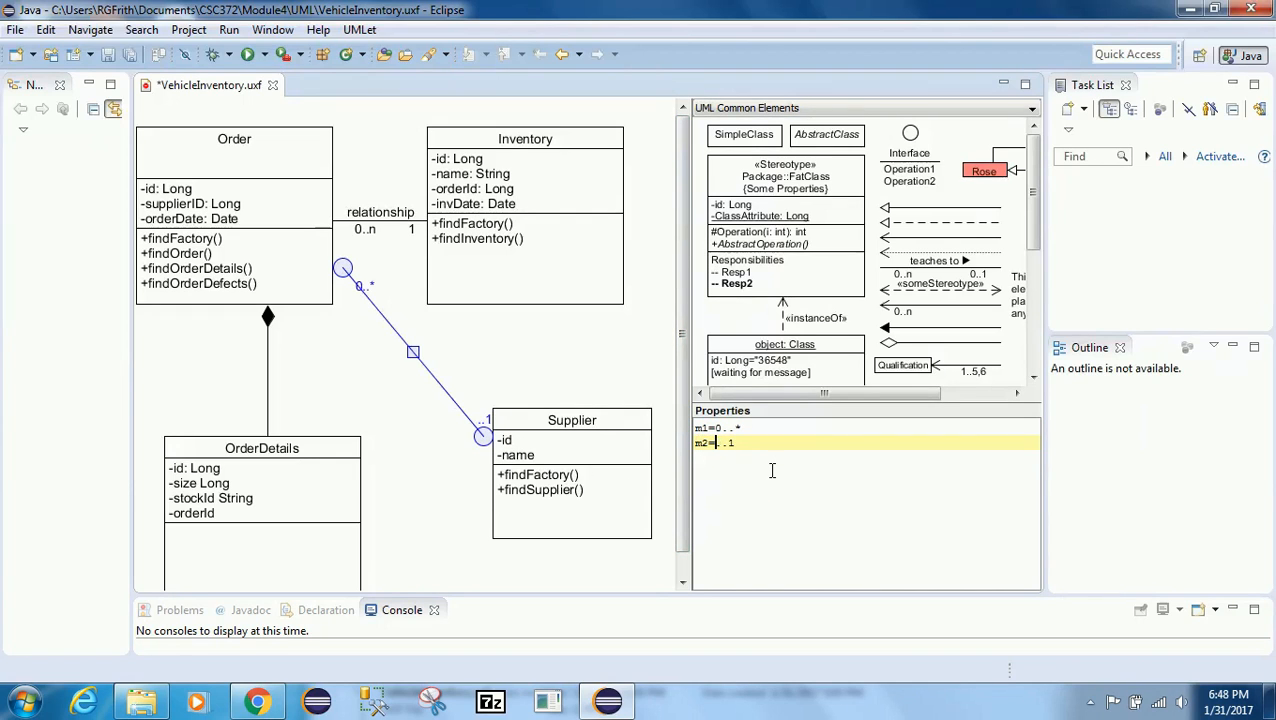
Step: Reposition the association's endpoints onto Order's lower-right corner and Supplier's top edge
{"action": "left_click", "coordinate": [356, 358]}
{"action": "left_click", "coordinate": [376, 308]}
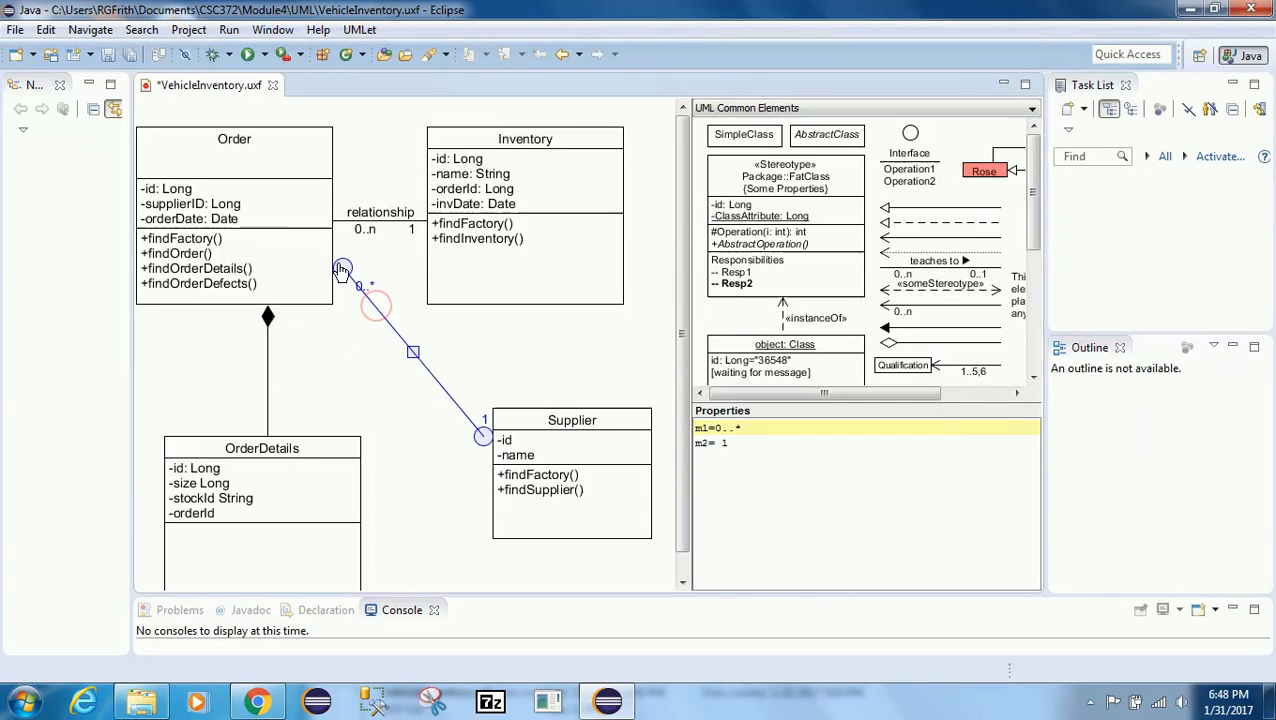
{"action": "left_click_drag", "start_coordinate": [343, 268], "coordinate": [333, 258]}
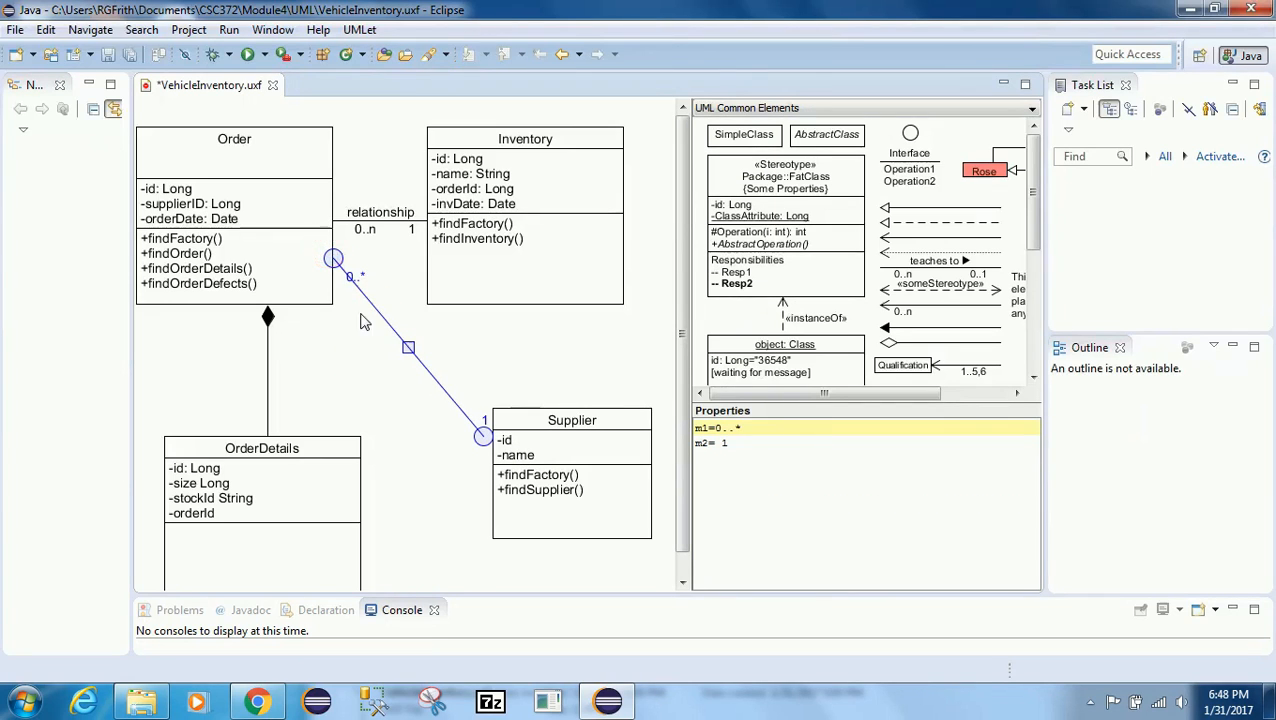
{"action": "left_click", "coordinate": [716, 428]}
{"action": "left_click", "coordinate": [773, 455]}
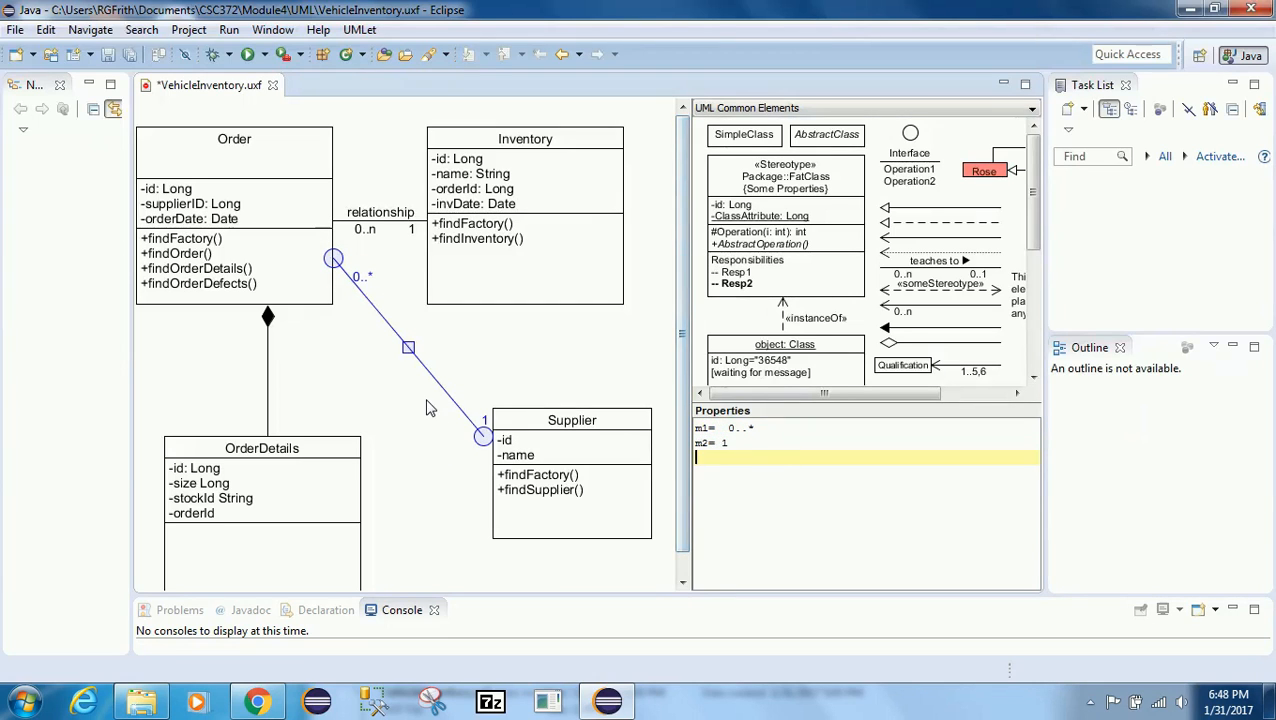
{"action": "left_click_drag", "start_coordinate": [482, 440], "coordinate": [494, 432]}
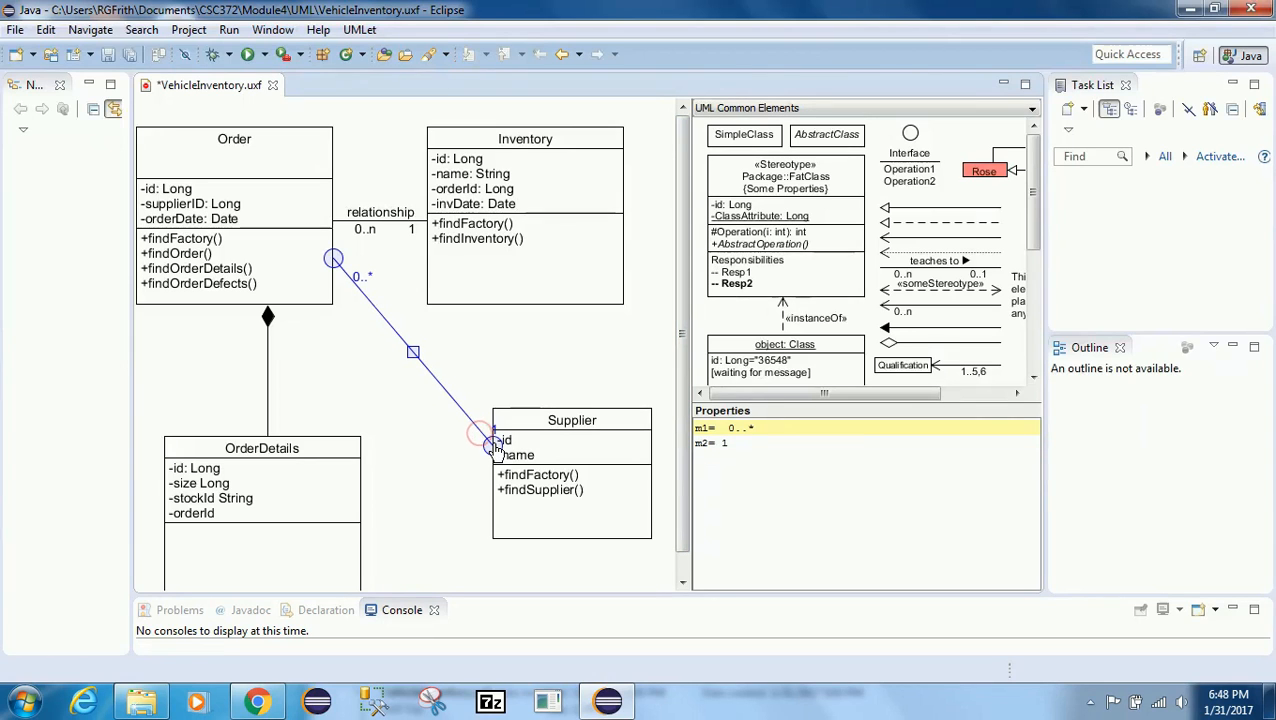
{"action": "left_click", "coordinate": [452, 456]}
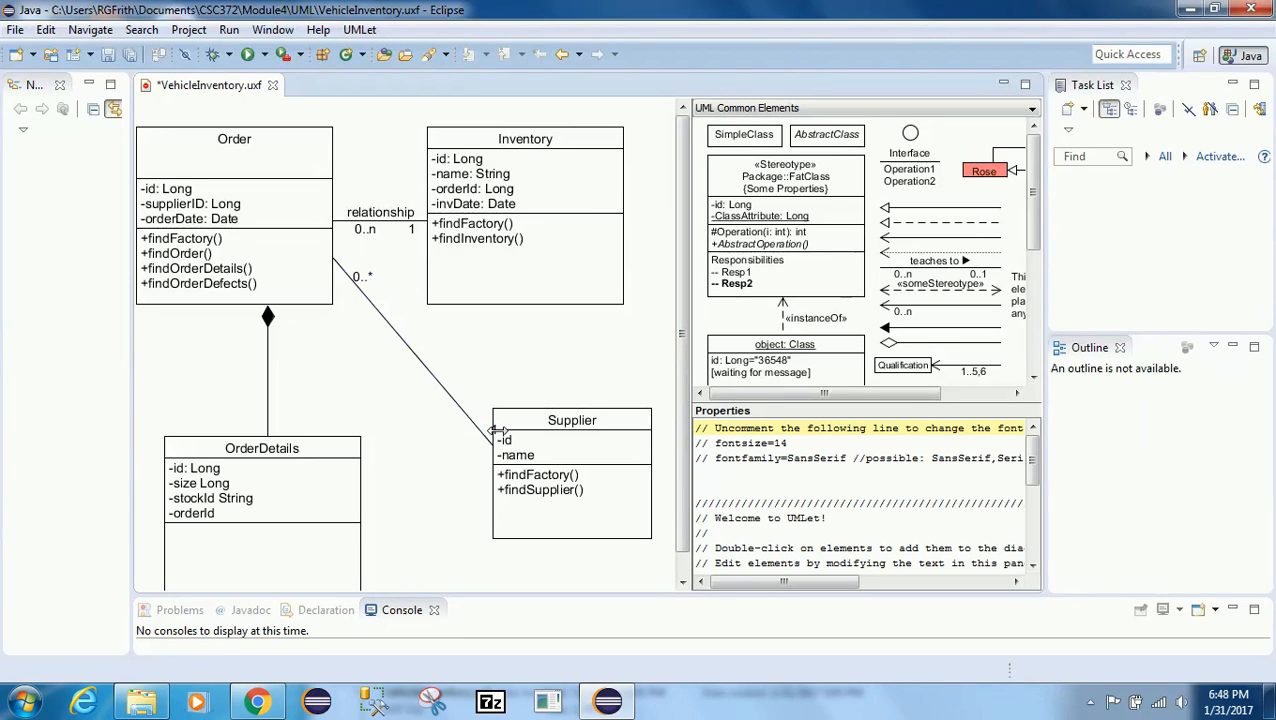
{"action": "left_click_drag", "start_coordinate": [492, 432], "coordinate": [528, 407]}
{"action": "left_click", "coordinate": [405, 425]}
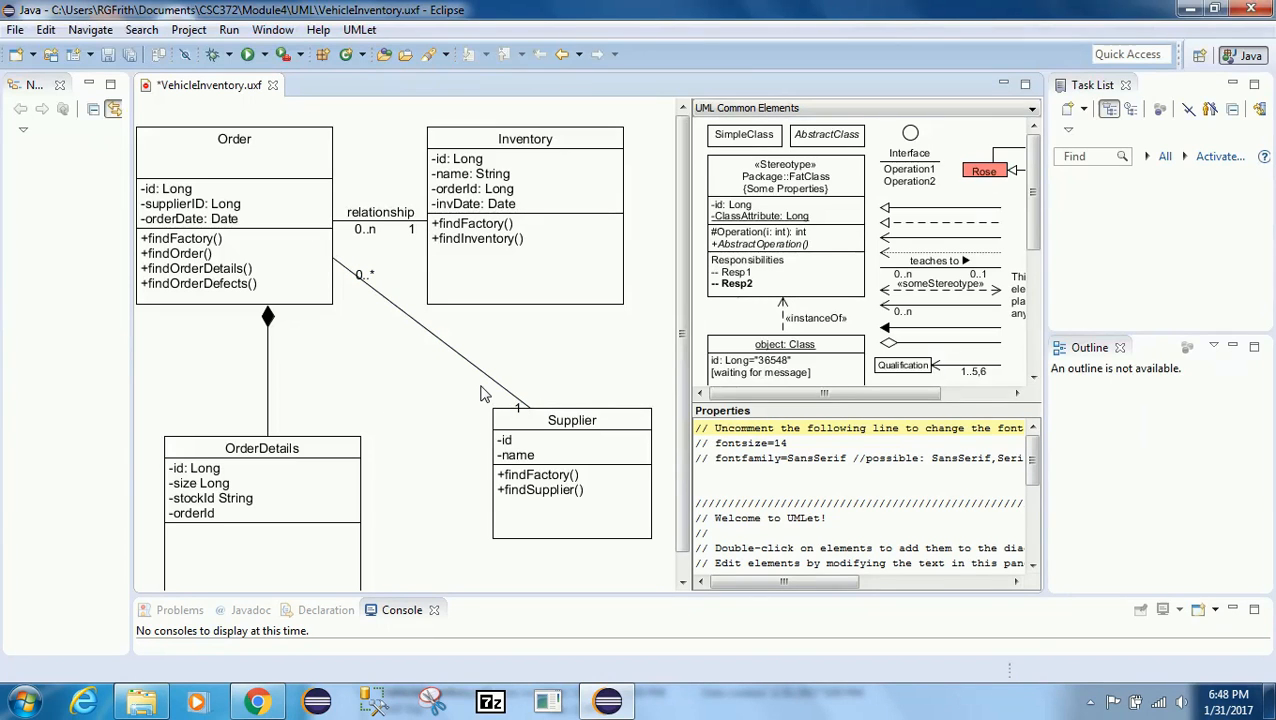
Step: Delete the association between Order and Supplier
{"action": "left_click_drag", "start_coordinate": [832, 394], "coordinate": [913, 404]}
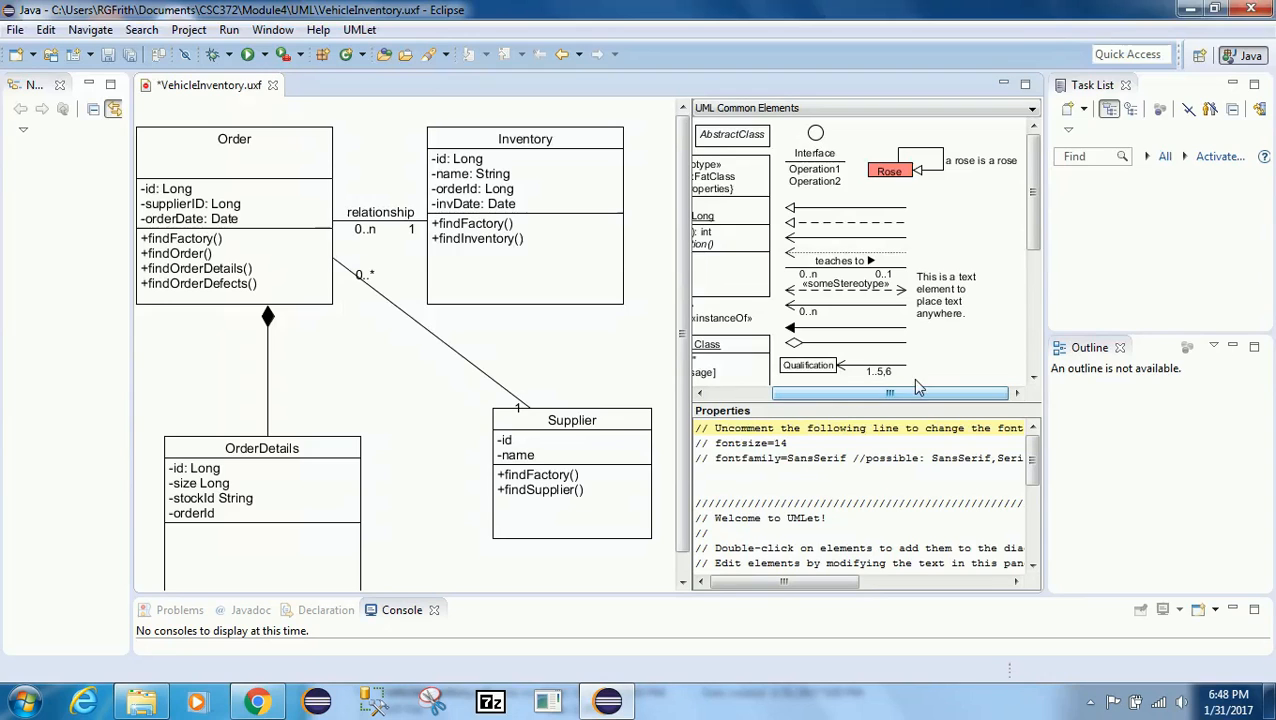
{"action": "left_click", "coordinate": [428, 331]}
{"action": "key", "text": "Delete"}
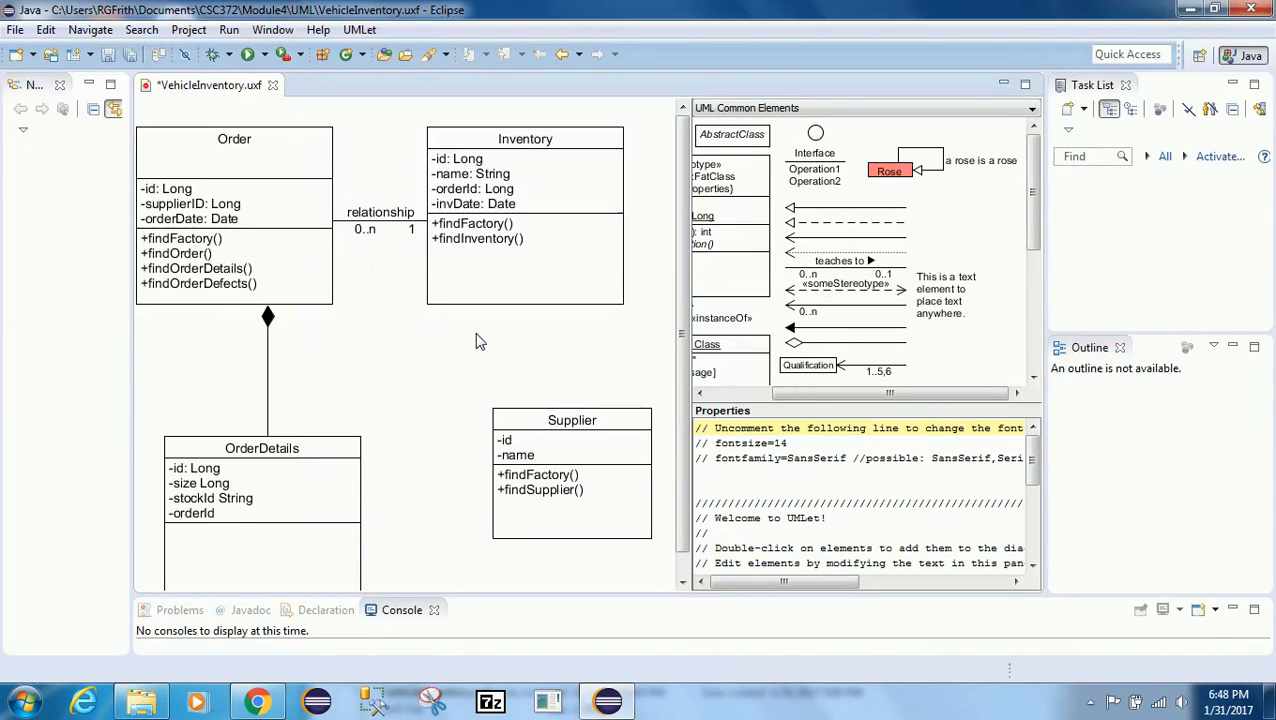
{"action": "left_click", "coordinate": [811, 172]}
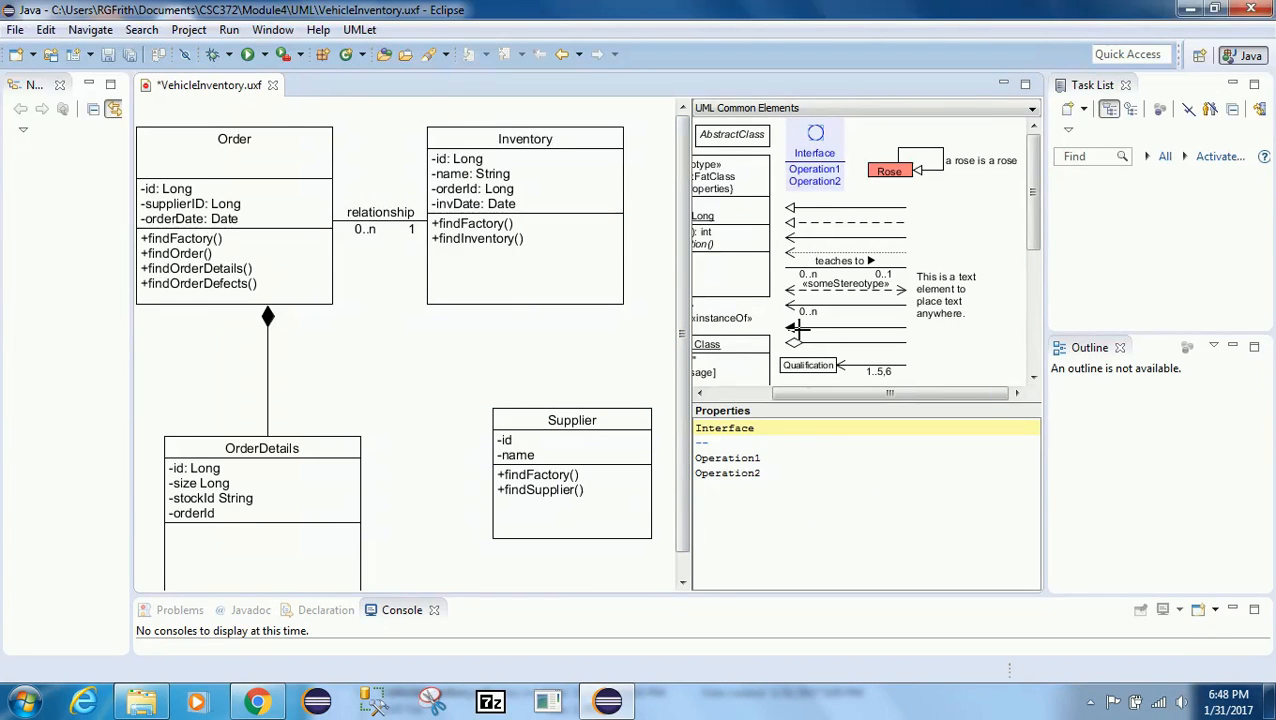
{"action": "left_click_drag", "start_coordinate": [858, 393], "coordinate": [777, 393]}
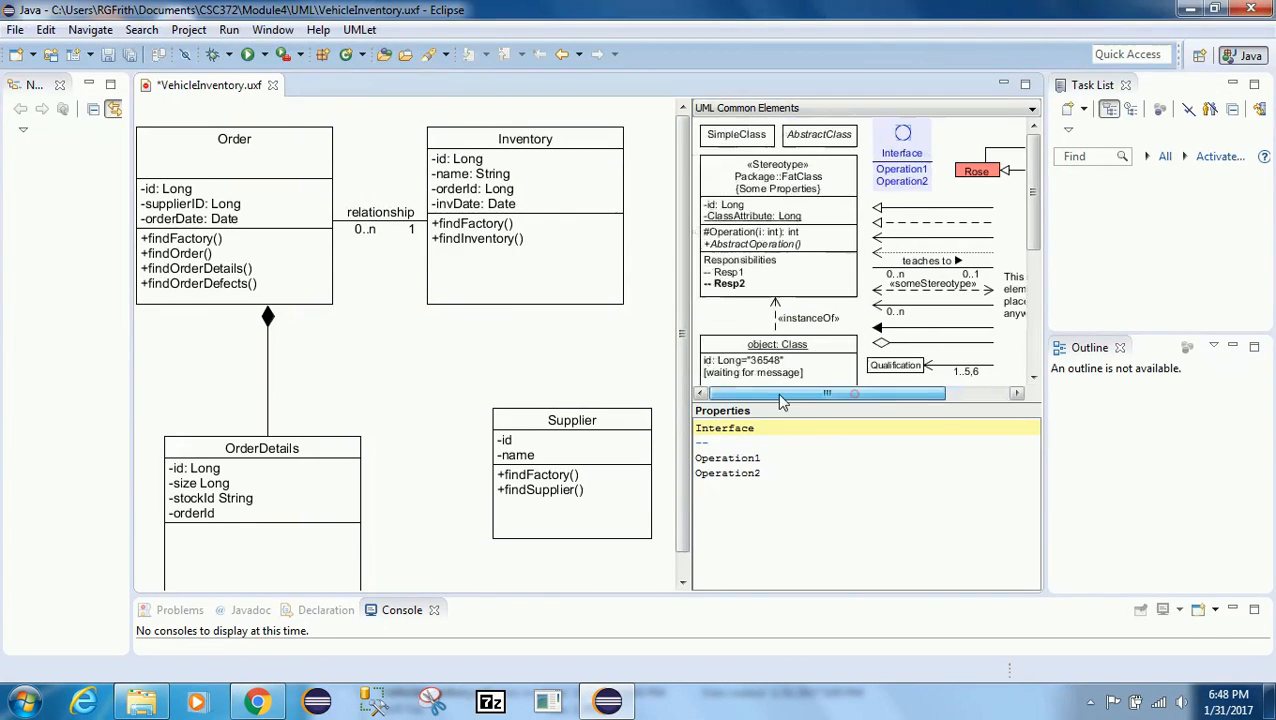
{"action": "mouse_move", "coordinate": [1035, 237]}
{"action": "left_mouse_down"}
{"action": "mouse_move", "coordinate": [1032, 372]}
{"action": "mouse_move", "coordinate": [1033, 244]}
{"action": "left_mouse_up"}
{"action": "mouse_move", "coordinate": [898, 391]}
{"action": "left_mouse_down"}
{"action": "mouse_move", "coordinate": [980, 401]}
{"action": "mouse_move", "coordinate": [917, 400]}
{"action": "left_mouse_up"}
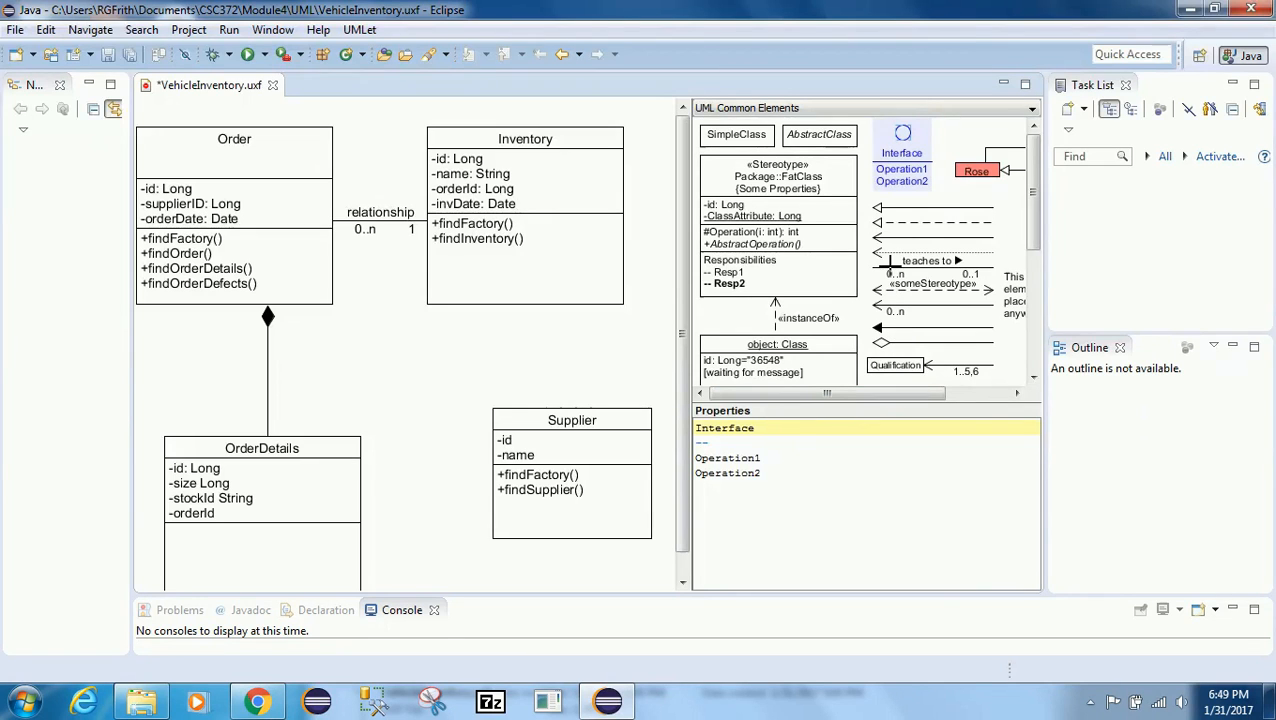
Step: Copy the 'teaches to' association from the palette again, paste it, and attach its end to the Supplier class
{"action": "left_click", "coordinate": [890, 266]}
{"action": "right_click", "coordinate": [893, 266]}
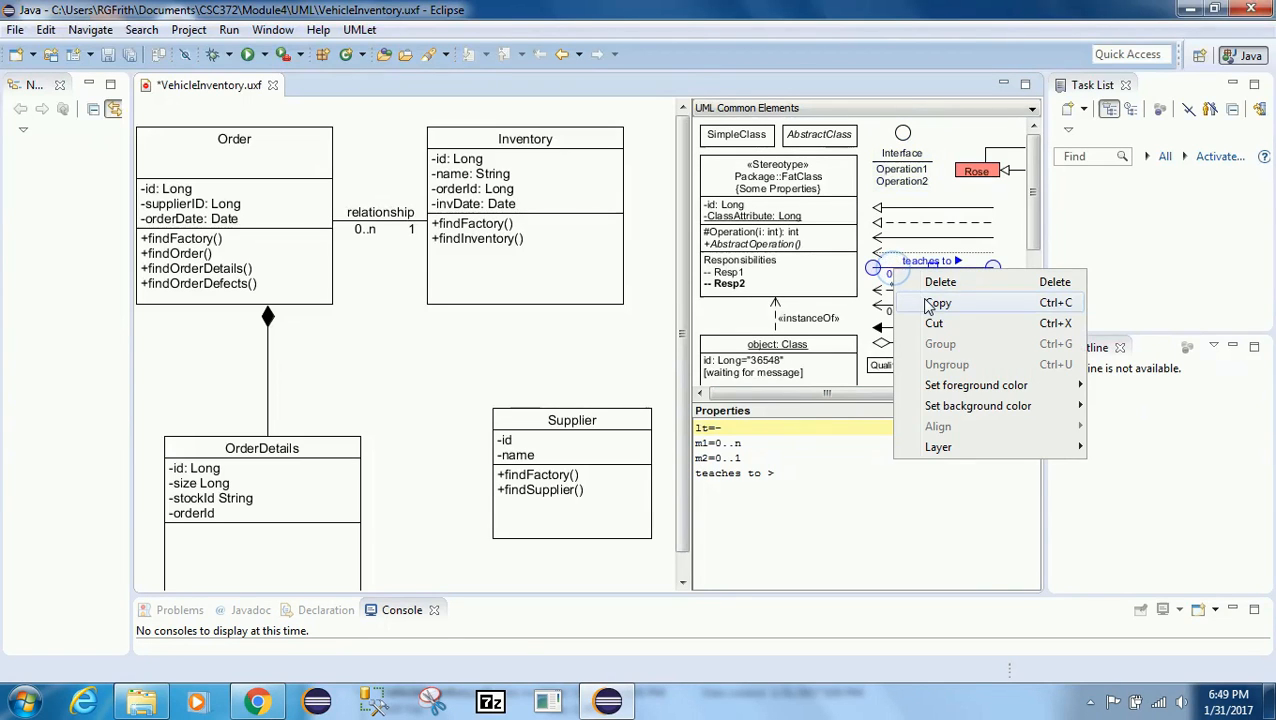
{"action": "left_click", "coordinate": [922, 300]}
{"action": "right_click", "coordinate": [360, 346]}
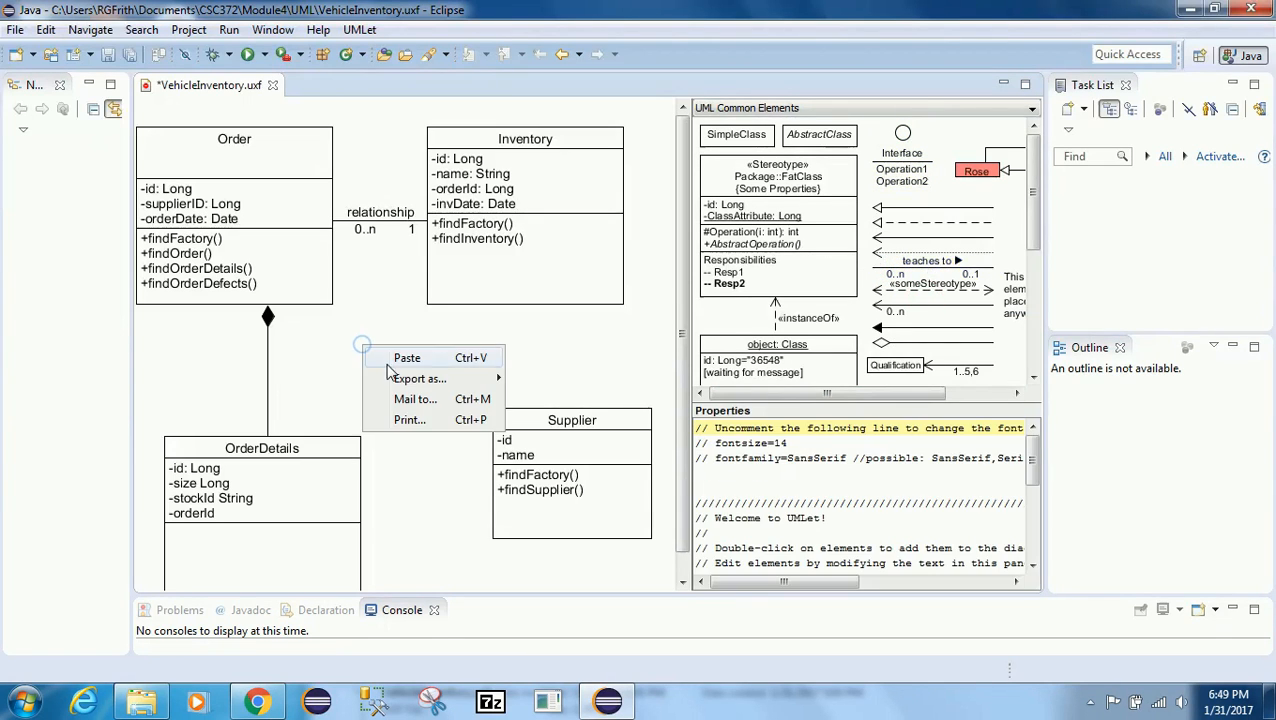
{"action": "left_click", "coordinate": [406, 358]}
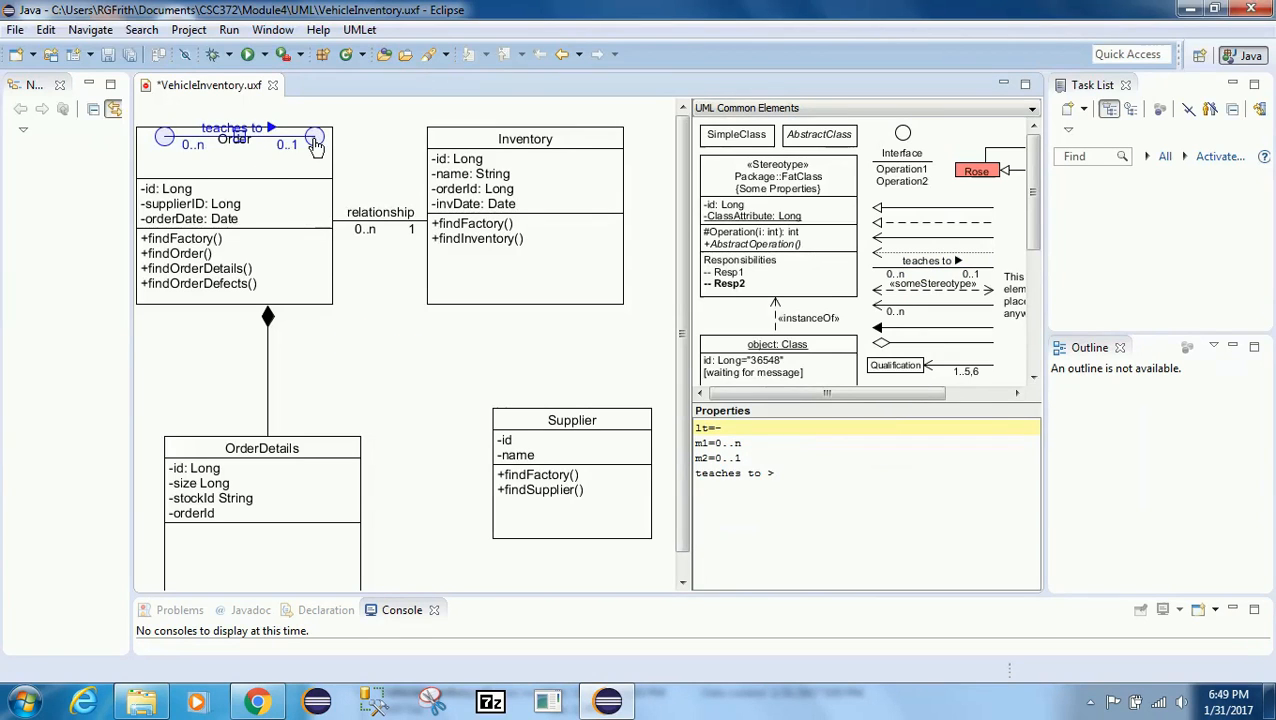
{"action": "left_click_drag", "start_coordinate": [314, 136], "coordinate": [490, 456]}
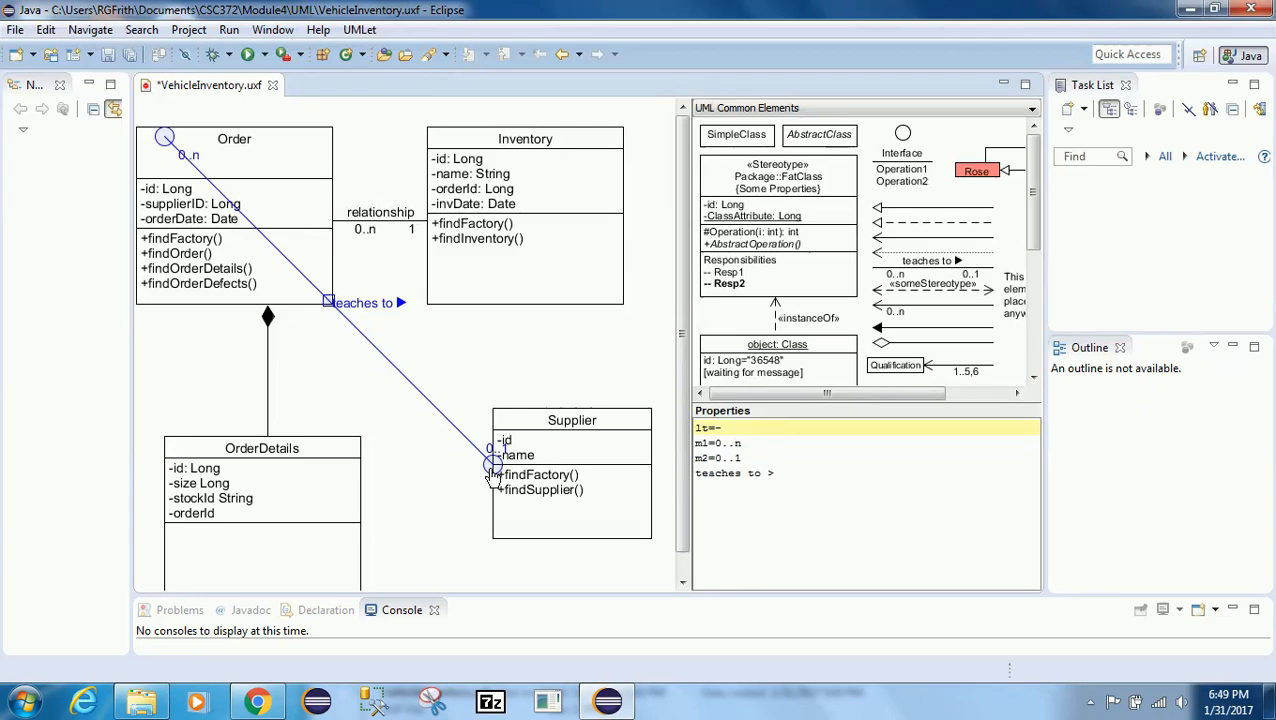
{"action": "left_click", "coordinate": [432, 460]}
{"action": "left_click", "coordinate": [490, 456]}
Step: Remove the 'teaches to >' label from the new association's properties
{"action": "left_click_drag", "start_coordinate": [778, 473], "coordinate": [700, 474]}
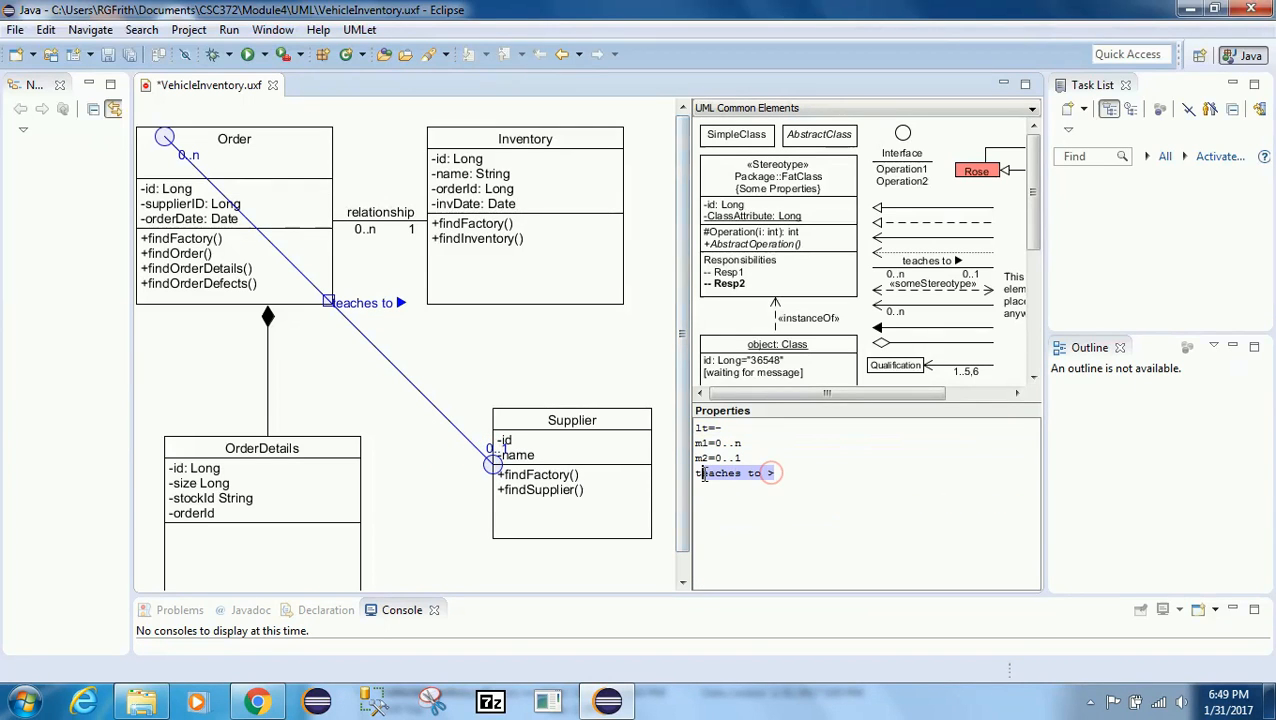
{"action": "key", "text": "BackSpace"}
{"action": "key", "text": "BackSpace"}
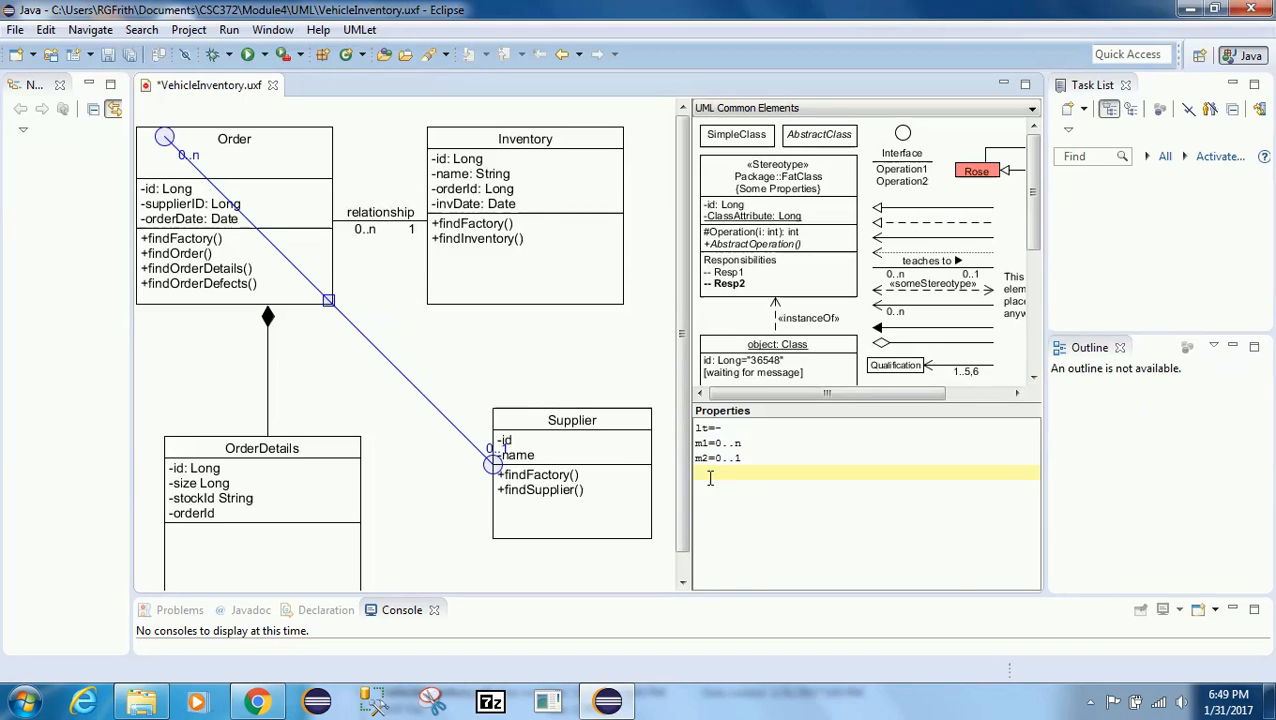
Step: Set the Supplier-end multiplicity to 1 and move the association's other end onto Order's right edge
{"action": "left_click", "coordinate": [714, 461]}
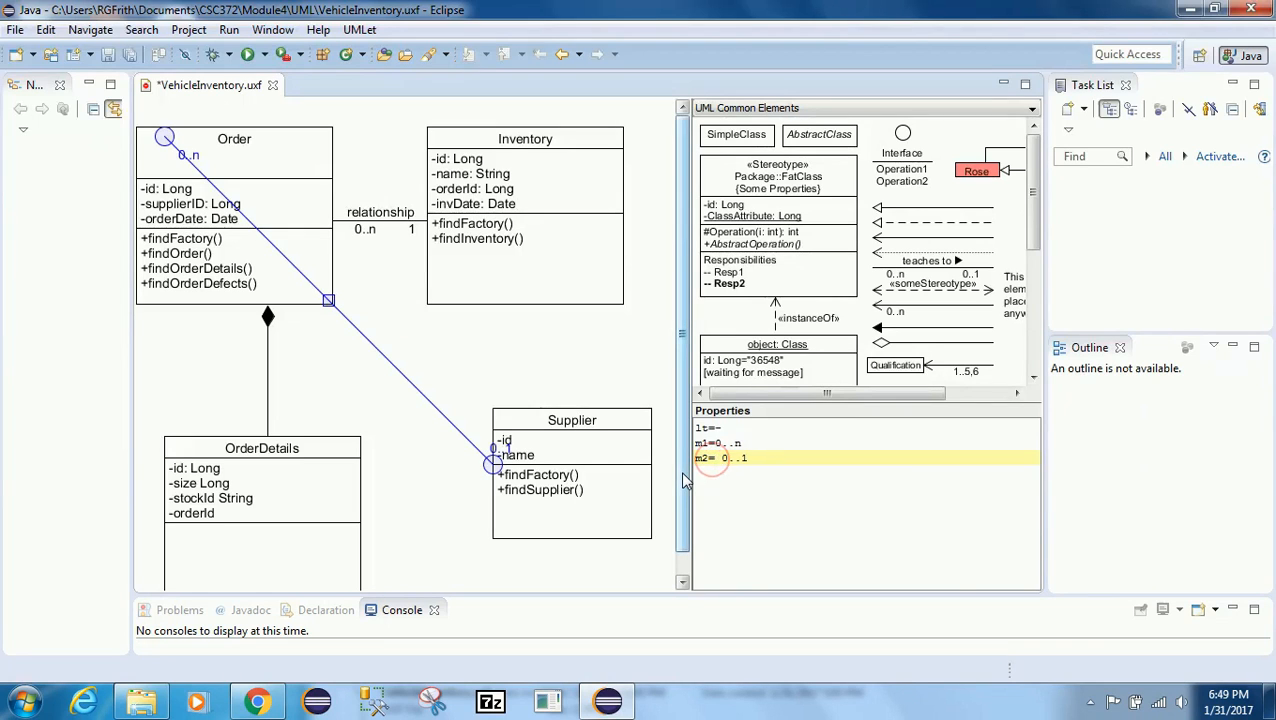
{"action": "key", "text": "Delete"}
{"action": "key", "text": "Delete"}
{"action": "key", "text": "Delete"}
{"action": "left_click", "coordinate": [749, 478]}
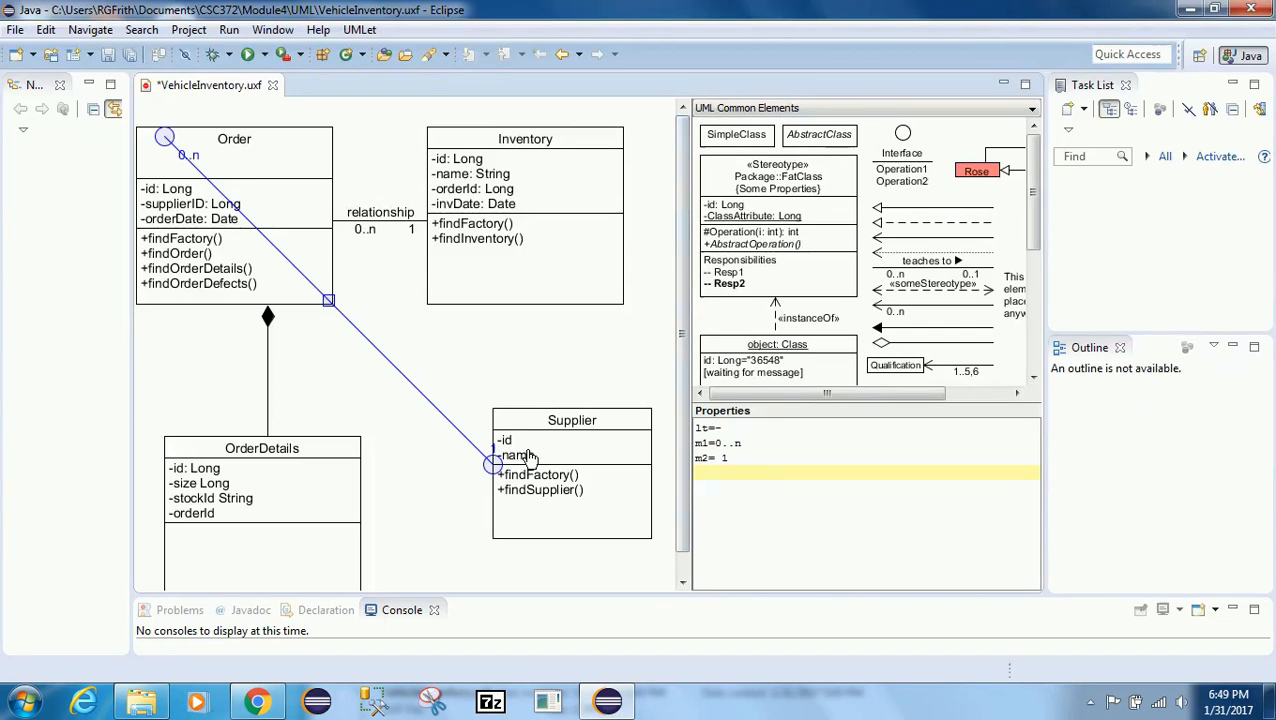
{"action": "left_click_drag", "start_coordinate": [160, 145], "coordinate": [334, 263]}
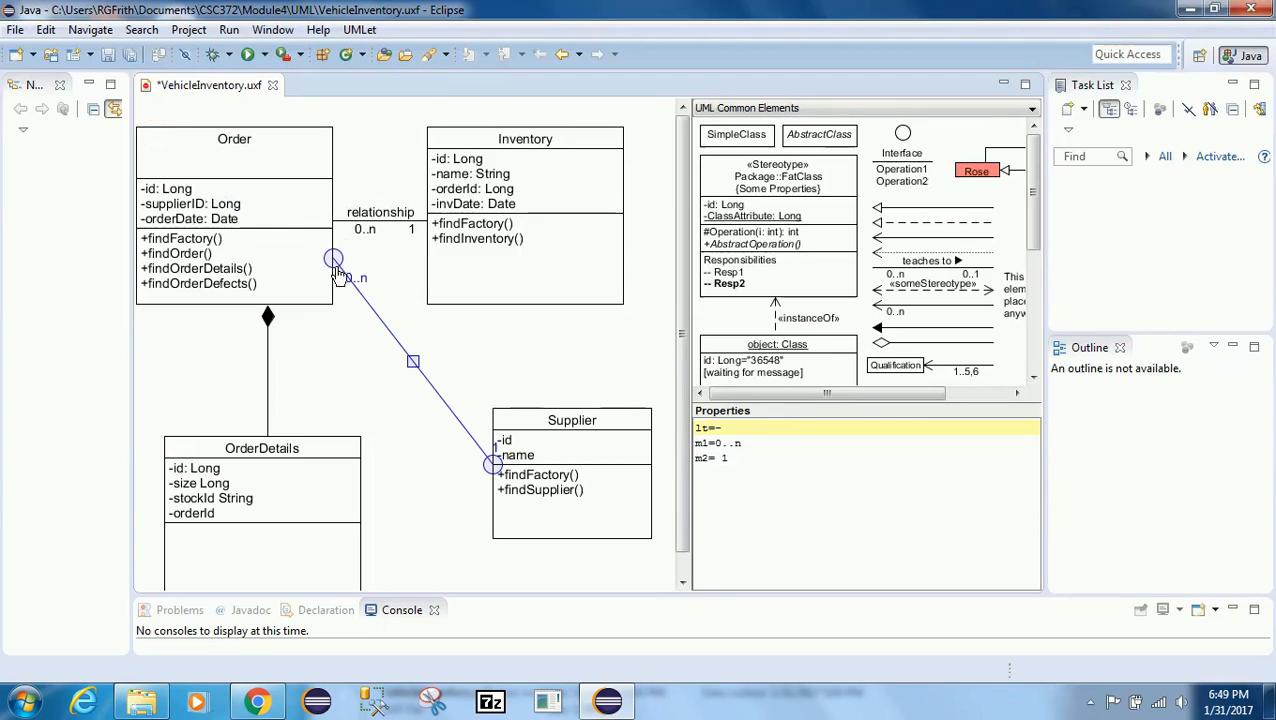
Step: Remove the line-type entry from the Order–Supplier association's properties
{"action": "left_click", "coordinate": [342, 279]}
{"action": "left_click", "coordinate": [343, 280]}
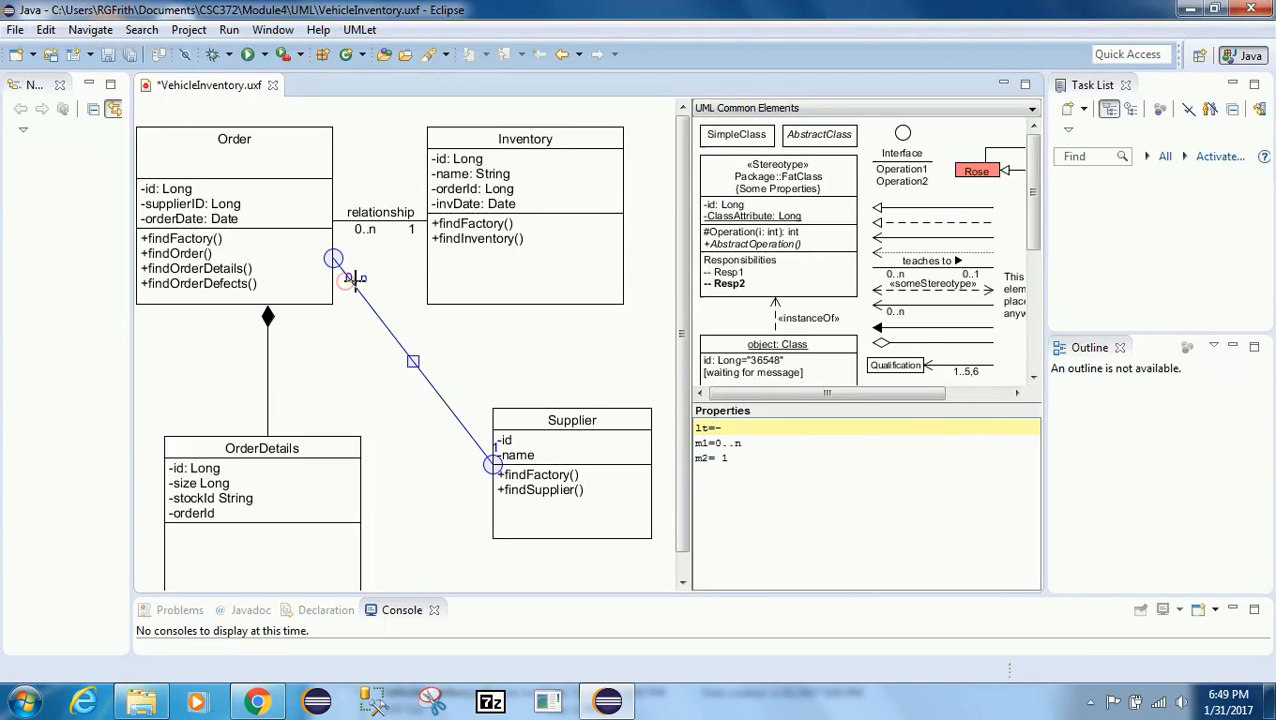
{"action": "left_click_drag", "start_coordinate": [726, 427], "coordinate": [694, 428]}
{"action": "key", "text": "BackSpace"}
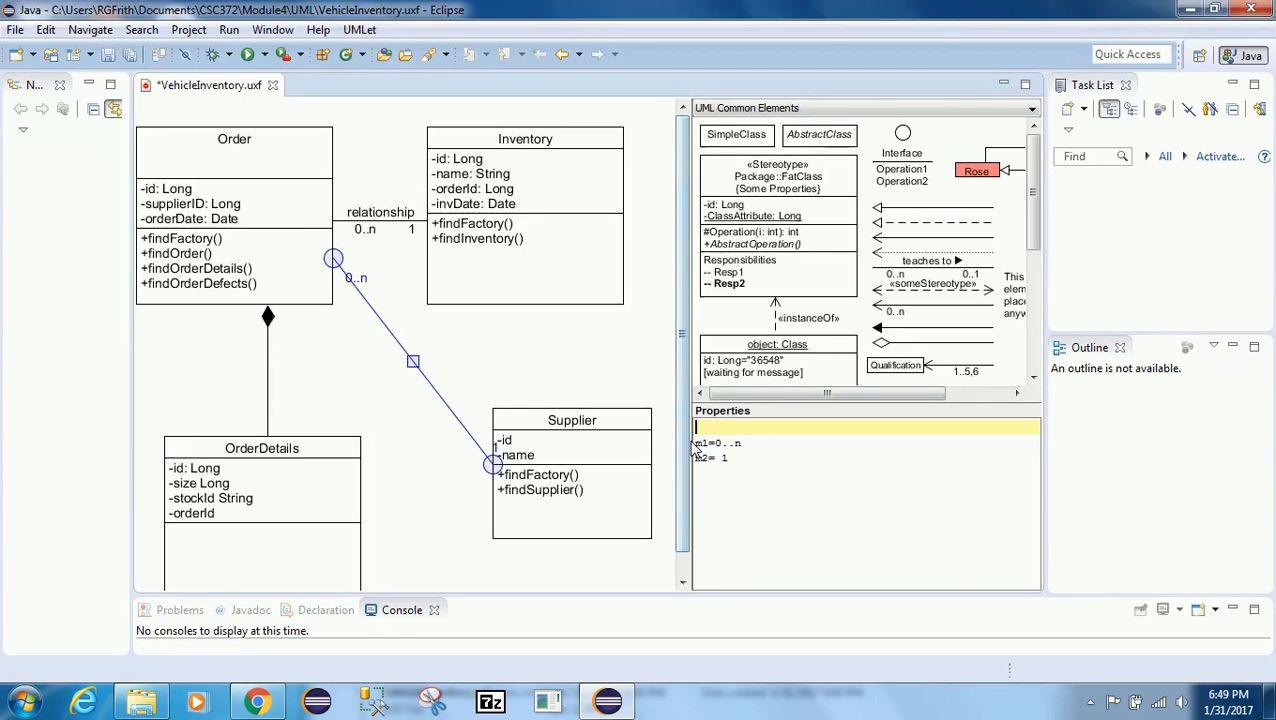
{"action": "key", "text": "Delete"}
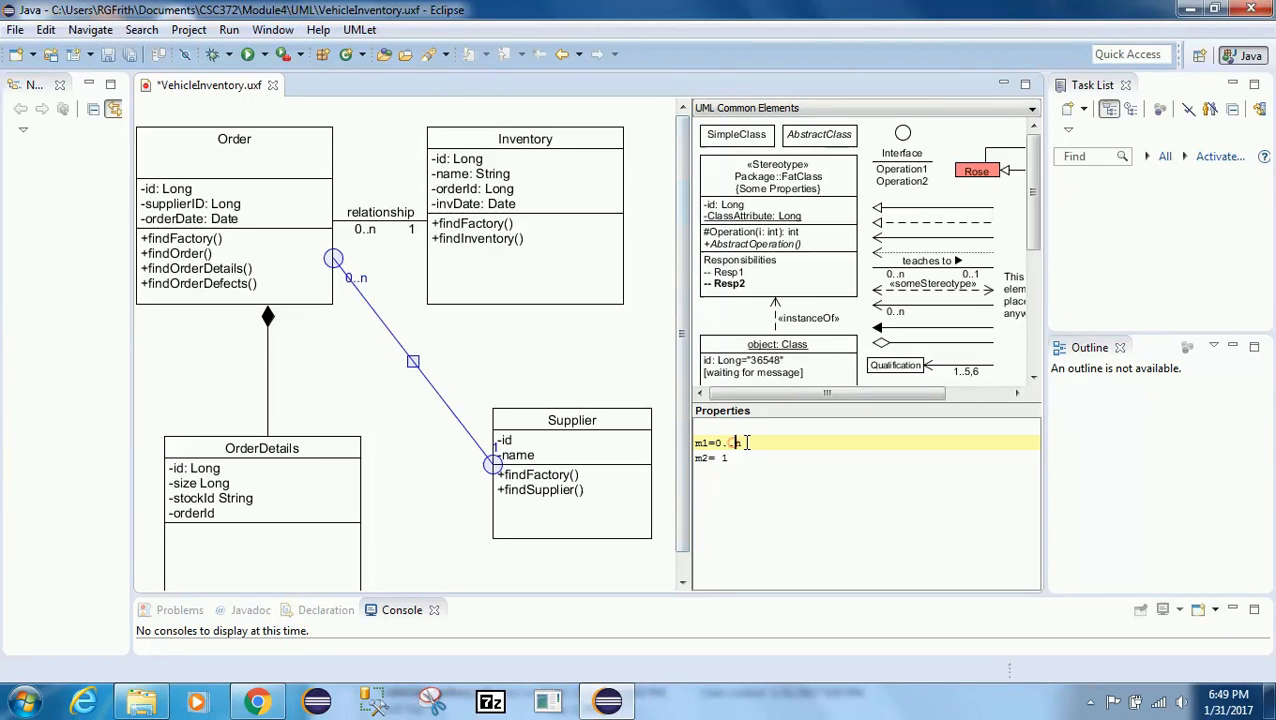
Step: Change the association's Order-end multiplicity to 0..*
{"action": "left_click", "coordinate": [735, 442]}
{"action": "type", "text": "*"}
{"action": "key", "text": "Left"}
{"action": "key", "text": "Left"}
{"action": "key", "text": "Left"}
{"action": "key", "text": "Left"}
Step: Reposition the Supplier-end '1' label by removing its 'm2=' prefix and inserting blank lines before it
{"action": "left_click", "coordinate": [700, 459]}
{"action": "key", "text": "Delete"}
{"action": "key", "text": "Delete"}
{"action": "key", "text": "Delete"}
{"action": "key", "text": "Delete"}
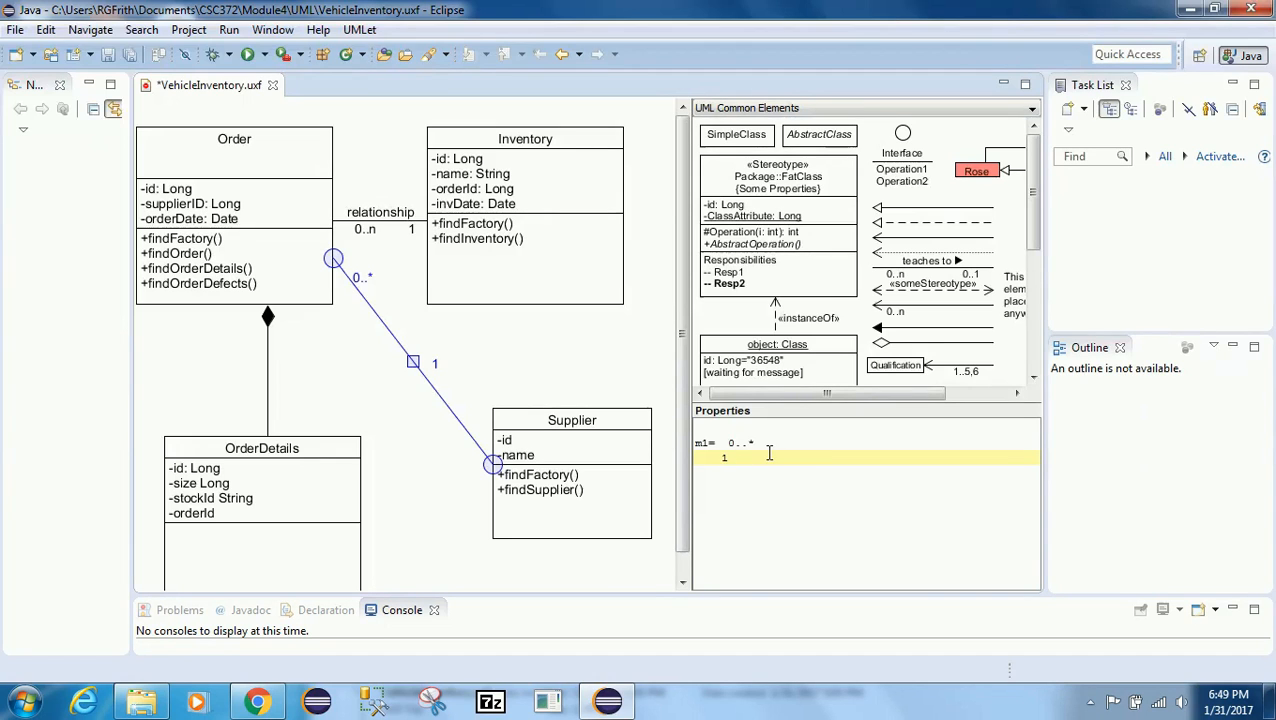
{"action": "left_click", "coordinate": [767, 445]}
{"action": "key", "text": "Return"}
{"action": "key", "text": "Return"}
{"action": "key", "text": "Return"}
{"action": "key", "text": "Return"}
{"action": "key", "text": "Return"}
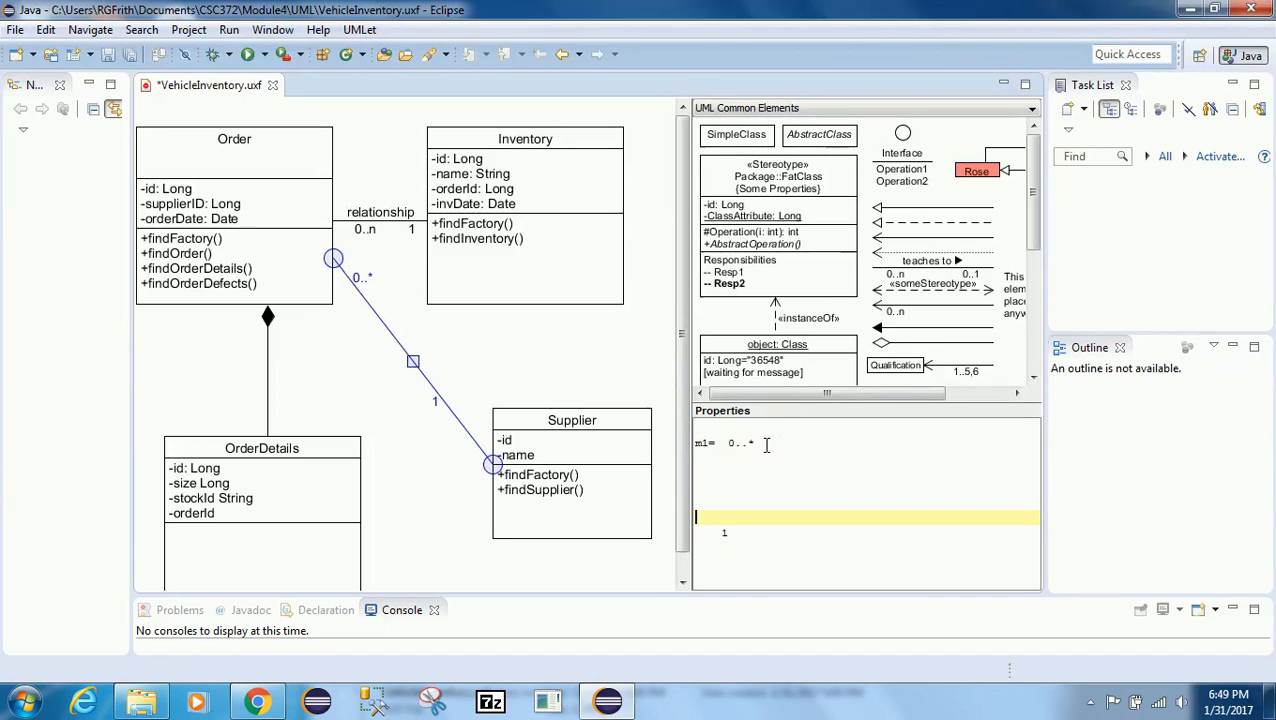
{"action": "key", "text": "Return"}
{"action": "key", "text": "Return"}
{"action": "key", "text": "Return"}
{"action": "key", "text": "Return"}
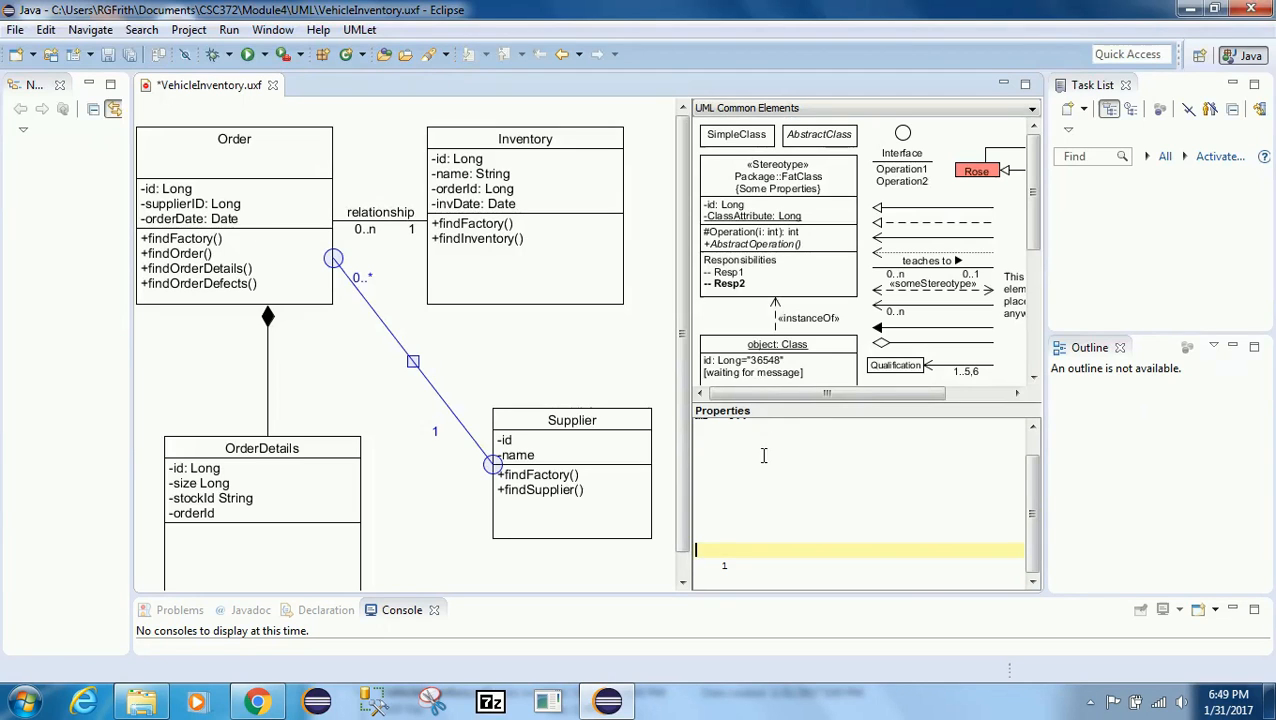
{"action": "left_click", "coordinate": [697, 566]}
{"action": "key", "text": "Delete"}
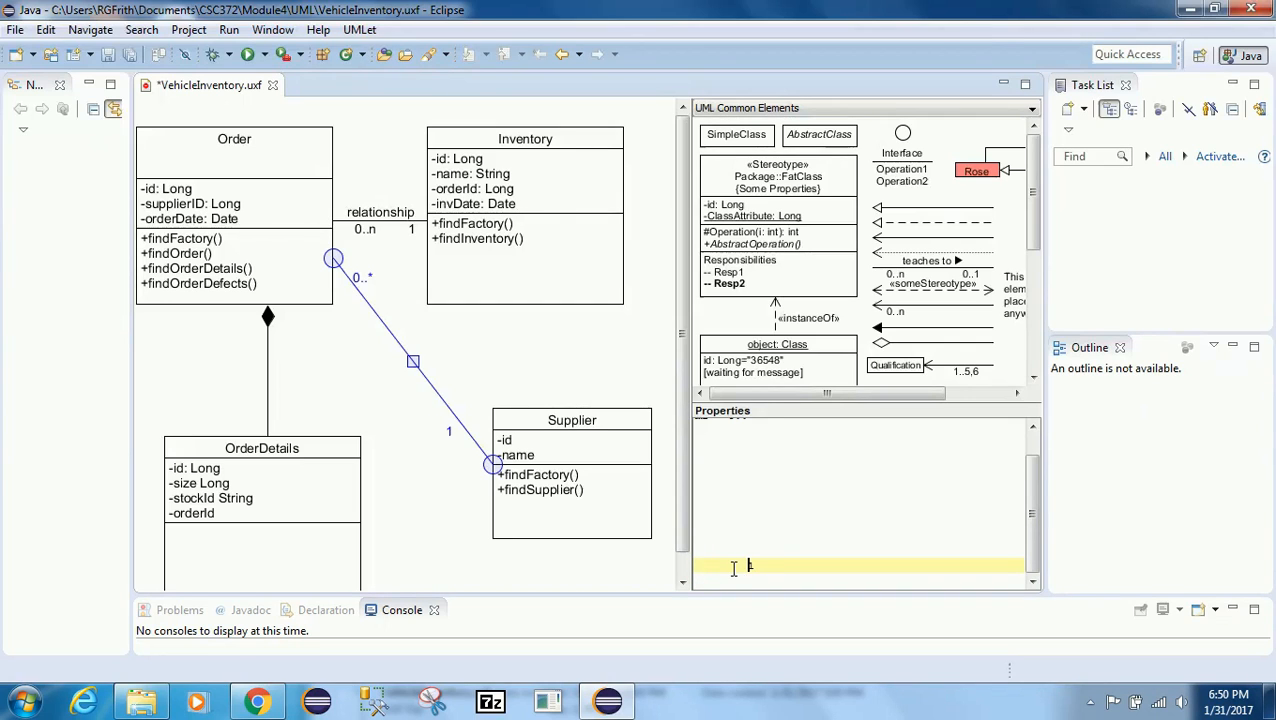
{"action": "key", "text": "Return"}
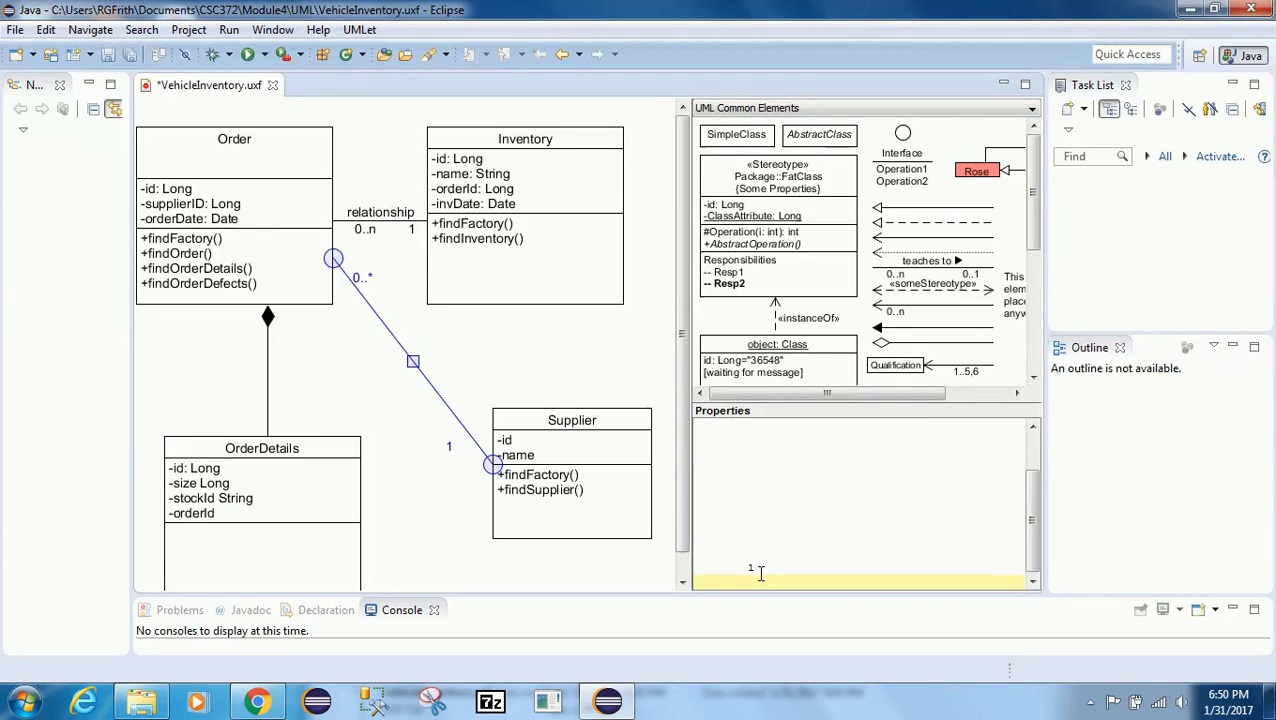
{"action": "left_click", "coordinate": [747, 568]}
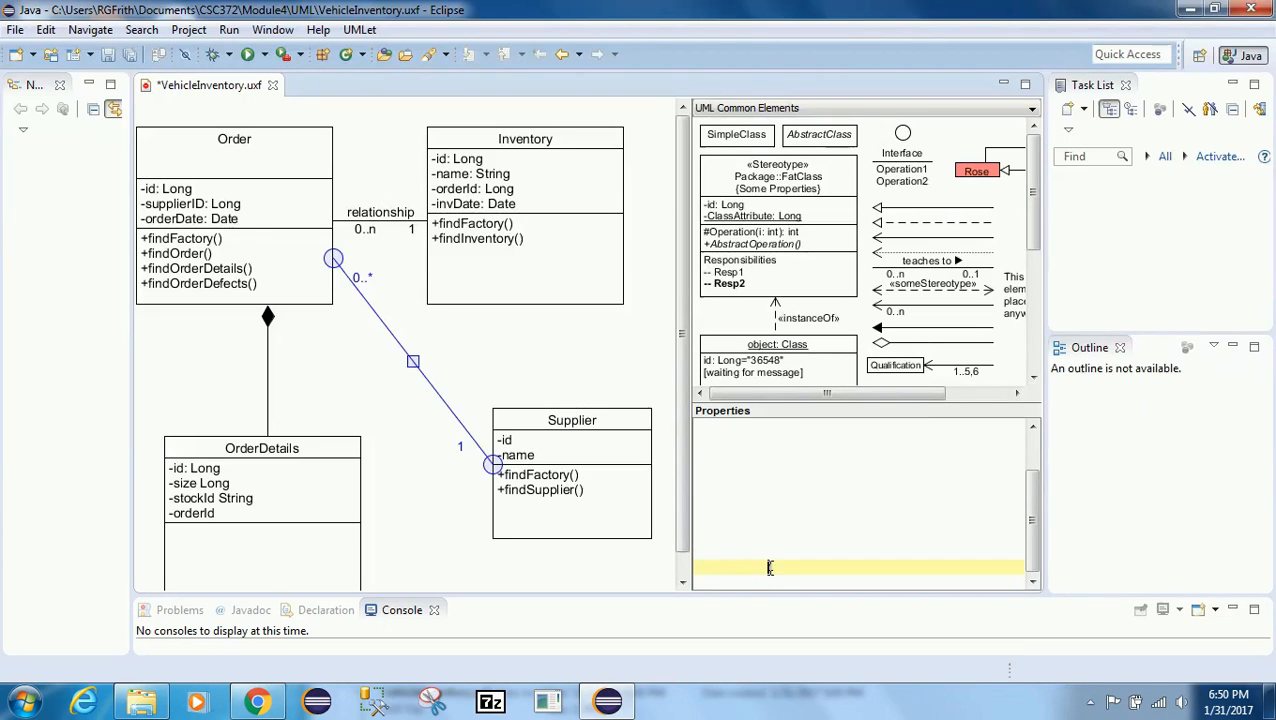
{"action": "key", "text": "Down"}
{"action": "left_click", "coordinate": [763, 567]}
{"action": "left_click", "coordinate": [437, 517]}
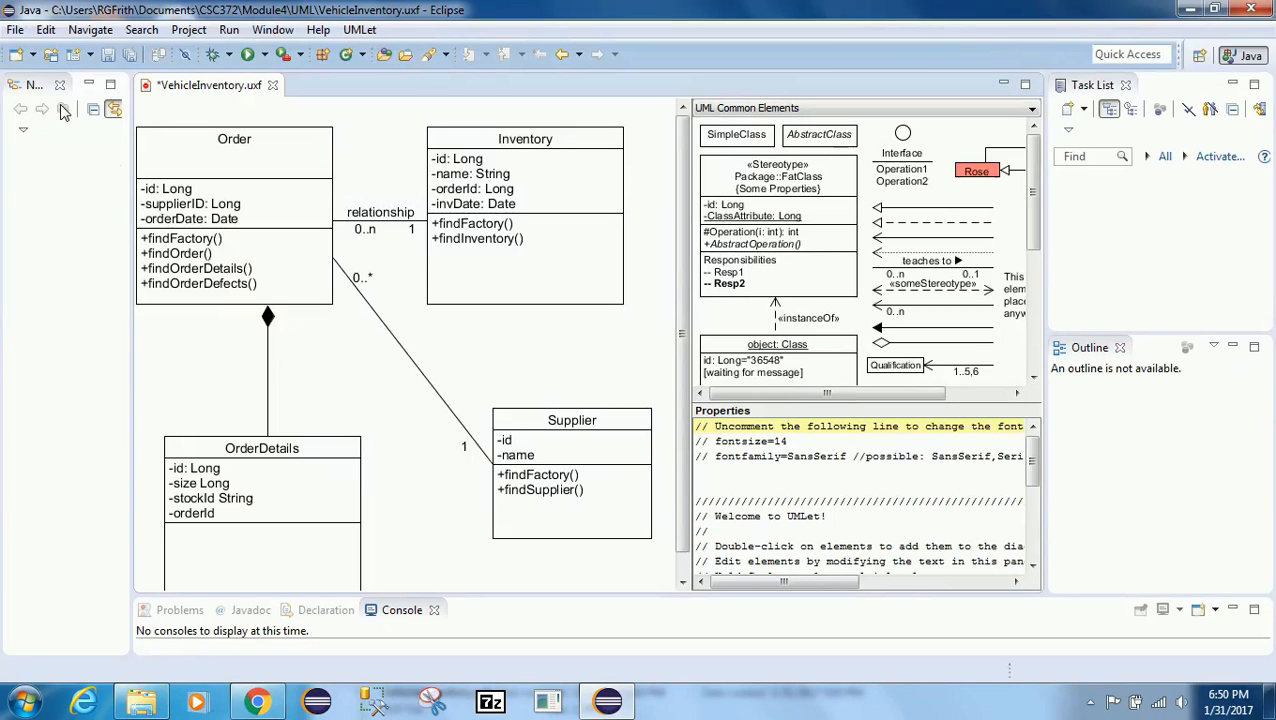
Step: Save the diagram
{"action": "left_click", "coordinate": [15, 30]}
{"action": "left_click", "coordinate": [40, 191]}
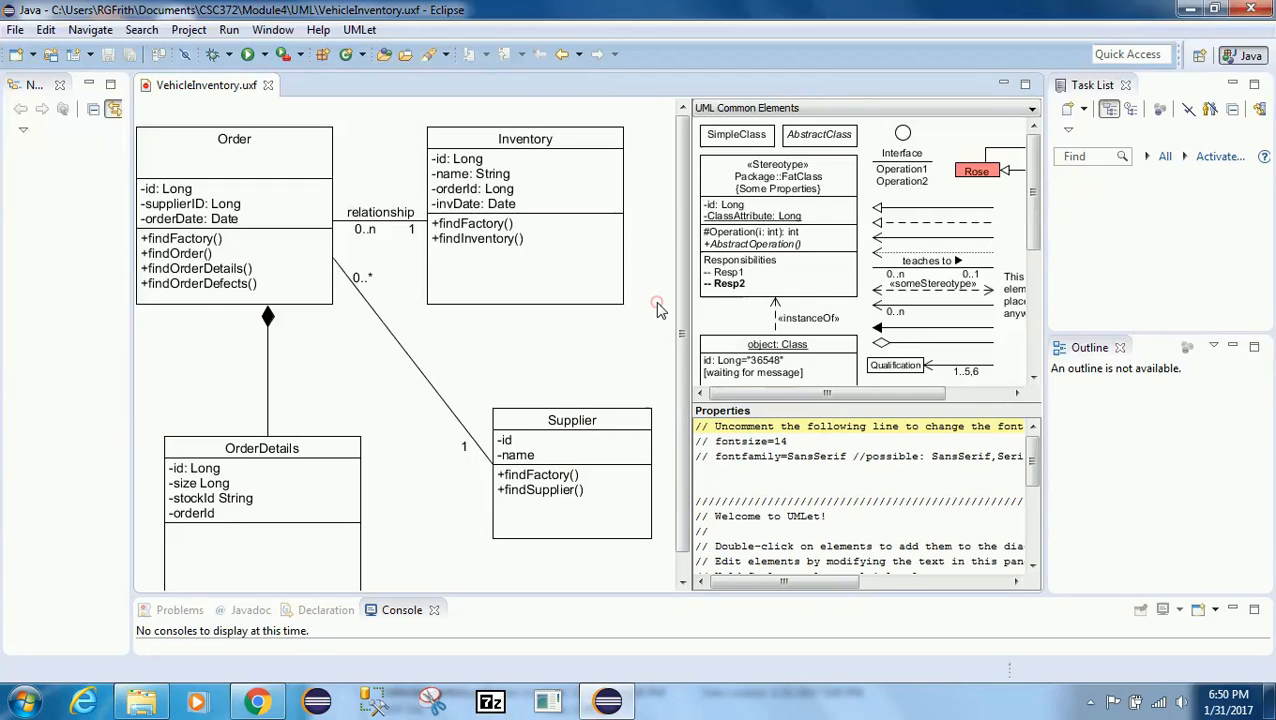
Step: Copy a SimpleClass from the palette, paste it into the diagram, and move it to the right of Inventory
{"action": "left_click", "coordinate": [726, 140]}
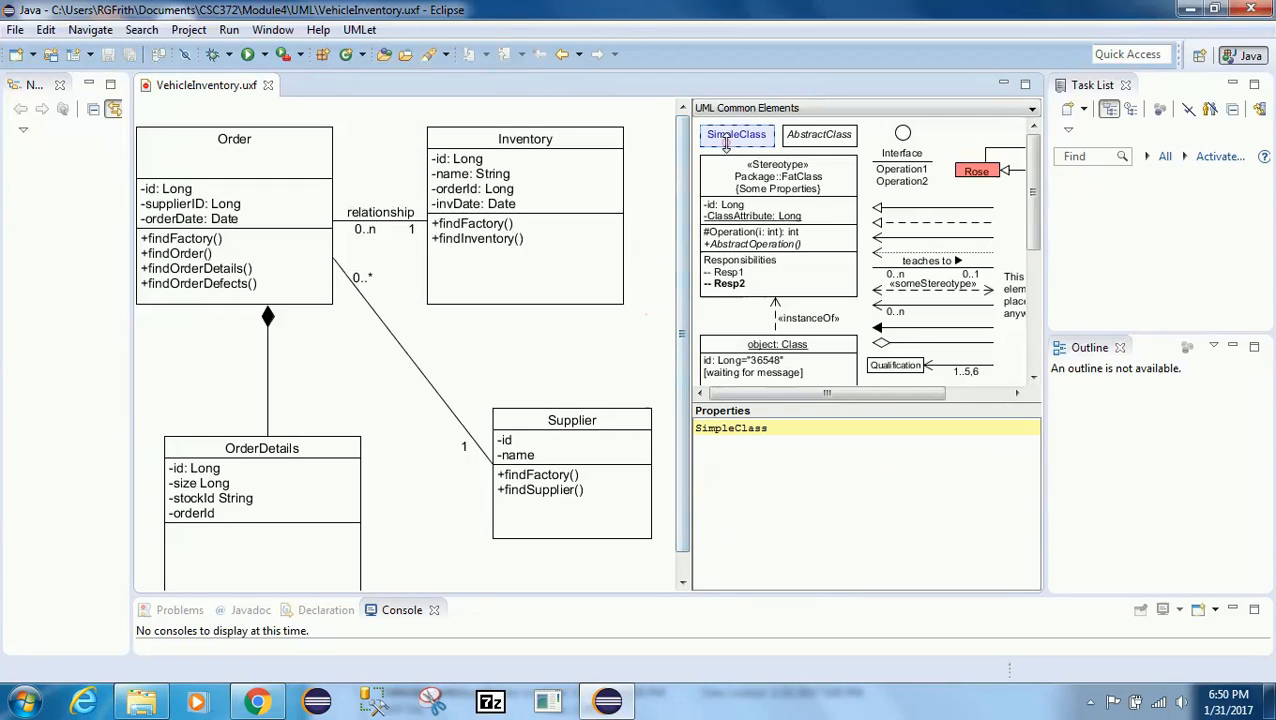
{"action": "left_click", "coordinate": [660, 191]}
{"action": "left_click", "coordinate": [723, 138]}
{"action": "right_click", "coordinate": [726, 140]}
{"action": "left_click", "coordinate": [754, 168]}
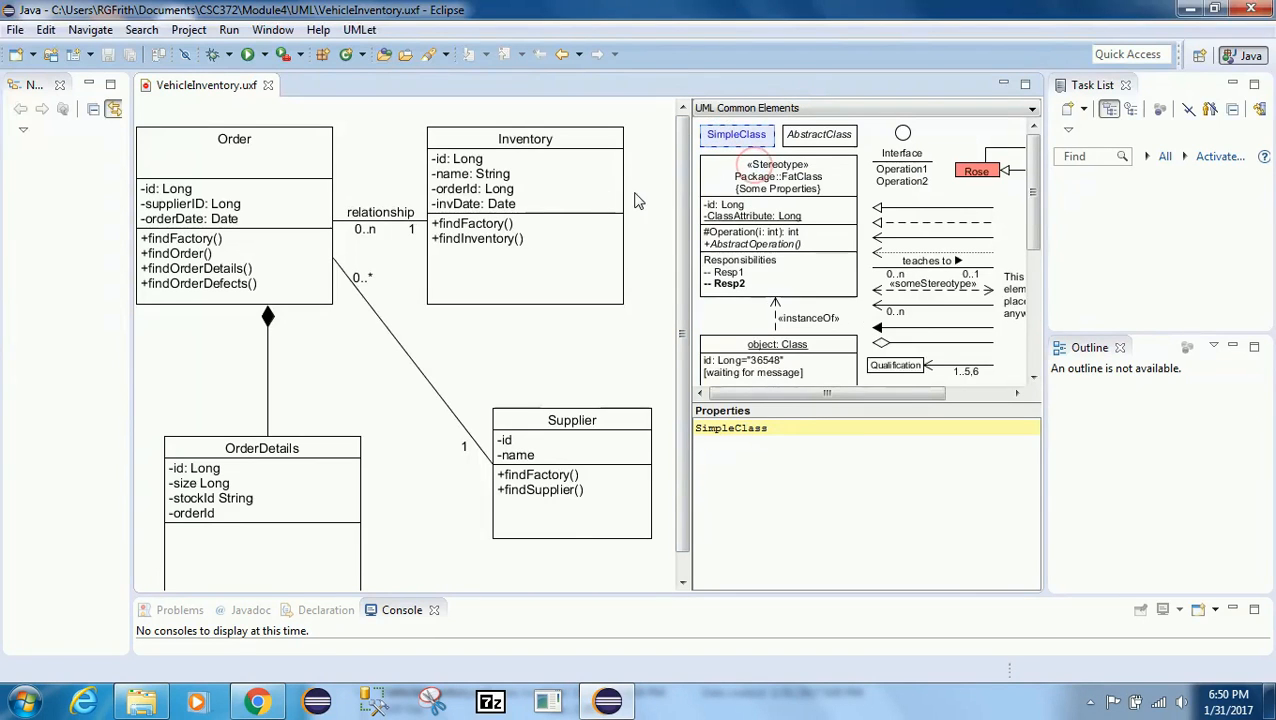
{"action": "right_click", "coordinate": [644, 193]}
{"action": "left_click", "coordinate": [672, 206]}
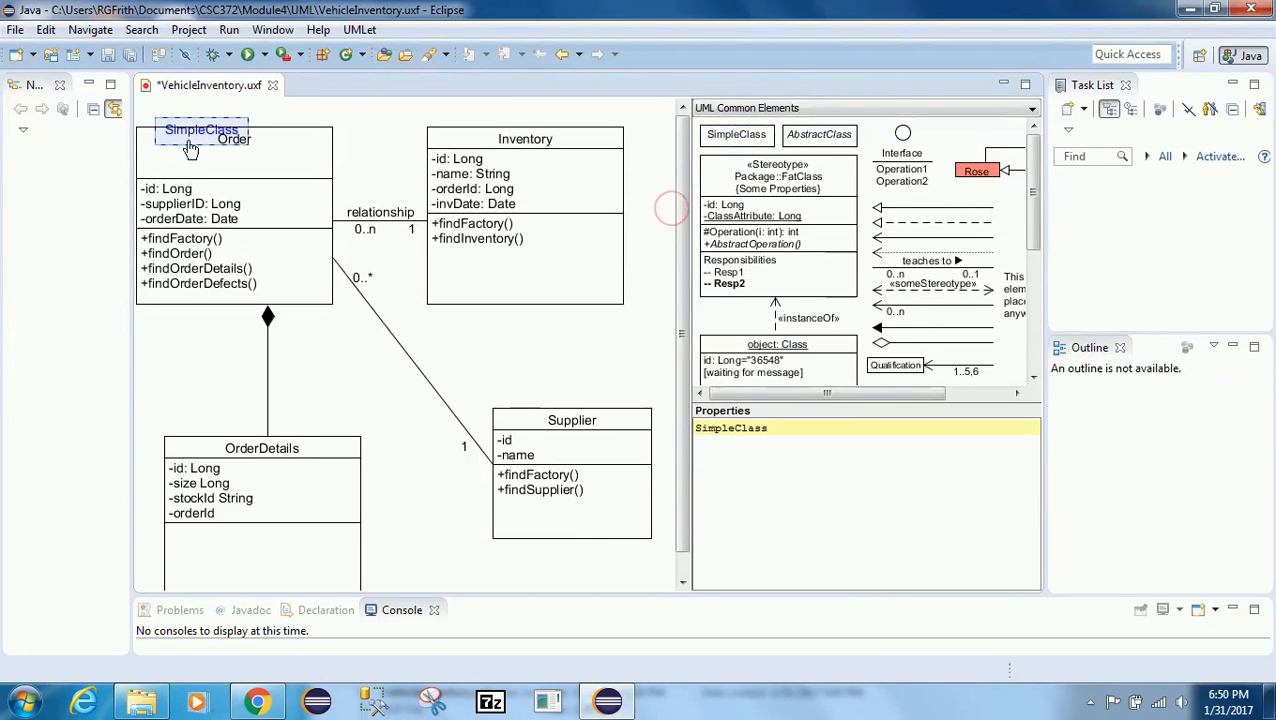
{"action": "left_click_drag", "start_coordinate": [190, 148], "coordinate": [697, 168]}
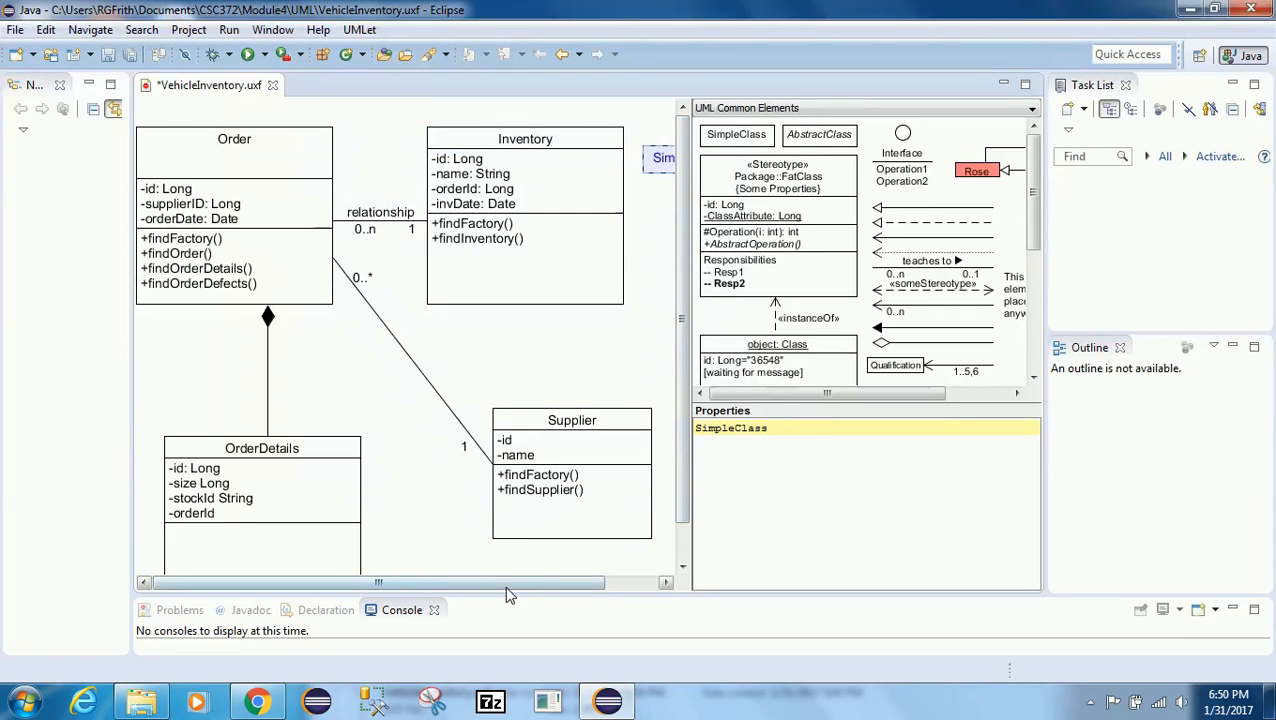
{"action": "left_click_drag", "start_coordinate": [507, 587], "coordinate": [655, 583]}
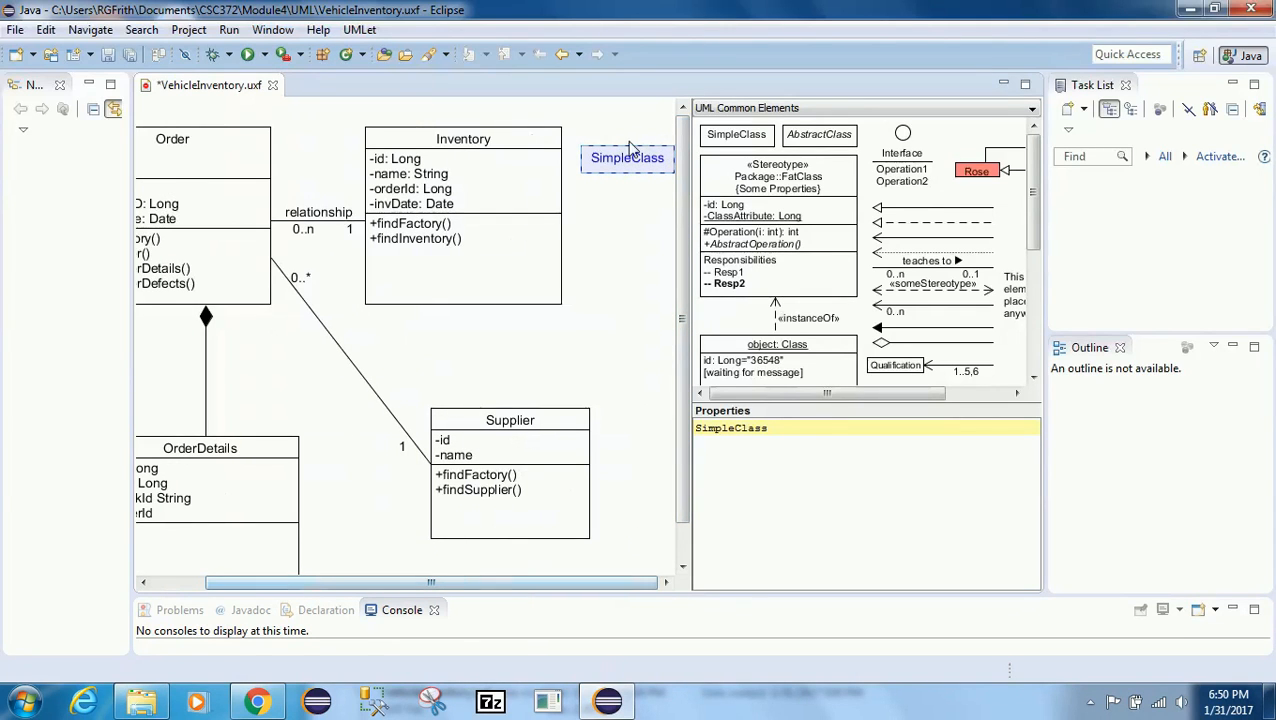
Step: Rename the new class to OrderDefects
{"action": "double_click", "coordinate": [761, 431]}
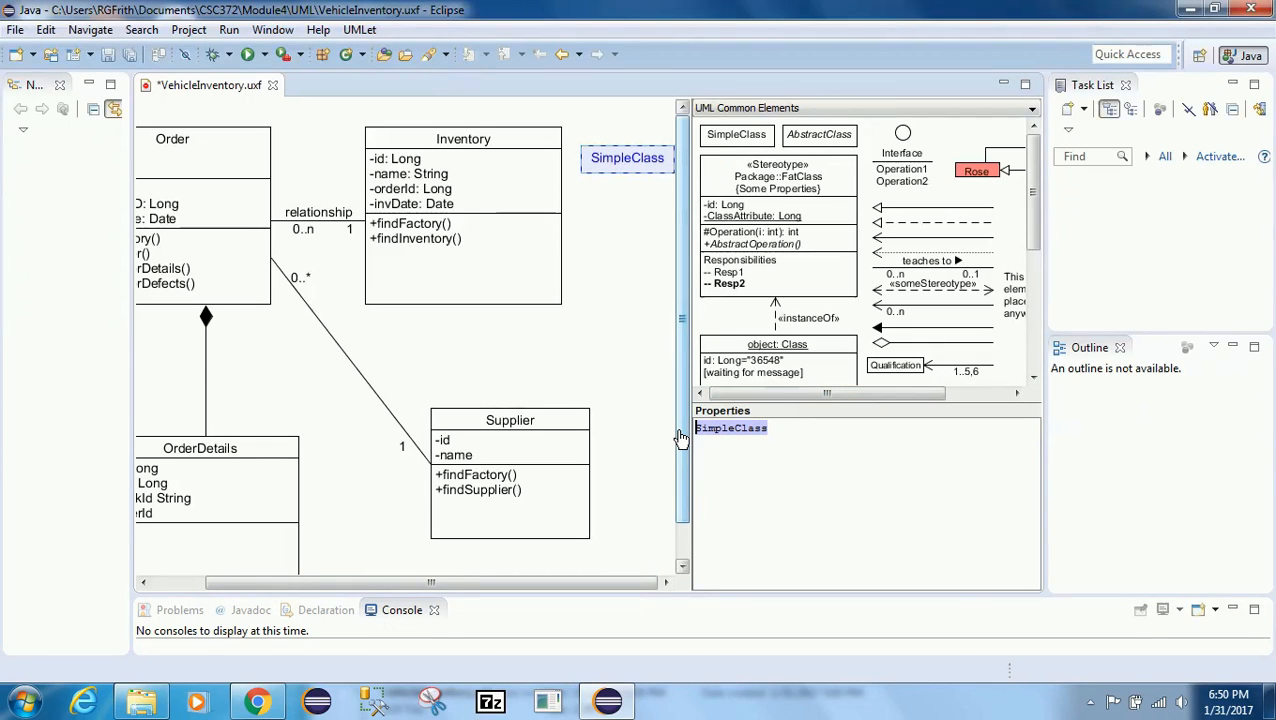
{"action": "type", "text": "Ord"}
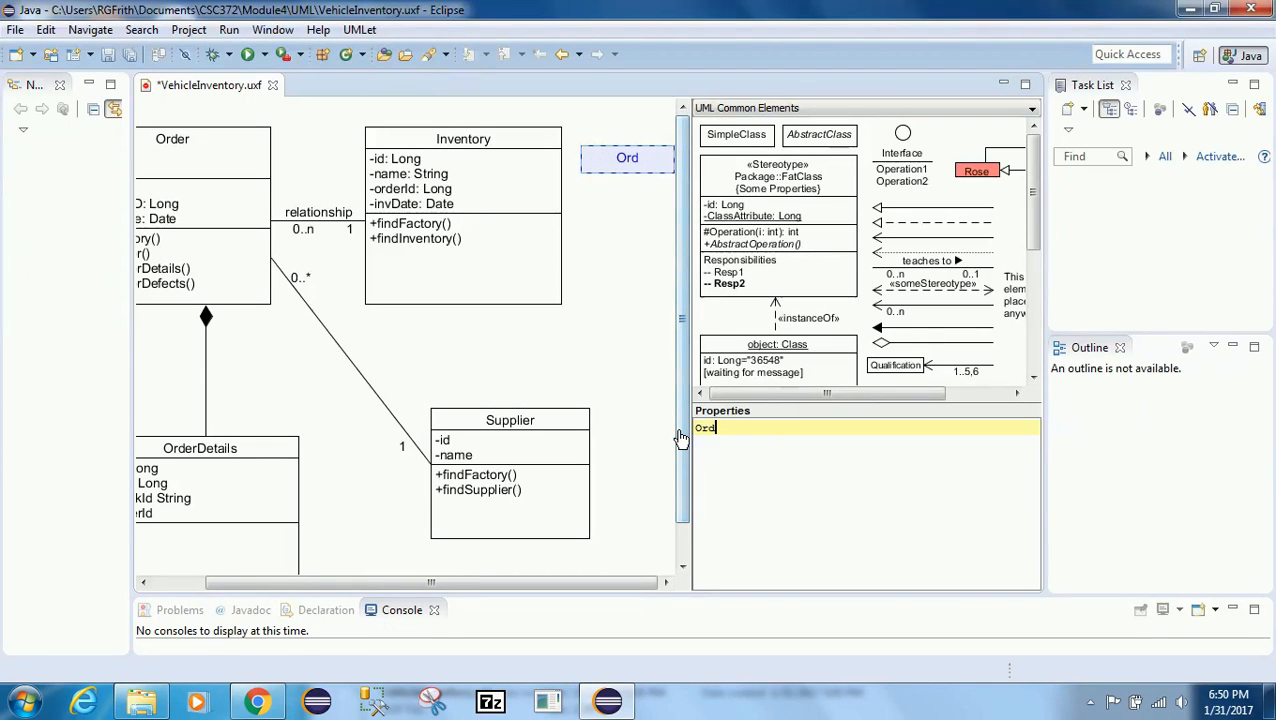
{"action": "type", "text": "erDefects"}
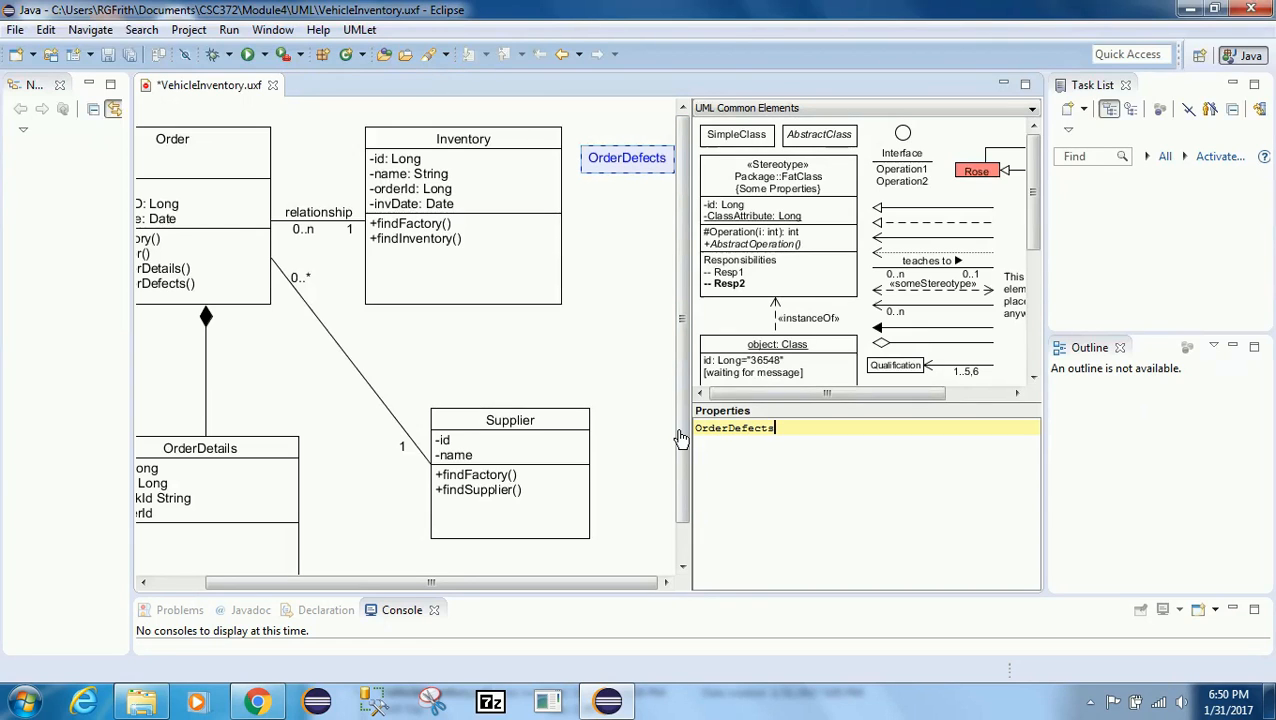
{"action": "key", "text": "Return"}
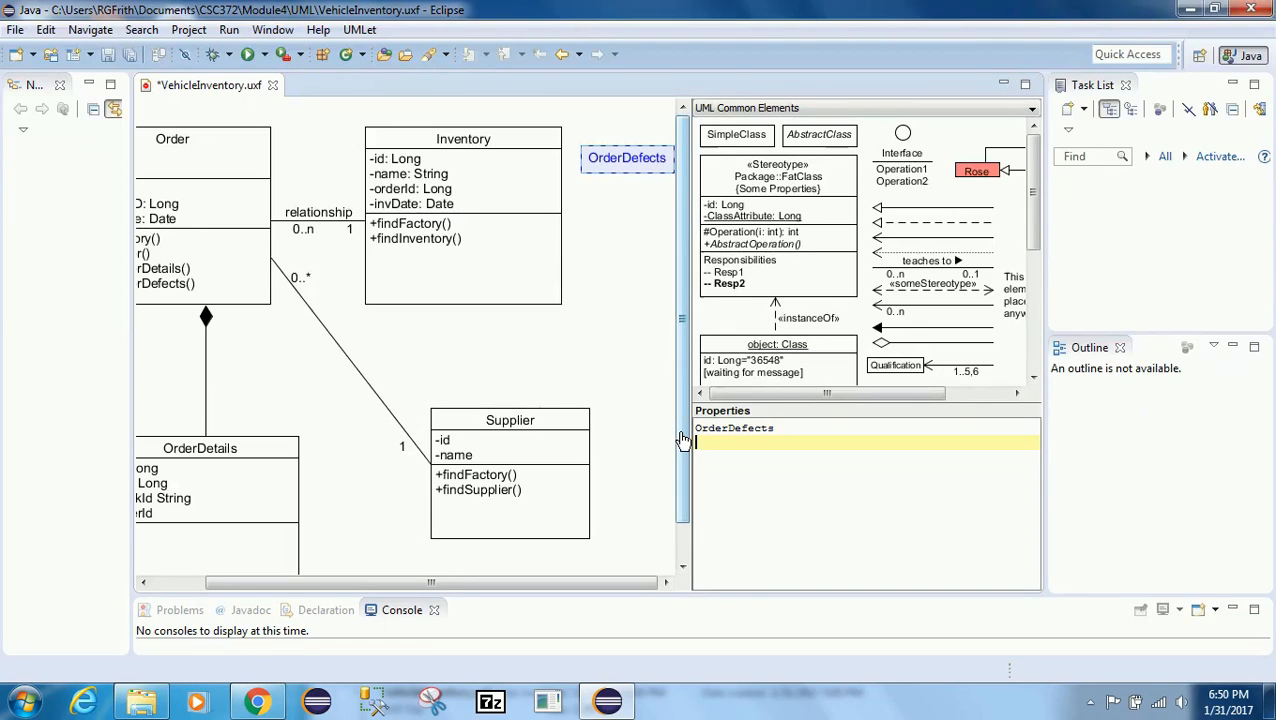
Step: Add the attributes -id, -size, -stockId and -orderId to OrderDefects, followed by a -- separator line
{"action": "type", "text": "--"}
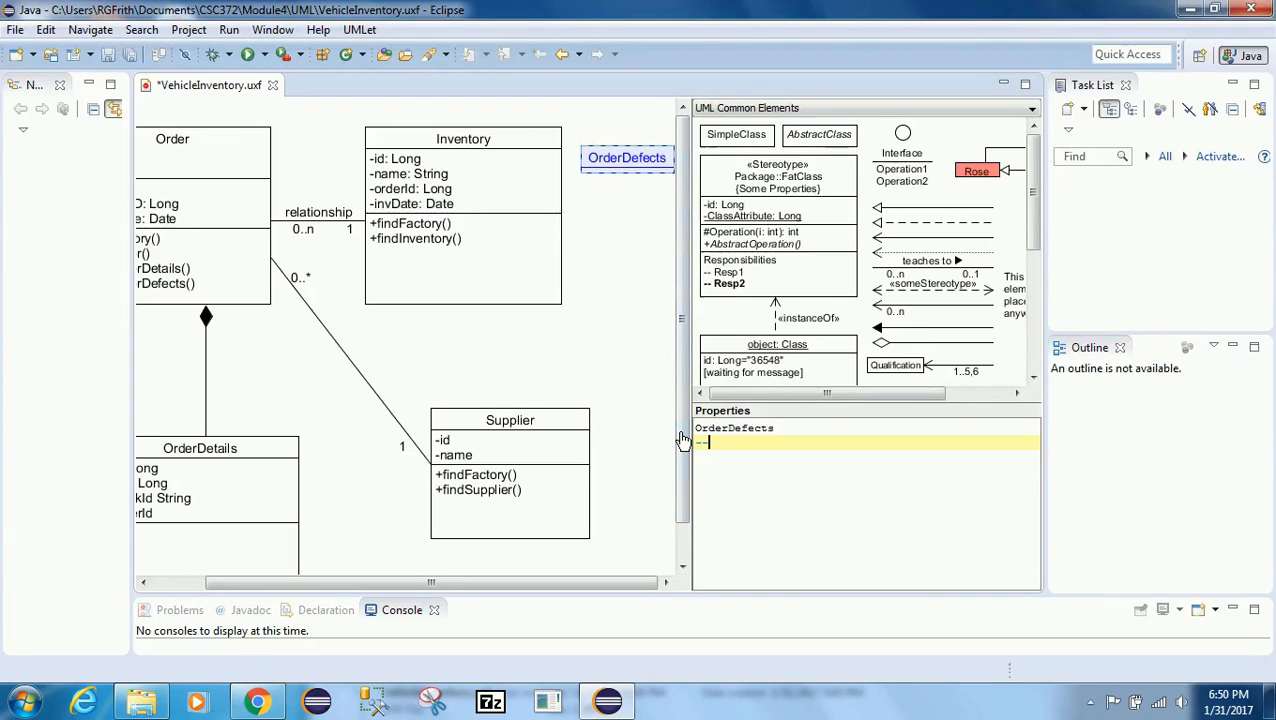
{"action": "key", "text": "Return"}
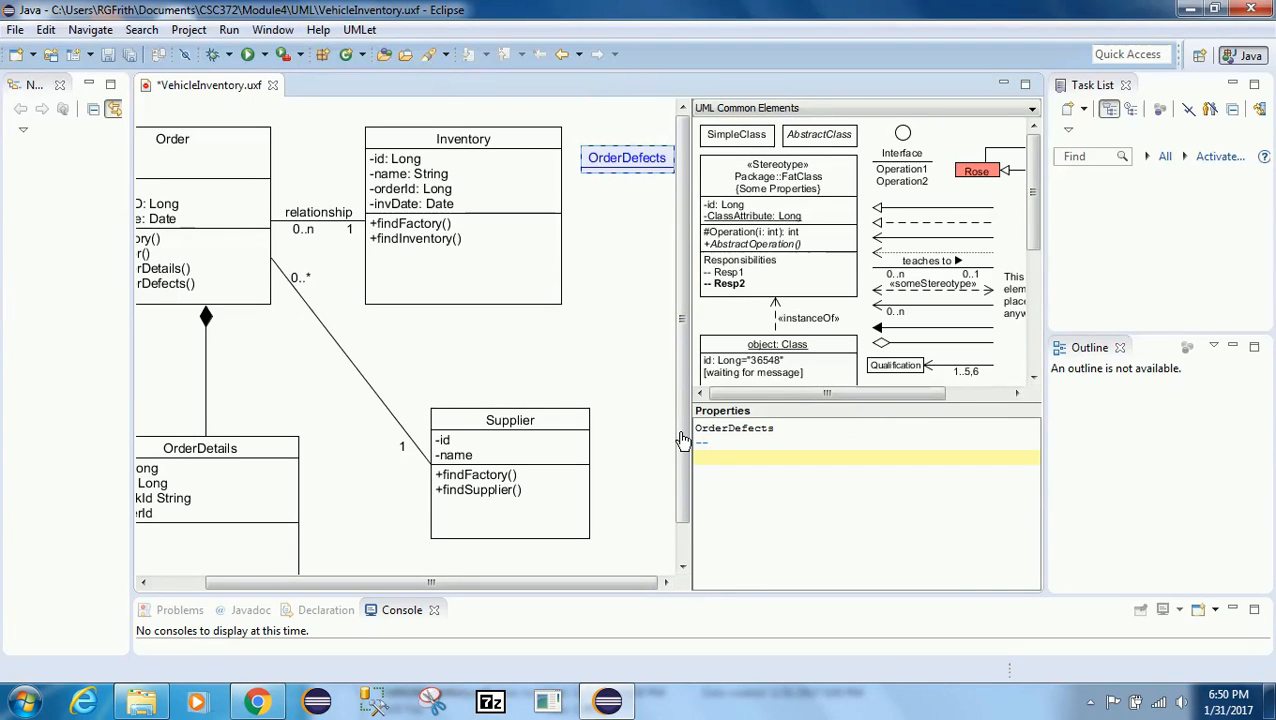
{"action": "type", "text": "--id"}
{"action": "key", "text": "BackSpace"}
{"action": "key", "text": "BackSpace"}
{"action": "key", "text": "BackSpace"}
{"action": "key", "text": "BackSpace"}
{"action": "key", "text": "BackSpace"}
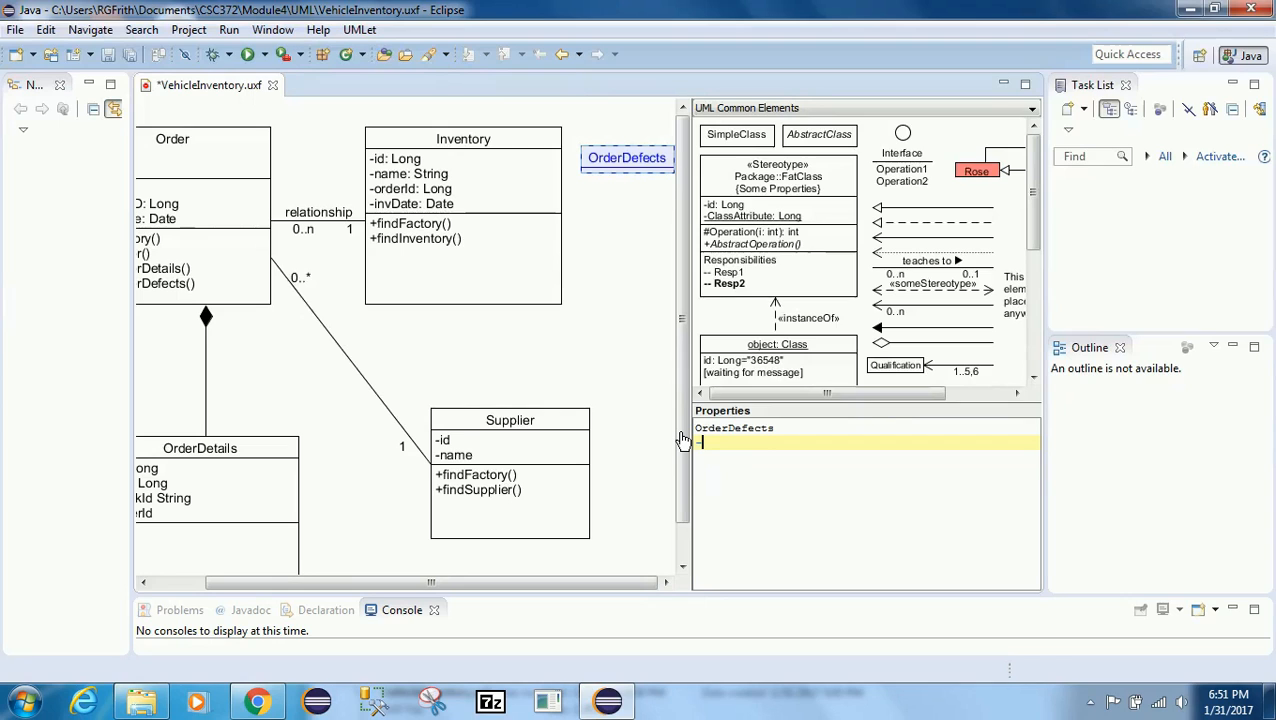
{"action": "type", "text": "id"}
{"action": "key", "text": "Return"}
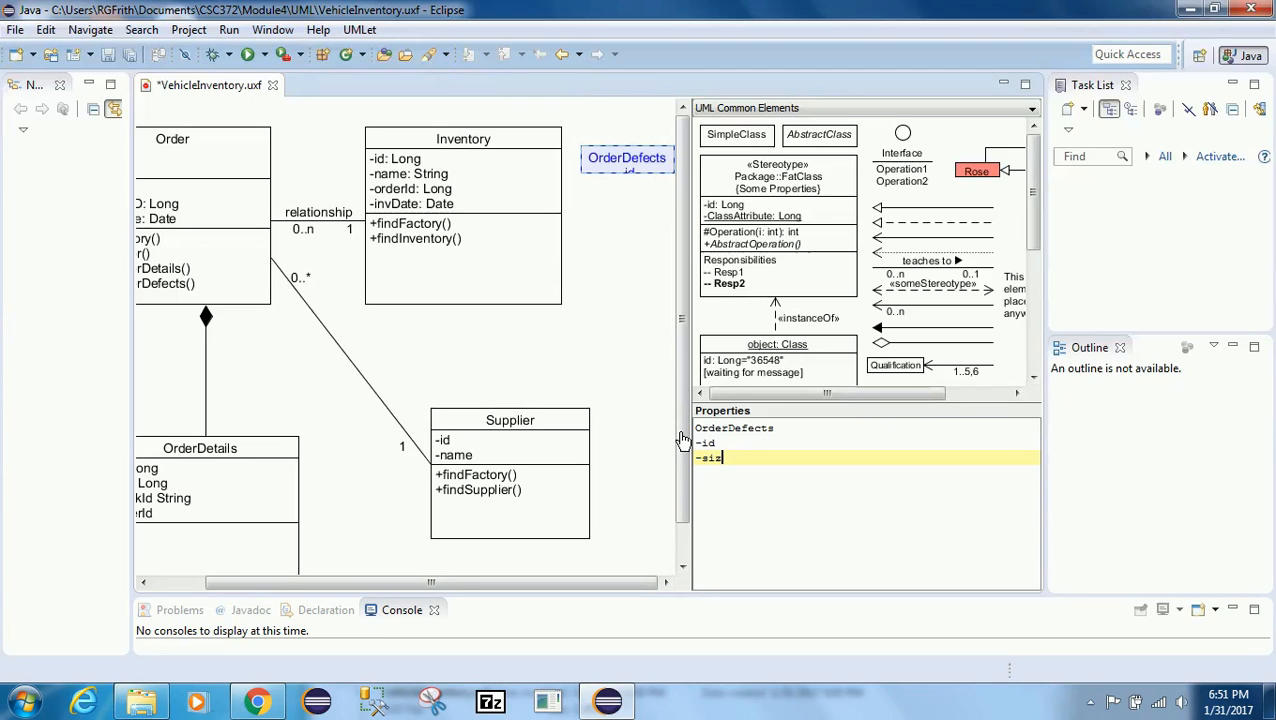
{"action": "type", "text": "-size"}
{"action": "key", "text": "Return"}
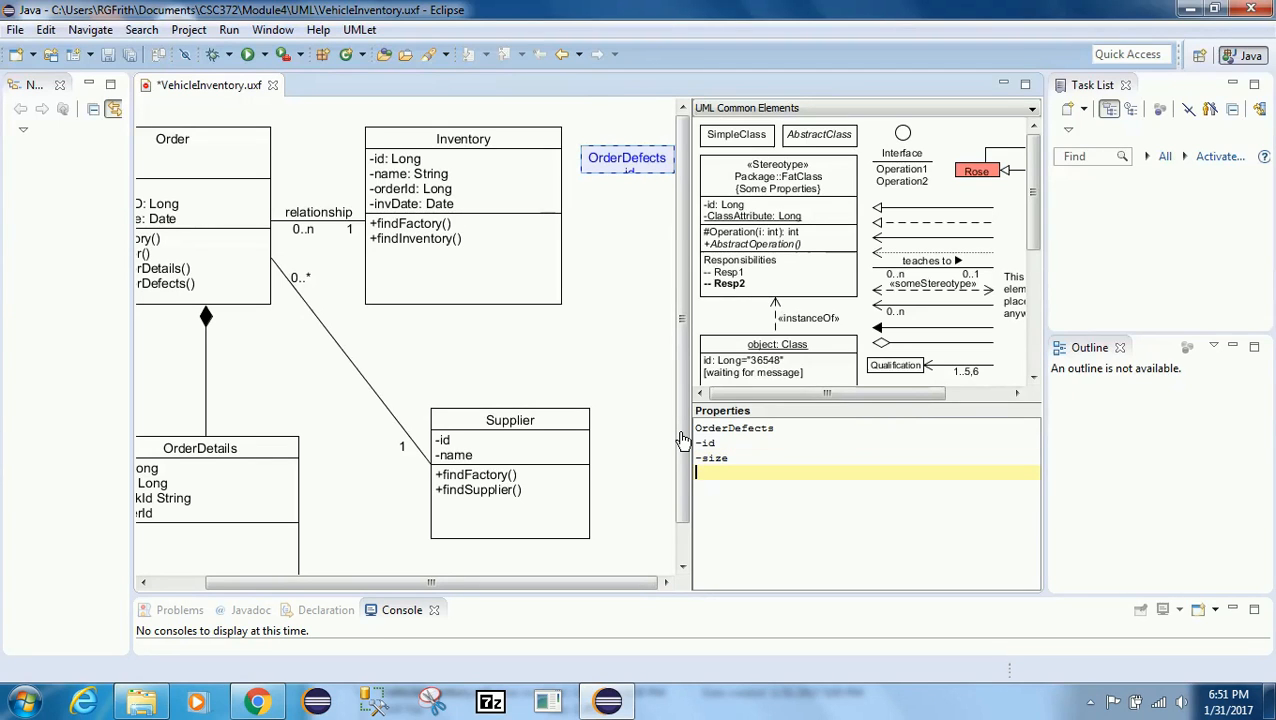
{"action": "type", "text": "-stockId"}
{"action": "key", "text": "Return"}
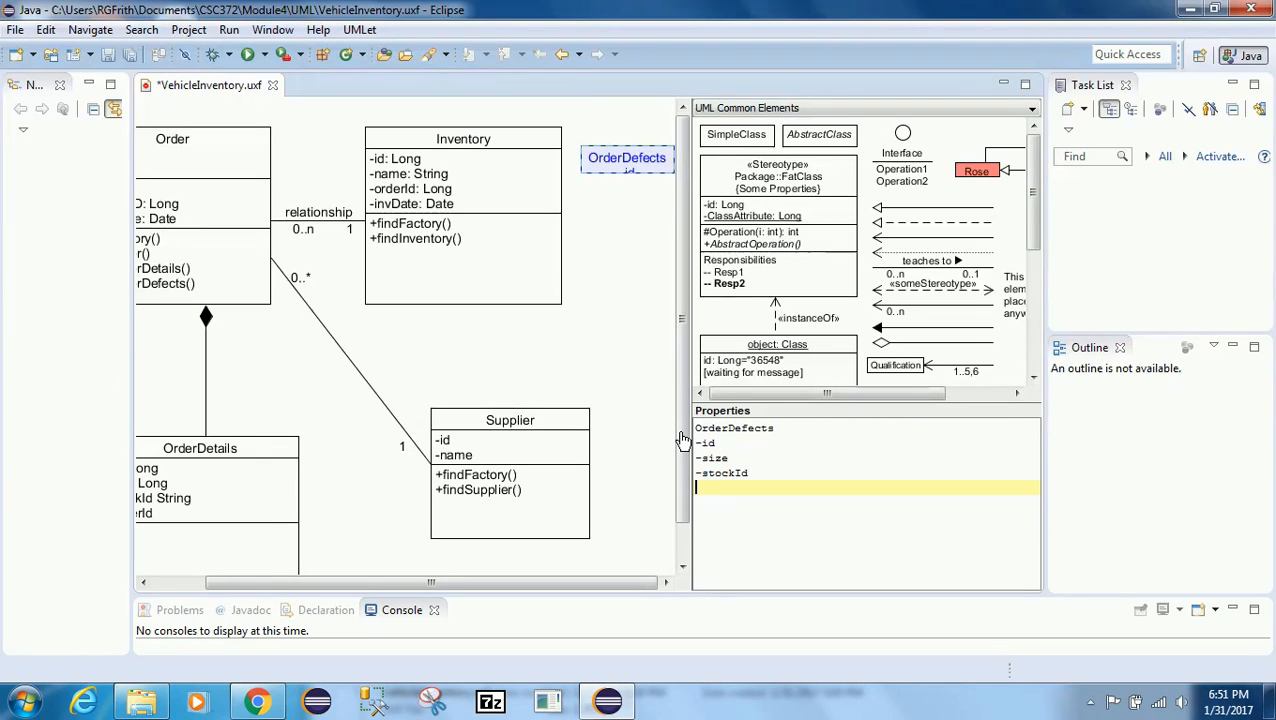
{"action": "type", "text": "-orderId"}
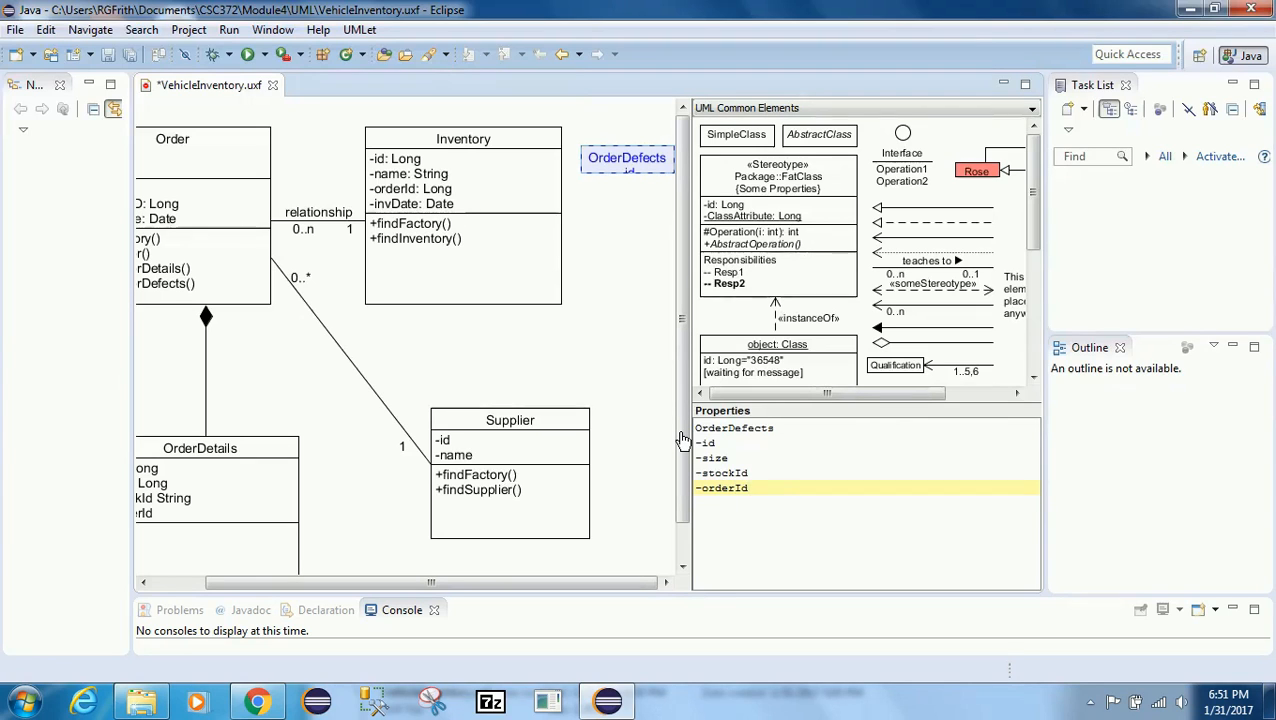
{"action": "key", "text": "Return"}
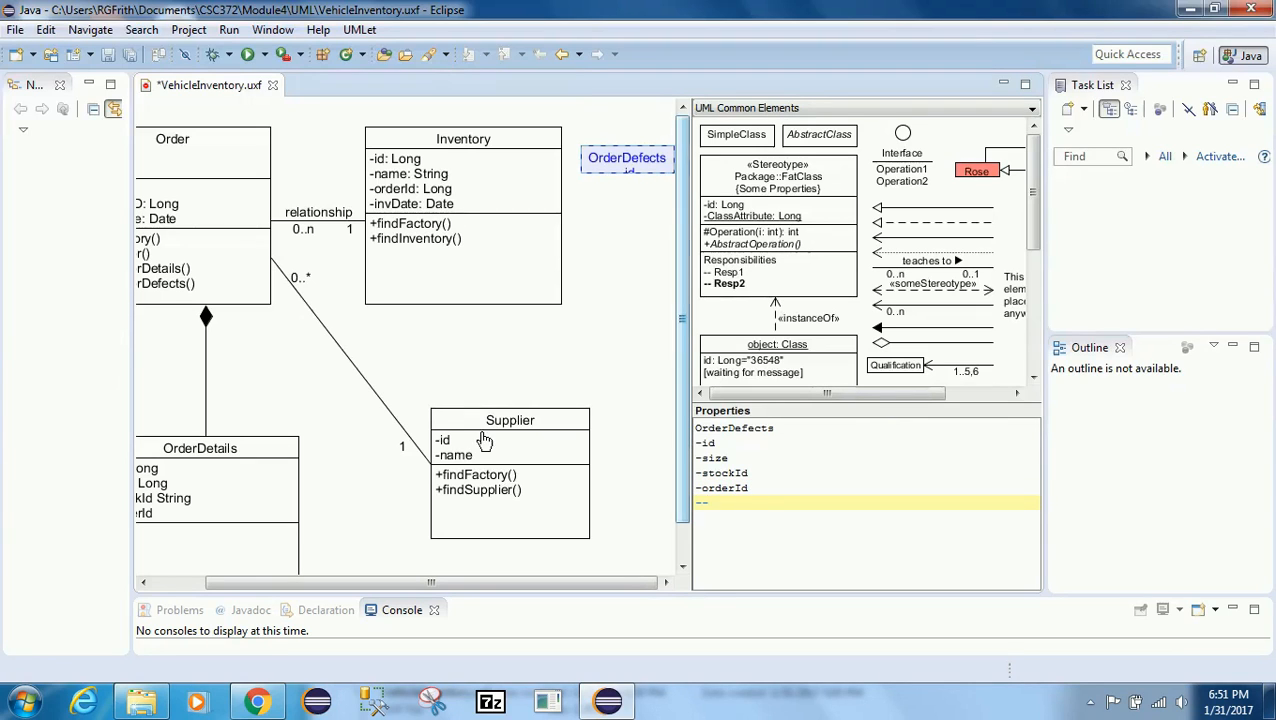
Step: Enlarge the OrderDefects class by extending its bottom edge downward
{"action": "left_click", "coordinate": [600, 297]}
{"action": "left_click", "coordinate": [613, 172]}
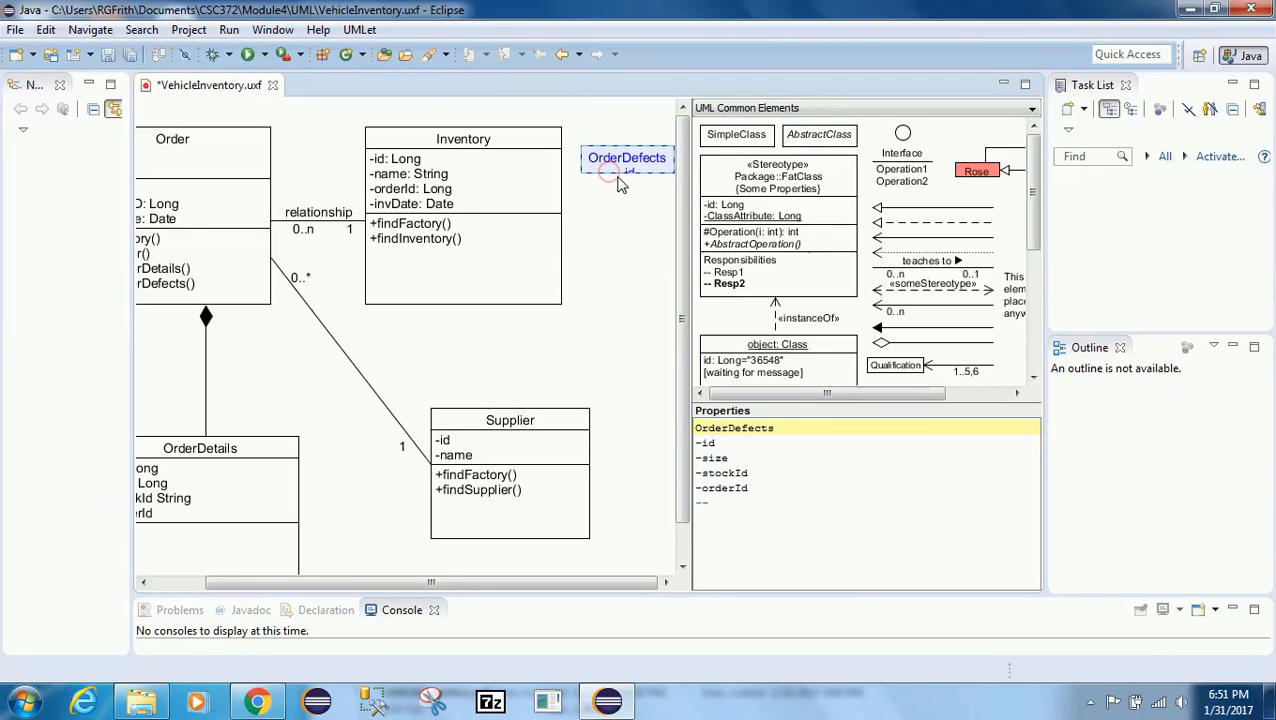
{"action": "left_click_drag", "start_coordinate": [613, 172], "coordinate": [617, 258]}
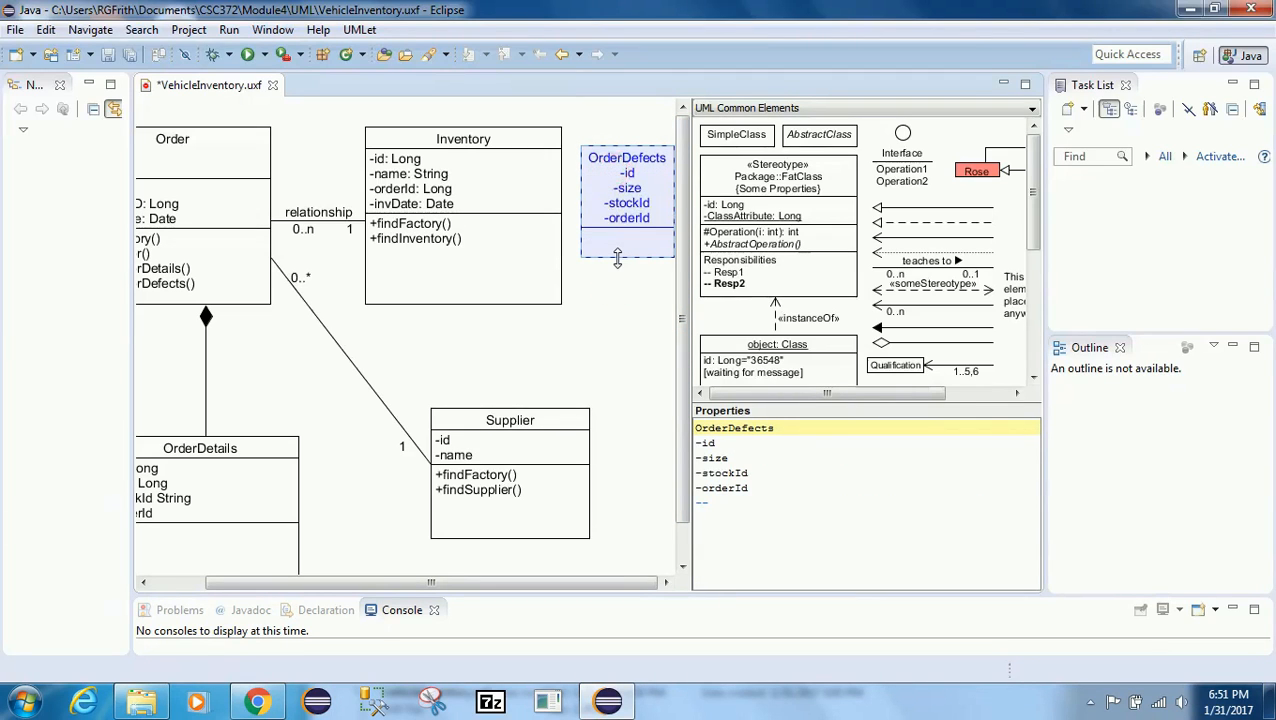
{"action": "left_click", "coordinate": [618, 310]}
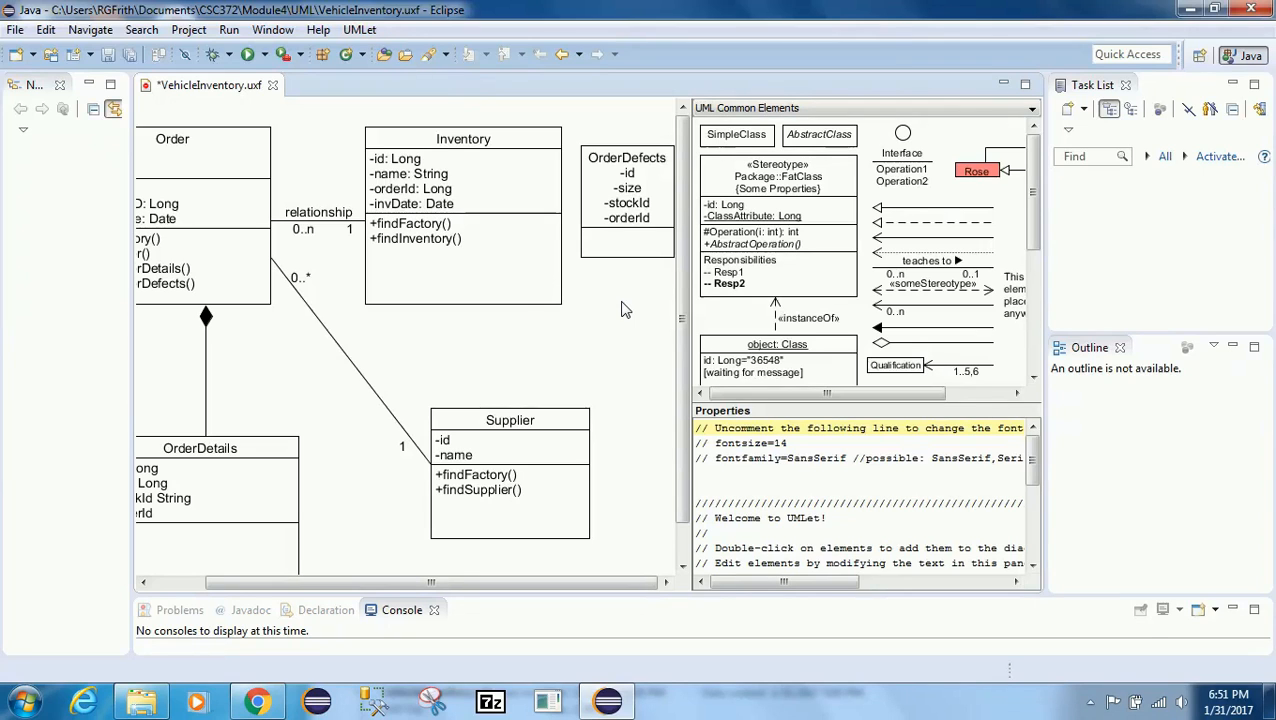
Step: Select the composition between Order and OrderDetails and paste a duplicate of it
{"action": "left_click", "coordinate": [202, 347]}
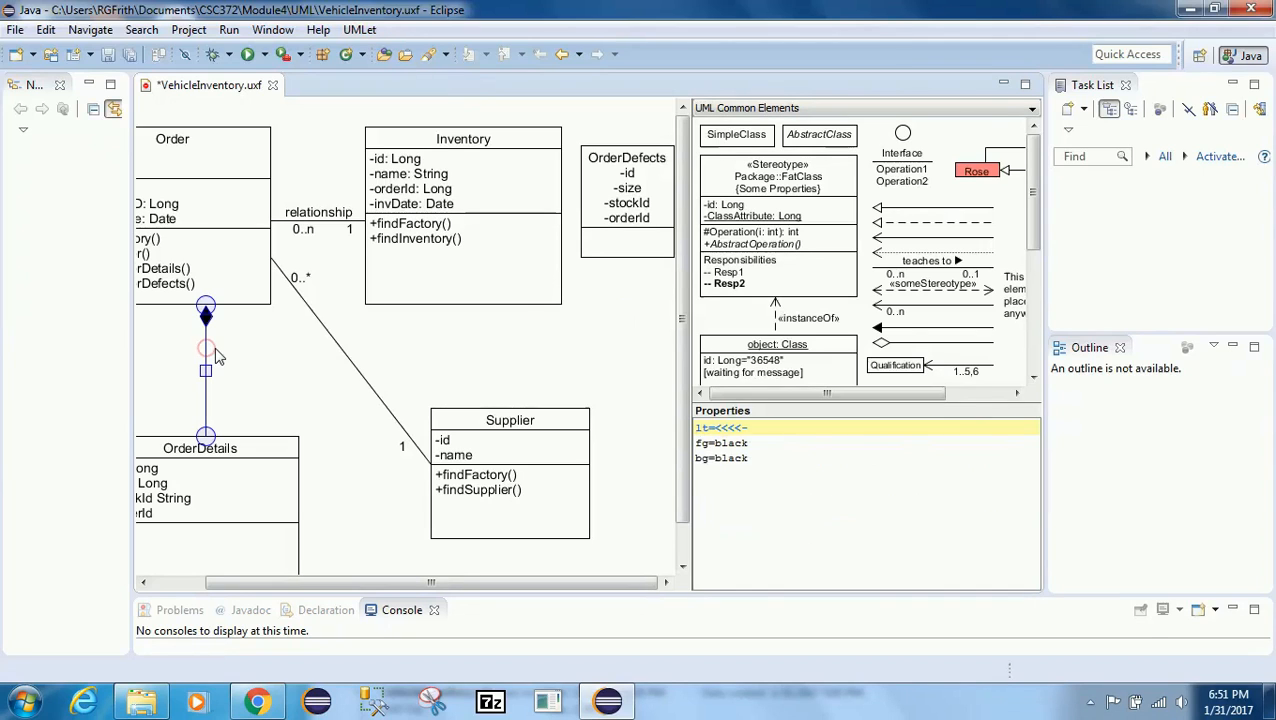
{"action": "key", "text": "ctrl+v"}
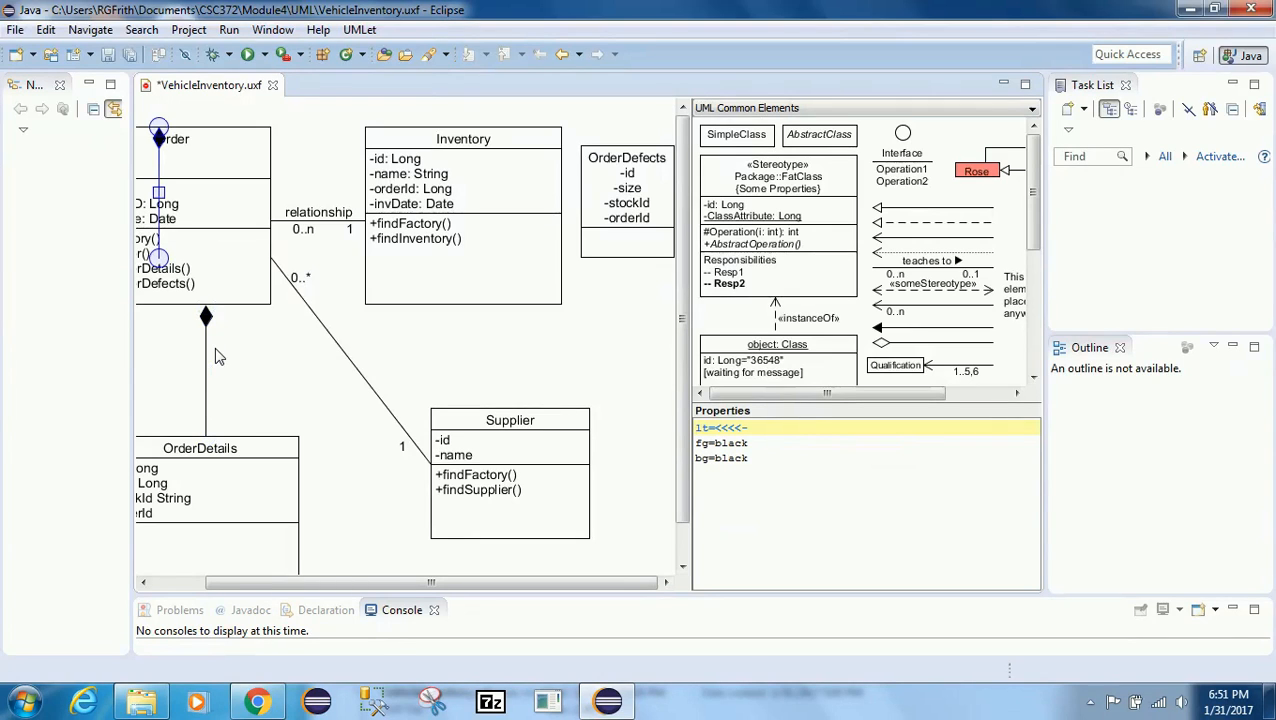
{"action": "mouse_move", "coordinate": [158, 256]}
{"action": "left_mouse_down"}
{"action": "mouse_move", "coordinate": [420, 314]}
{"action": "mouse_move", "coordinate": [177, 240]}
{"action": "left_mouse_up"}
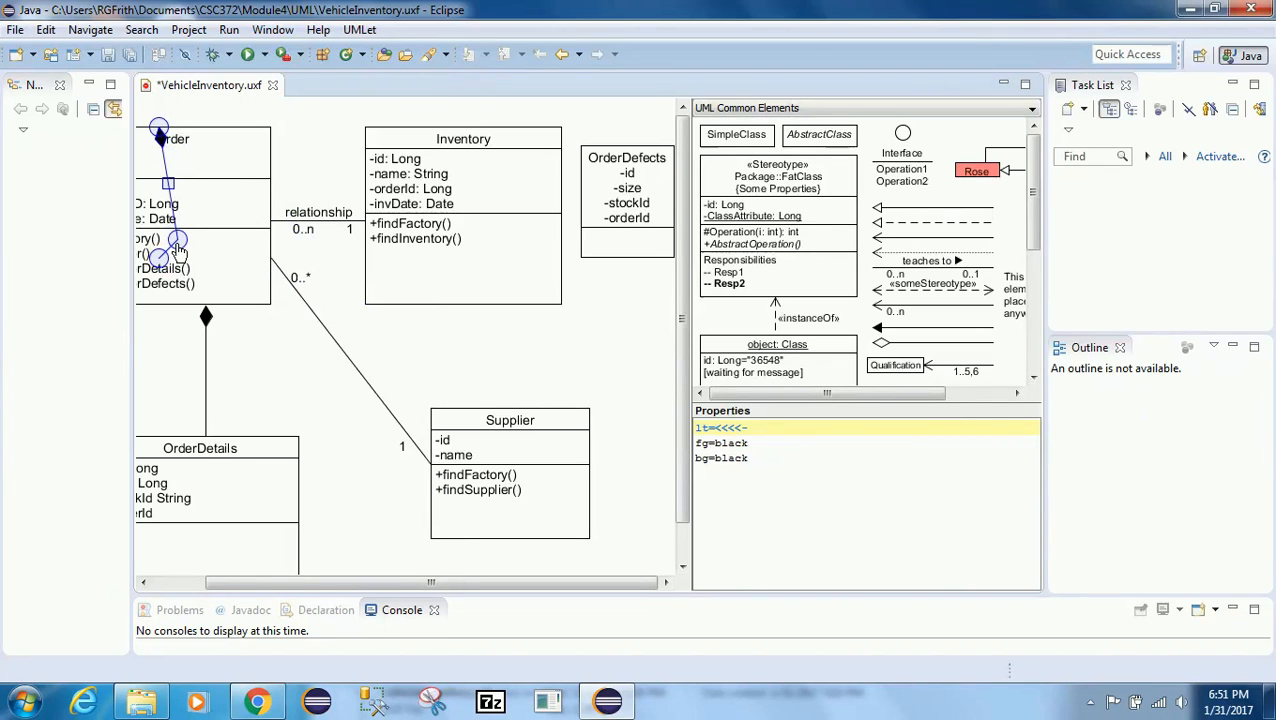
{"action": "left_click", "coordinate": [316, 317]}
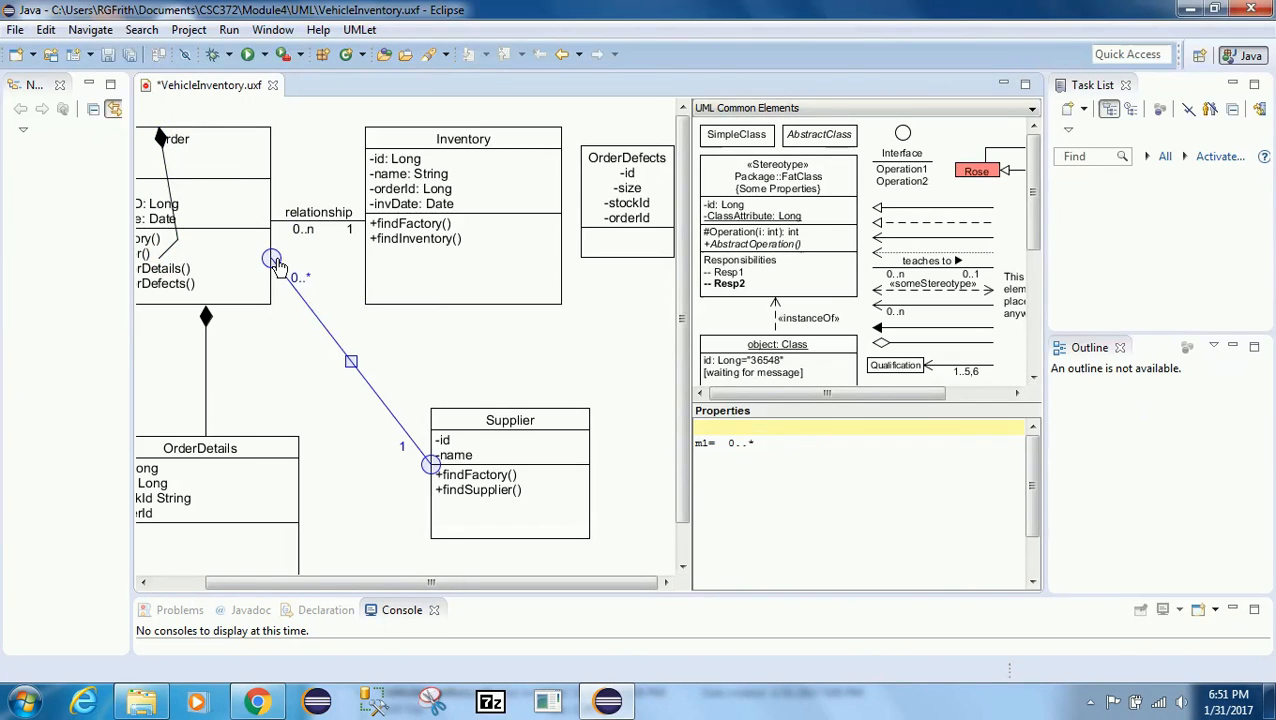
{"action": "left_click", "coordinate": [177, 242]}
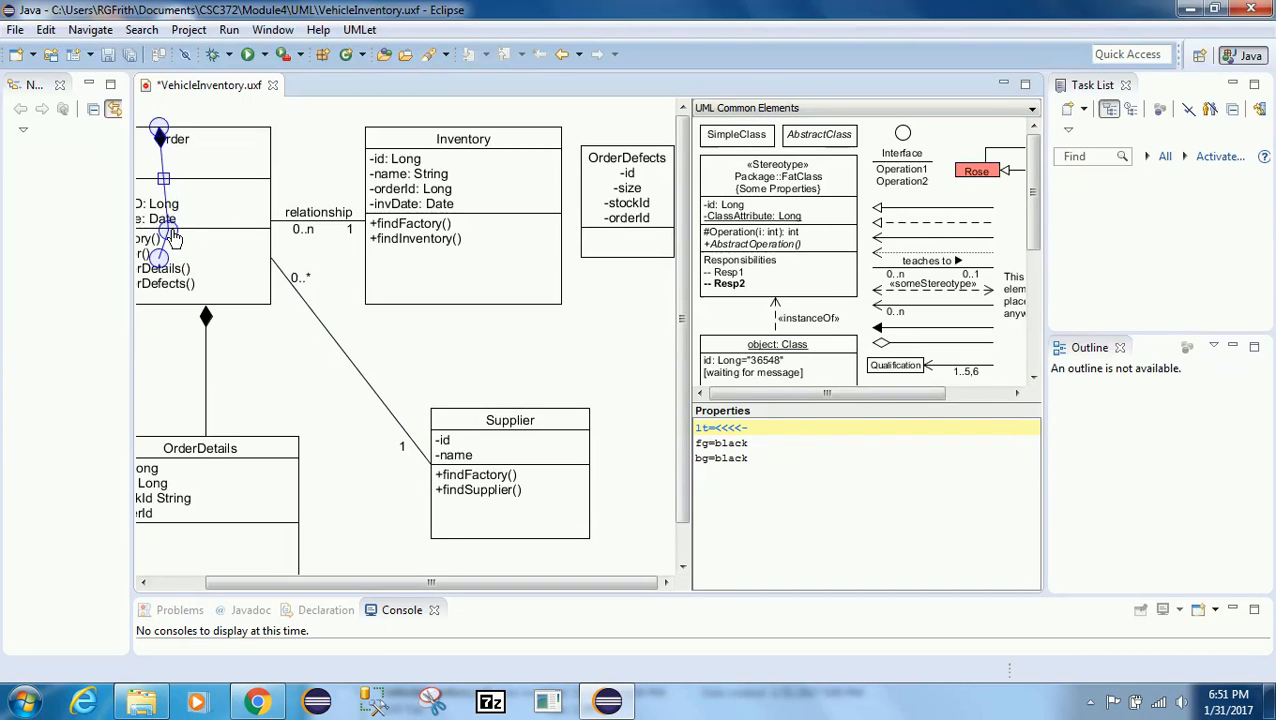
{"action": "key", "text": "Delete"}
{"action": "left_click", "coordinate": [205, 336]}
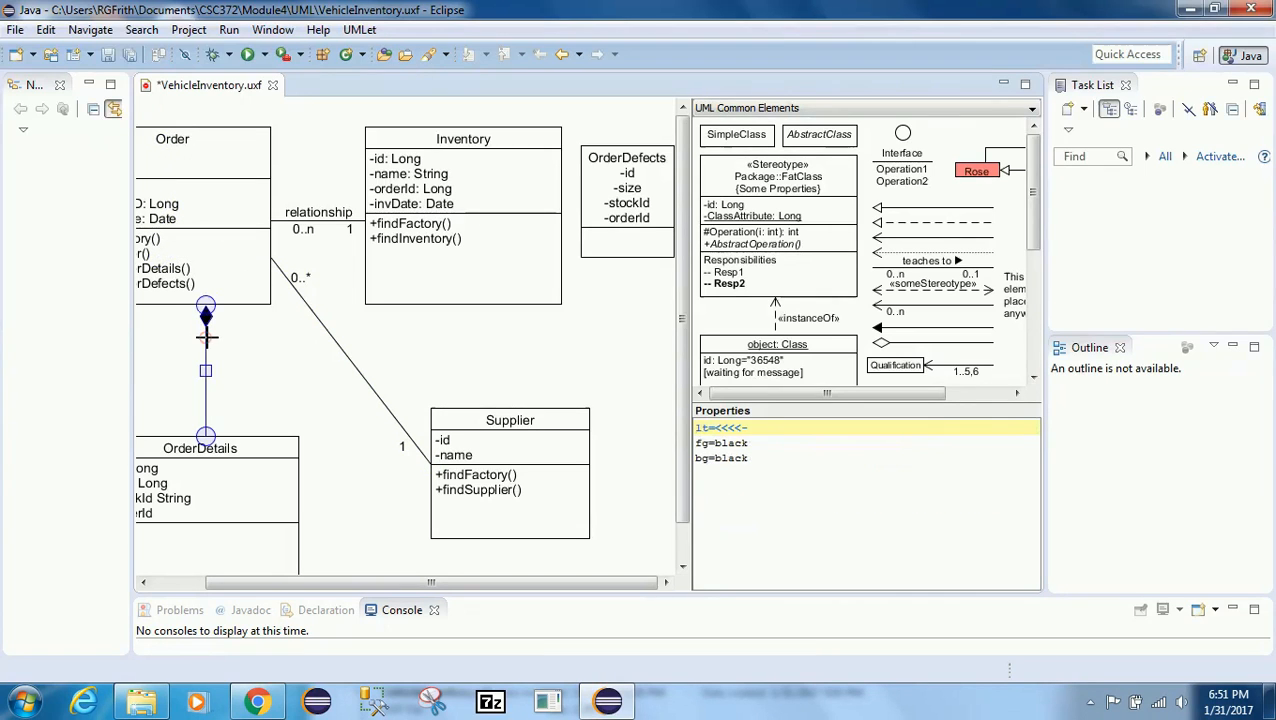
{"action": "key", "text": "ctrl+v"}
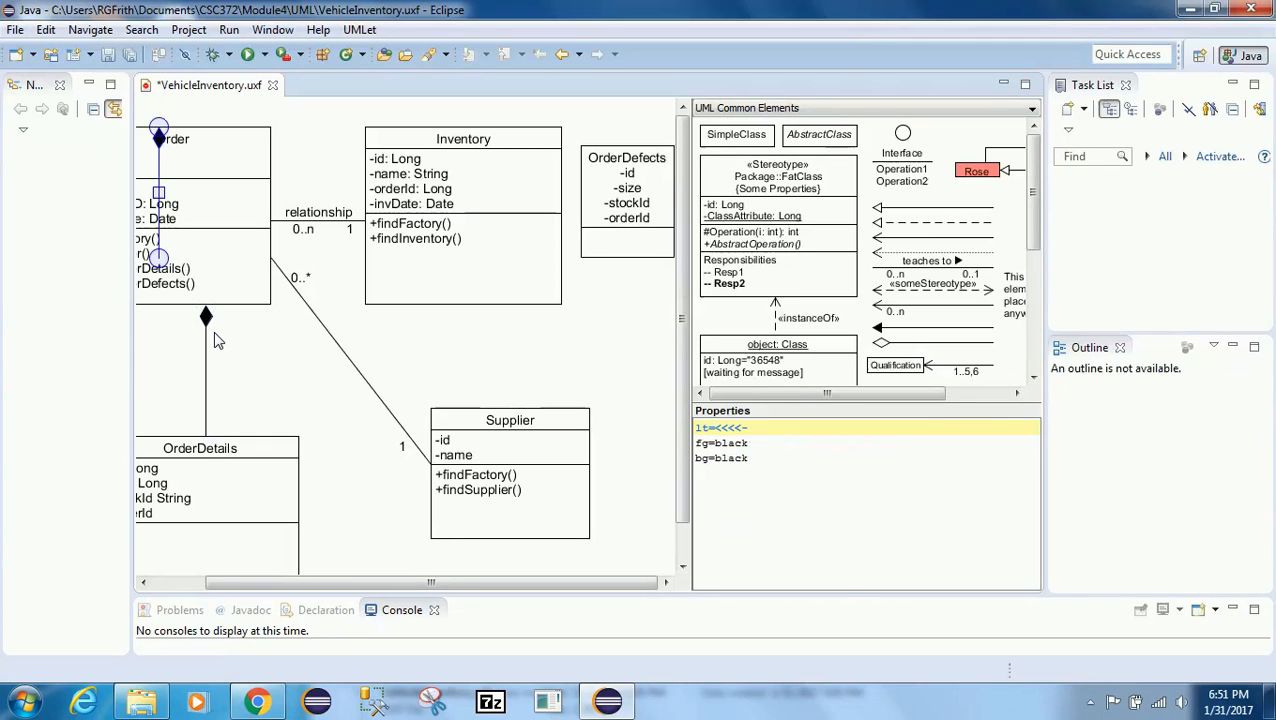
{"action": "left_click_drag", "start_coordinate": [160, 193], "coordinate": [228, 203]}
{"action": "mouse_move", "coordinate": [226, 270]}
{"action": "left_mouse_down"}
{"action": "mouse_move", "coordinate": [245, 288]}
{"action": "mouse_move", "coordinate": [215, 277]}
{"action": "left_mouse_up"}
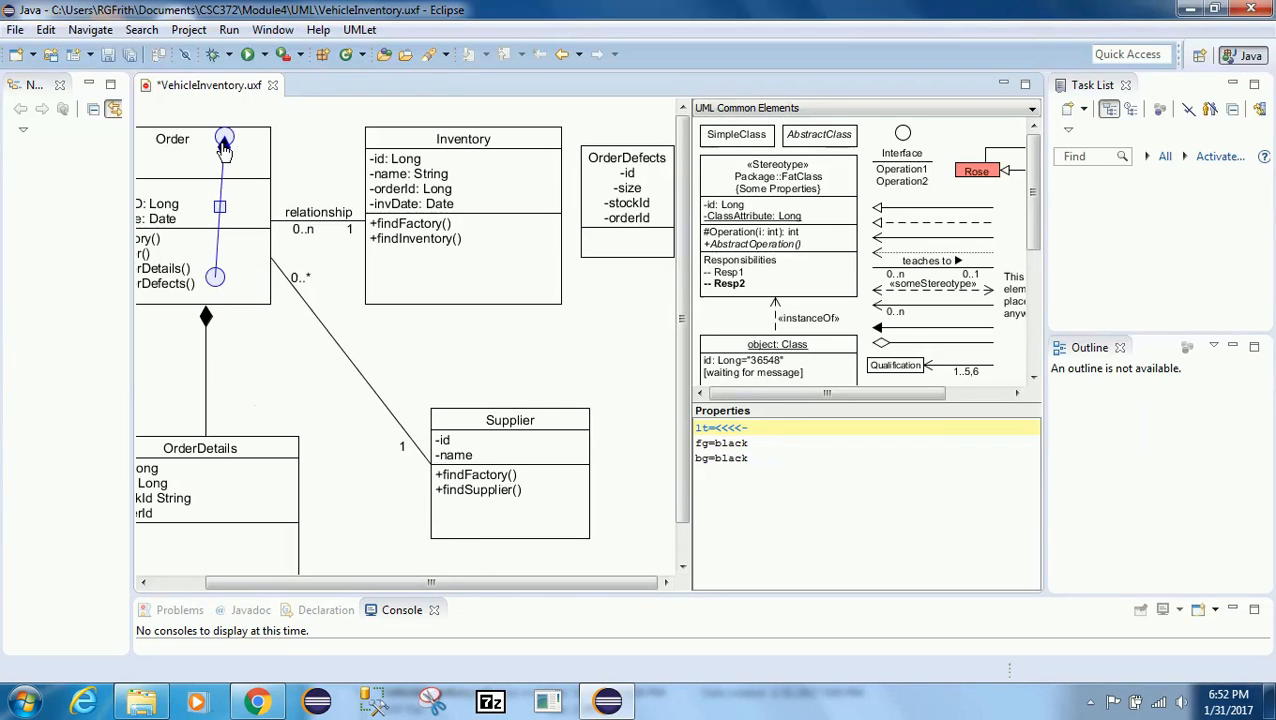
{"action": "left_click_drag", "start_coordinate": [224, 139], "coordinate": [224, 165]}
{"action": "left_click_drag", "start_coordinate": [223, 220], "coordinate": [215, 211]}
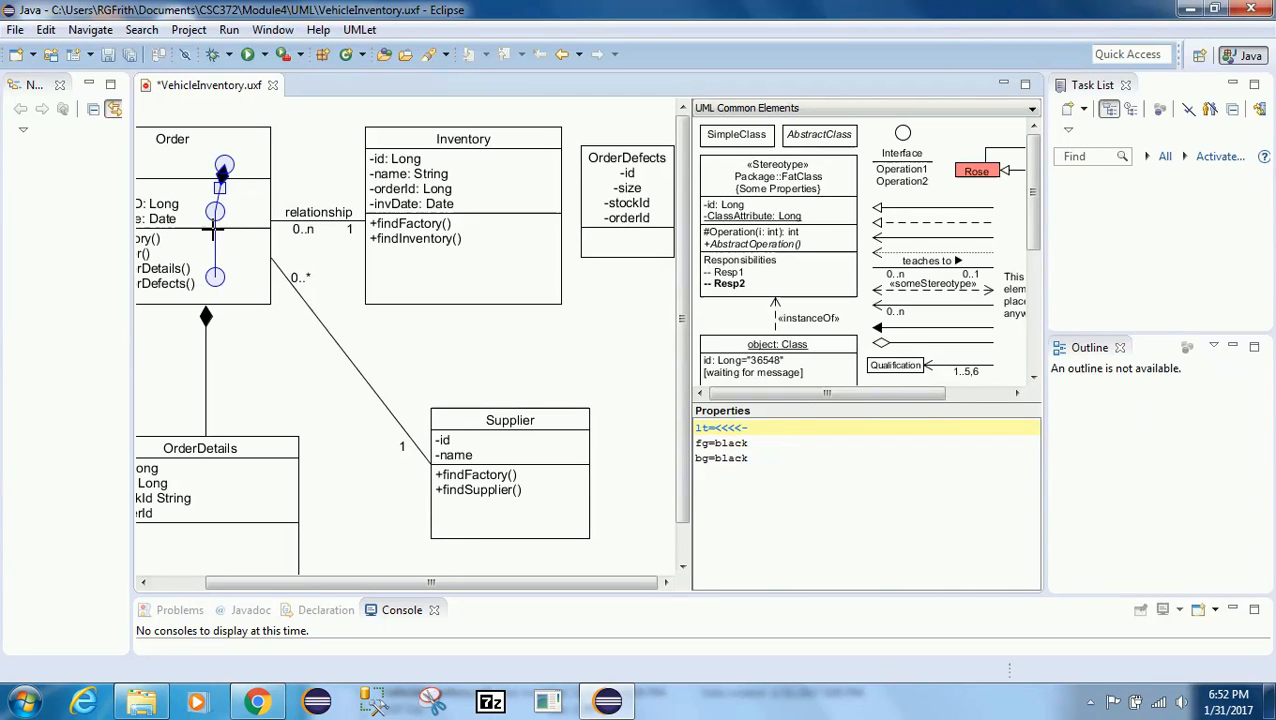
{"action": "key", "text": "Delete"}
Step: Delete the association line between Order and Supplier
{"action": "left_click", "coordinate": [216, 232]}
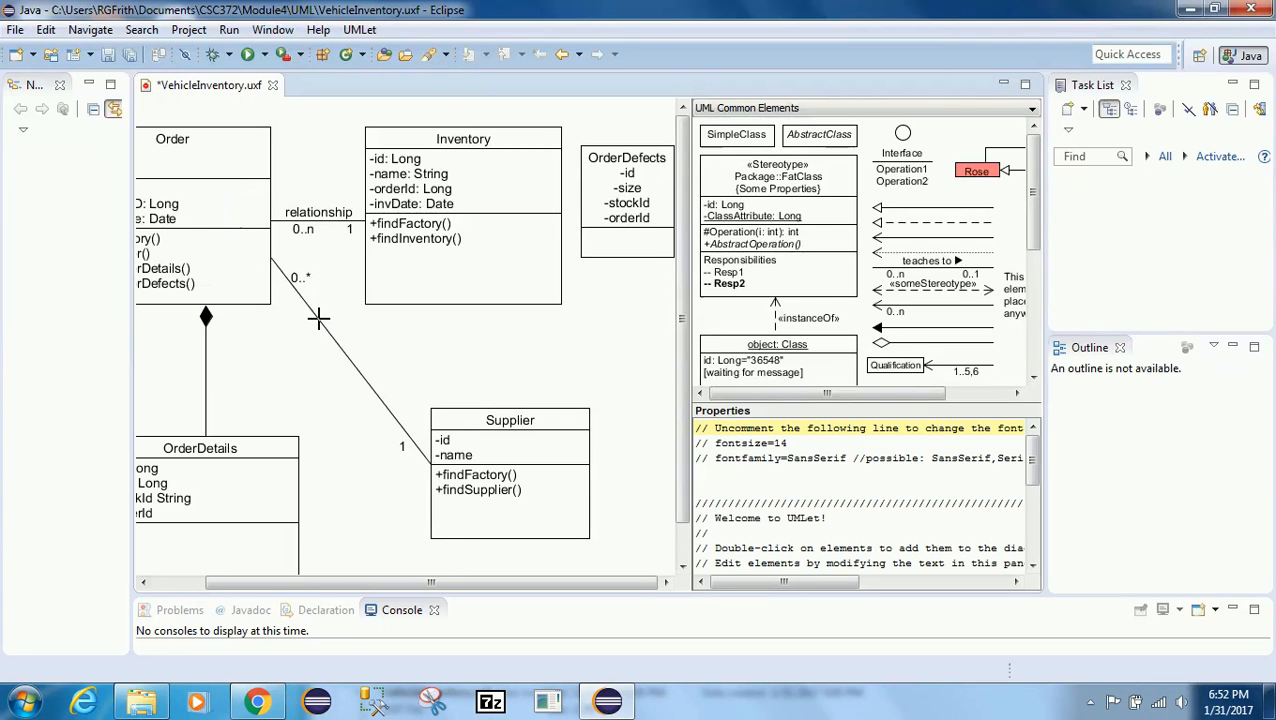
{"action": "left_click", "coordinate": [318, 315]}
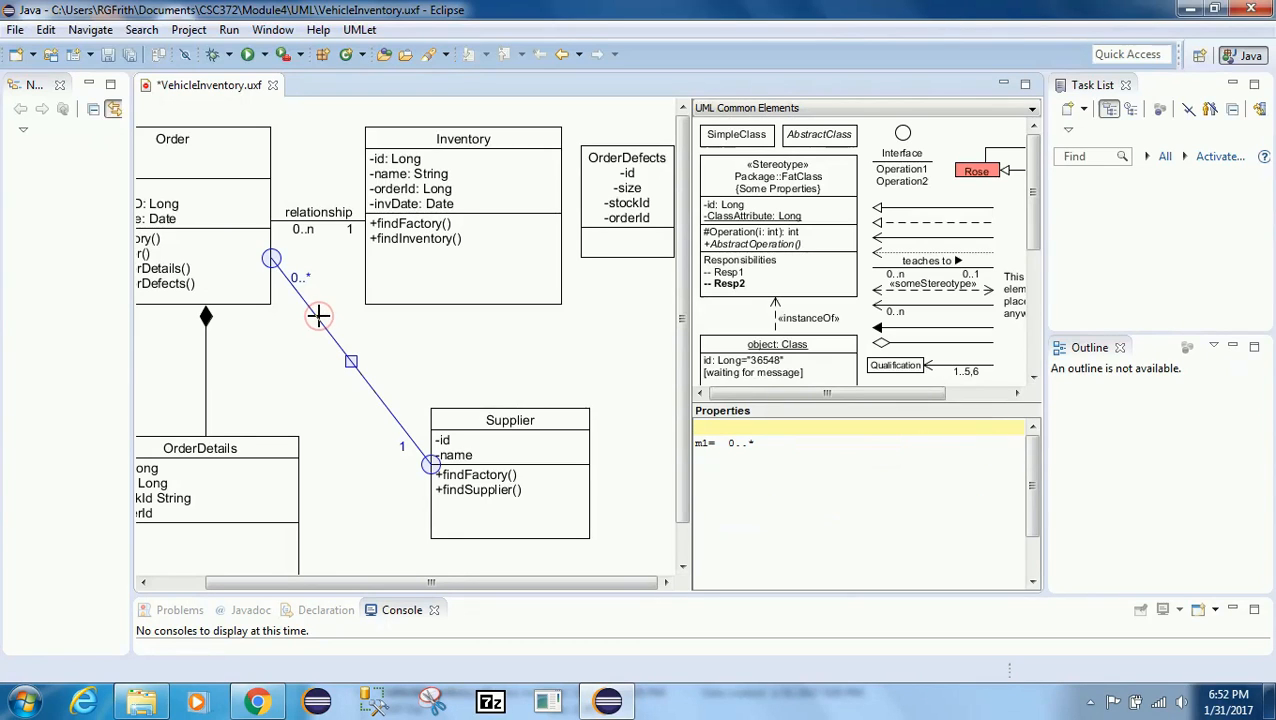
{"action": "key", "text": "Delete"}
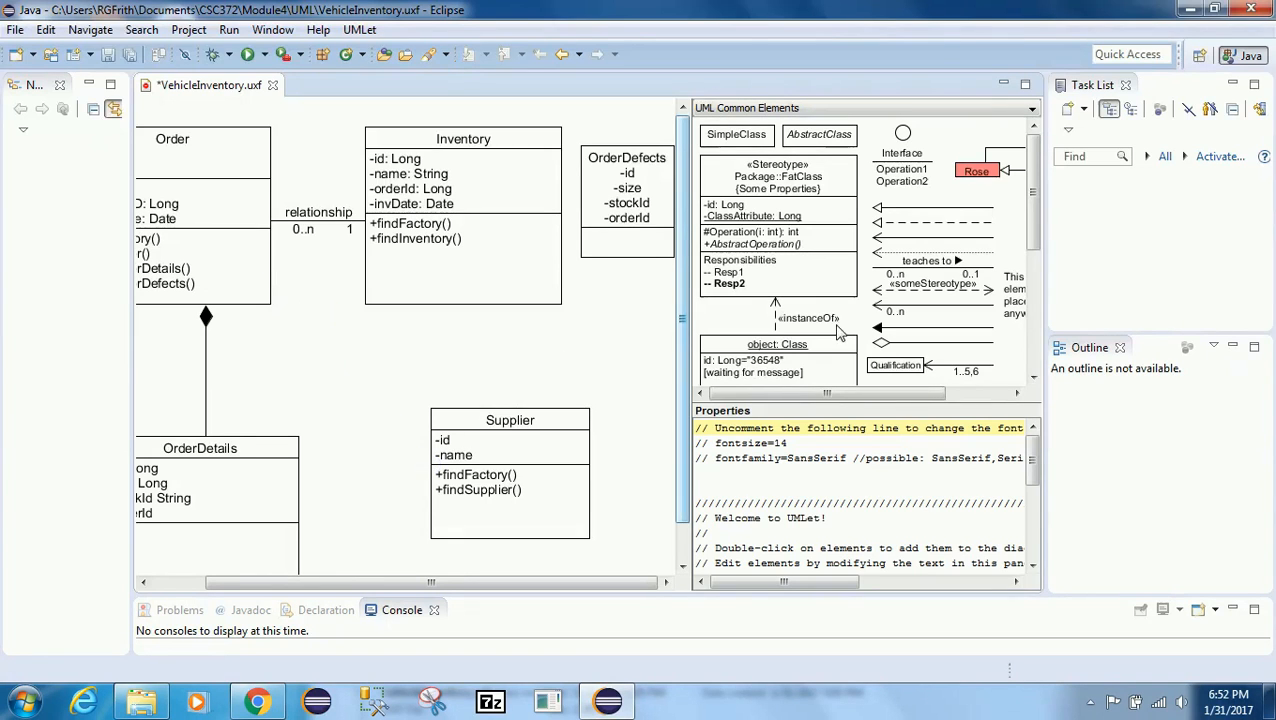
Step: Copy the labelled association from the palette, paste it onto the diagram and connect it between Order and Supplier
{"action": "left_click", "coordinate": [902, 272]}
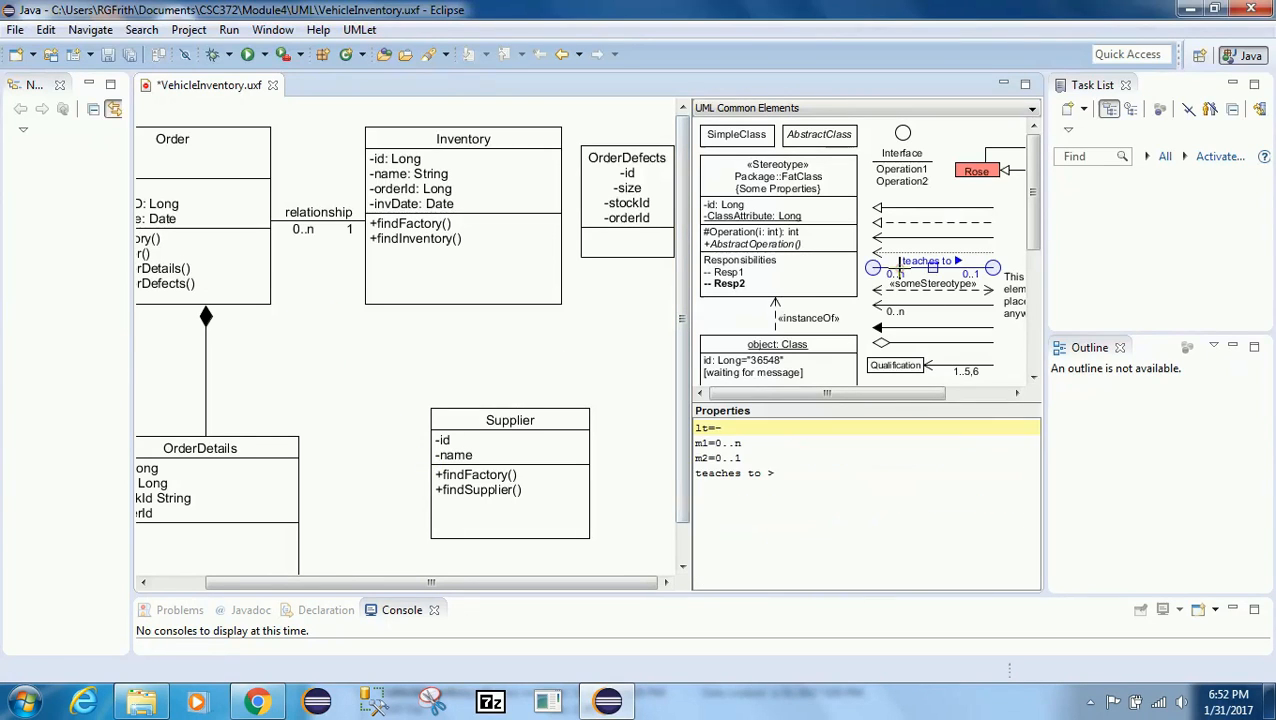
{"action": "right_click", "coordinate": [902, 274]}
{"action": "left_click", "coordinate": [940, 302]}
{"action": "right_click", "coordinate": [336, 360]}
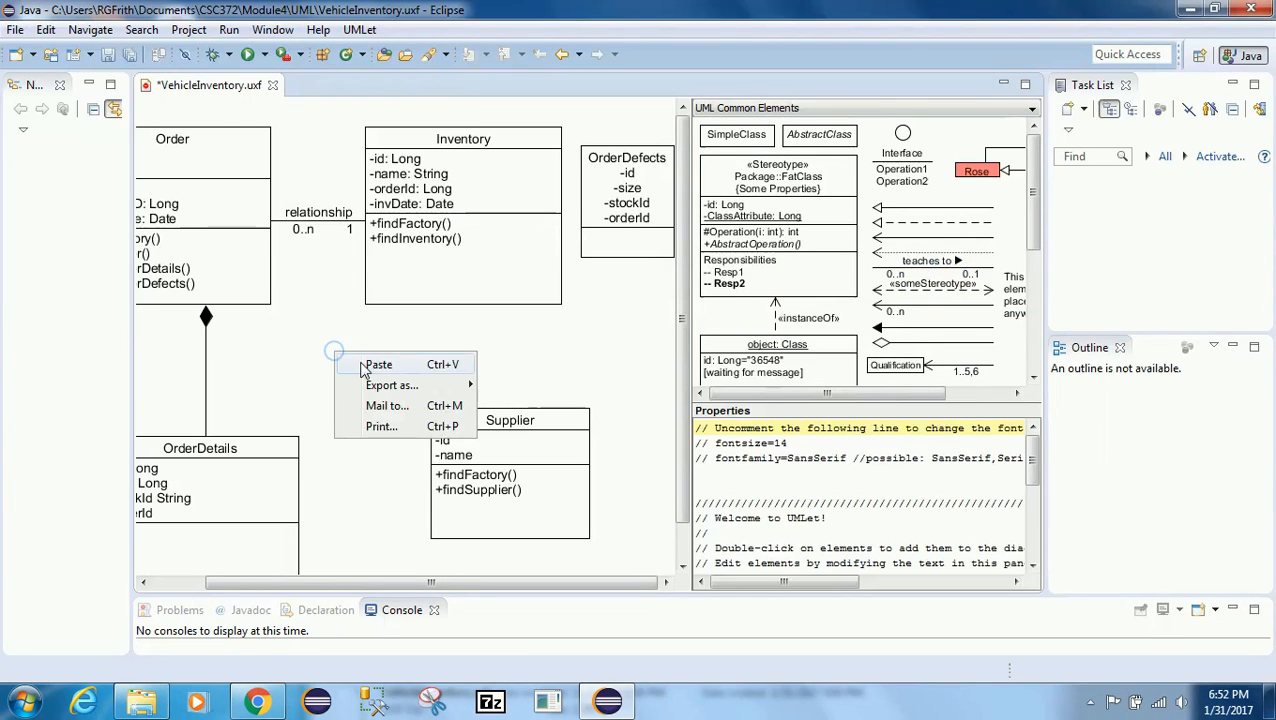
{"action": "left_click", "coordinate": [364, 364]}
{"action": "left_click_drag", "start_coordinate": [303, 138], "coordinate": [429, 482]}
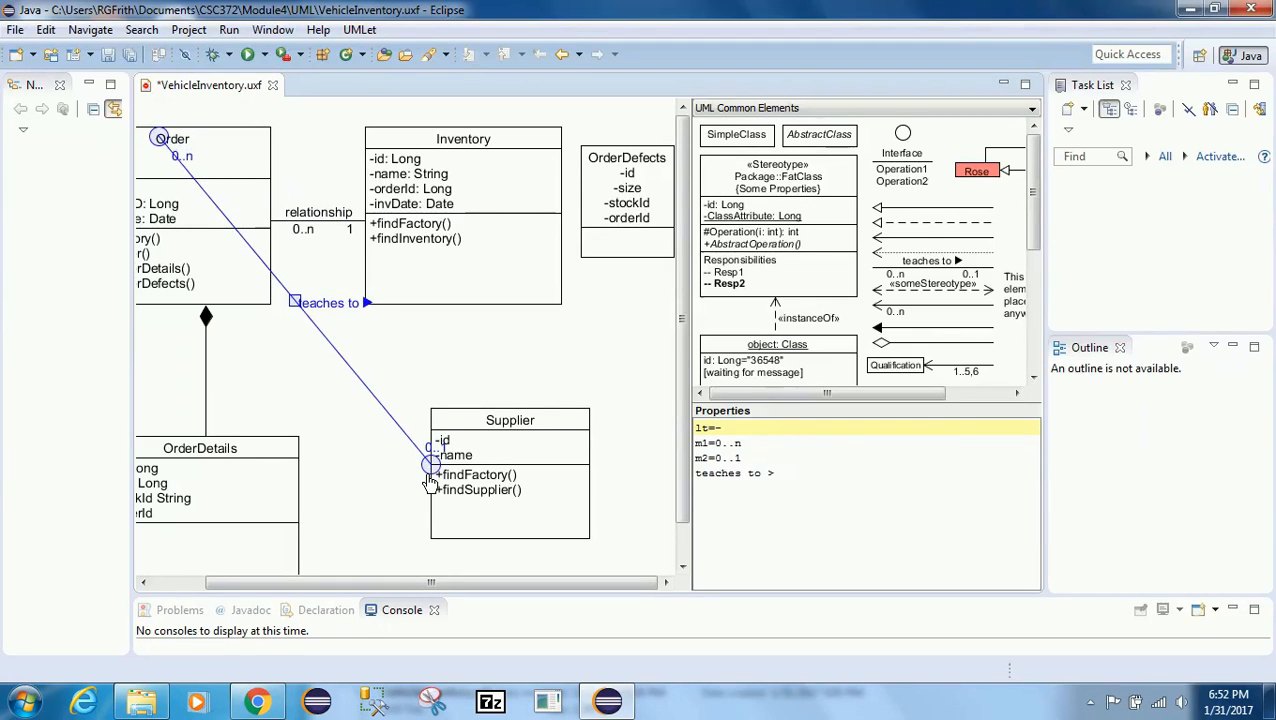
{"action": "left_click_drag", "start_coordinate": [405, 431], "coordinate": [325, 372]}
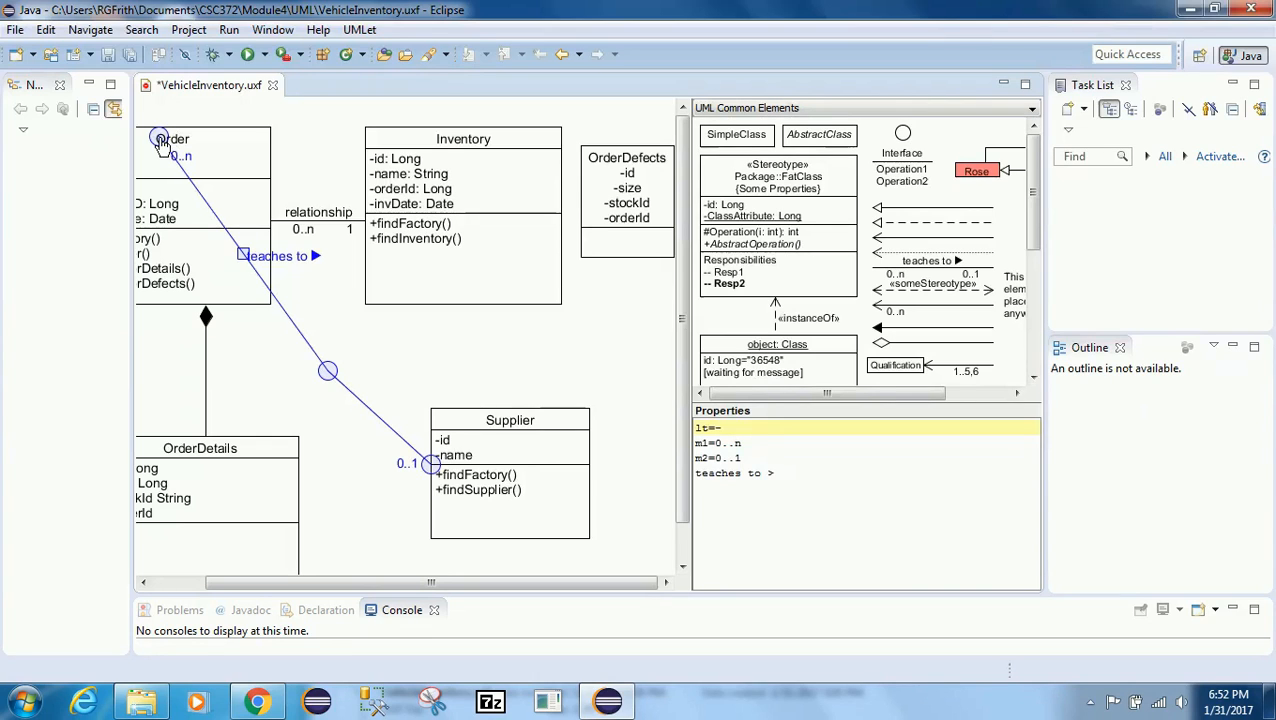
{"action": "left_click_drag", "start_coordinate": [162, 137], "coordinate": [272, 270]}
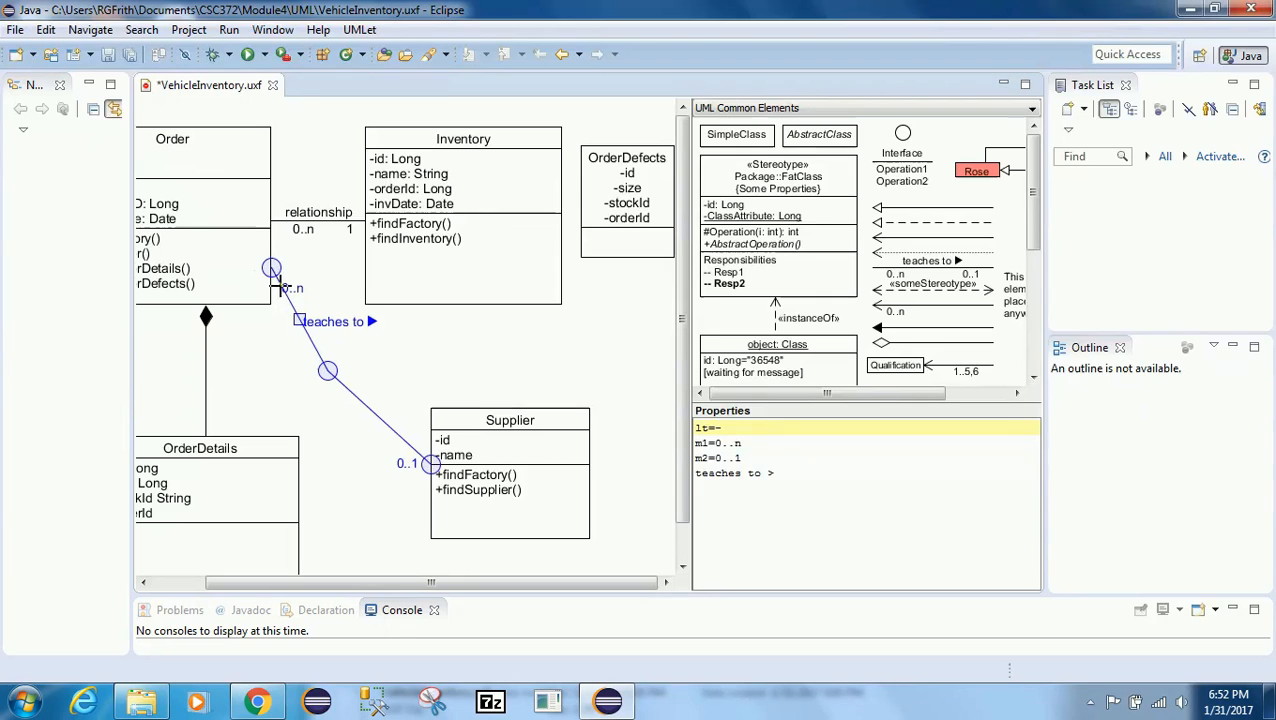
{"action": "left_click_drag", "start_coordinate": [289, 303], "coordinate": [308, 304]}
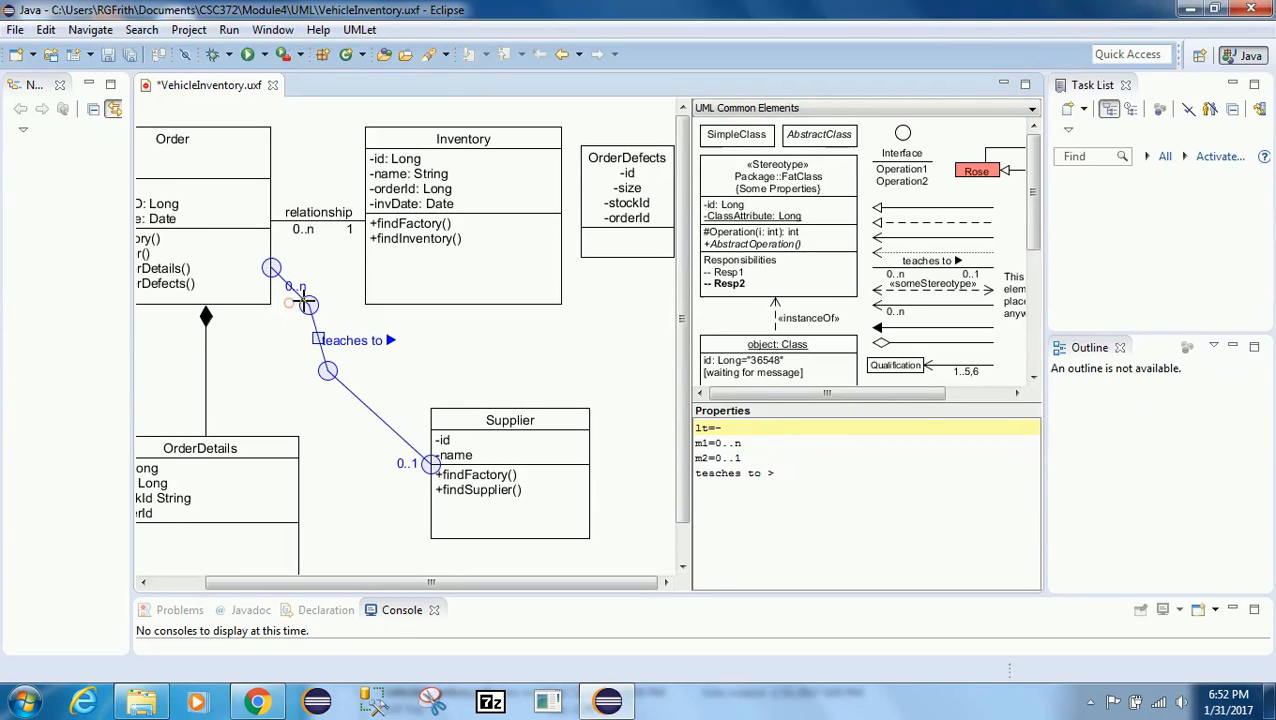
{"action": "left_click", "coordinate": [286, 321]}
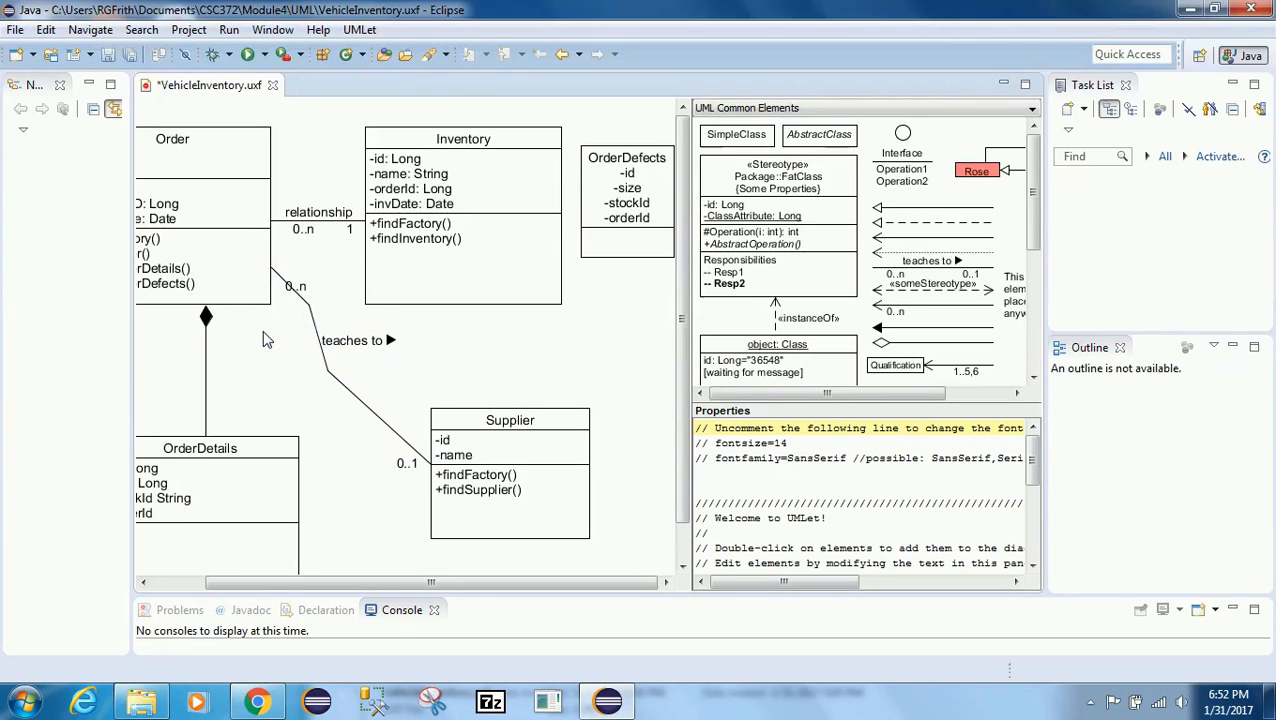
Step: Remove the line-type setting and the teaches to label from the new association's properties
{"action": "left_click", "coordinate": [291, 289]}
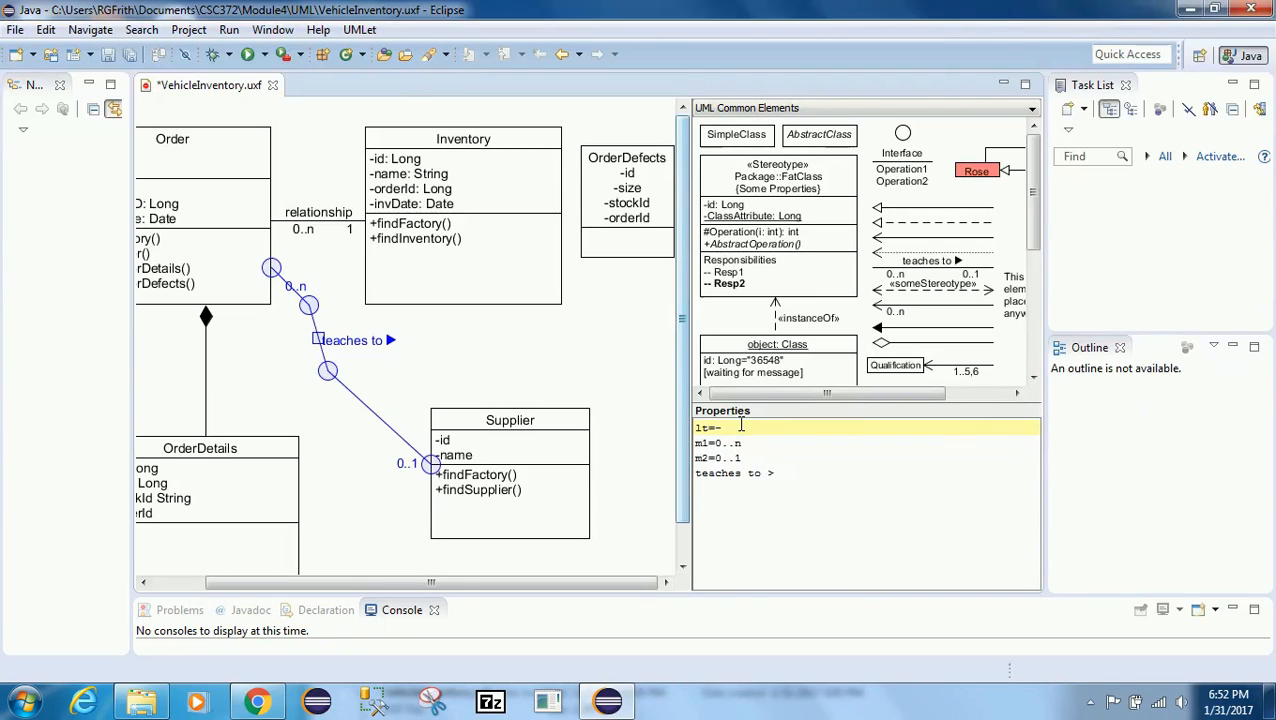
{"action": "left_click_drag", "start_coordinate": [728, 427], "coordinate": [672, 424]}
{"action": "key", "text": "BackSpace"}
{"action": "key", "text": "Delete"}
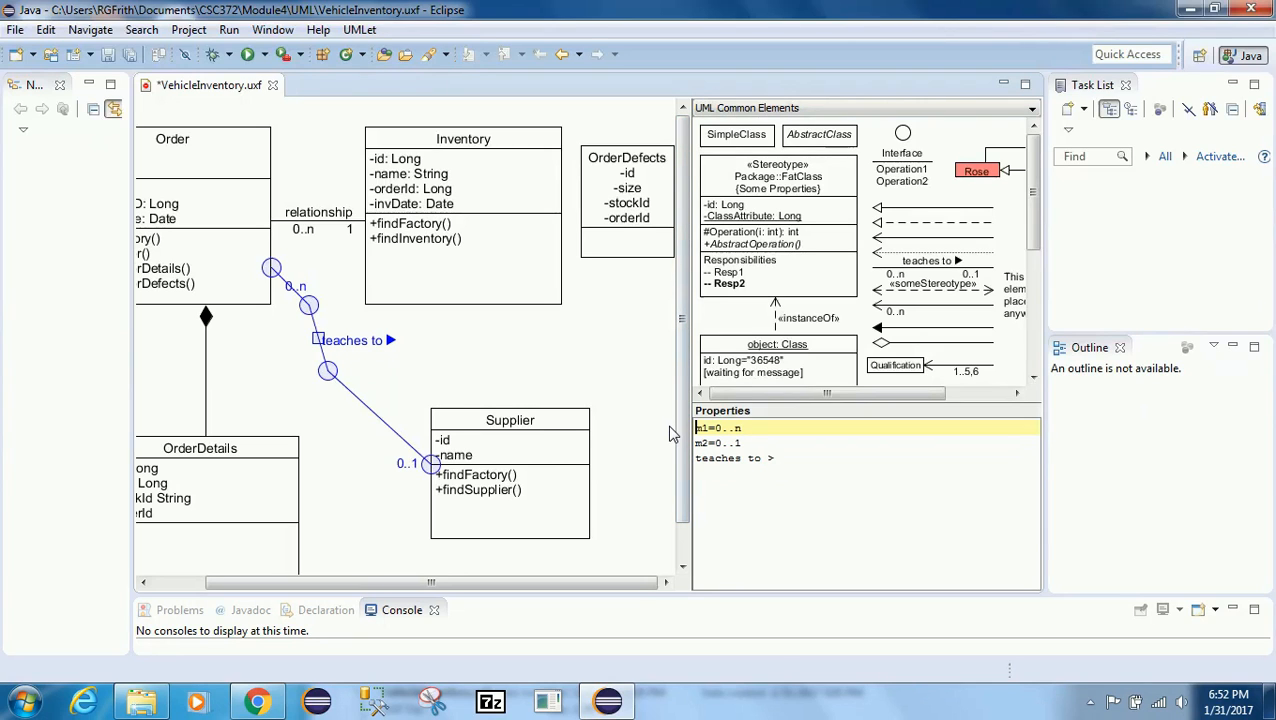
{"action": "left_click_drag", "start_coordinate": [753, 458], "coordinate": [672, 460]}
{"action": "key", "text": "BackSpace"}
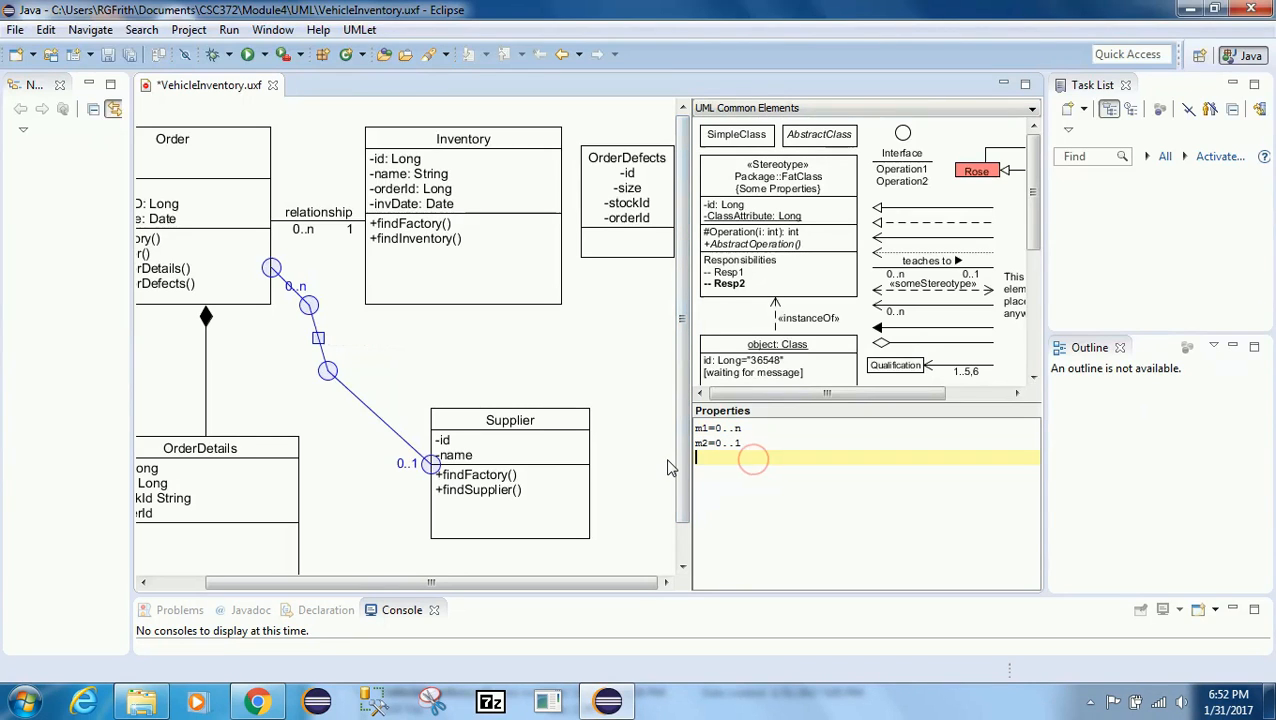
Step: Set the new association's multiplicities to m1=0..* at Order and m2=1 at Supplier
{"action": "left_click", "coordinate": [716, 428]}
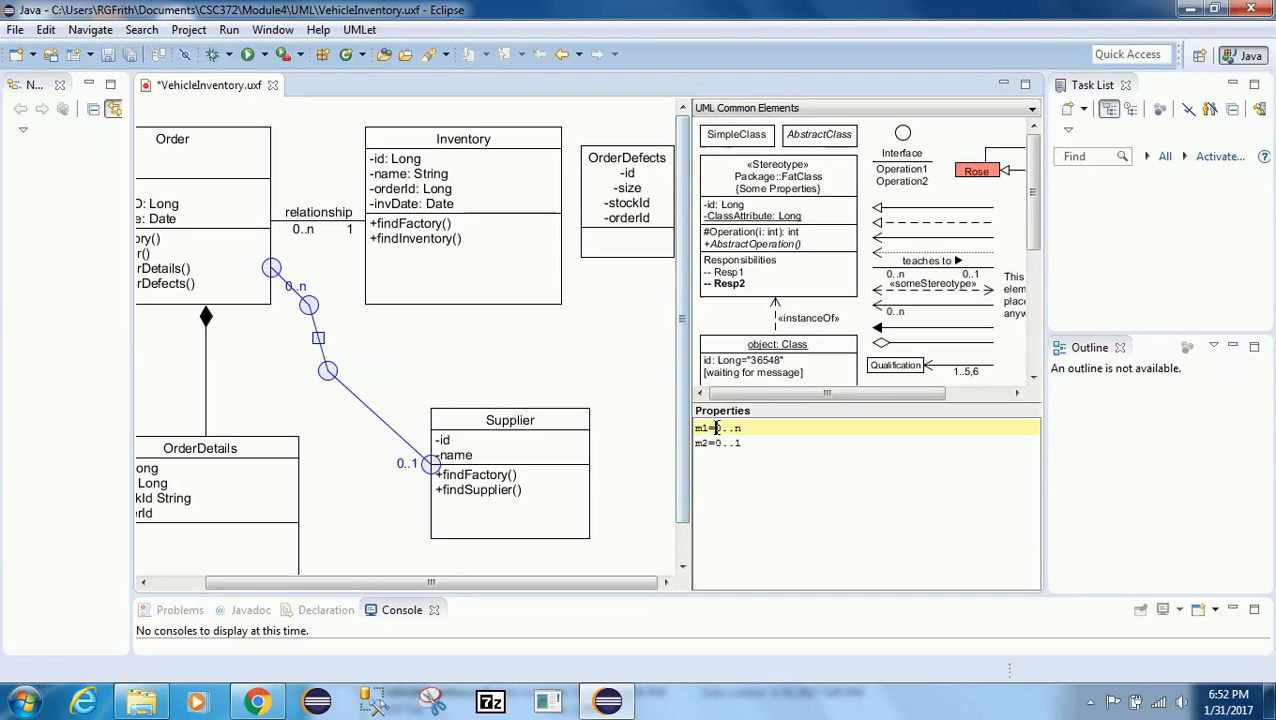
{"action": "type", "text": "1"}
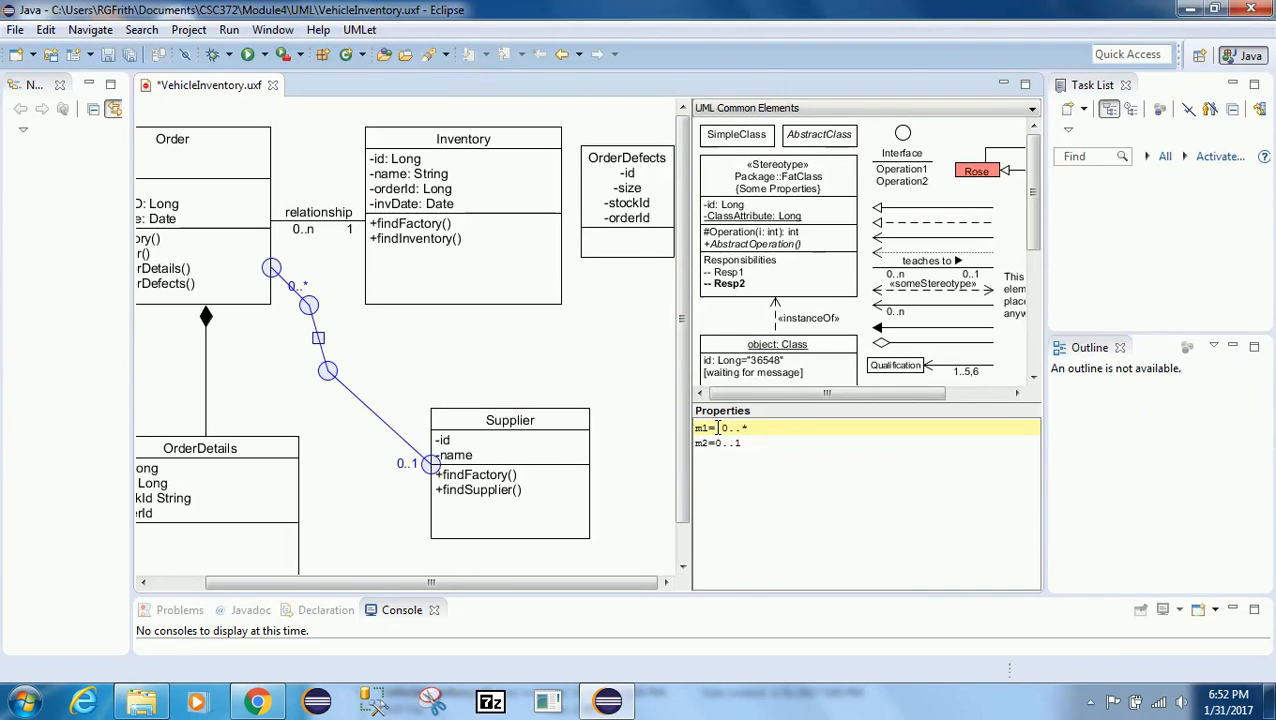
{"action": "key", "text": "Down"}
{"action": "key", "text": "Delete"}
{"action": "key", "text": "Delete"}
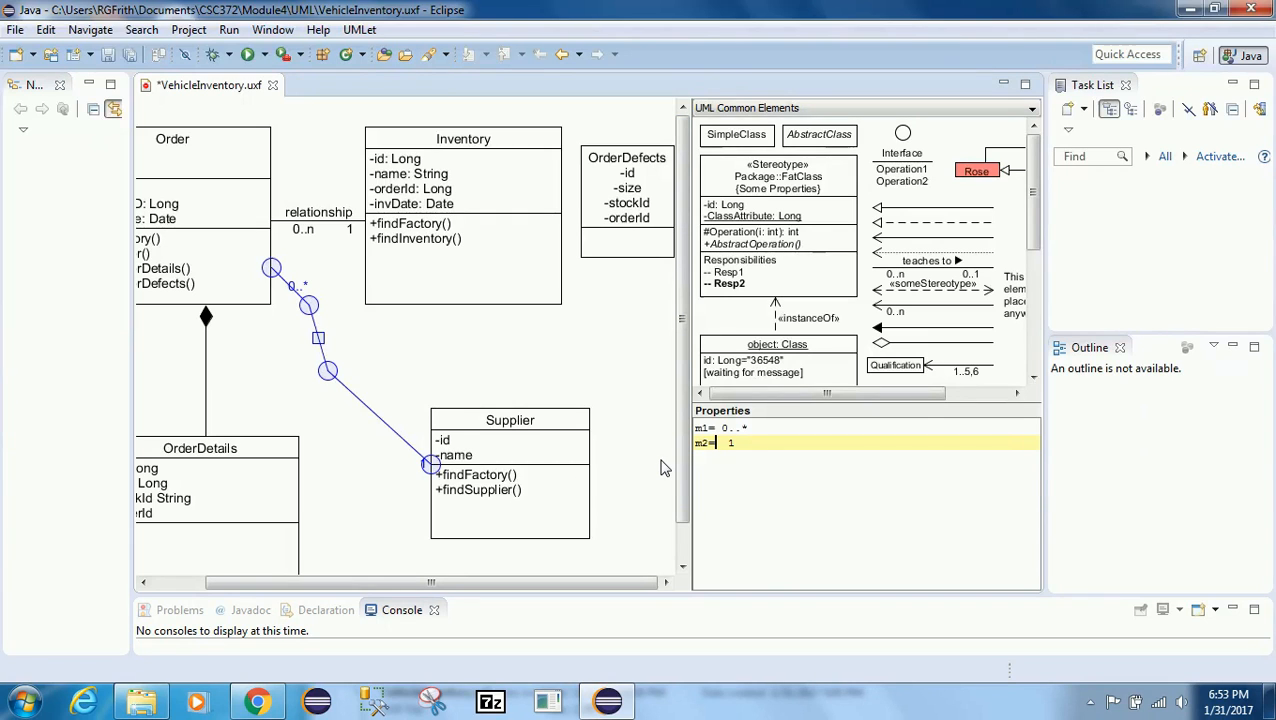
{"action": "key", "text": "BackSpace"}
{"action": "left_click", "coordinate": [355, 435]}
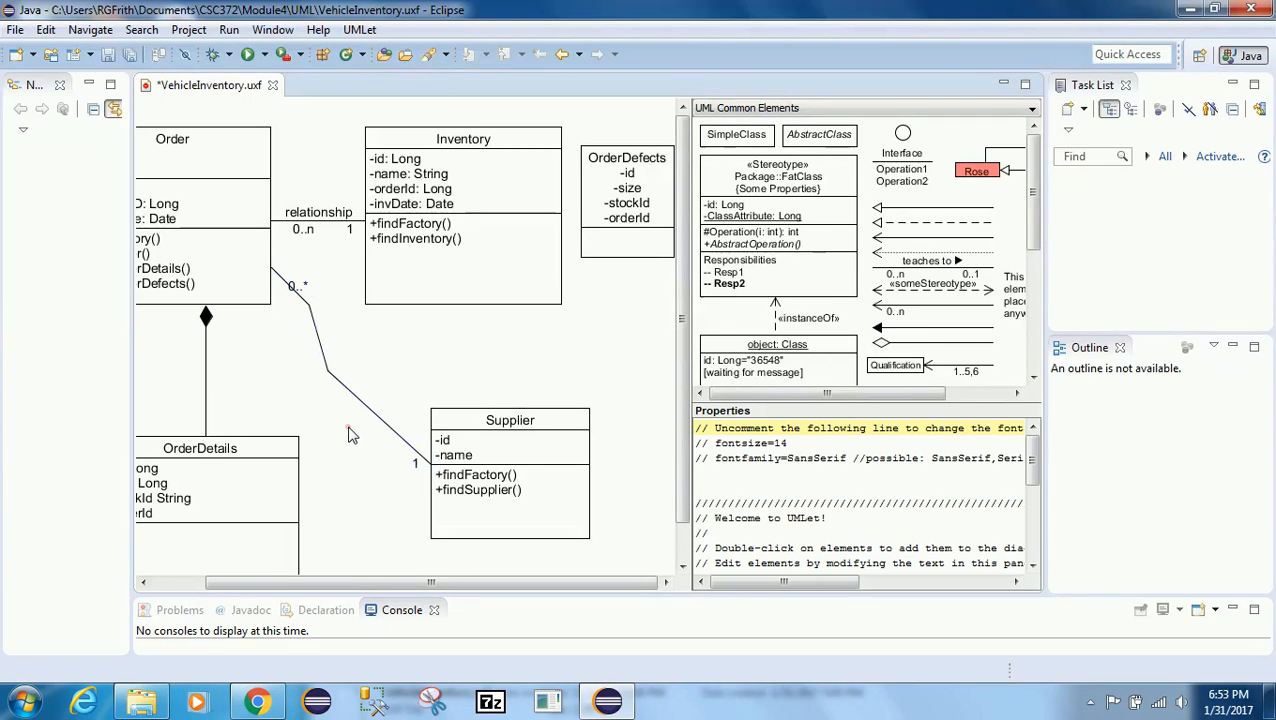
{"action": "left_click", "coordinate": [287, 285]}
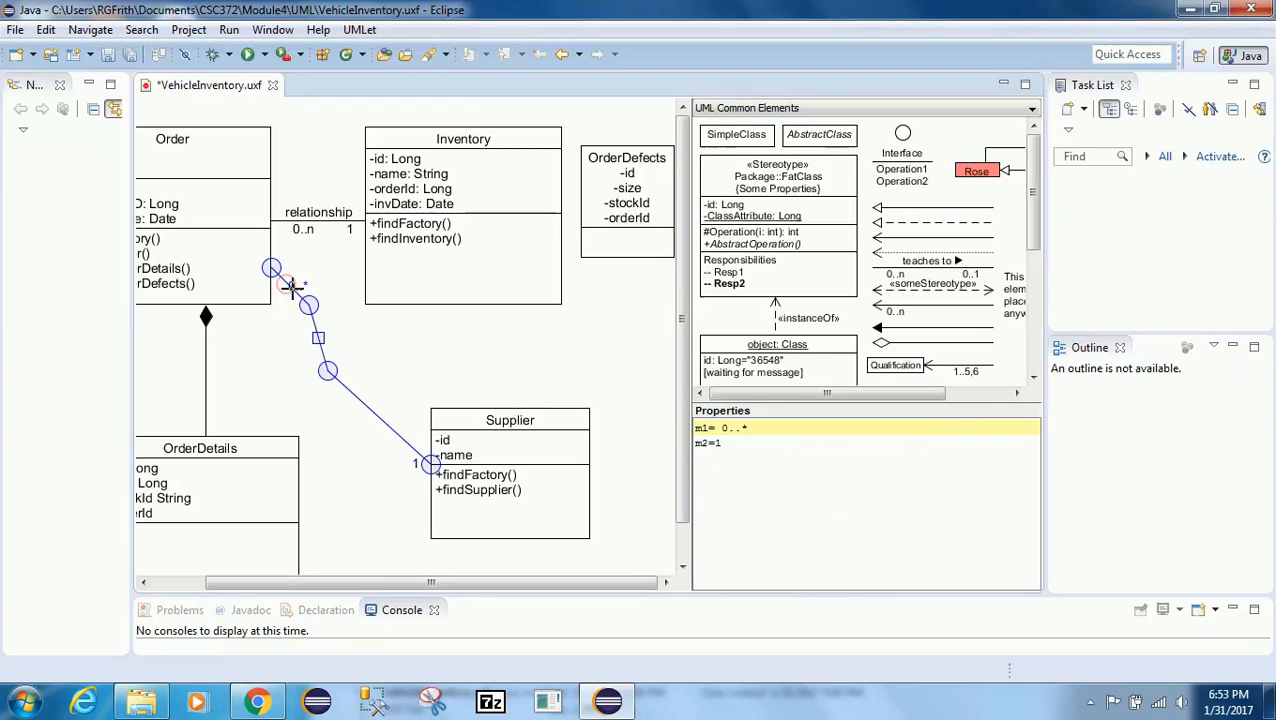
{"action": "left_click", "coordinate": [716, 427]}
{"action": "left_click", "coordinate": [279, 377]}
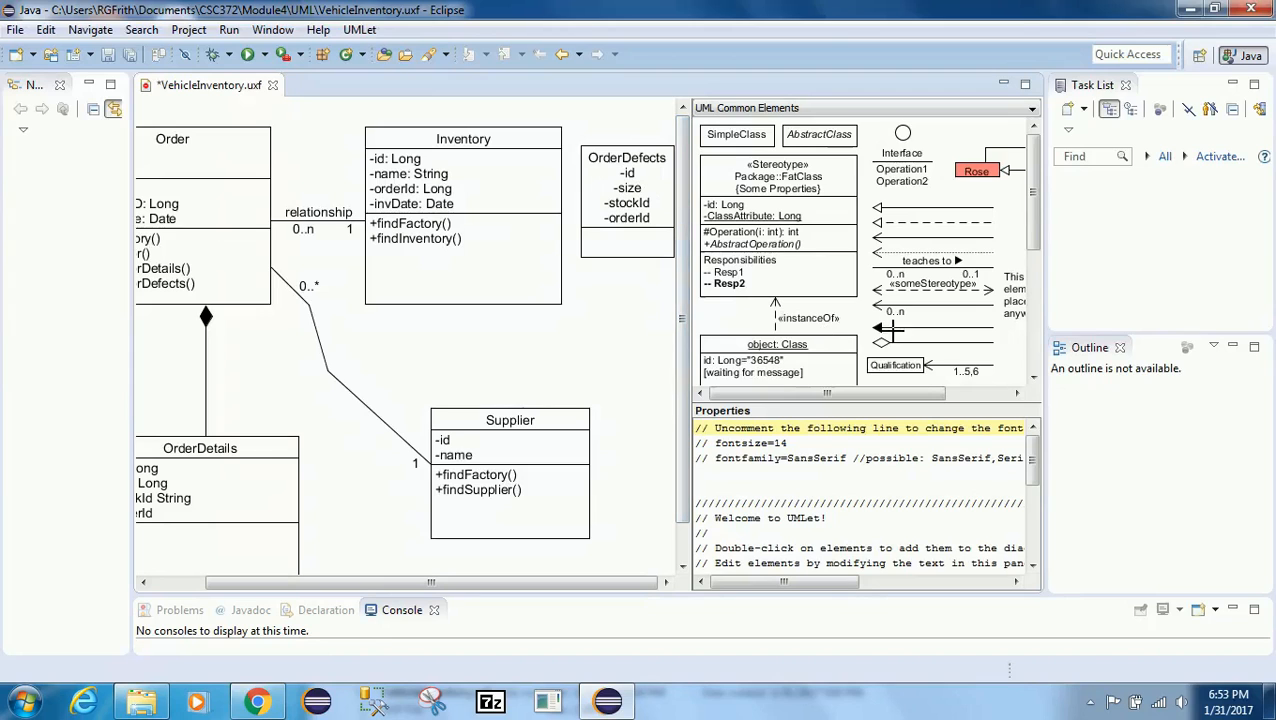
Step: Paste a duplicate composition and connect it from Order's top-right corner to OrderDefects, routing it above Inventory
{"action": "left_click", "coordinate": [205, 362]}
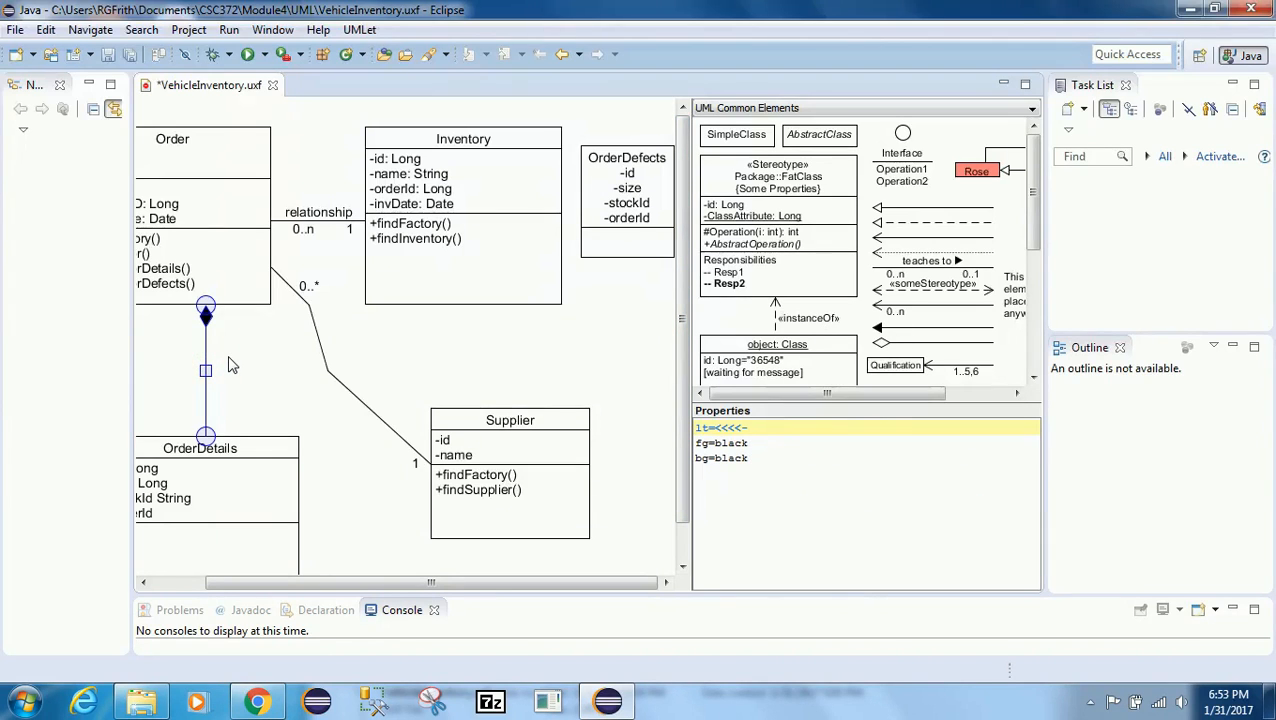
{"action": "key", "text": "ctrl+v"}
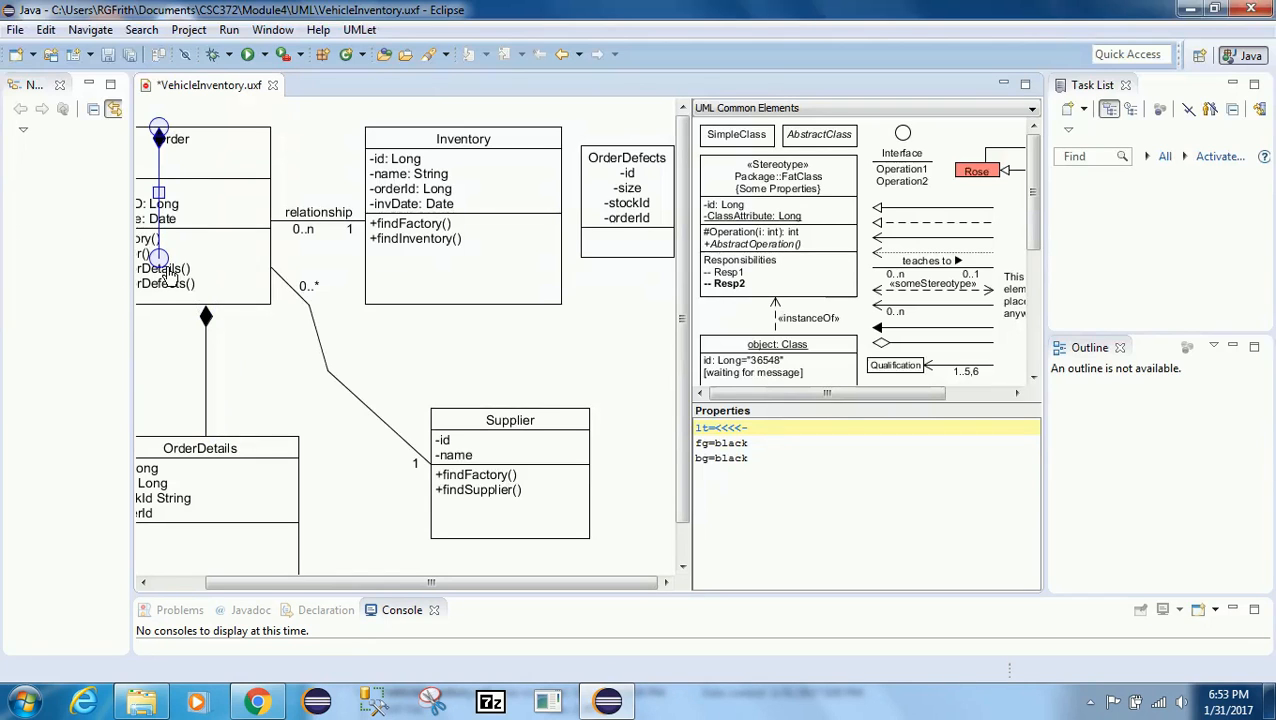
{"action": "left_click_drag", "start_coordinate": [163, 268], "coordinate": [637, 155]}
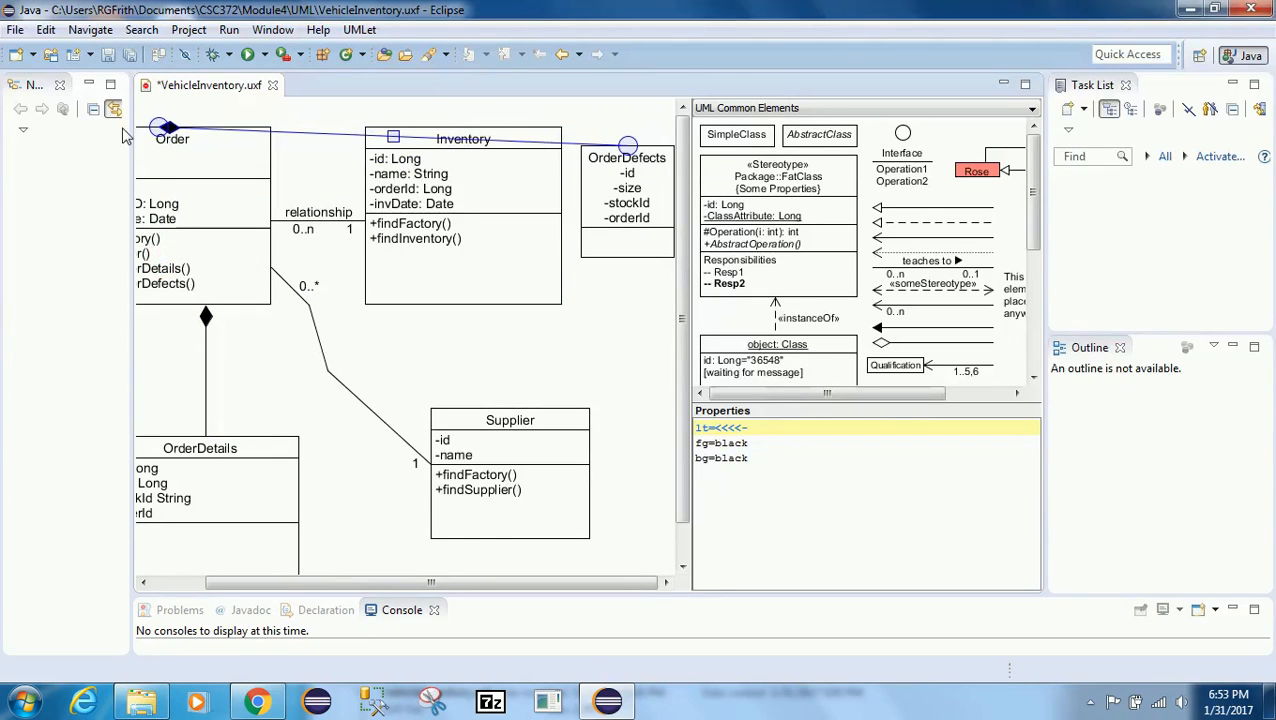
{"action": "left_click_drag", "start_coordinate": [162, 126], "coordinate": [279, 149]}
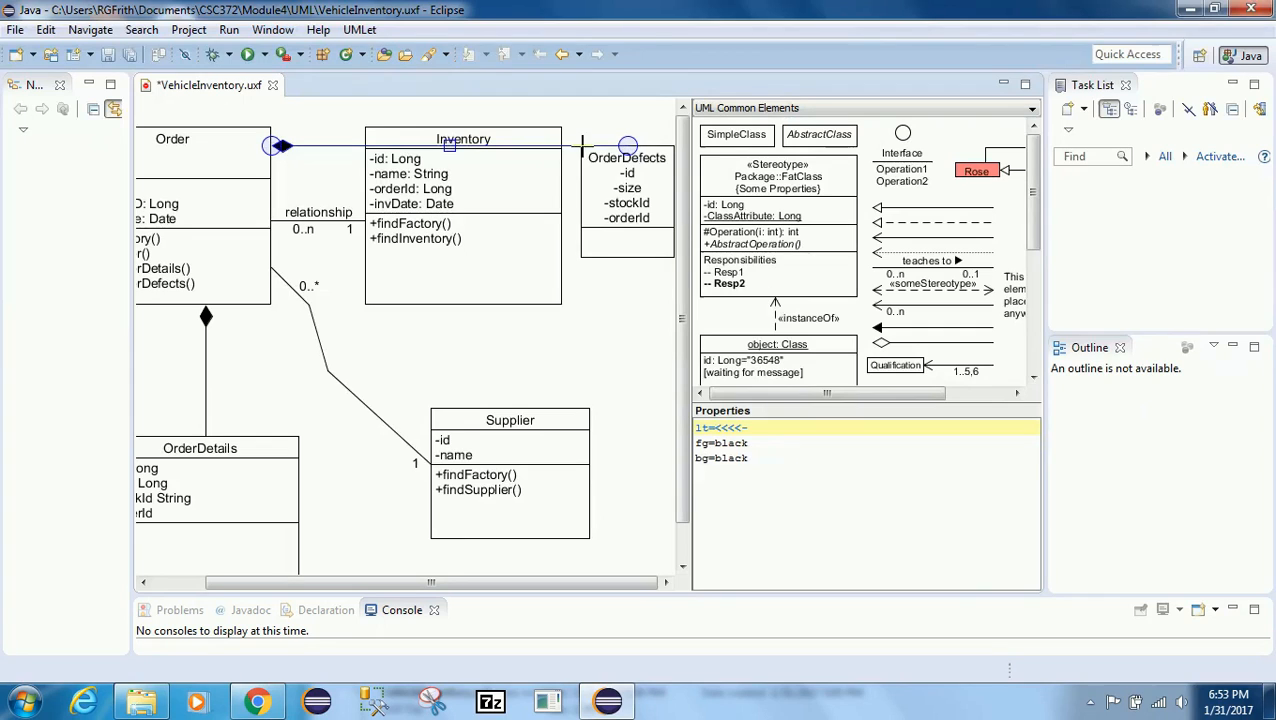
{"action": "left_click_drag", "start_coordinate": [578, 132], "coordinate": [580, 108]}
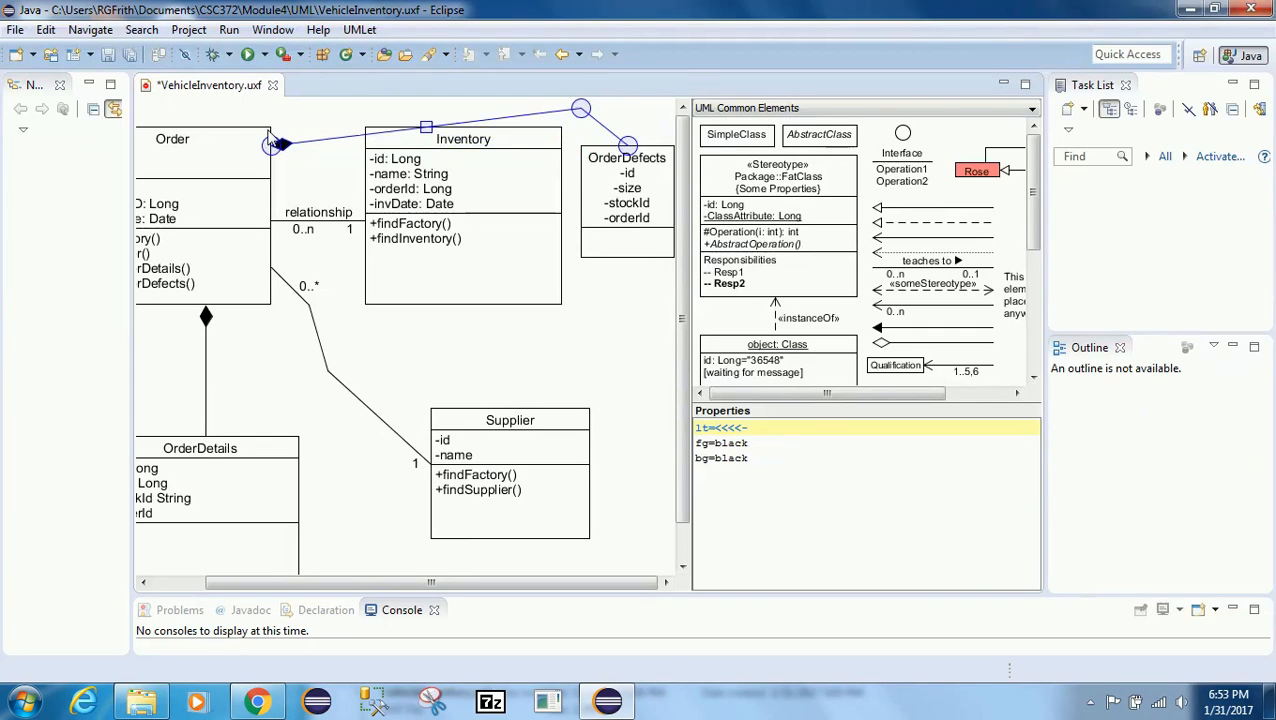
{"action": "left_click_drag", "start_coordinate": [312, 141], "coordinate": [308, 118]}
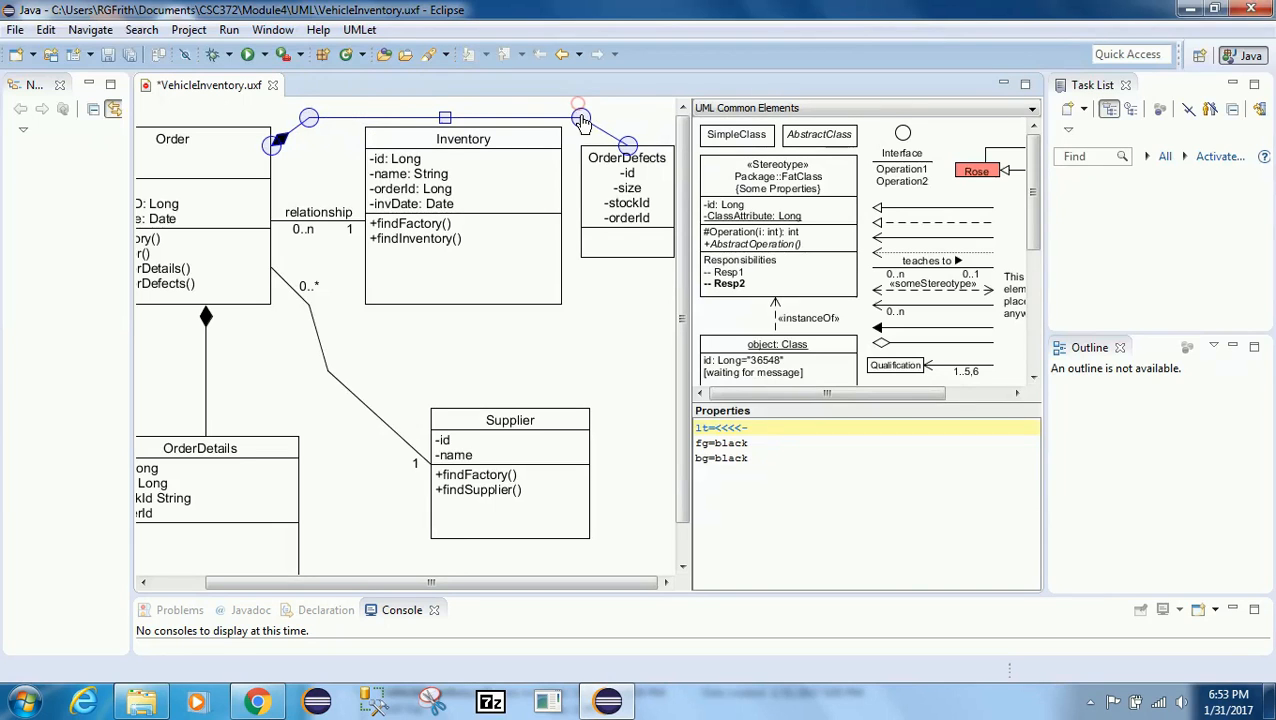
{"action": "left_click", "coordinate": [331, 176]}
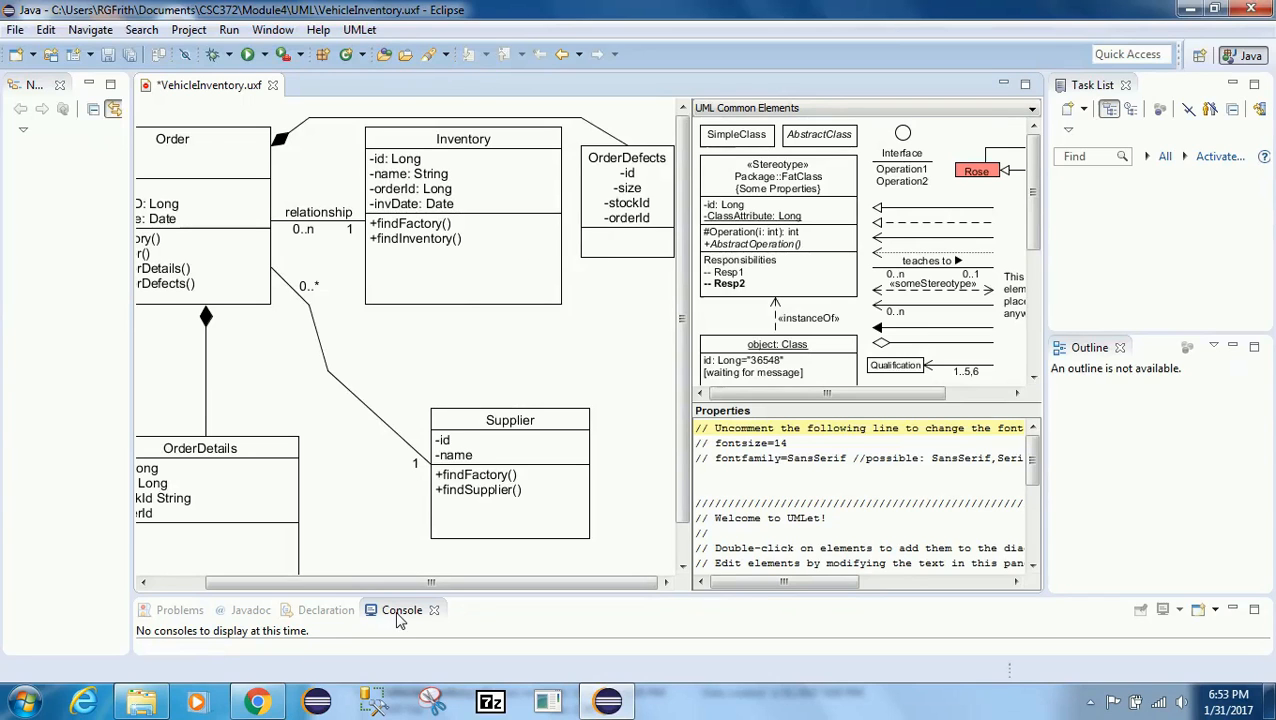
{"action": "left_click_drag", "start_coordinate": [365, 578], "coordinate": [232, 582]}
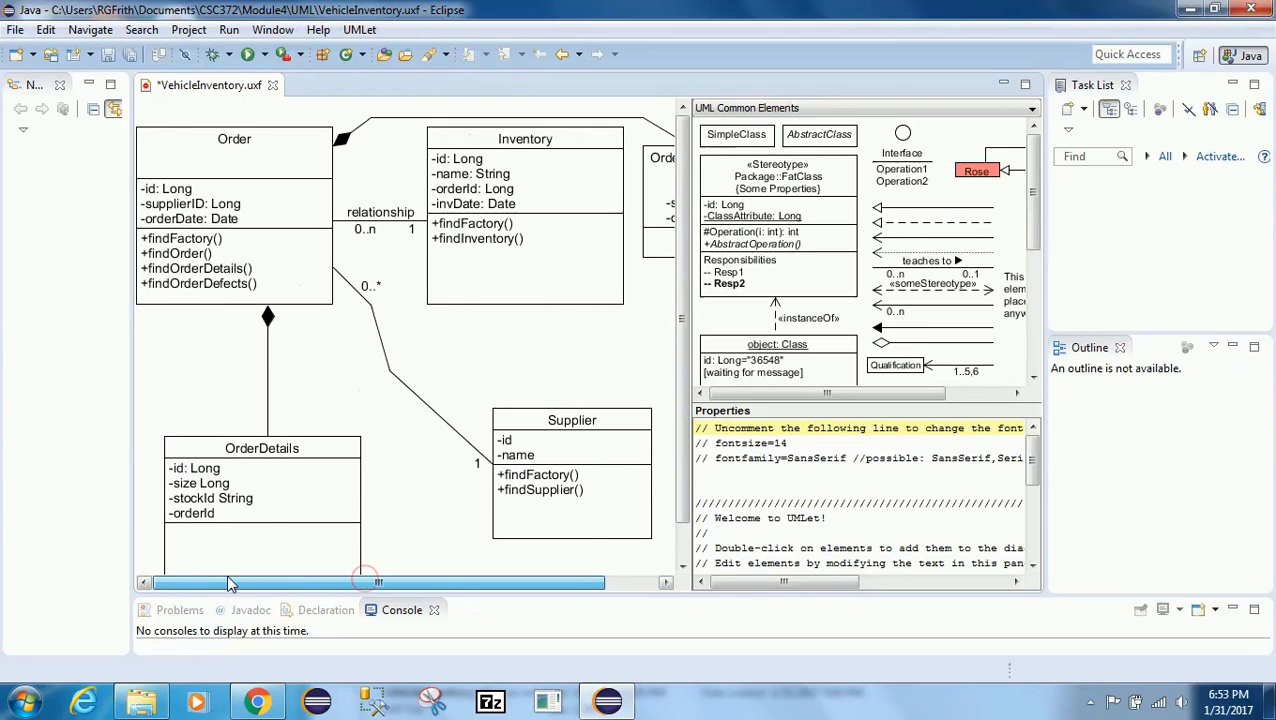
Step: Save the diagram
{"action": "left_click", "coordinate": [13, 31]}
{"action": "left_click", "coordinate": [40, 149]}
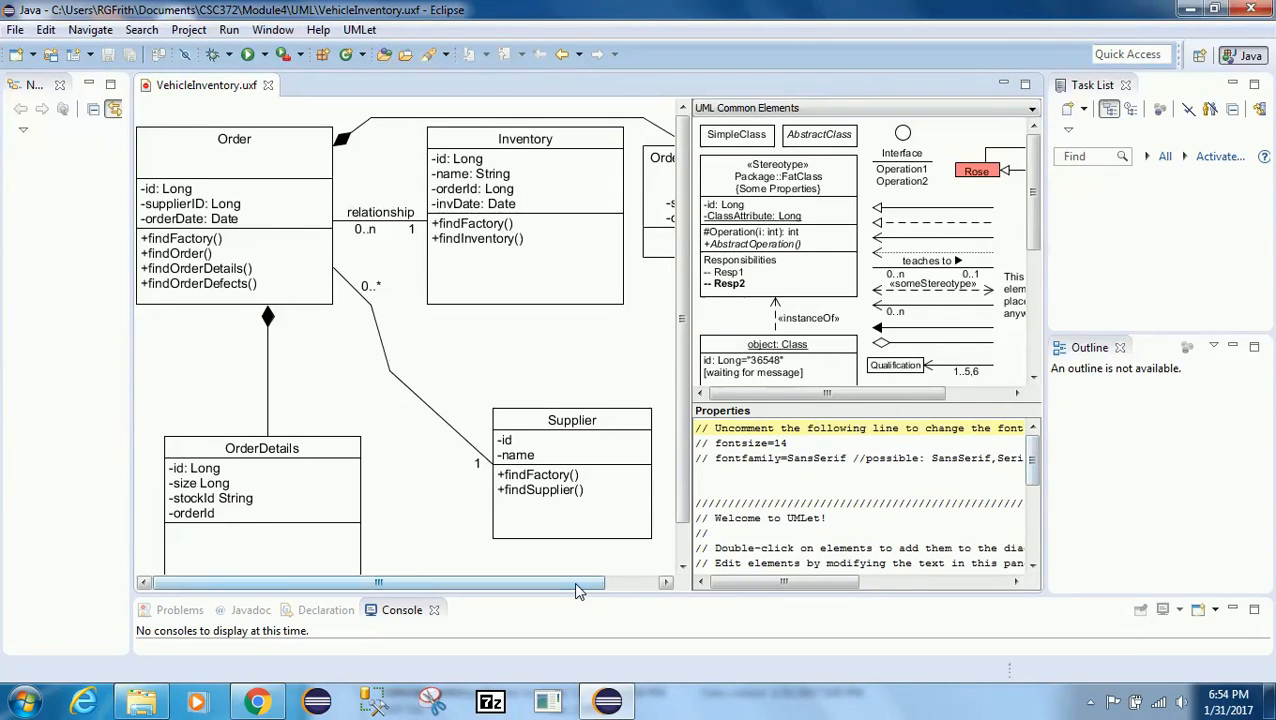
Step: Copy a simple class from the palette and paste it onto the diagram, placing it below OrderDefects
{"action": "left_click_drag", "start_coordinate": [522, 582], "coordinate": [575, 582]}
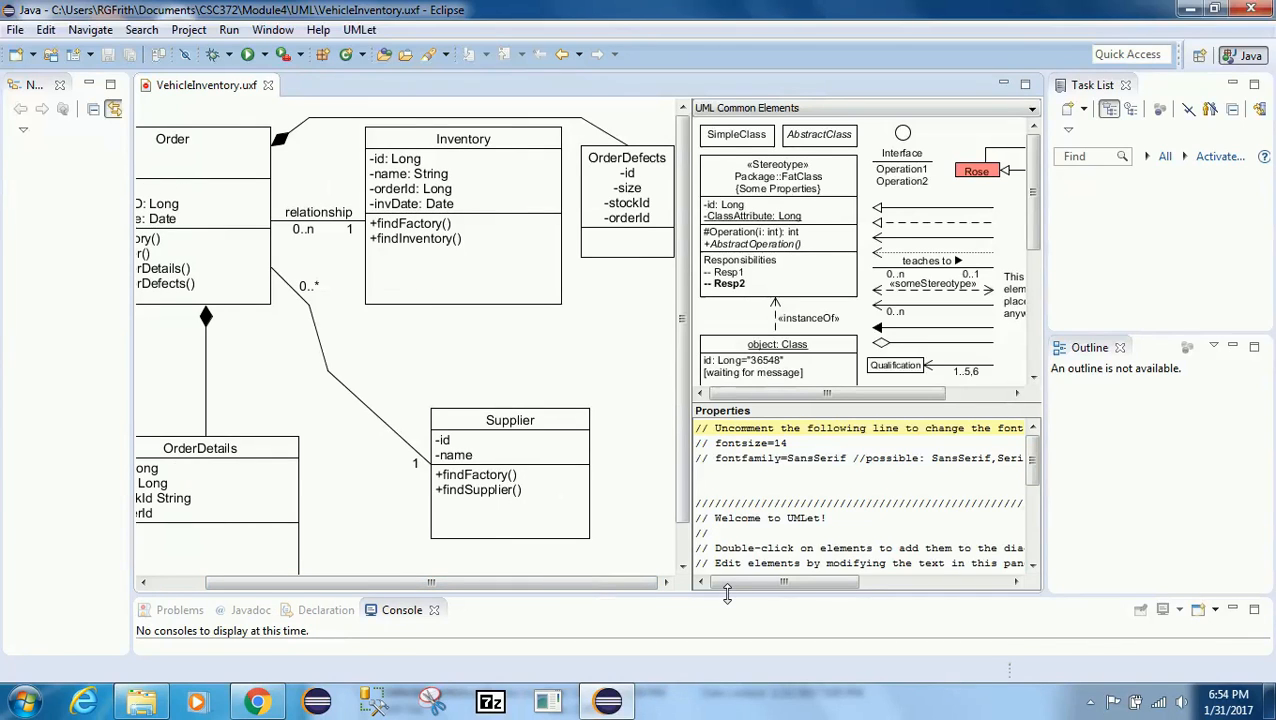
{"action": "left_click", "coordinate": [731, 140]}
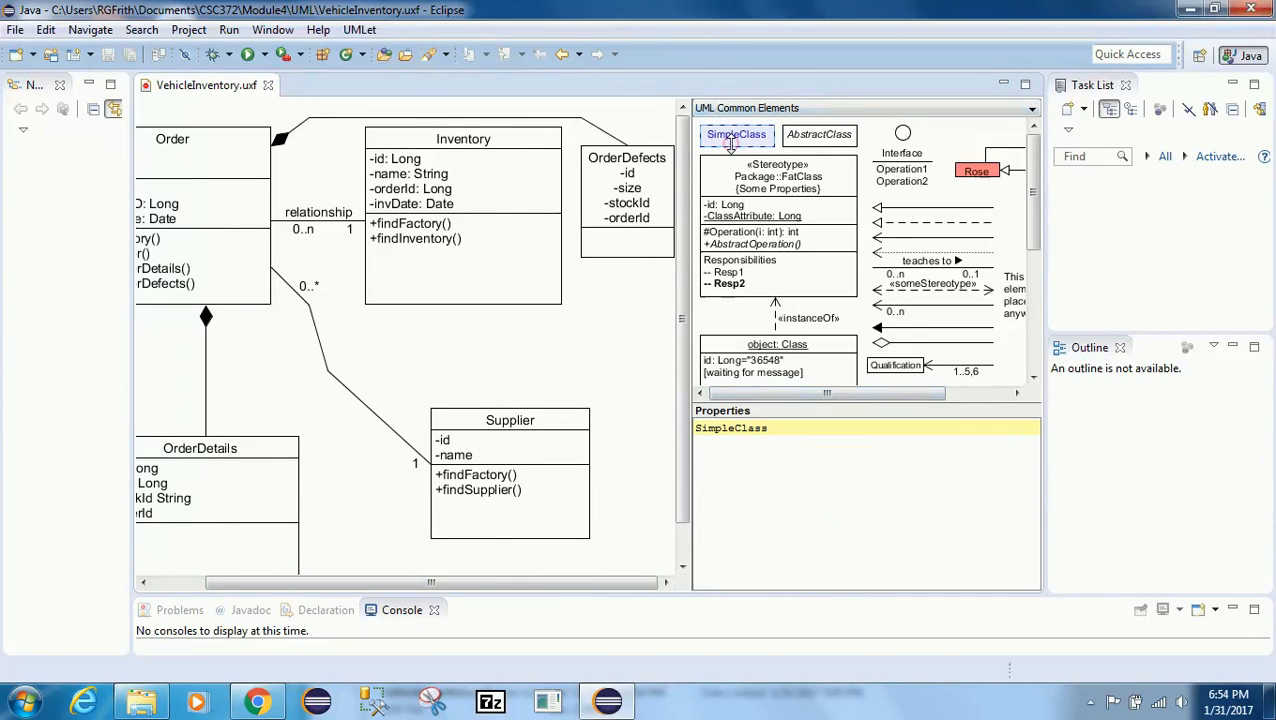
{"action": "right_click", "coordinate": [731, 140]}
{"action": "left_click", "coordinate": [792, 178]}
{"action": "right_click", "coordinate": [600, 338]}
{"action": "left_click", "coordinate": [642, 353]}
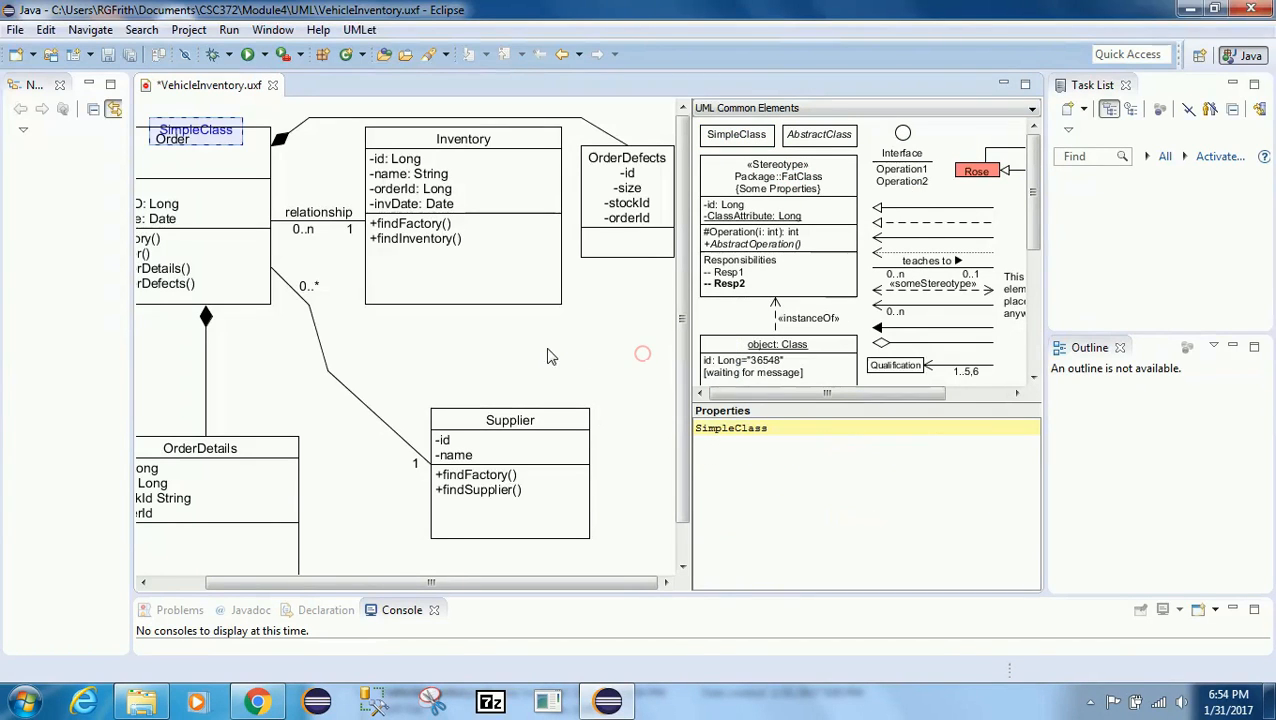
{"action": "left_click_drag", "start_coordinate": [228, 140], "coordinate": [636, 356]}
Step: Rename the new class to Stock in its properties
{"action": "left_click", "coordinate": [778, 430]}
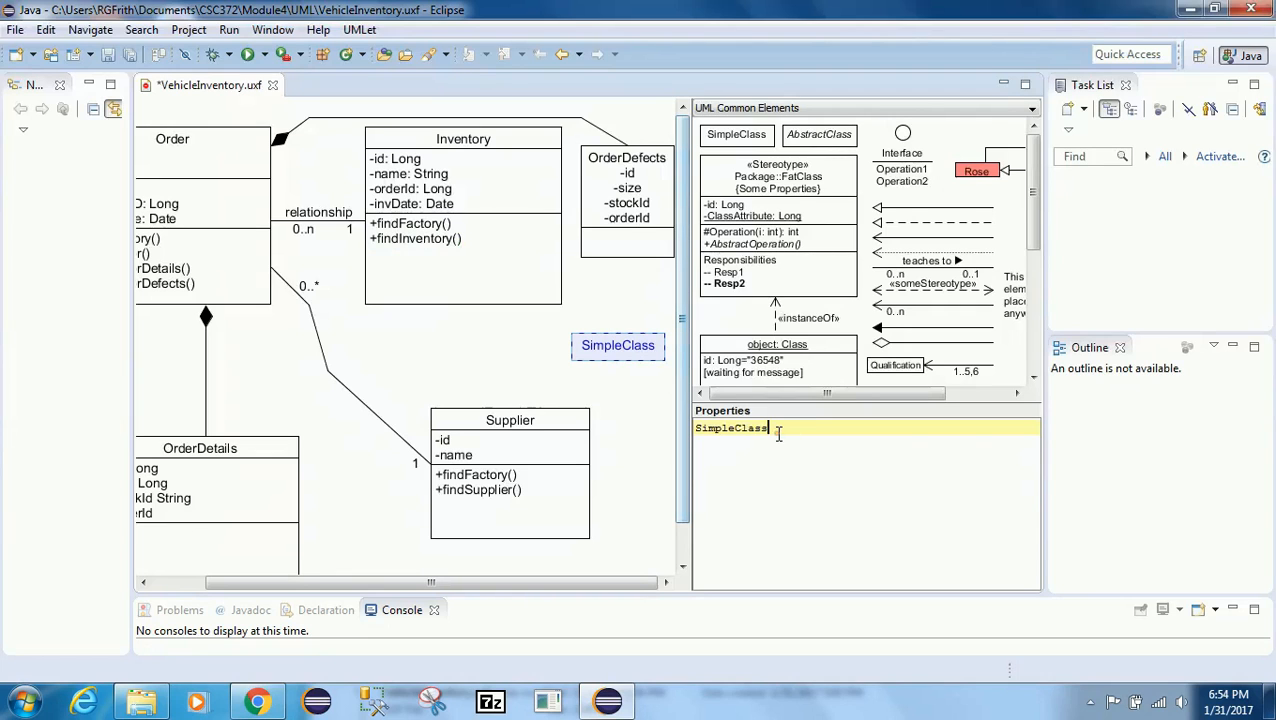
{"action": "left_click_drag", "start_coordinate": [778, 430], "coordinate": [660, 428]}
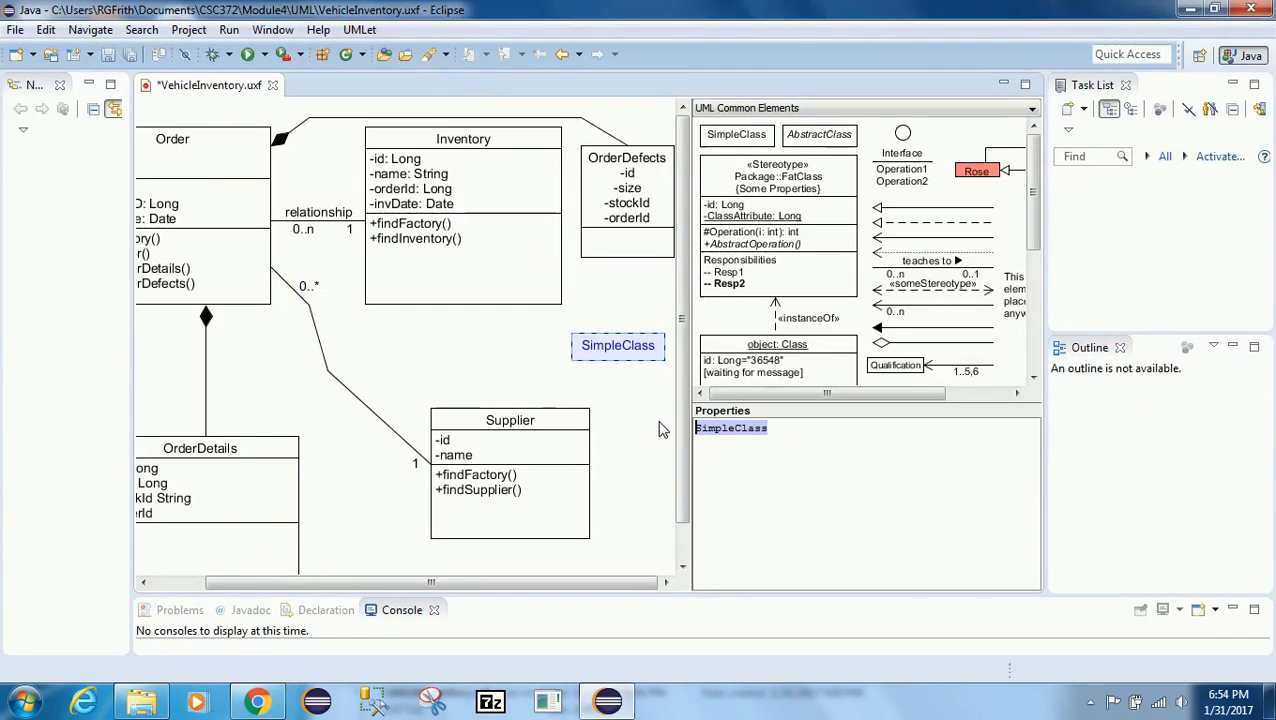
{"action": "type", "text": "s"}
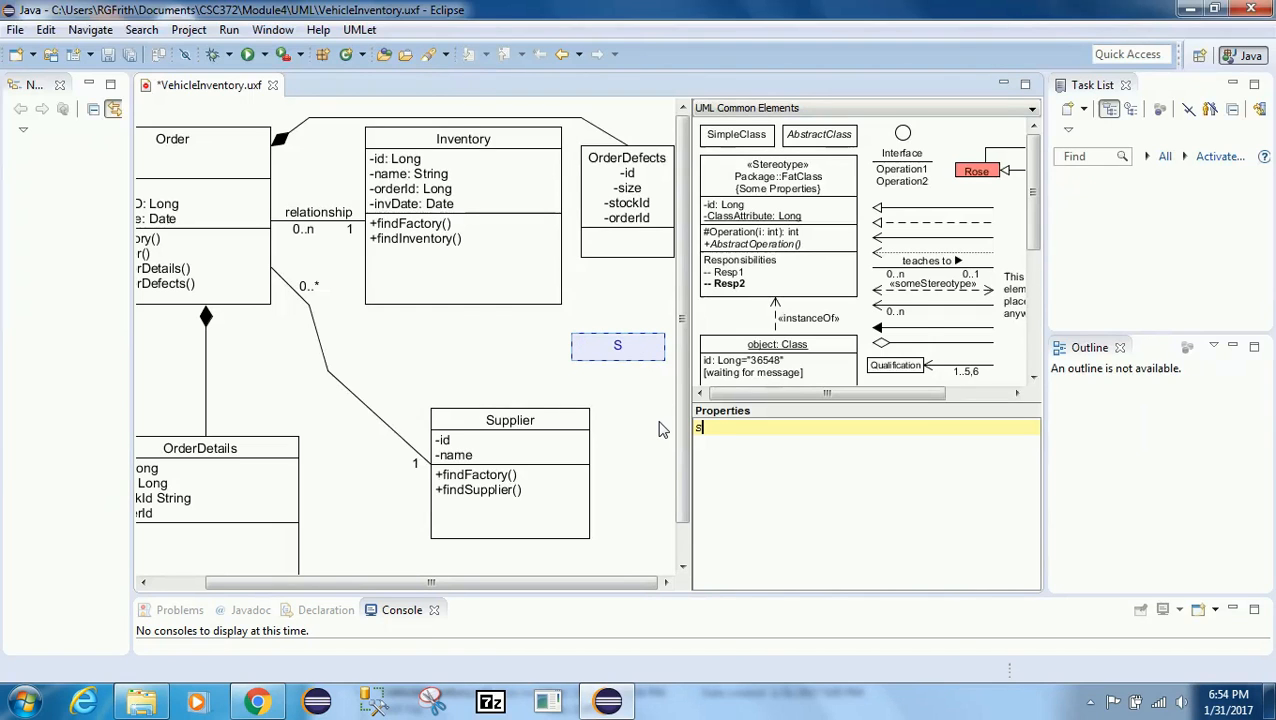
{"action": "type", "text": "tock"}
{"action": "key", "text": "Return"}
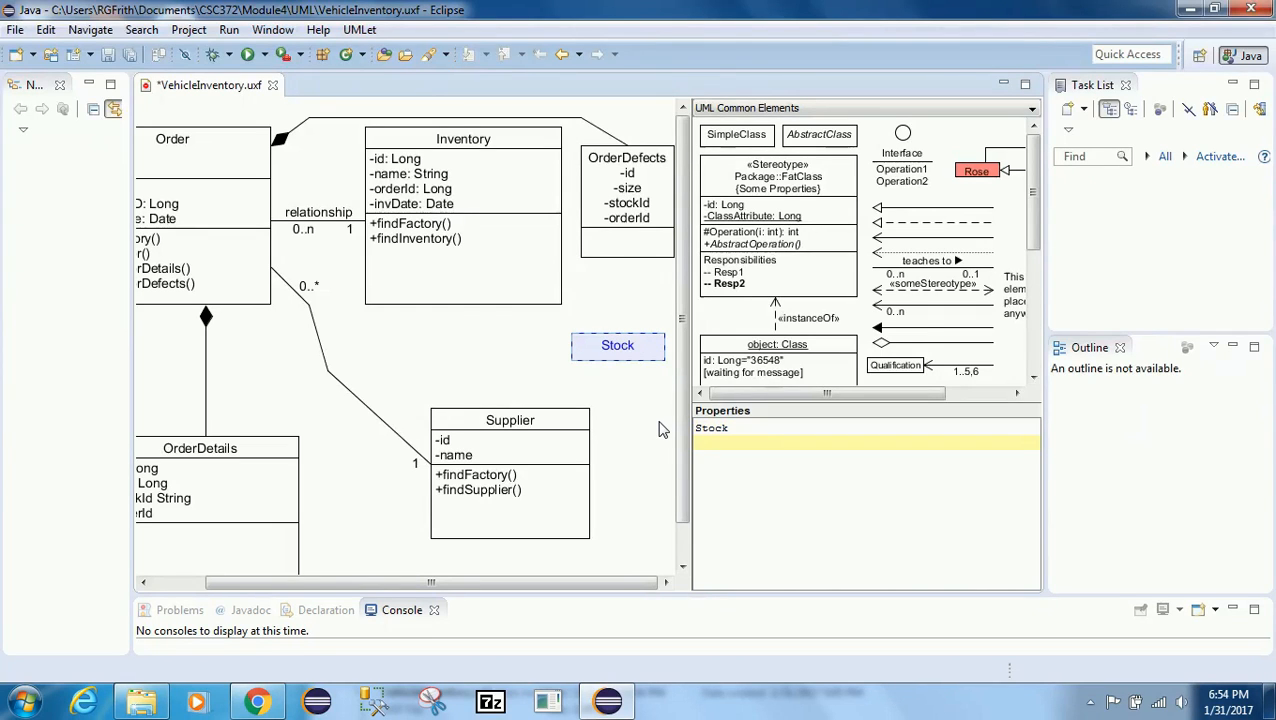
Step: Add a separator and the attributes -id, -name, -unitPrice and -manufacturedDate to Stock
{"action": "type", "text": "--"}
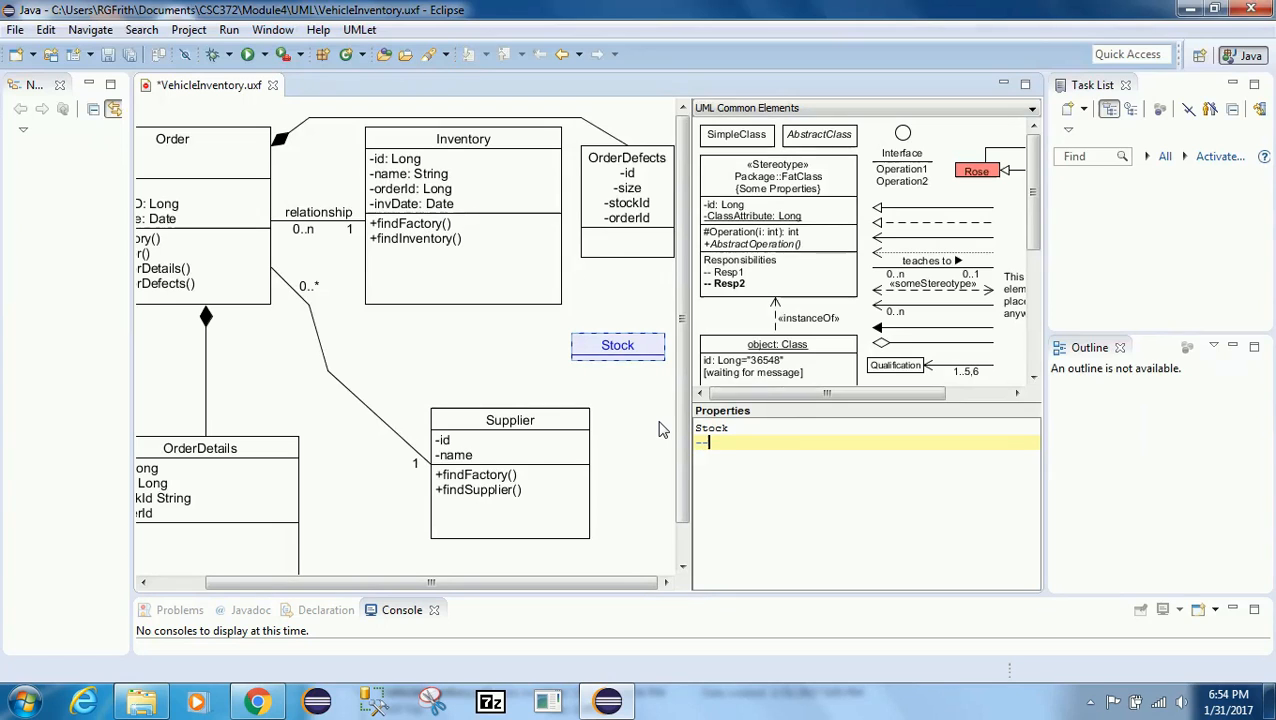
{"action": "key", "text": "Return"}
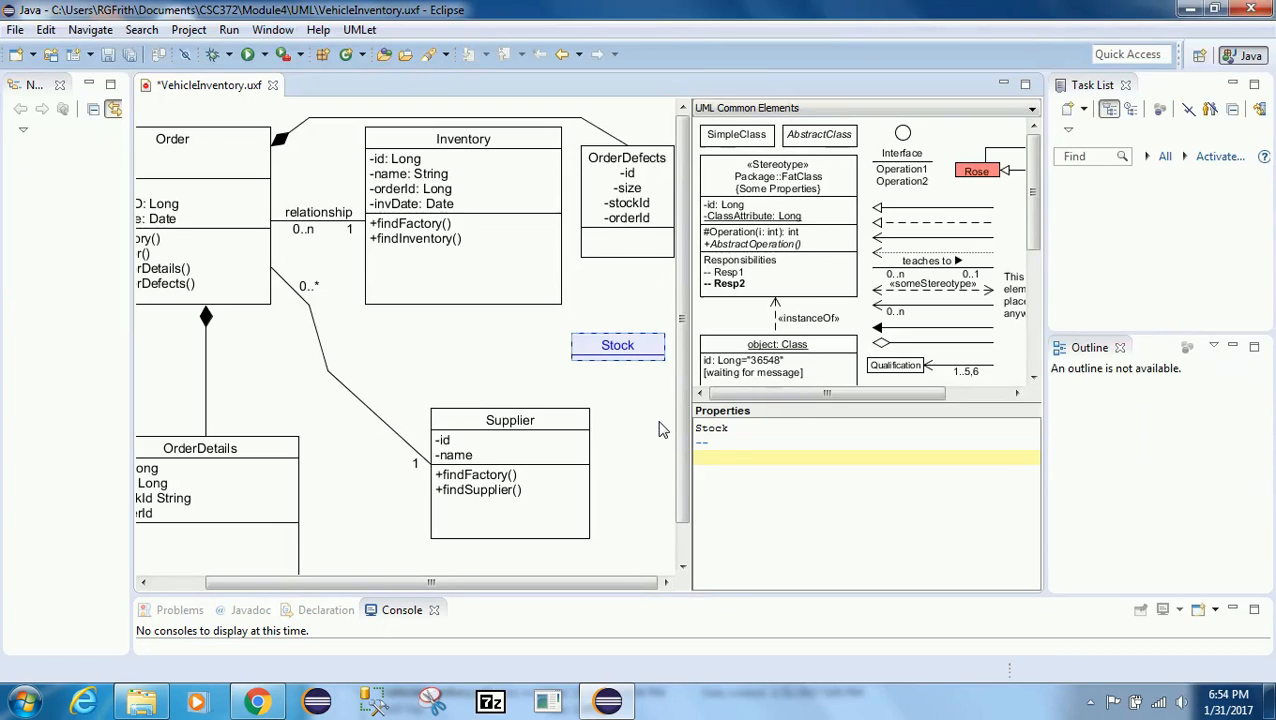
{"action": "type", "text": "-id"}
{"action": "key", "text": "Return"}
{"action": "type", "text": "-"}
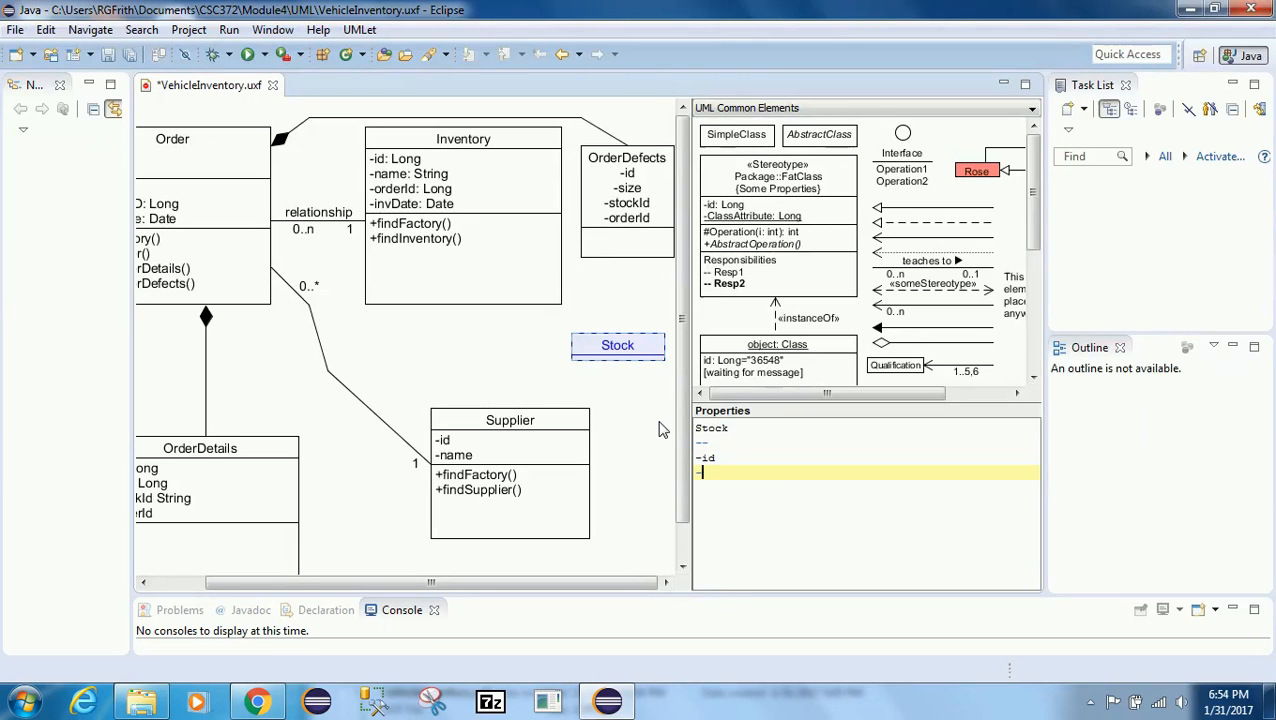
{"action": "type", "text": "name"}
{"action": "key", "text": "Return"}
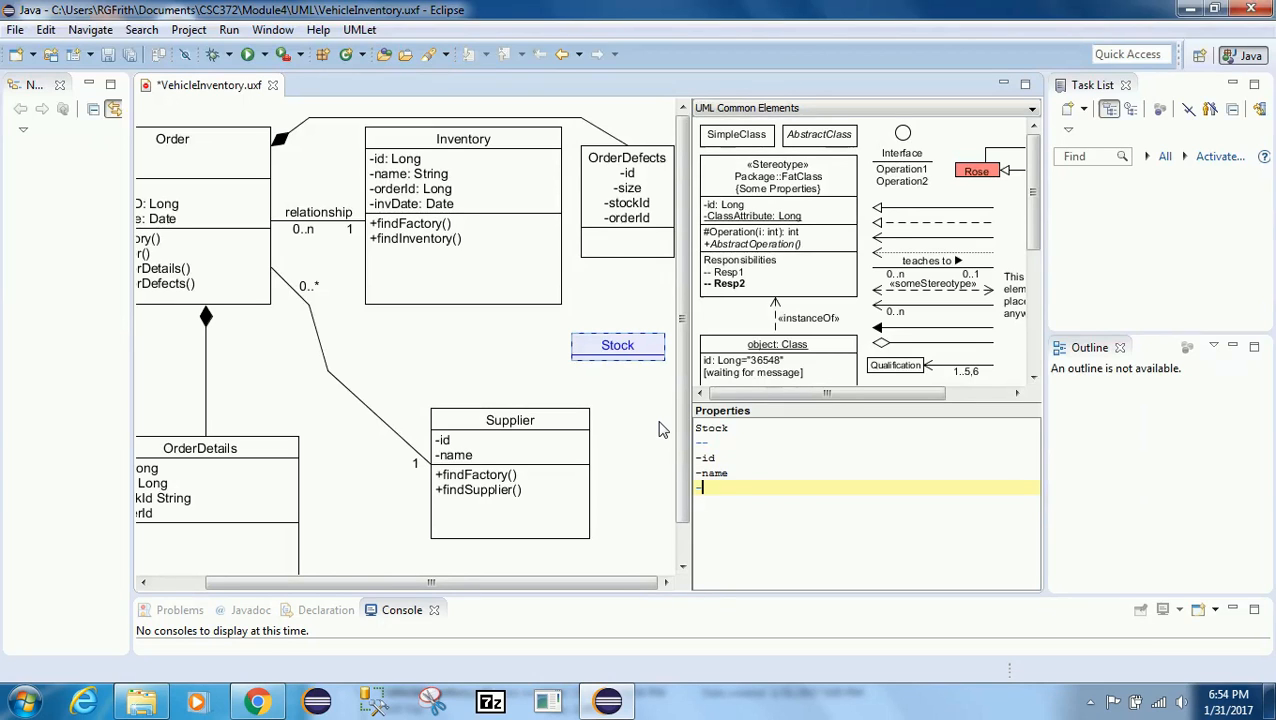
{"action": "type", "text": "-unitPrice"}
{"action": "key", "text": "Return"}
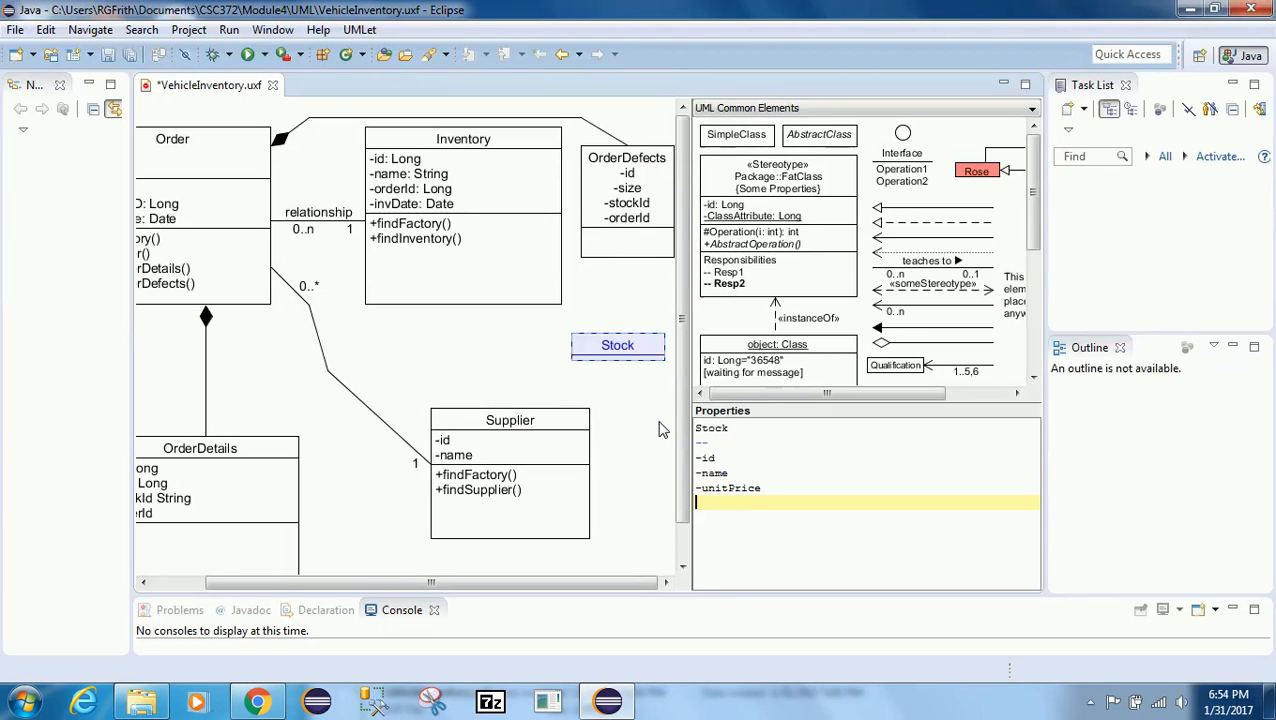
{"action": "type", "text": "-manufacturedDate"}
{"action": "key", "text": "Return"}
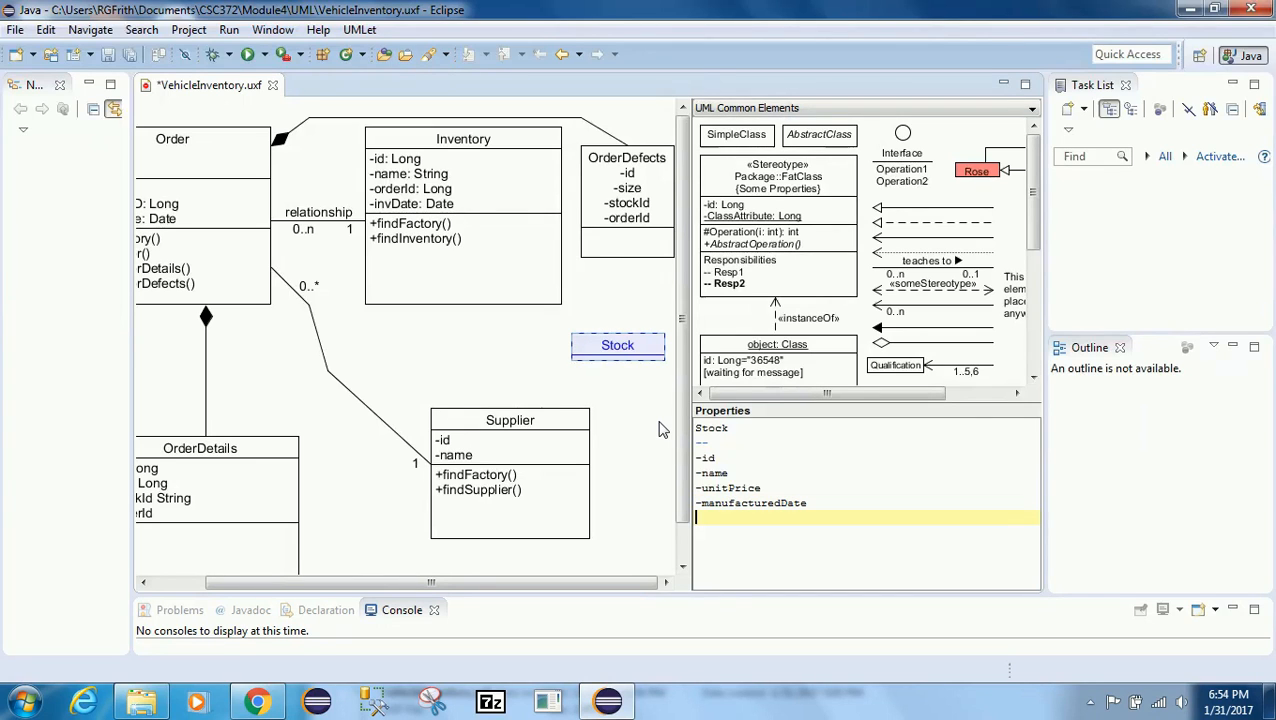
Step: Add a second separator and the methods +findFactory() and +findStock() to Stock
{"action": "type", "text": "--"}
{"action": "key", "text": "Return"}
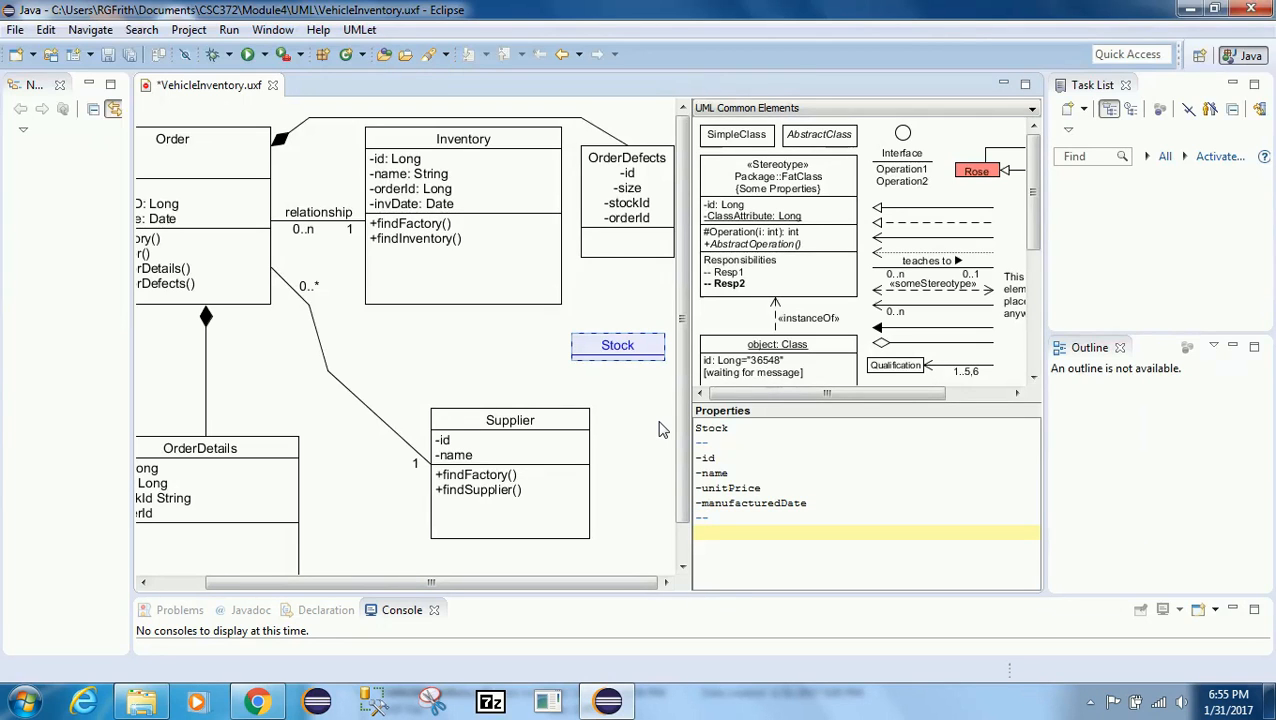
{"action": "type", "text": "+findFactory()"}
{"action": "key", "text": "Return"}
{"action": "type", "text": "+"}
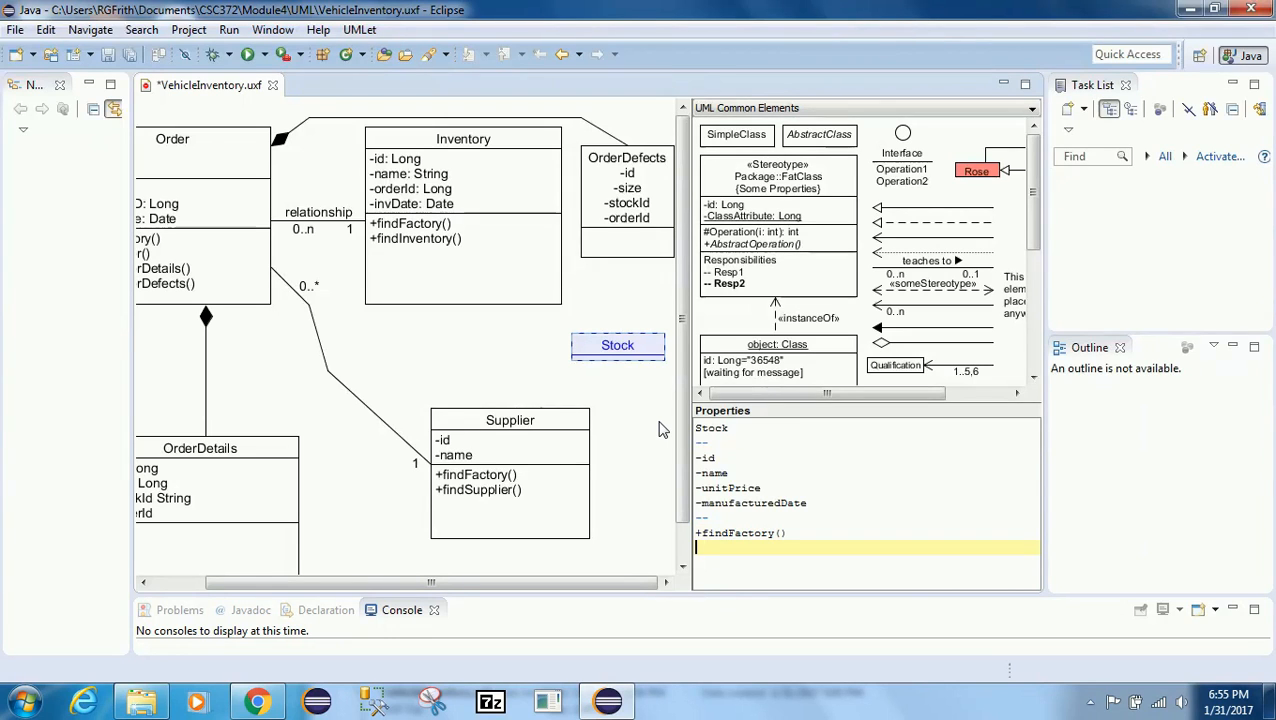
{"action": "type", "text": "fin"}
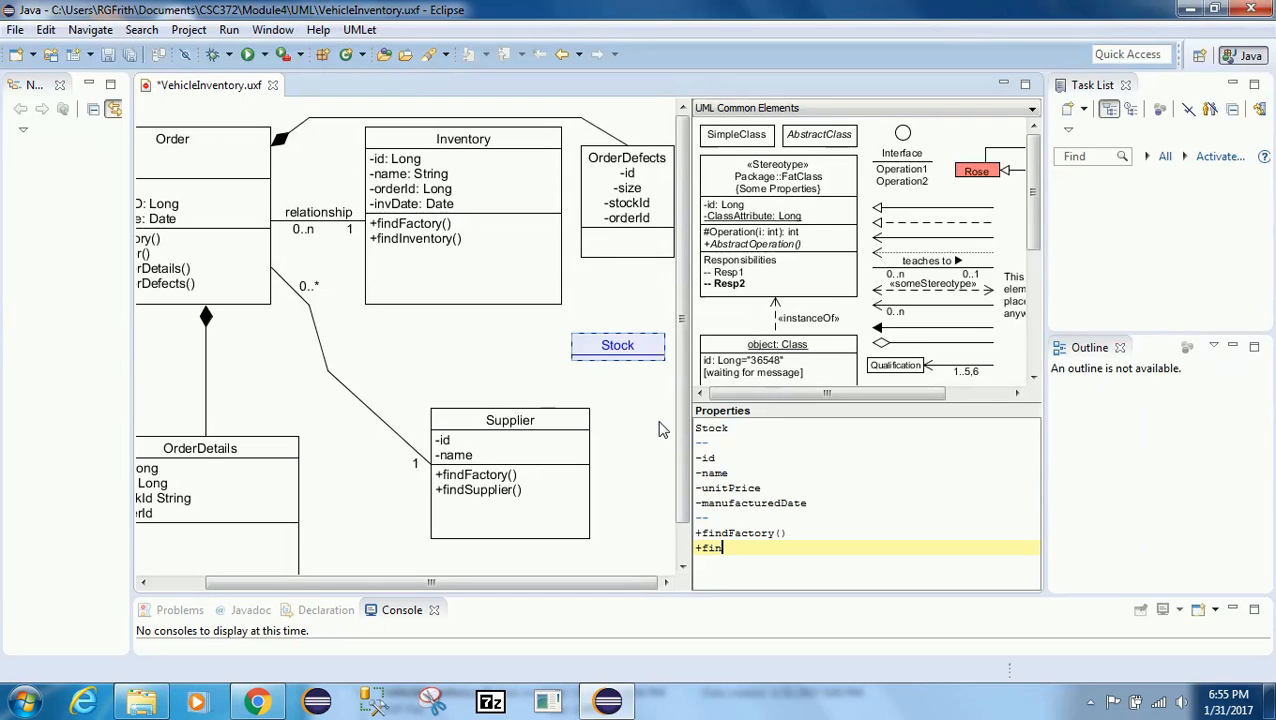
{"action": "type", "text": "dStock()"}
{"action": "left_click", "coordinate": [659, 430]}
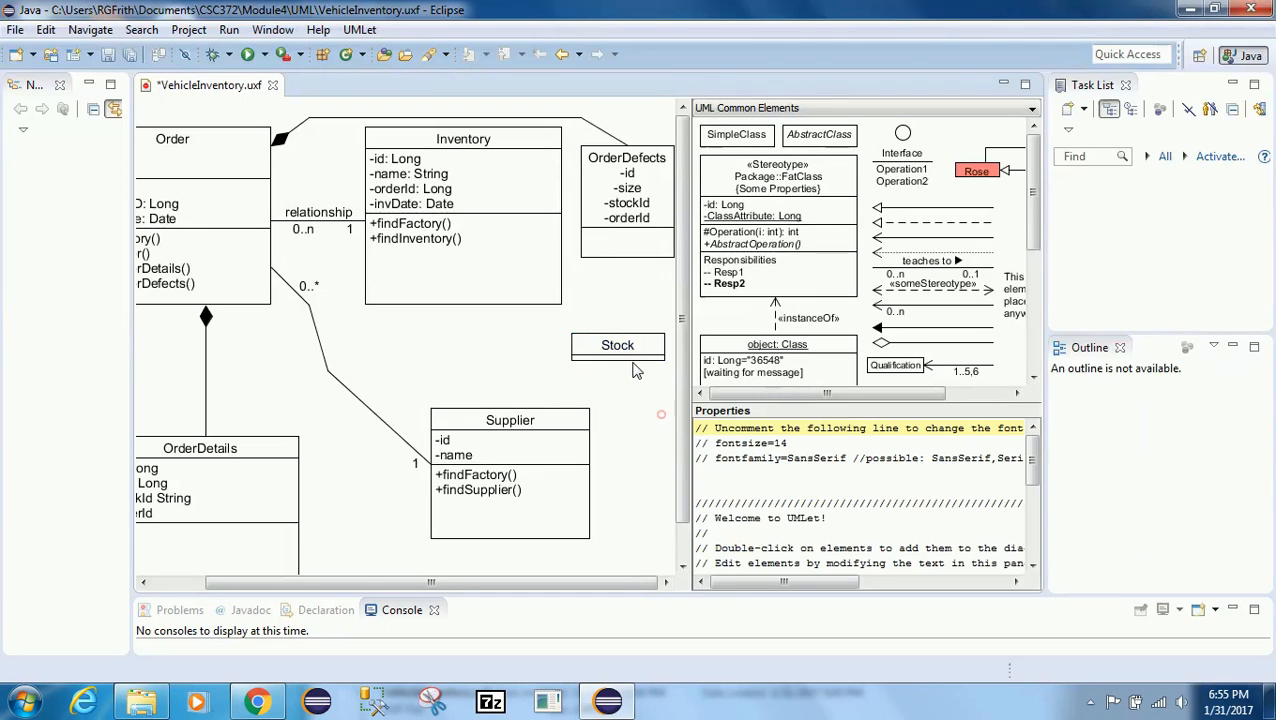
Step: Enlarge the Stock class so all its members fit
{"action": "left_click", "coordinate": [635, 360]}
{"action": "left_click_drag", "start_coordinate": [625, 360], "coordinate": [632, 474]}
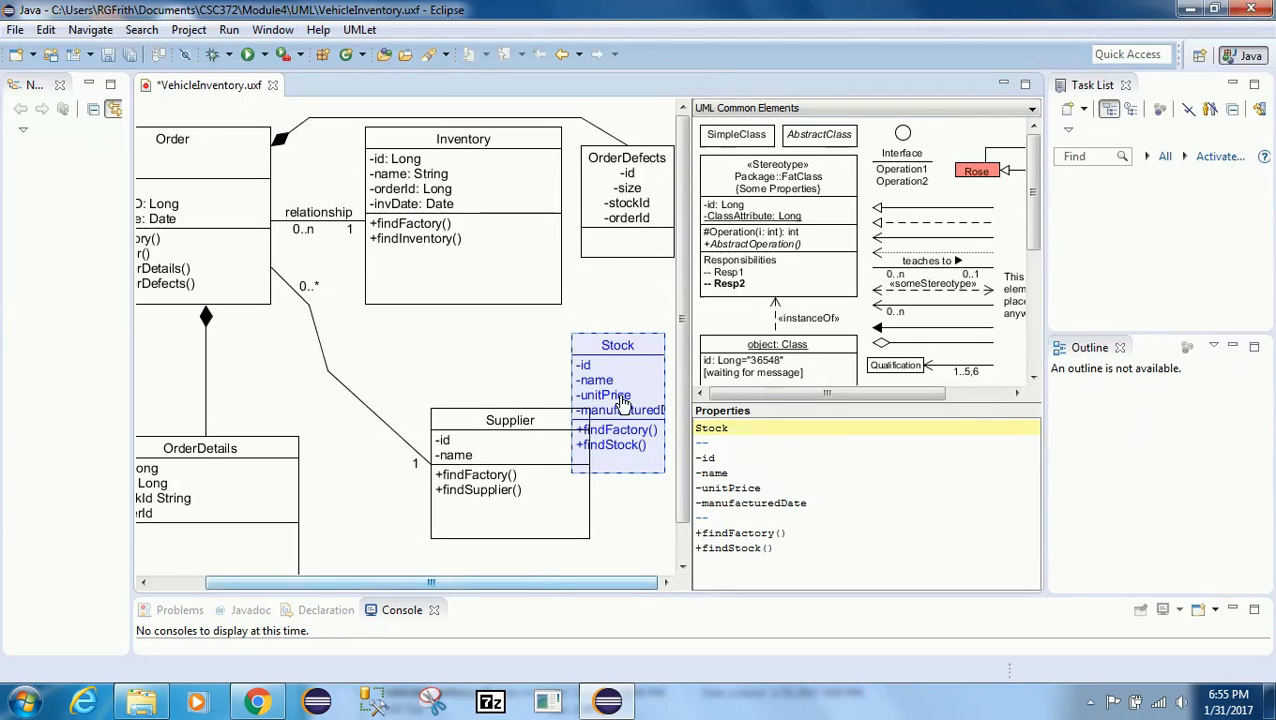
{"action": "left_click_drag", "start_coordinate": [614, 398], "coordinate": [652, 398]}
{"action": "left_click_drag", "start_coordinate": [576, 588], "coordinate": [652, 586]}
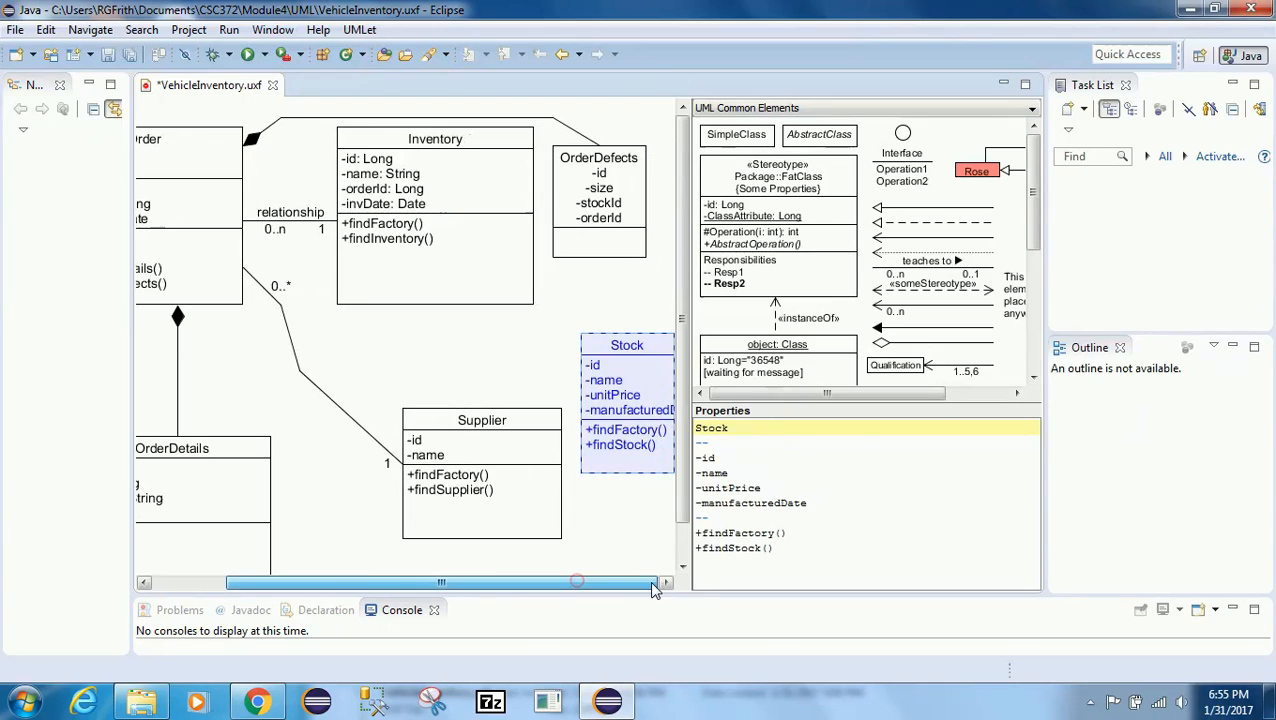
{"action": "left_click", "coordinate": [621, 505]}
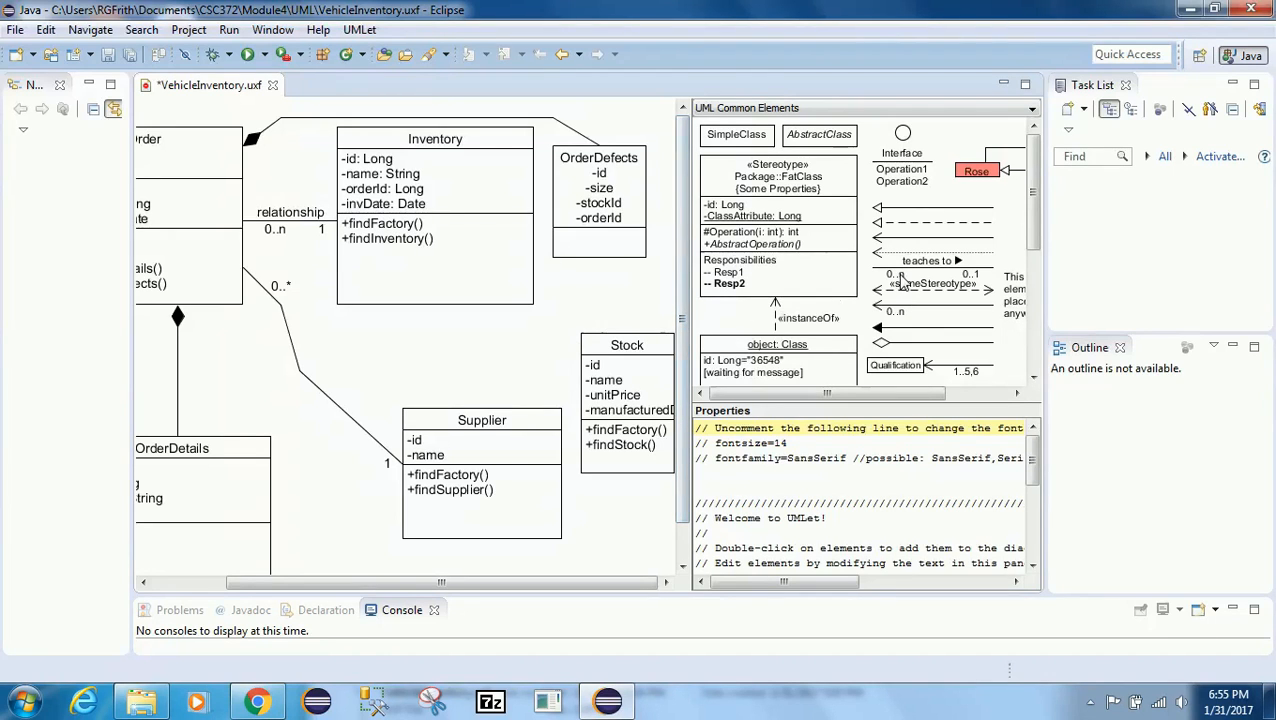
Step: Copy the labelled association from the palette, paste it and connect it between OrderDefects and Stock
{"action": "left_click", "coordinate": [907, 261]}
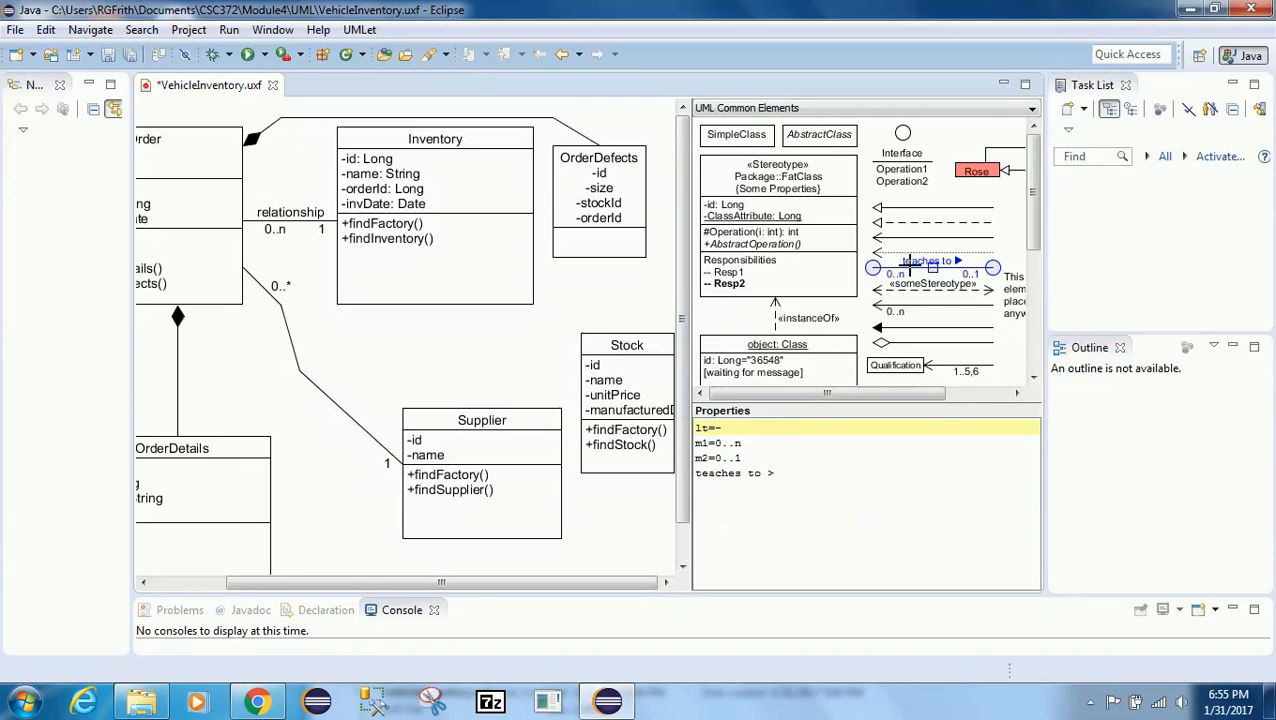
{"action": "right_click", "coordinate": [911, 270]}
{"action": "left_click", "coordinate": [945, 302]}
{"action": "right_click", "coordinate": [517, 335]}
{"action": "left_click", "coordinate": [550, 340]}
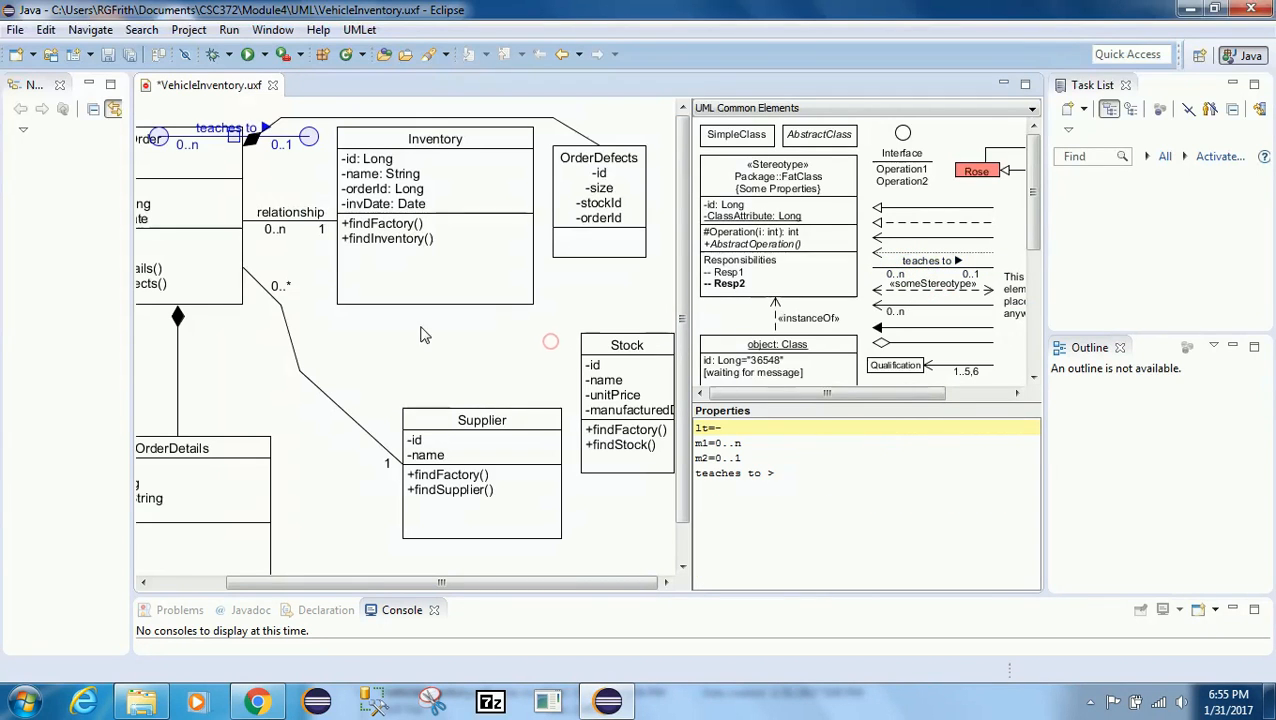
{"action": "left_click_drag", "start_coordinate": [158, 137], "coordinate": [613, 268]}
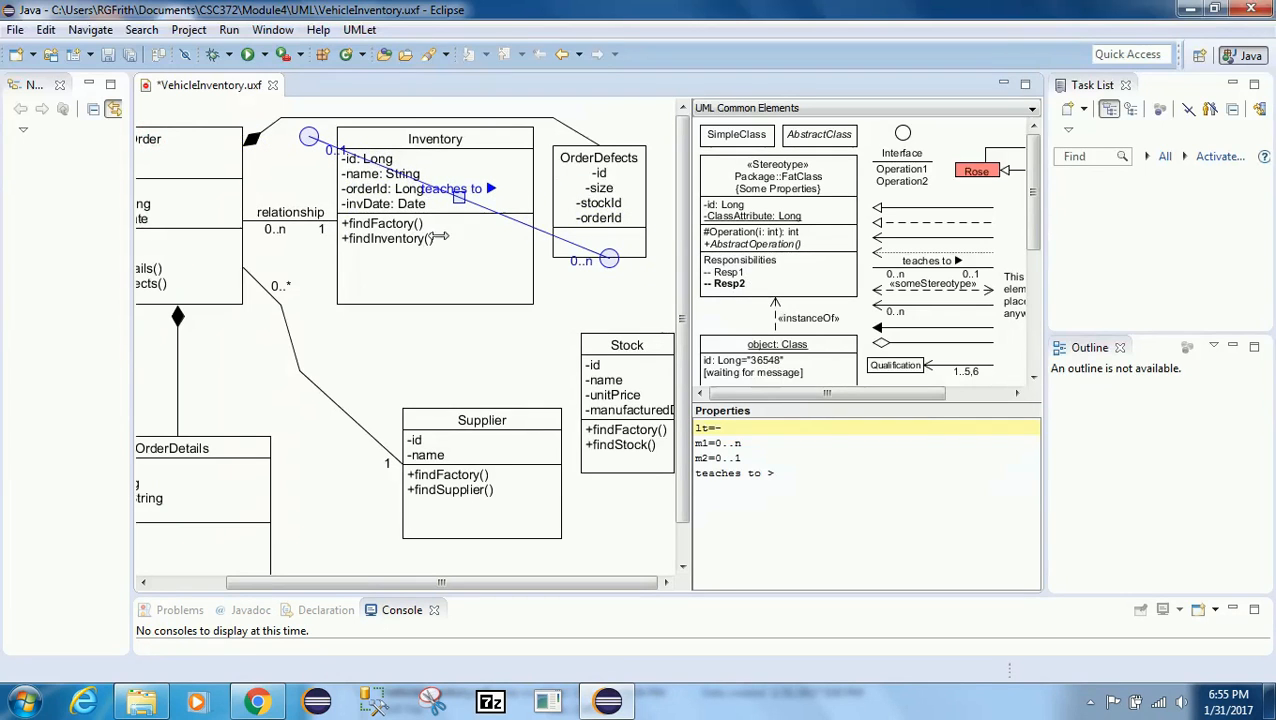
{"action": "left_click_drag", "start_coordinate": [308, 136], "coordinate": [610, 332]}
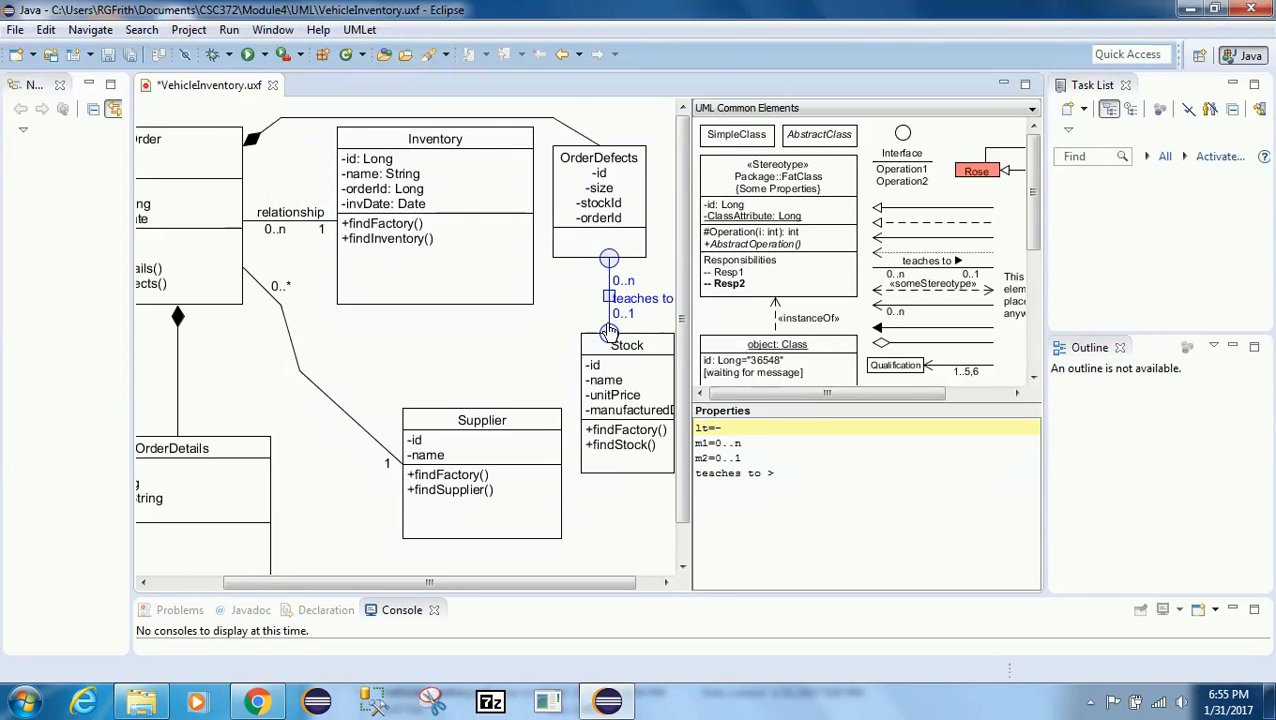
Step: Remove the teaches to label and set m2 to 1 at Stock
{"action": "left_click_drag", "start_coordinate": [772, 474], "coordinate": [697, 473]}
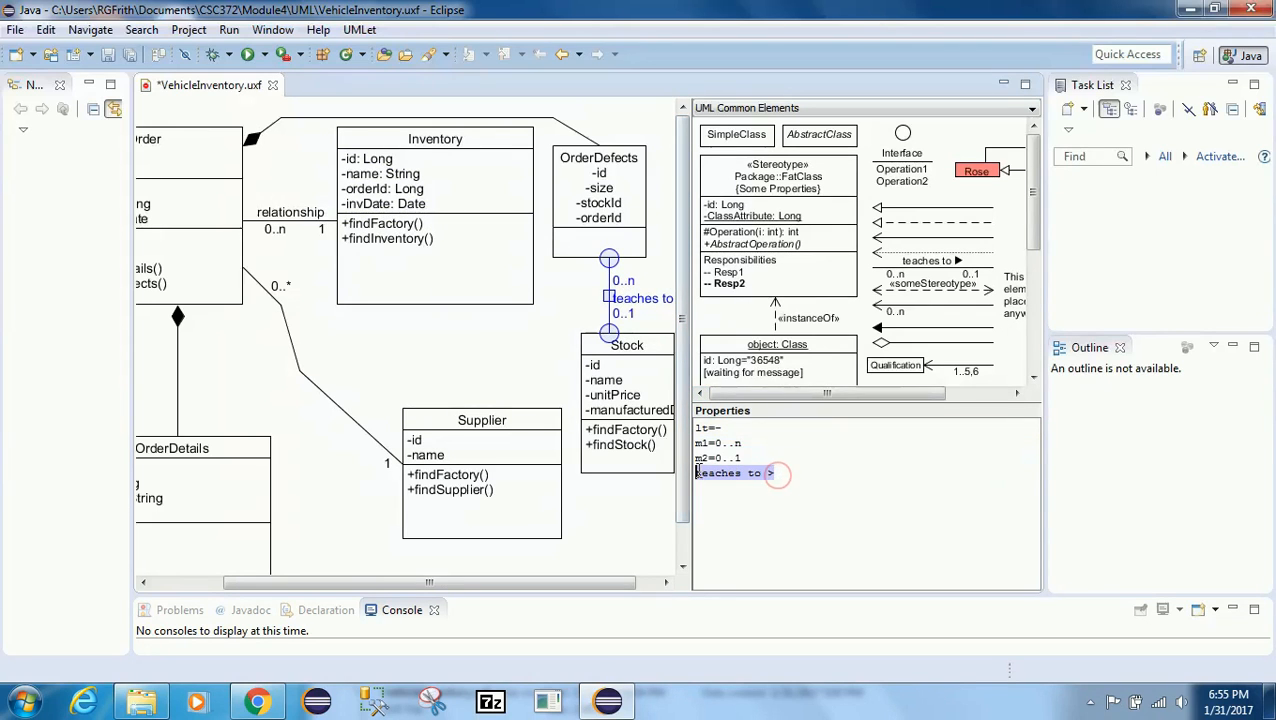
{"action": "key", "text": "BackSpace"}
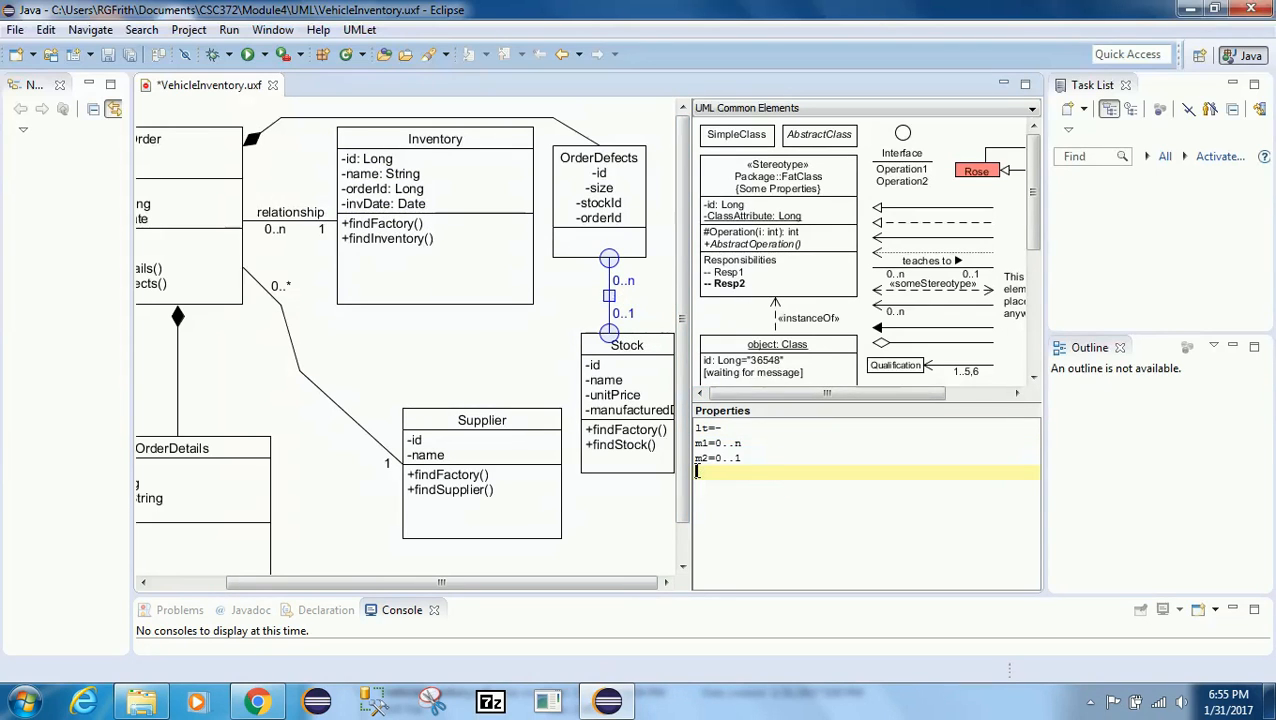
{"action": "left_click", "coordinate": [716, 459]}
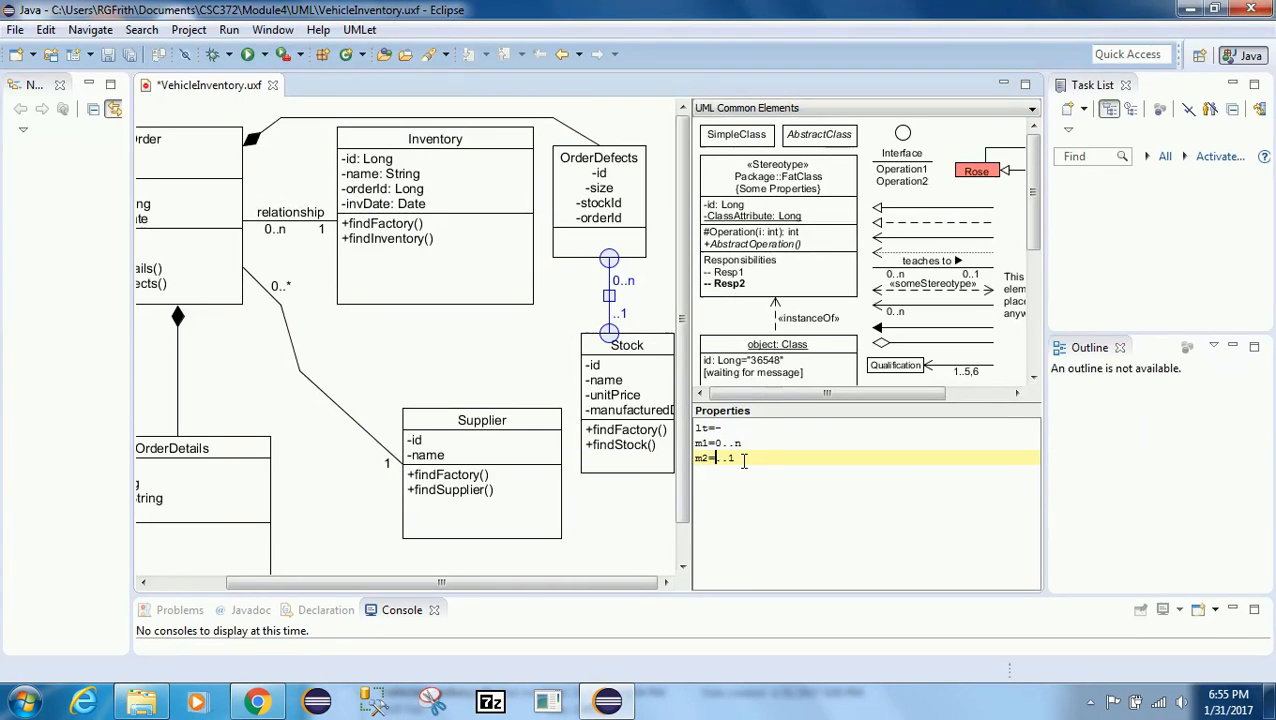
{"action": "key", "text": "Delete"}
{"action": "key", "text": "Delete"}
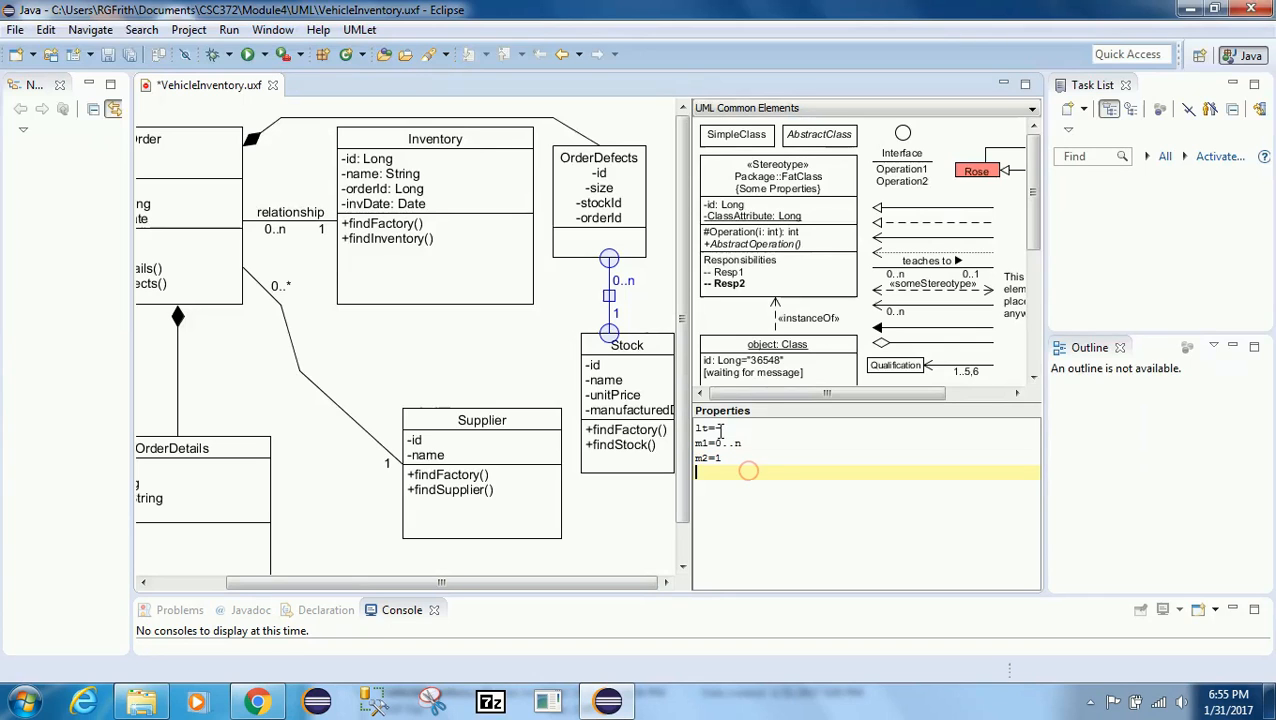
Step: Remove the line-type setting and set m1 to 0..1 at OrderDefects
{"action": "left_click_drag", "start_coordinate": [722, 428], "coordinate": [697, 428]}
{"action": "key", "text": "Delete"}
{"action": "key", "text": "Delete"}
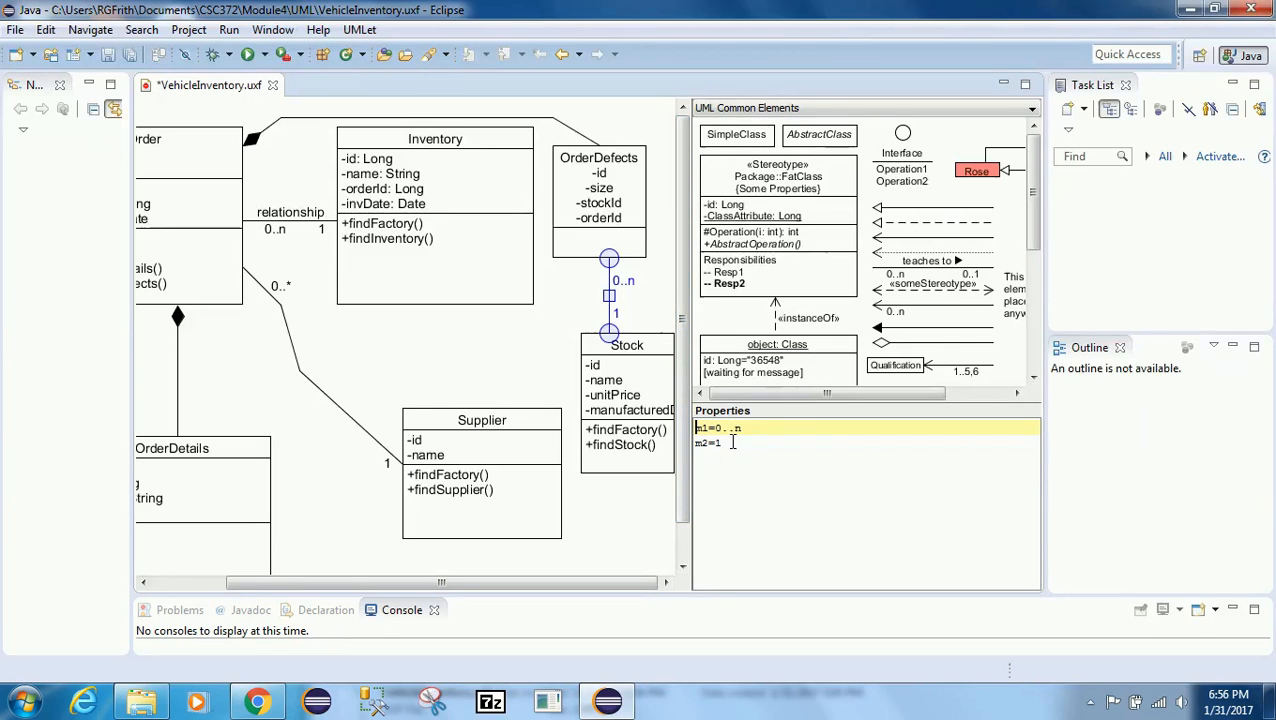
{"action": "left_click_drag", "start_coordinate": [742, 430], "coordinate": [735, 430]}
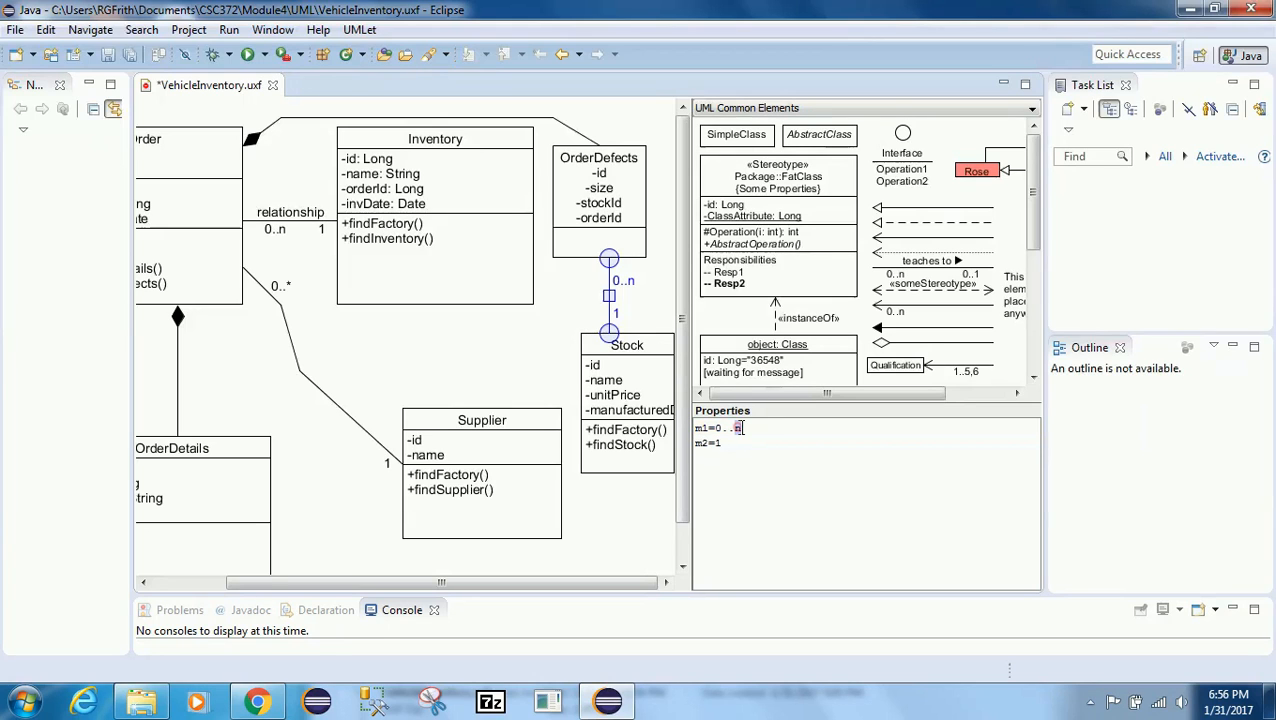
{"action": "type", "text": "1"}
{"action": "left_click", "coordinate": [473, 367]}
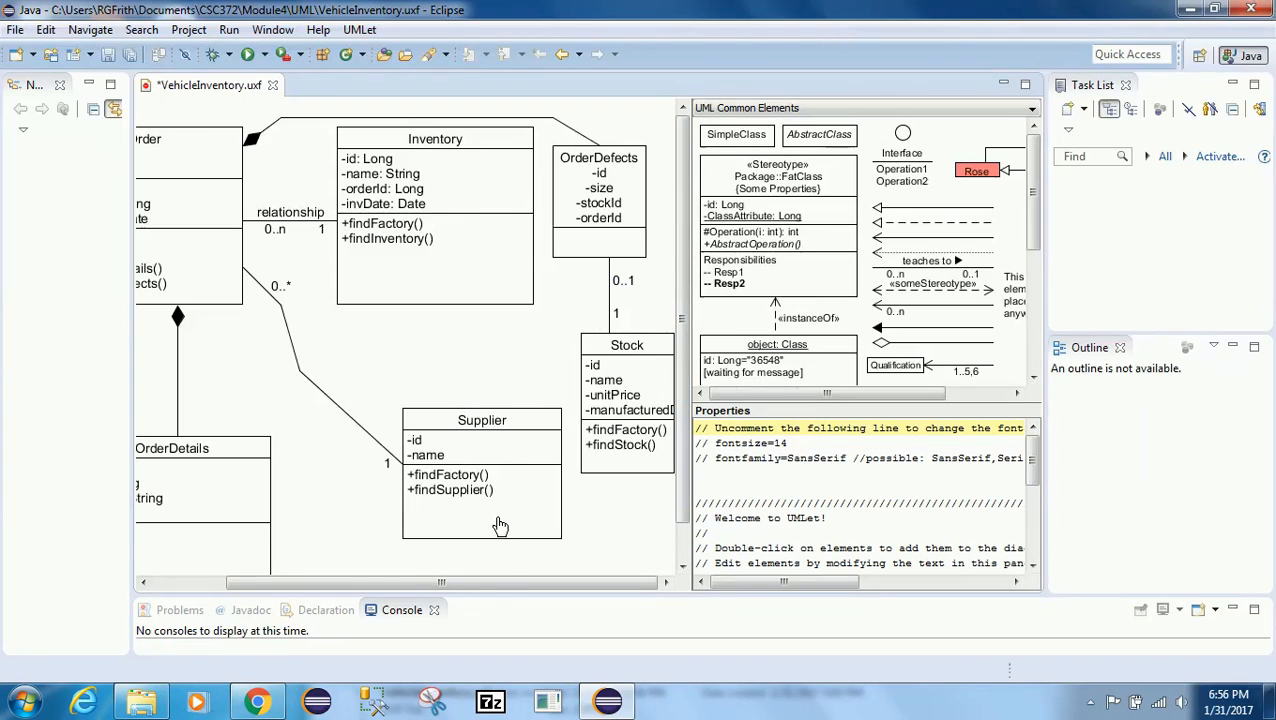
Step: Save the diagram
{"action": "left_click_drag", "start_coordinate": [470, 583], "coordinate": [313, 590]}
{"action": "left_click", "coordinate": [15, 30]}
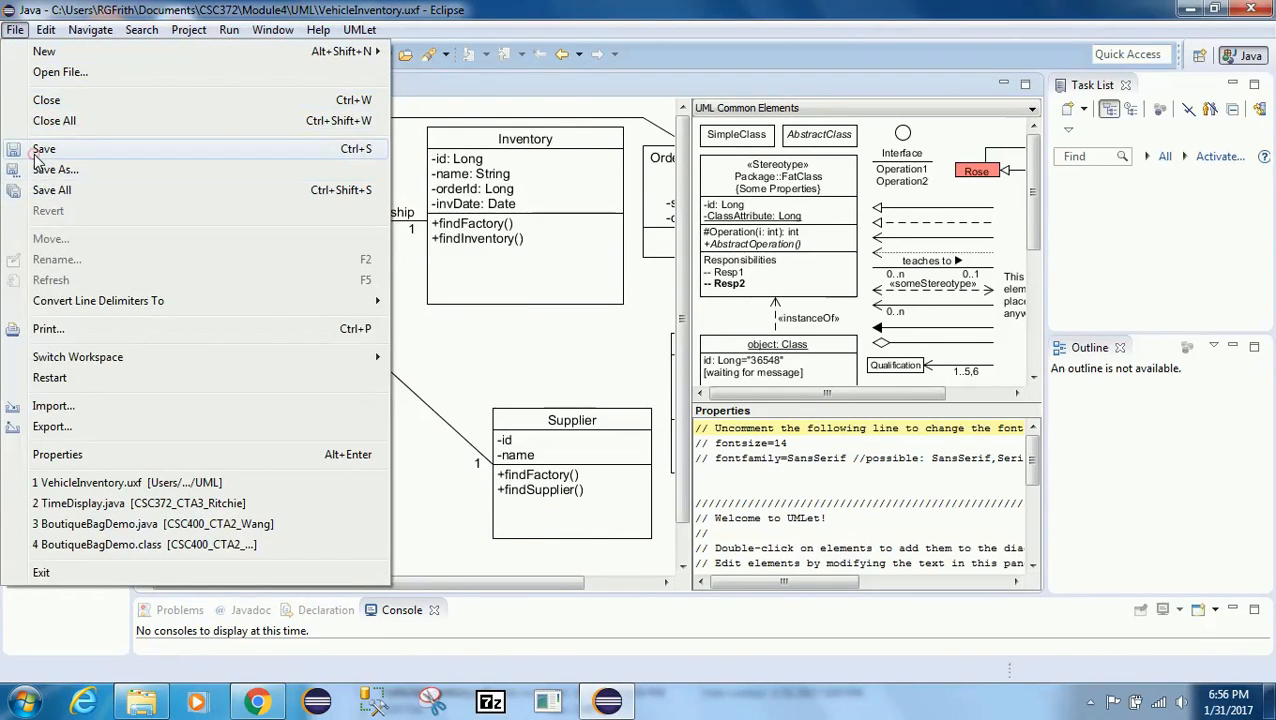
{"action": "left_click", "coordinate": [38, 152]}
{"action": "mouse_move", "coordinate": [418, 587]}
{"action": "left_mouse_down"}
{"action": "mouse_move", "coordinate": [584, 596]}
{"action": "mouse_move", "coordinate": [416, 604]}
{"action": "left_mouse_up"}
{"action": "left_click_drag", "start_coordinate": [283, 603], "coordinate": [368, 603]}
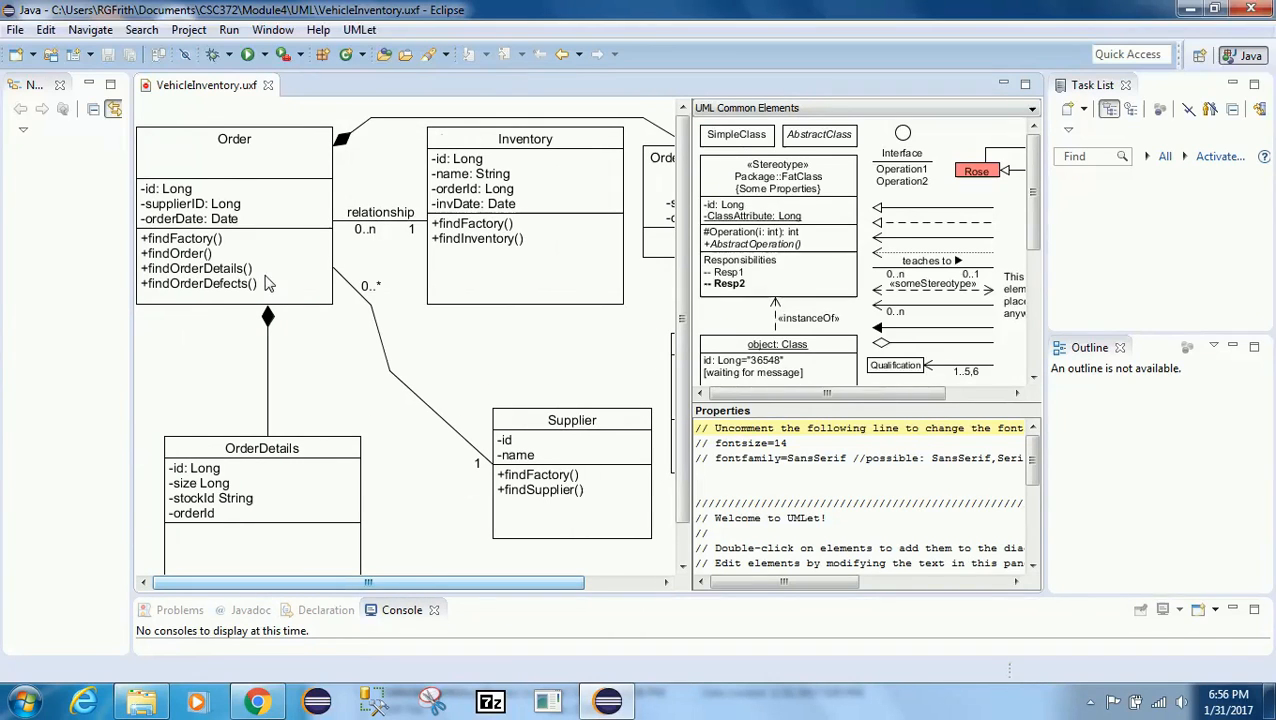
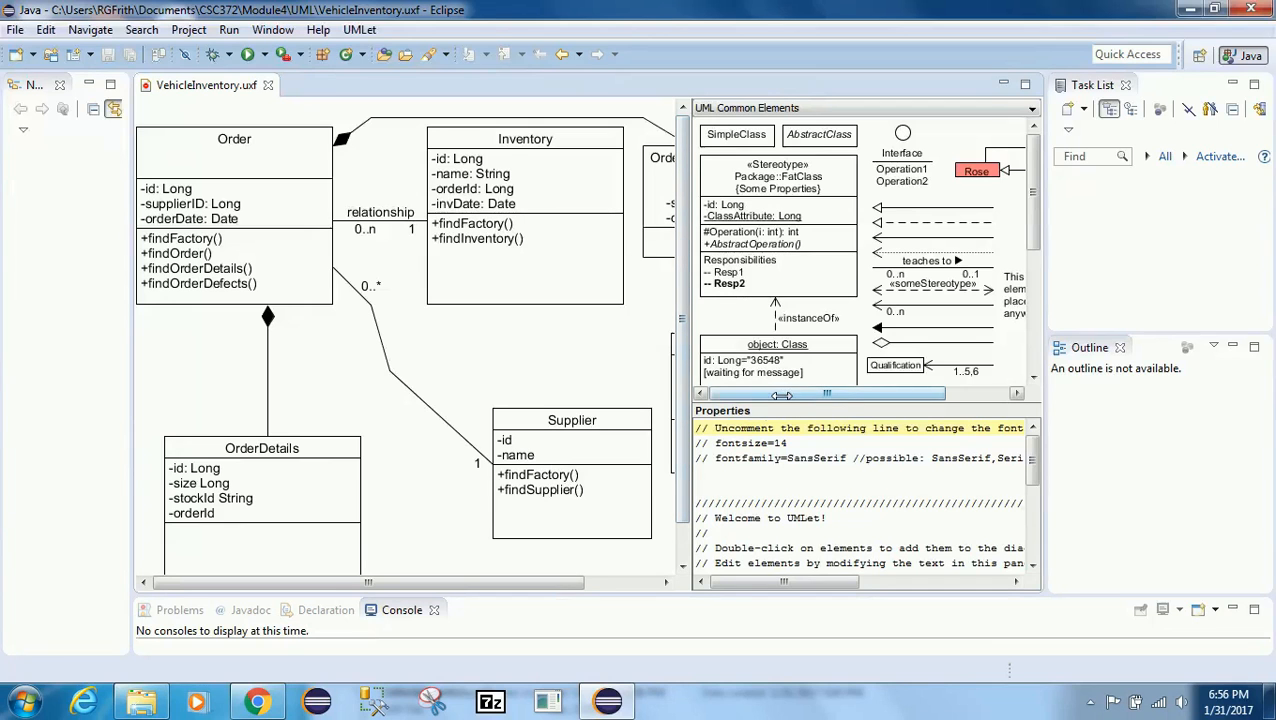
Step: Copy the Note element from the palette and paste it onto the diagram beside the Order–OrderDetails composition
{"action": "left_click_drag", "start_coordinate": [1037, 312], "coordinate": [1037, 348]}
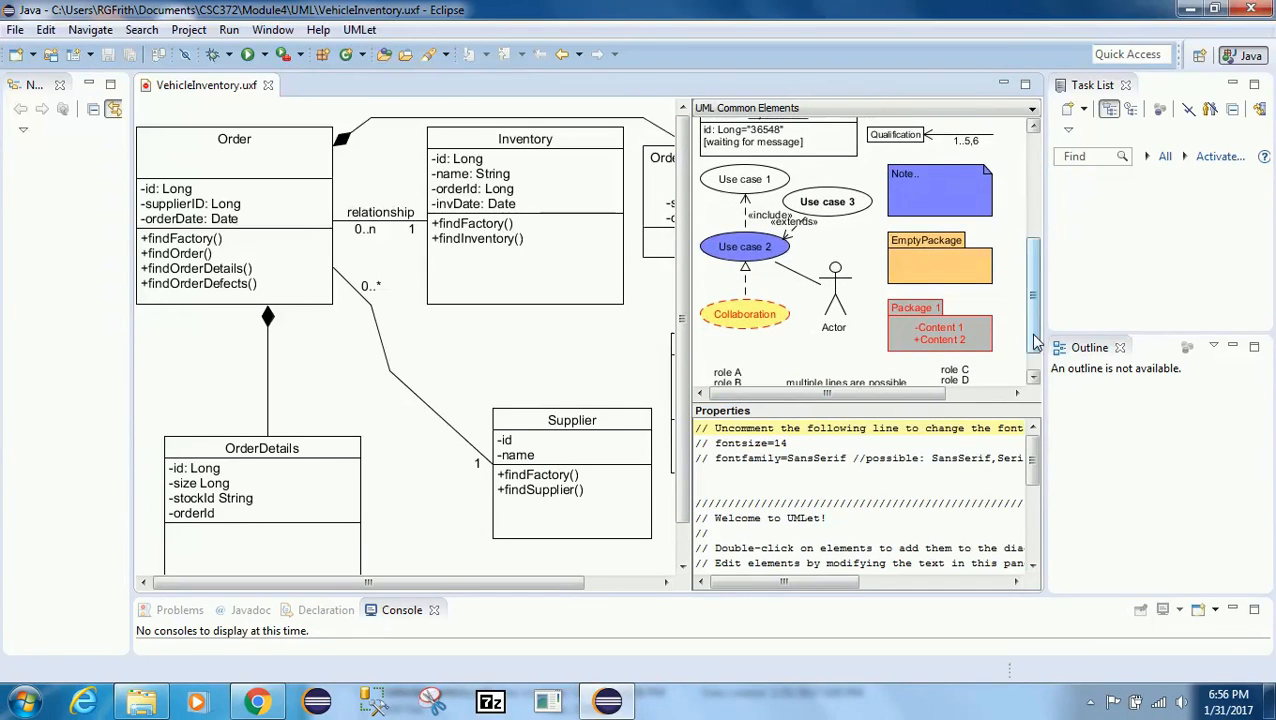
{"action": "left_click", "coordinate": [903, 175]}
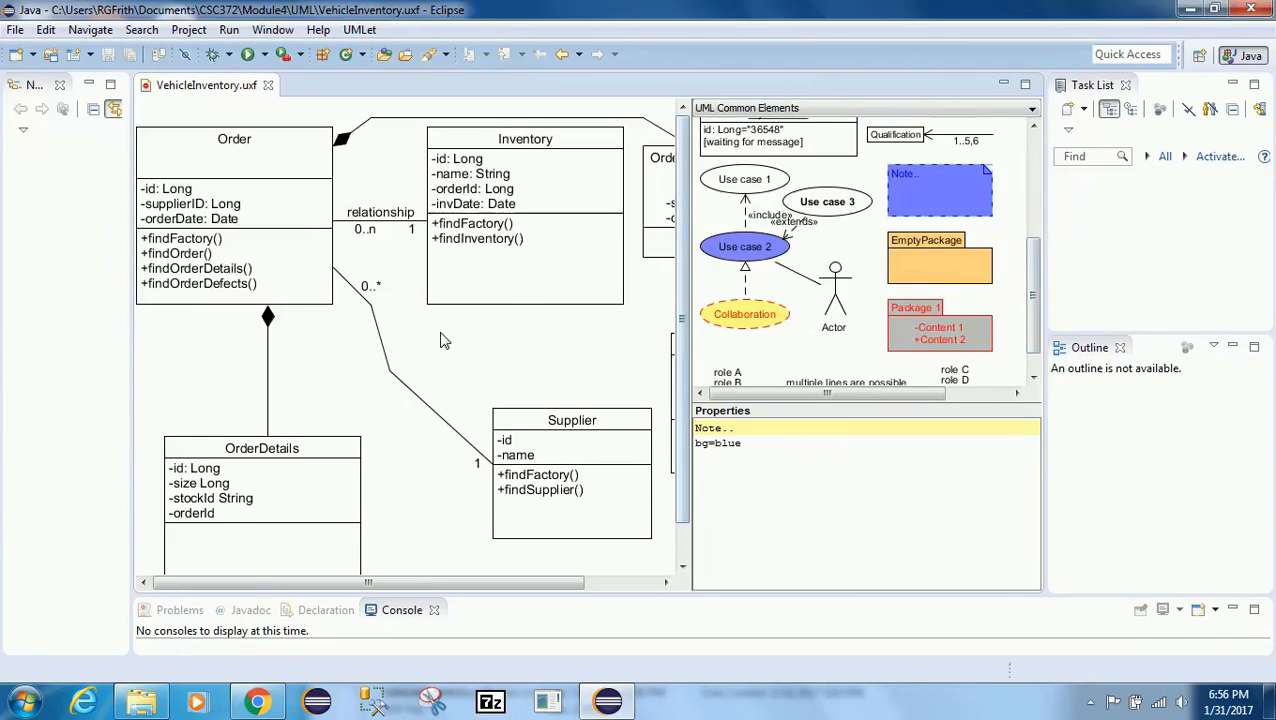
{"action": "right_click", "coordinate": [910, 202]}
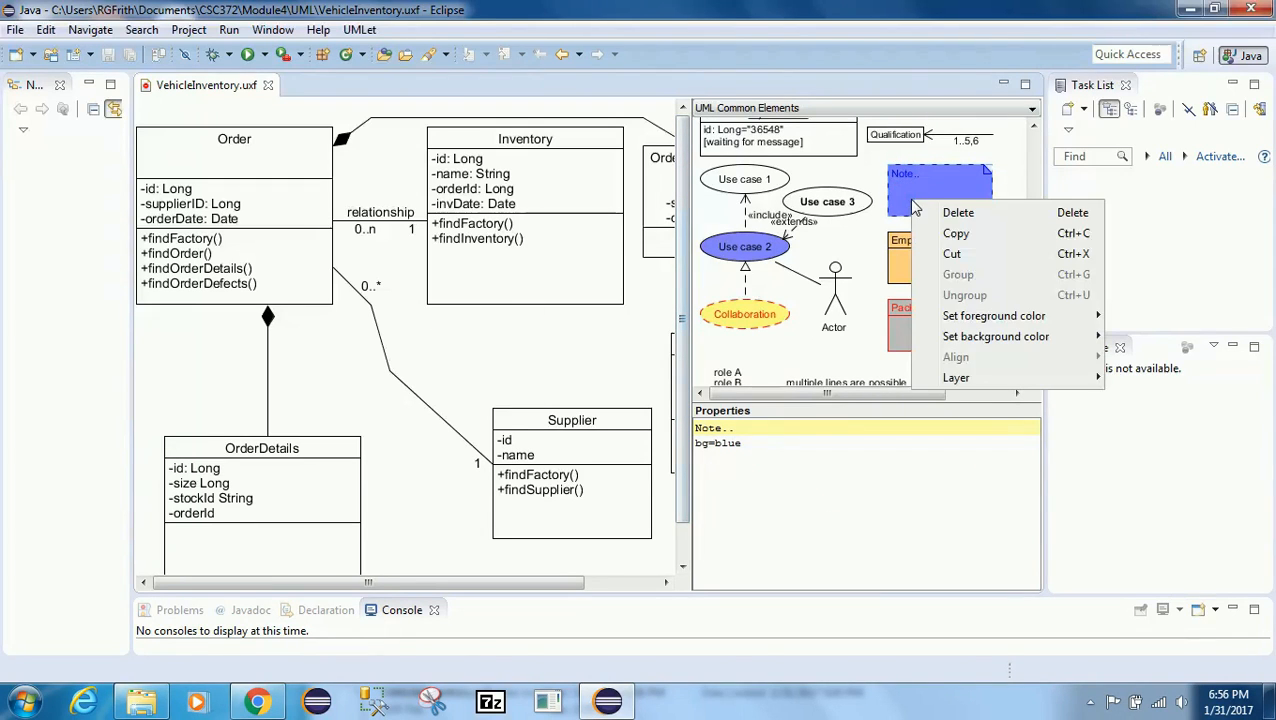
{"action": "left_click", "coordinate": [955, 232]}
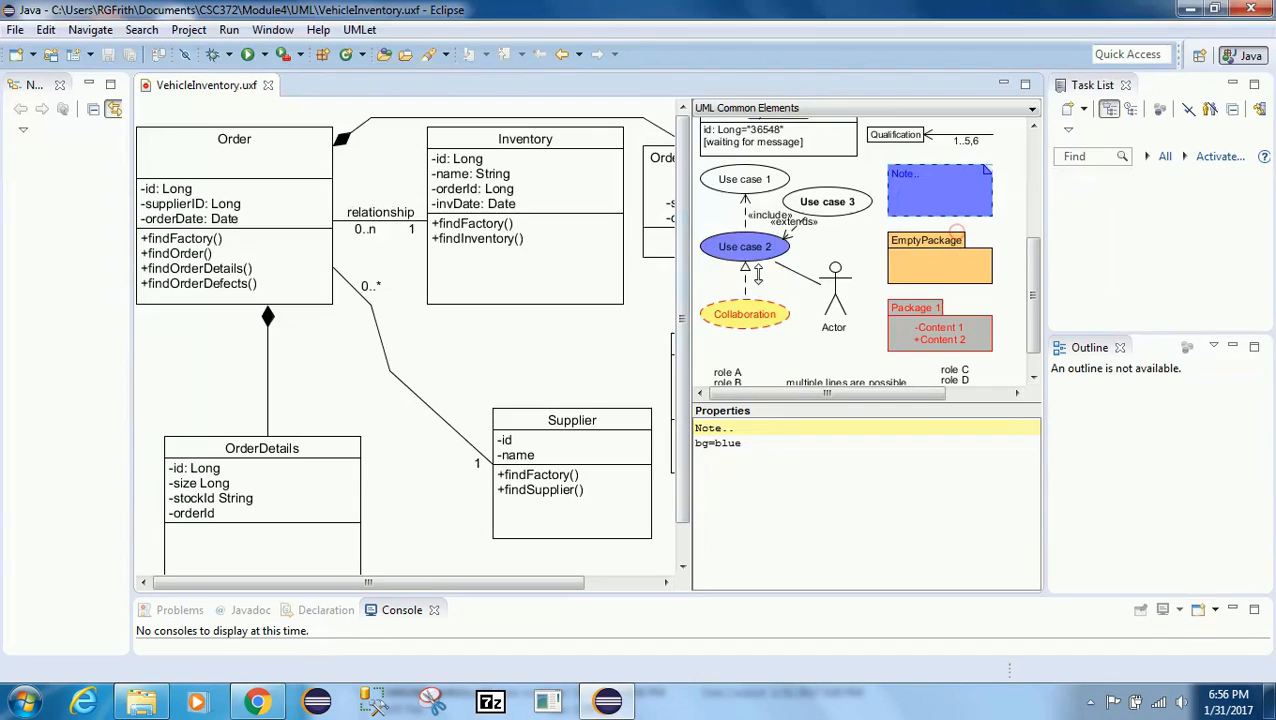
{"action": "left_click", "coordinate": [155, 343]}
{"action": "left_click_drag", "start_coordinate": [152, 336], "coordinate": [189, 355]}
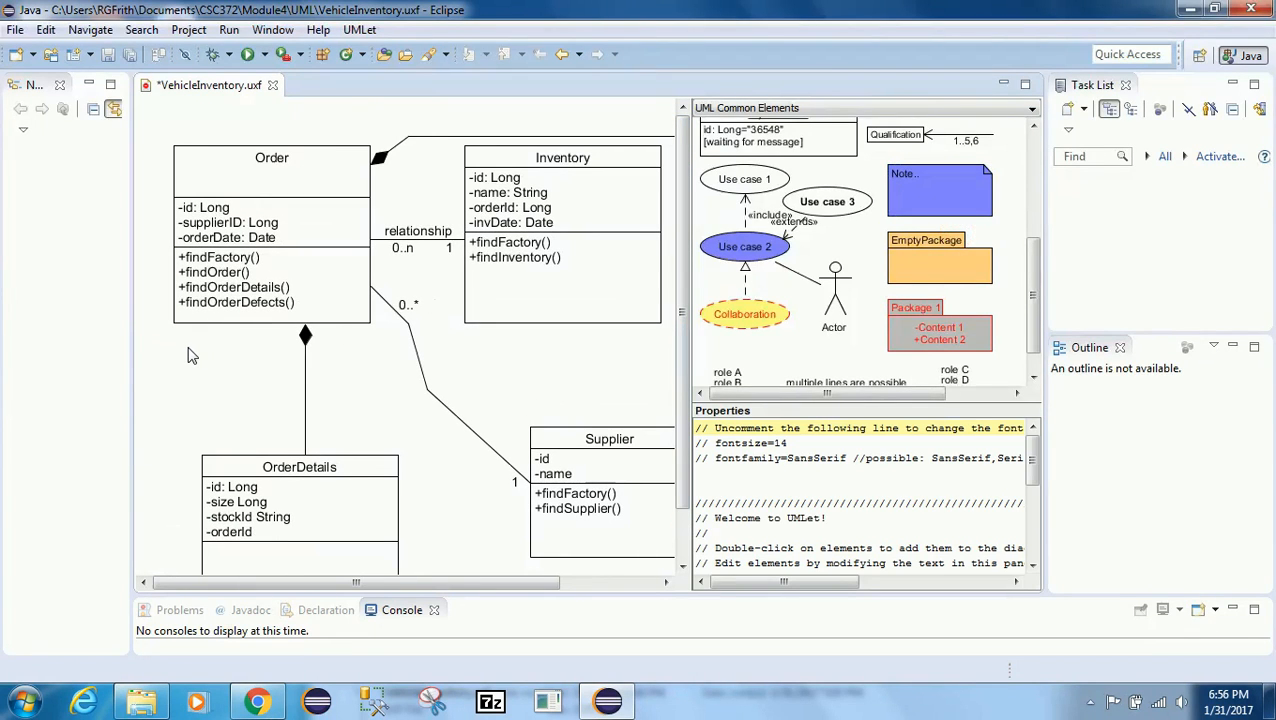
{"action": "left_click", "coordinate": [925, 206]}
{"action": "right_click", "coordinate": [918, 202]}
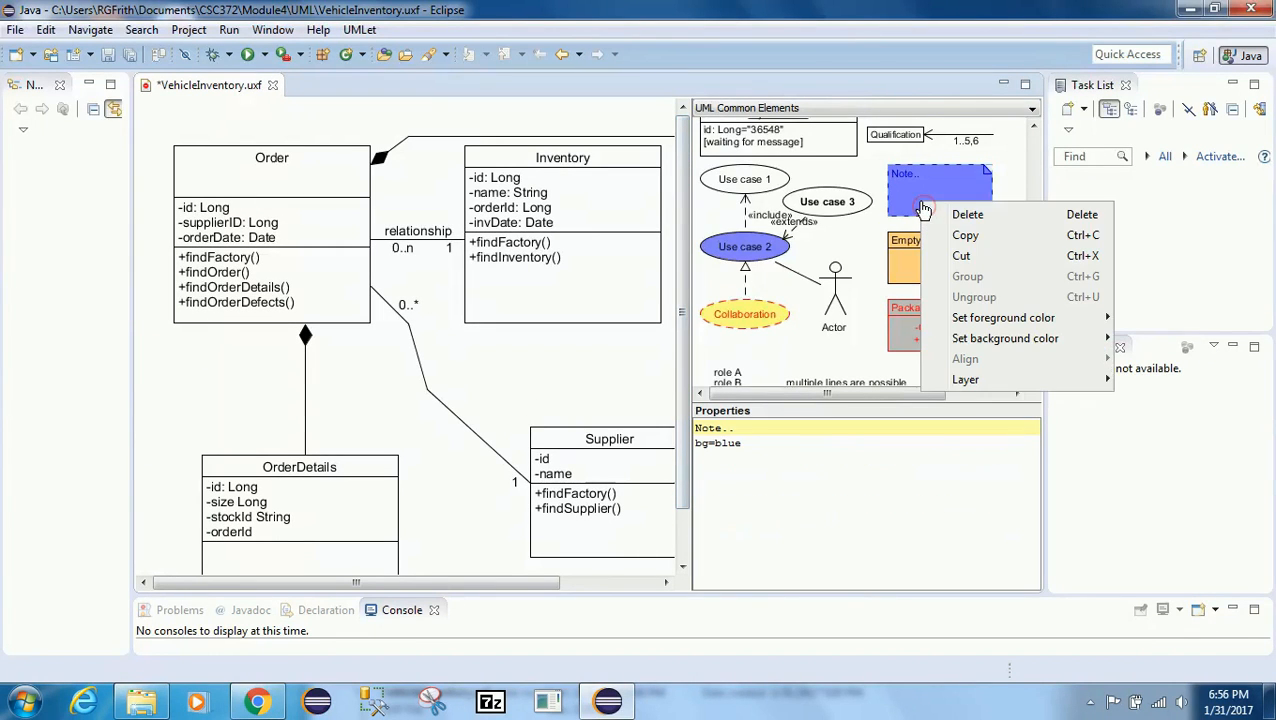
{"action": "left_click", "coordinate": [968, 236]}
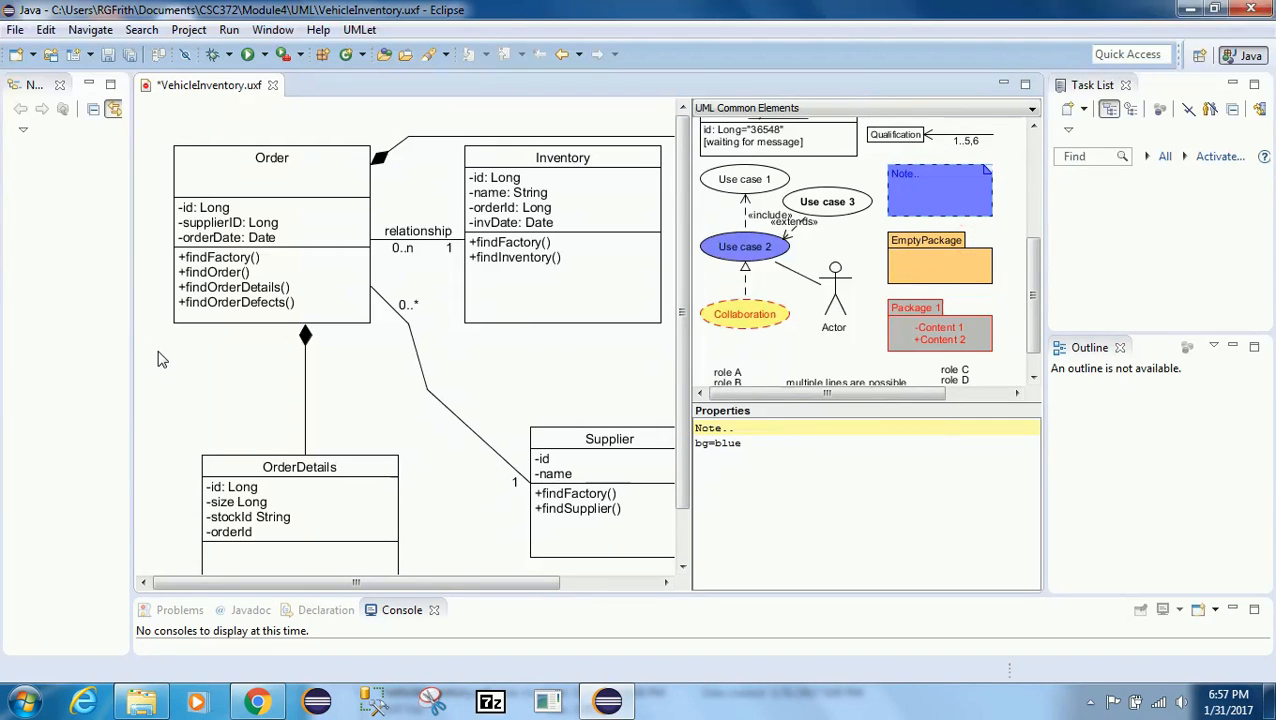
{"action": "left_click", "coordinate": [190, 364]}
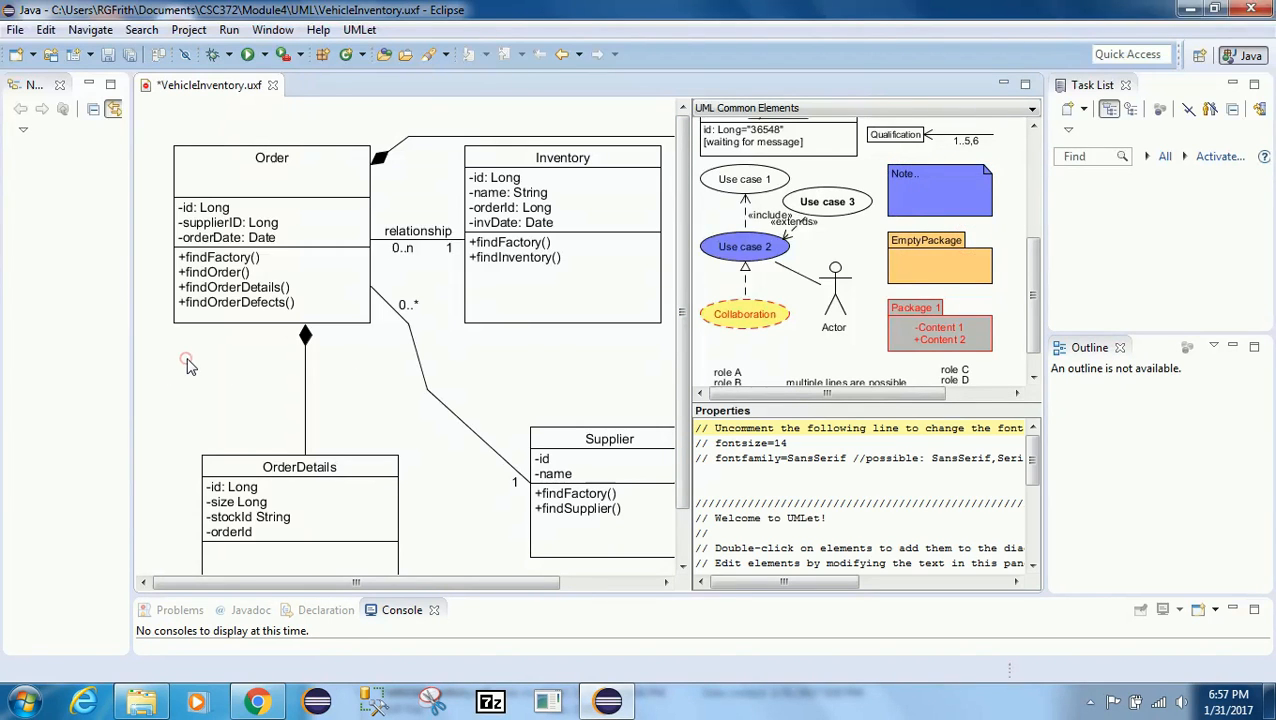
{"action": "right_click", "coordinate": [905, 210]}
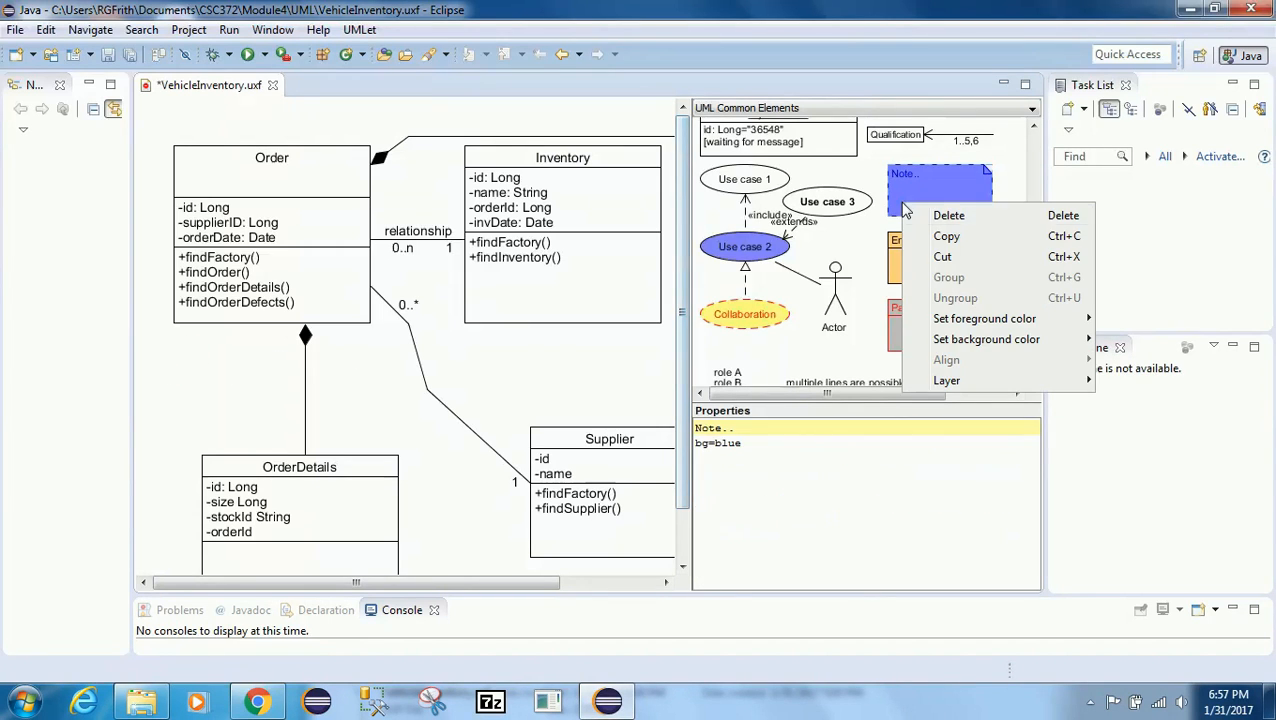
{"action": "left_click", "coordinate": [946, 236]}
{"action": "right_click", "coordinate": [203, 386]}
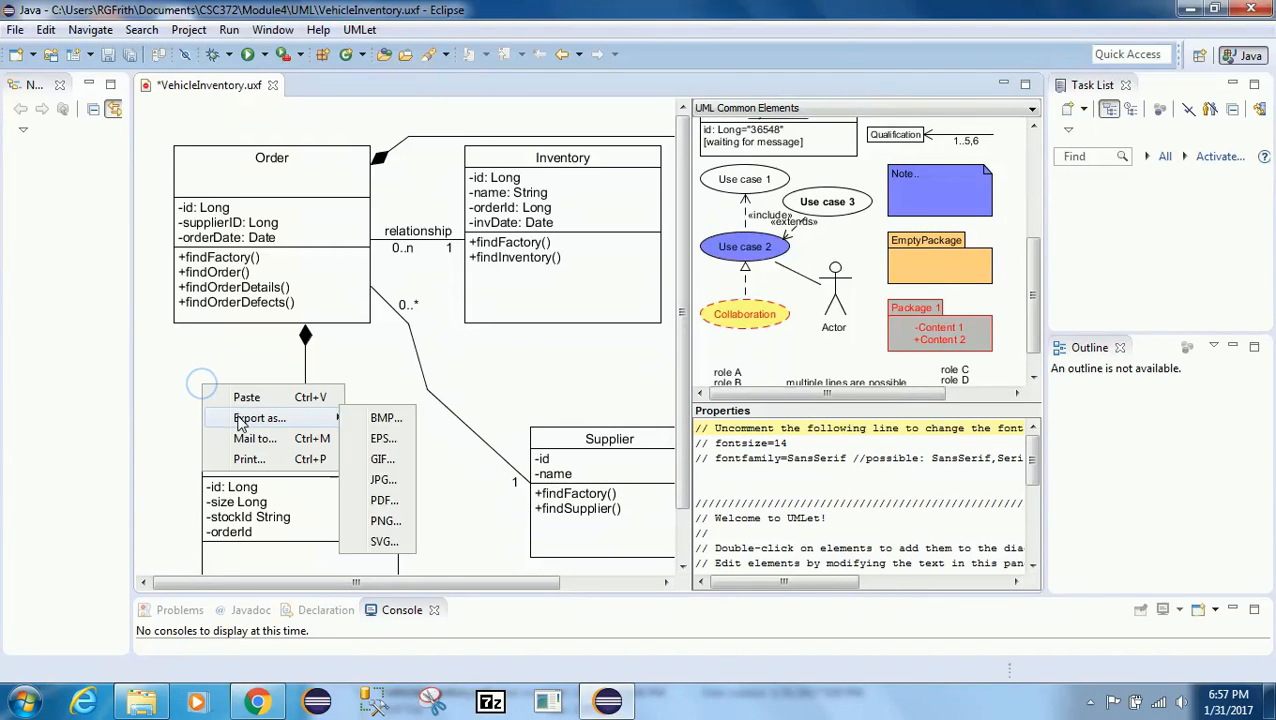
{"action": "left_click", "coordinate": [243, 396]}
{"action": "left_click_drag", "start_coordinate": [218, 168], "coordinate": [216, 400]}
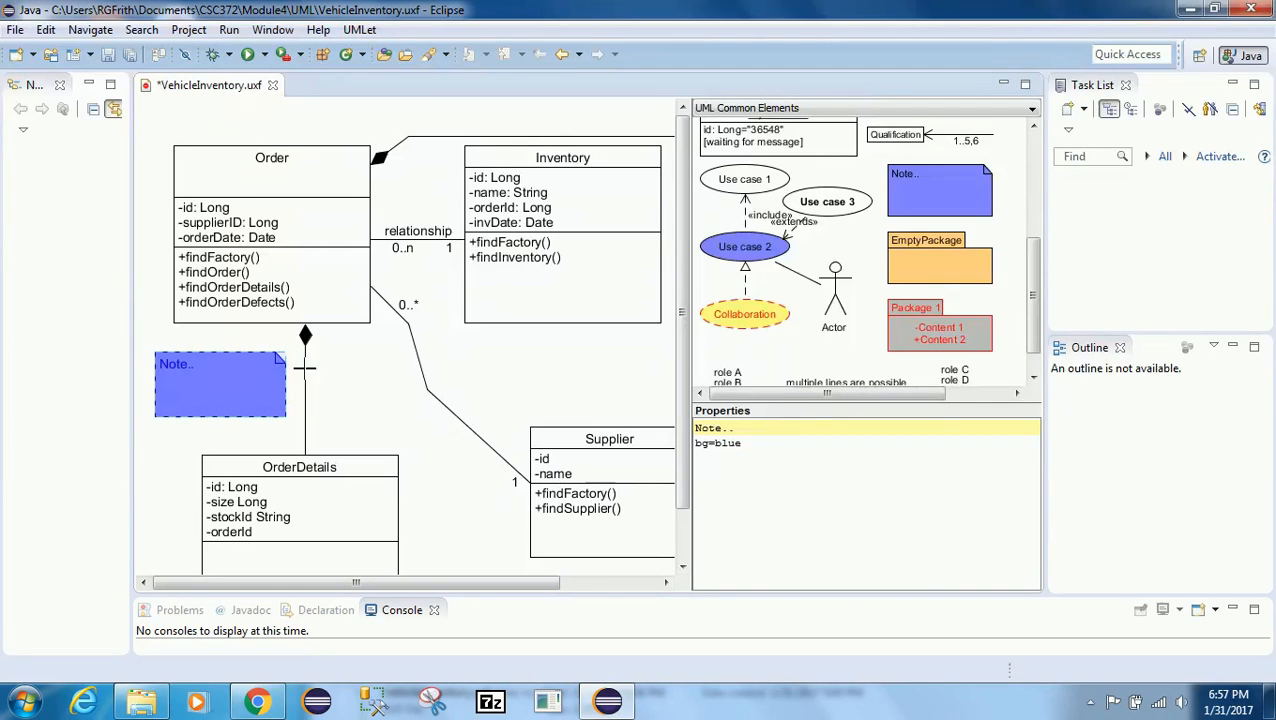
Step: Inspect the Order class's attributes in its properties text
{"action": "left_click", "coordinate": [270, 263]}
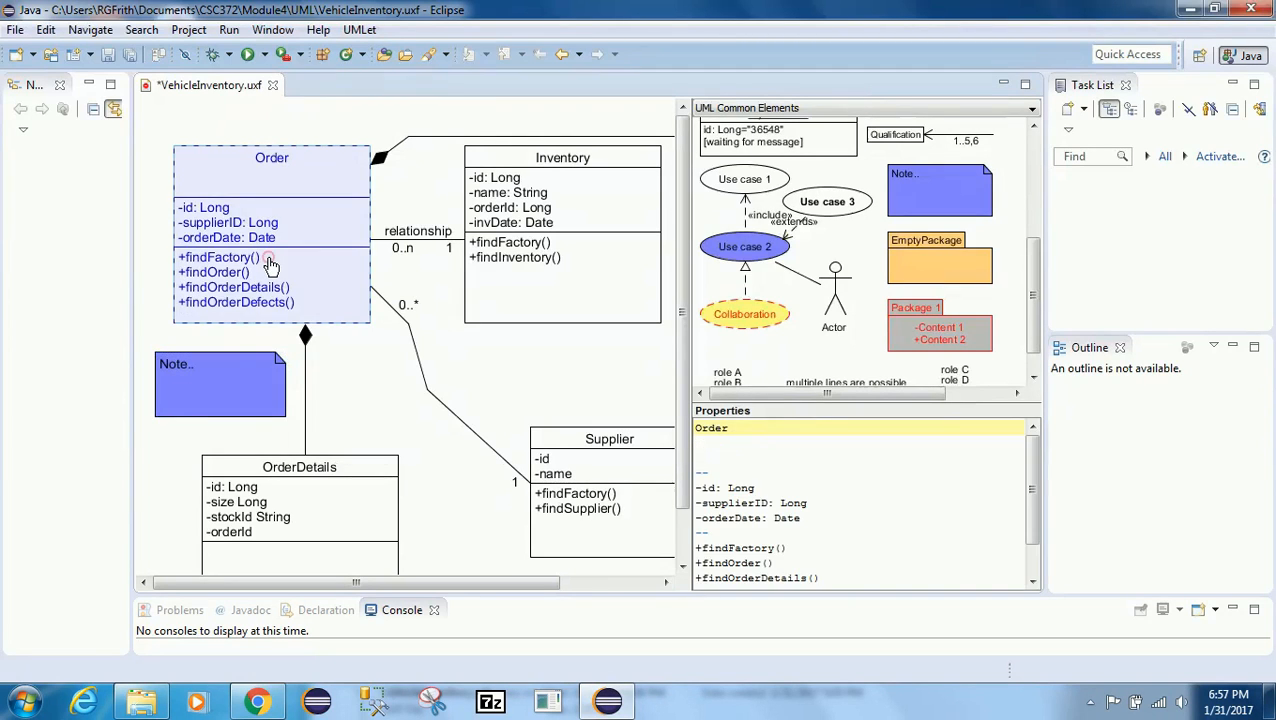
{"action": "left_click", "coordinate": [813, 502]}
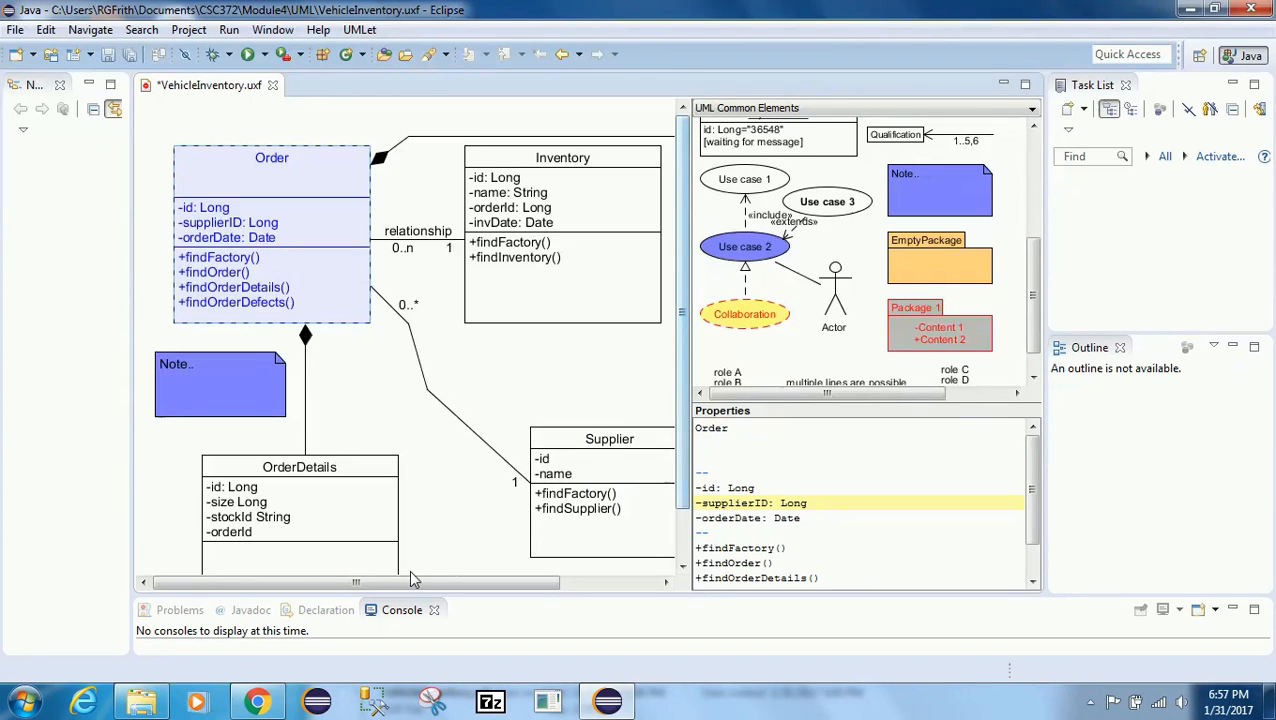
{"action": "left_click_drag", "start_coordinate": [407, 581], "coordinate": [287, 596]}
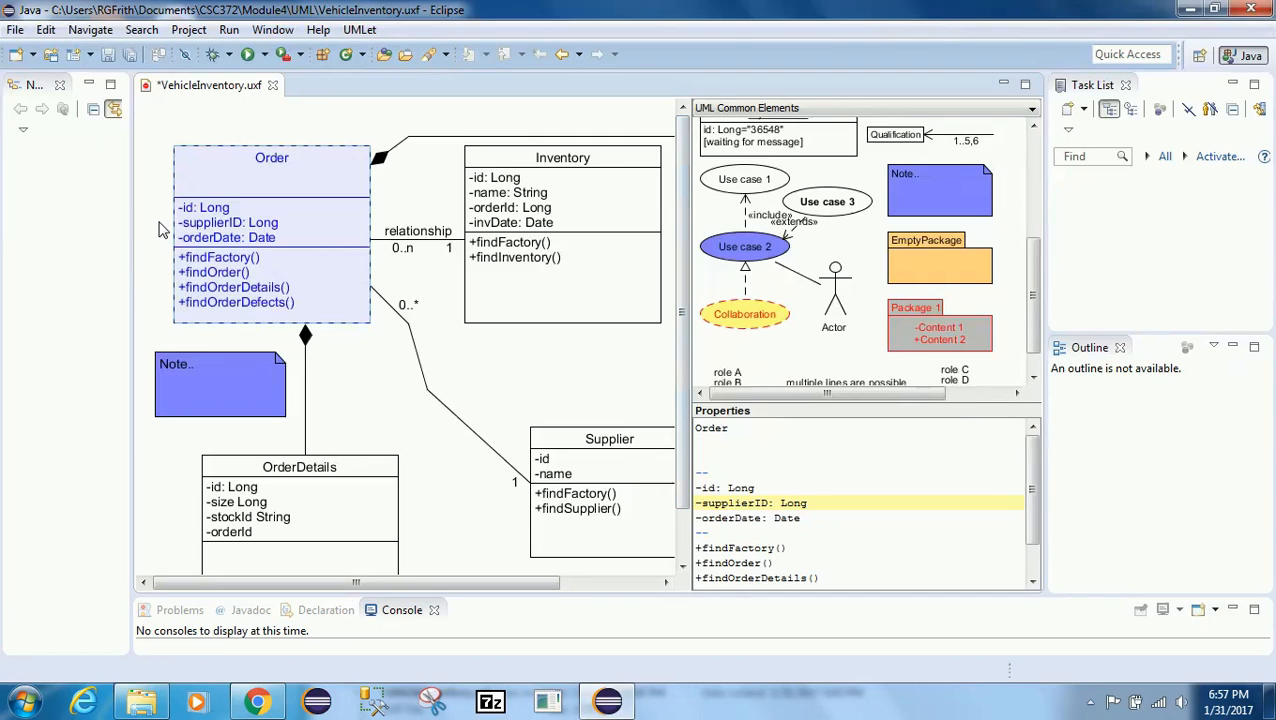
{"action": "left_click", "coordinate": [196, 129]}
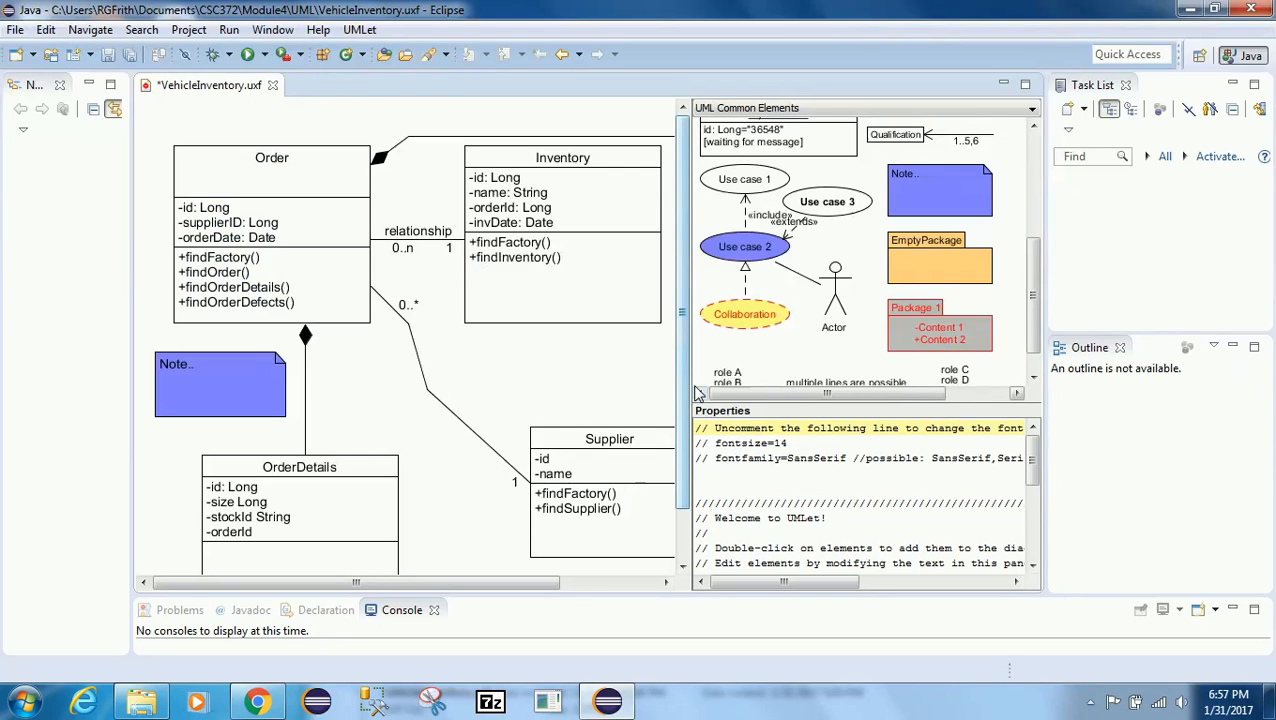
{"action": "scroll", "coordinate": [460, 560], "scroll_direction": "down", "scroll_amount": 2}
{"action": "left_click_drag", "start_coordinate": [460, 583], "coordinate": [378, 582]}
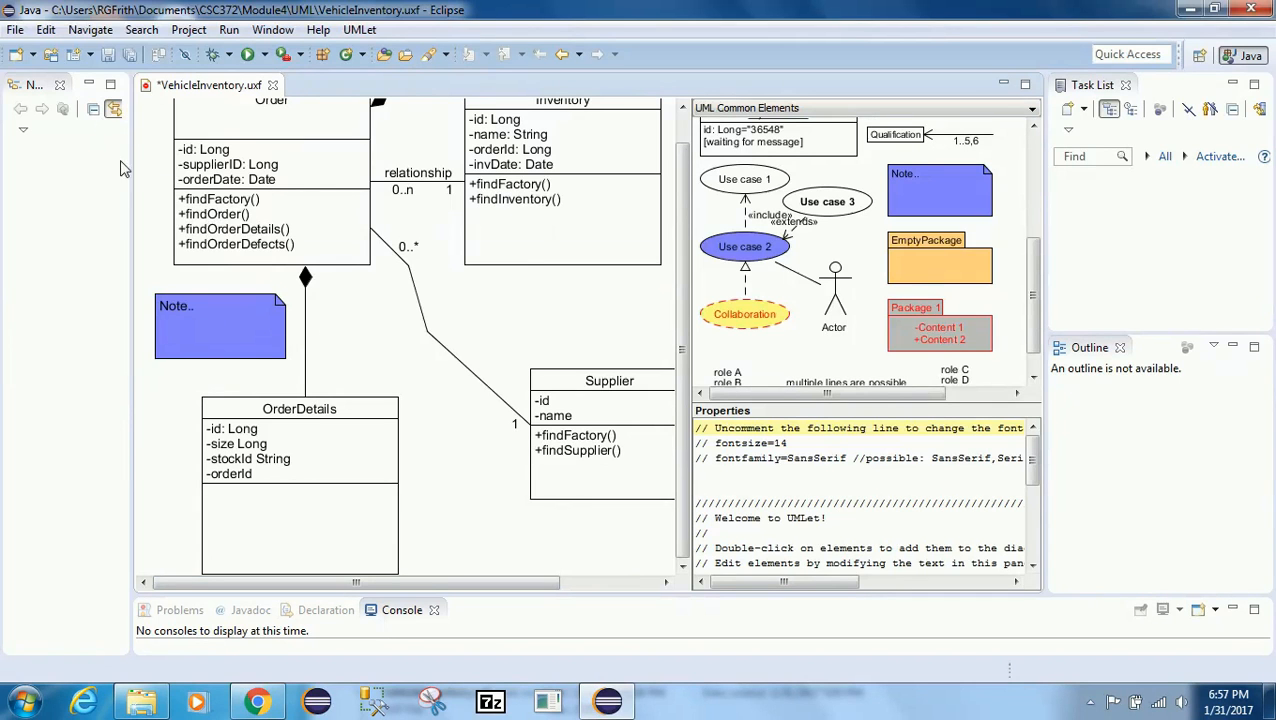
Step: Save the diagram and export it as a PDF named VehicleInventory in the UML folder
{"action": "left_click", "coordinate": [15, 29]}
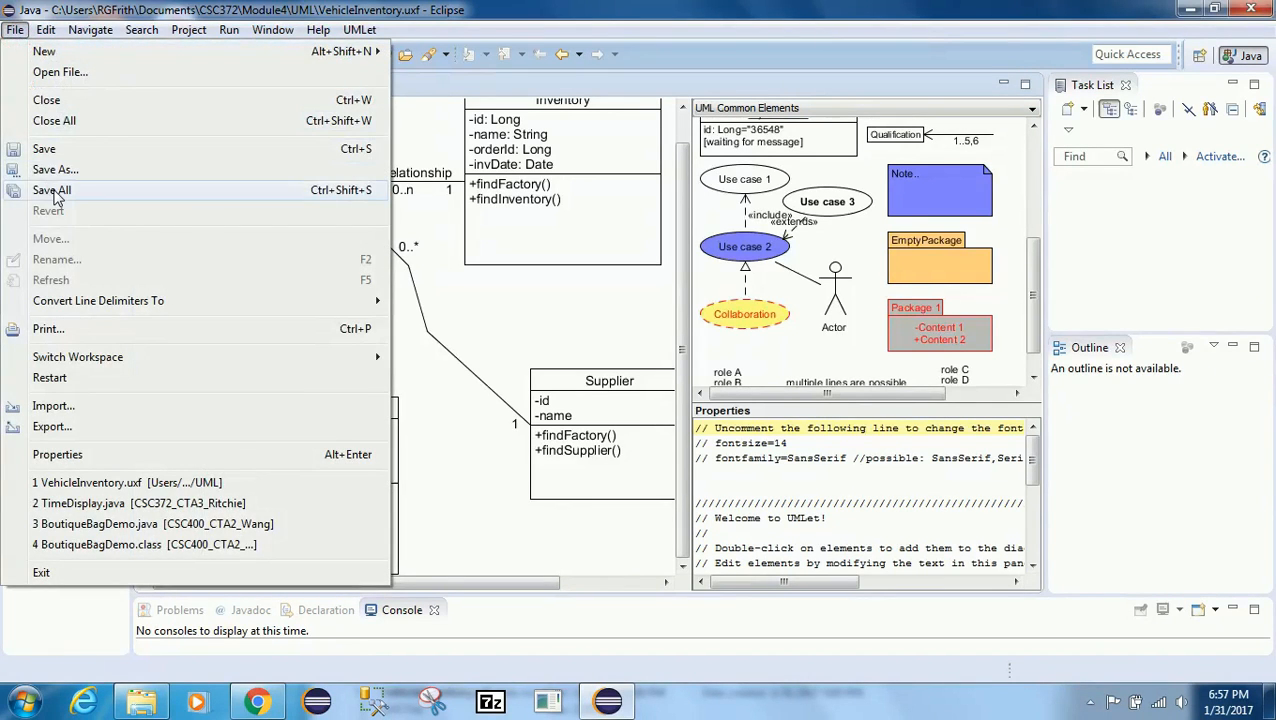
{"action": "left_click", "coordinate": [56, 193]}
{"action": "right_click", "coordinate": [351, 332]}
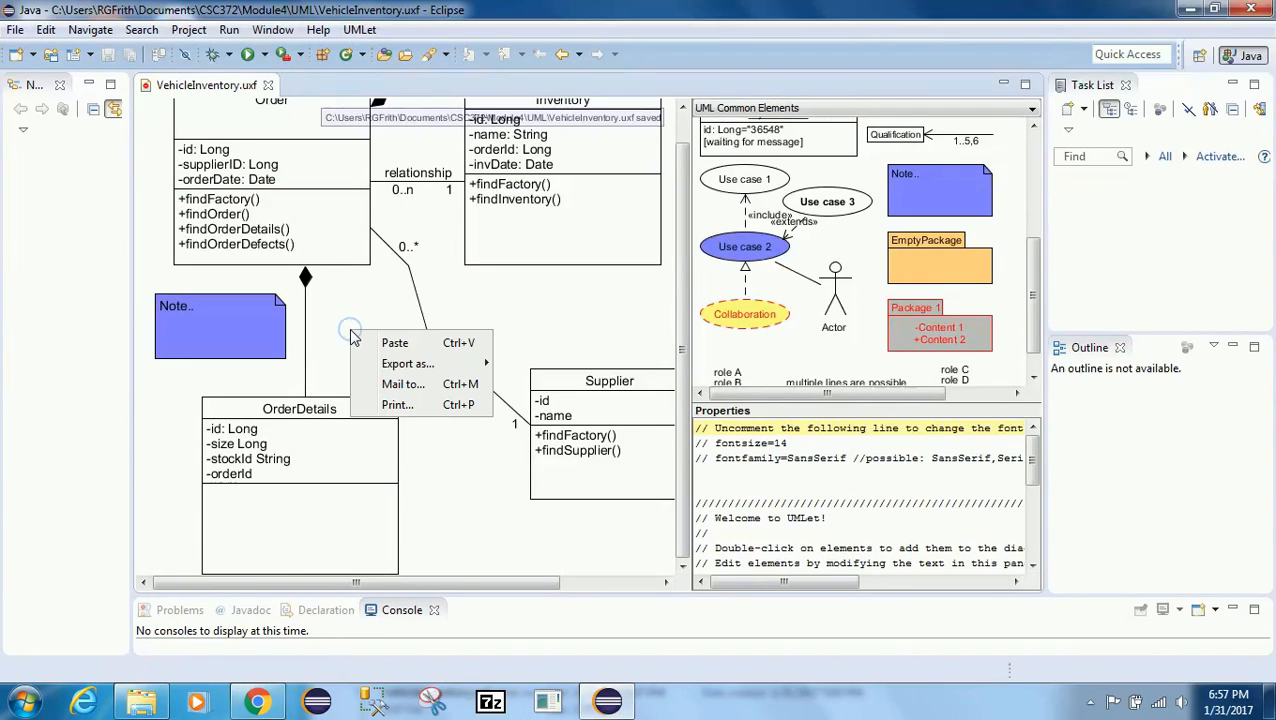
{"action": "left_click", "coordinate": [390, 365]}
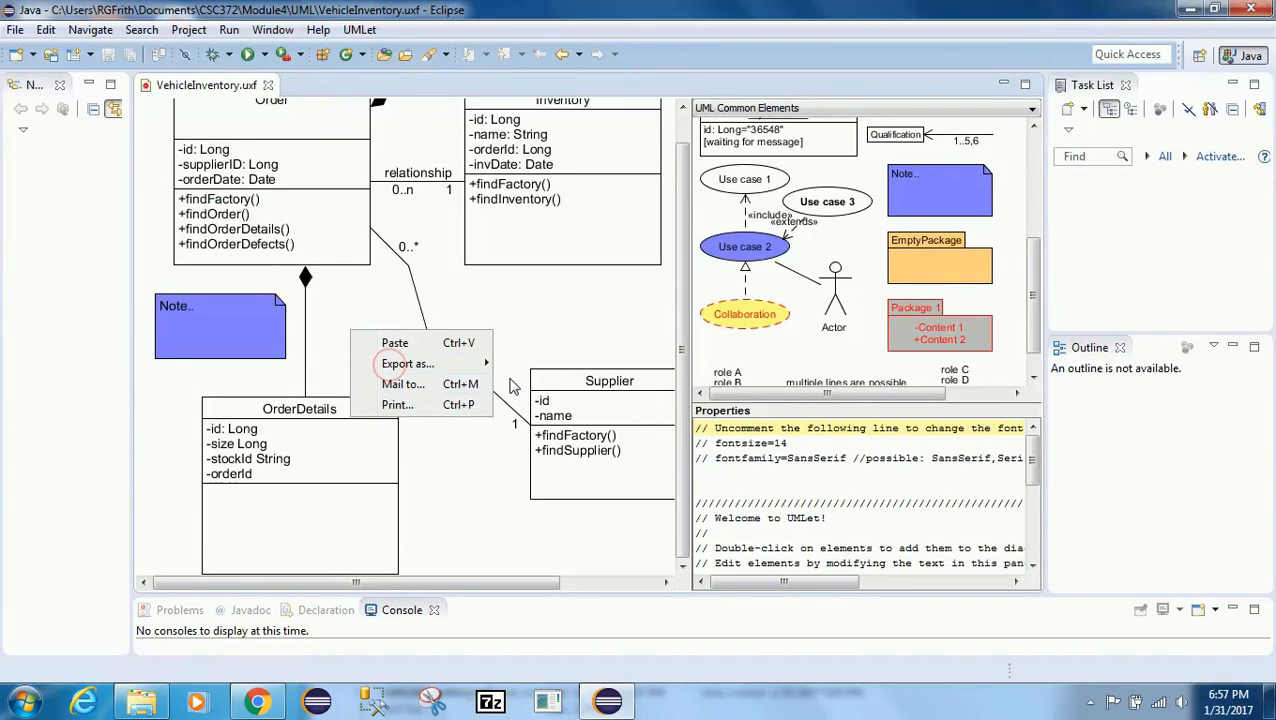
{"action": "left_click", "coordinate": [420, 364]}
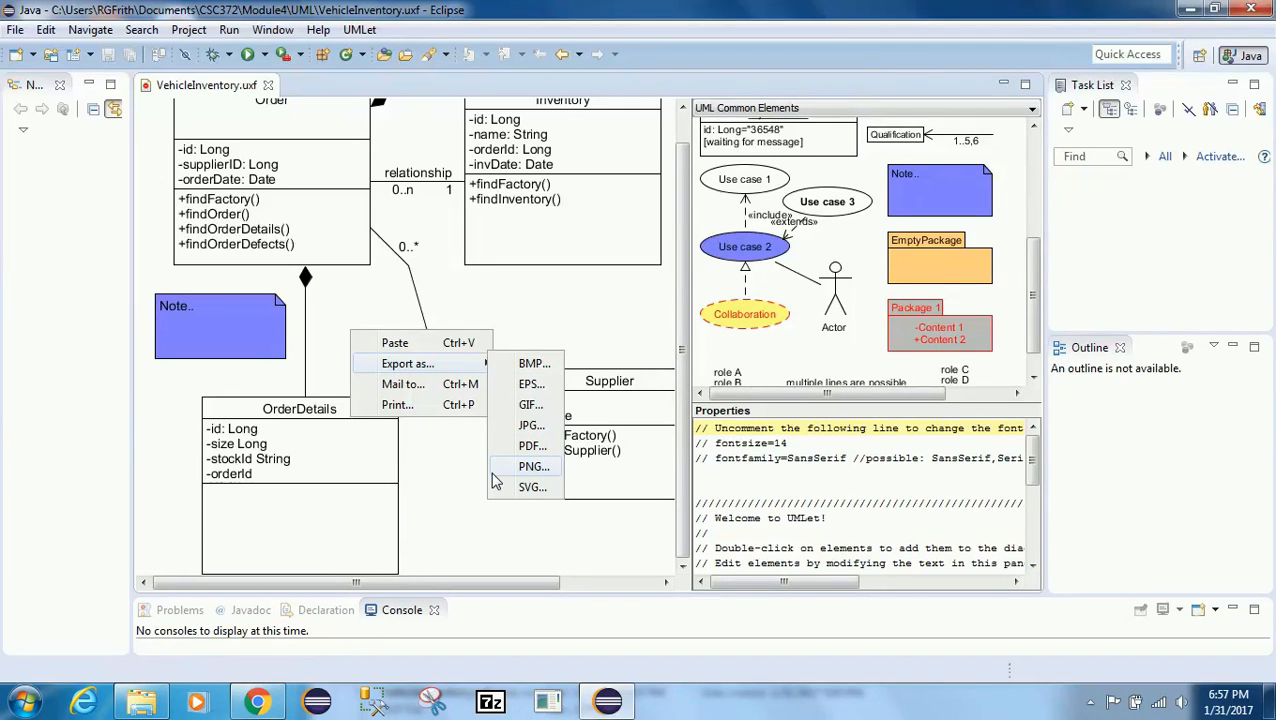
{"action": "left_click", "coordinate": [524, 446]}
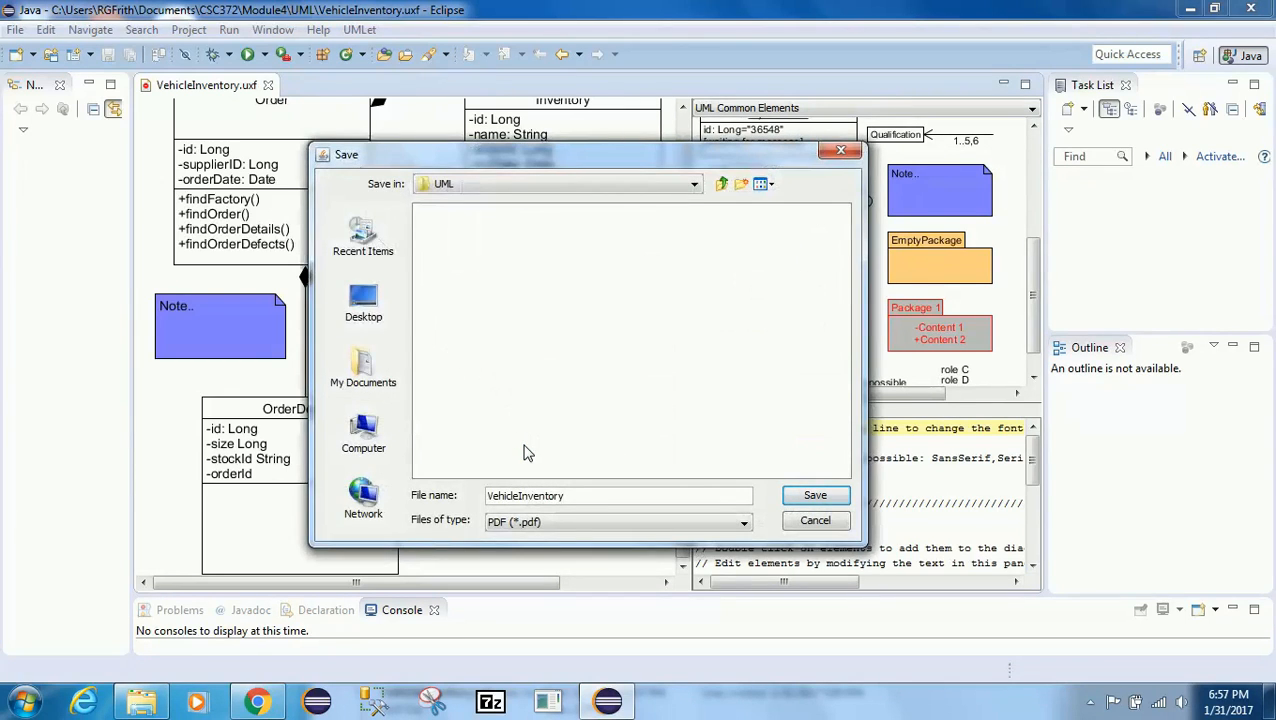
{"action": "left_click", "coordinate": [797, 497]}
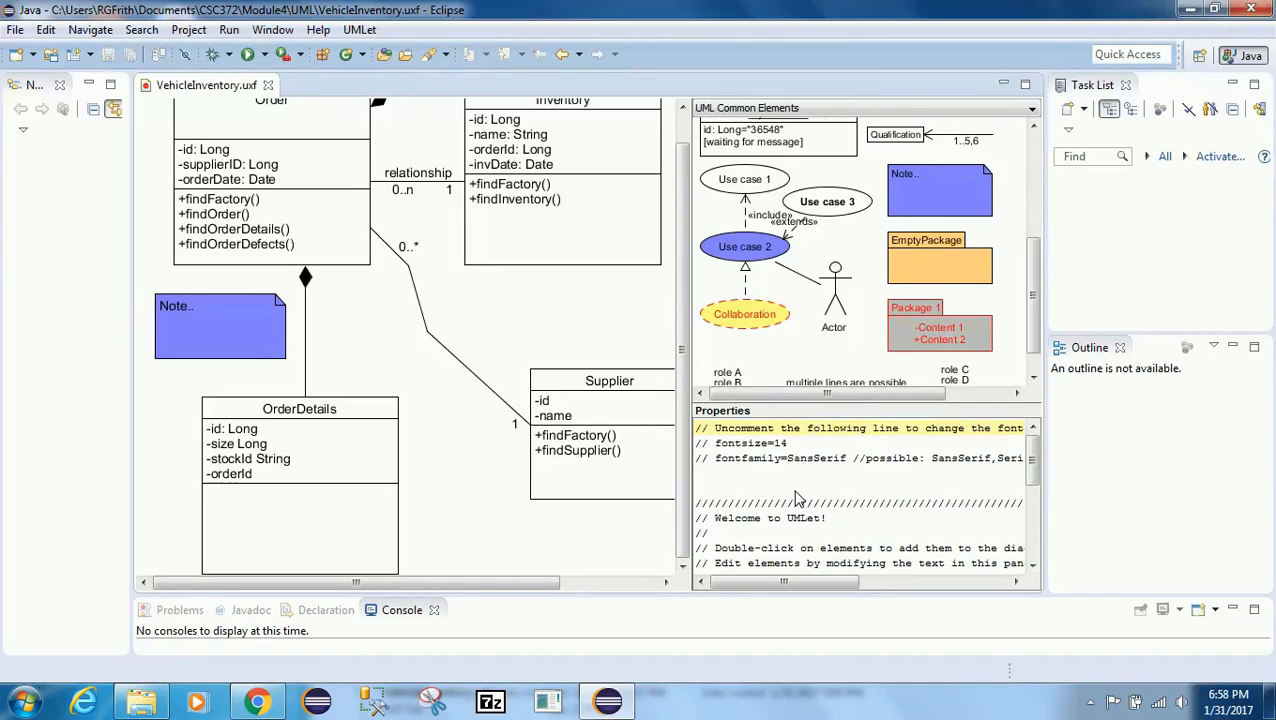
Step: Open the exported VehicleInventory PDF from the UML folder in File Explorer
{"action": "left_click", "coordinate": [163, 705]}
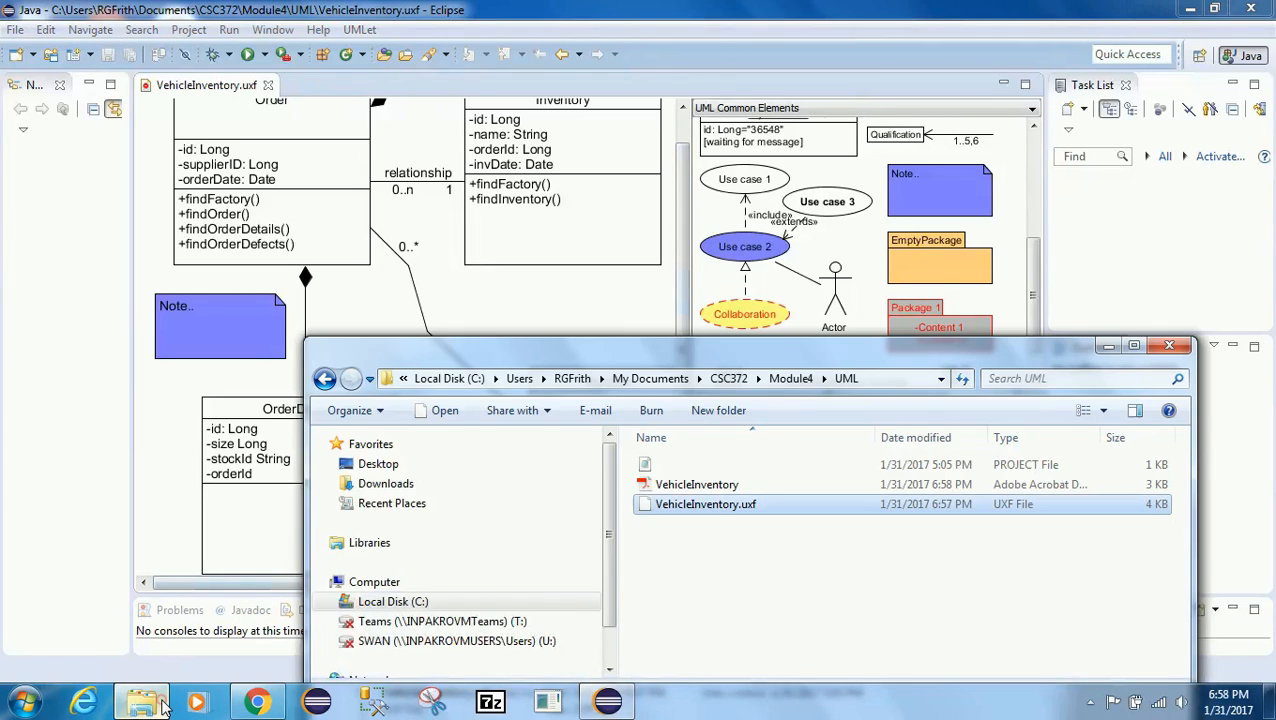
{"action": "left_click", "coordinate": [700, 485]}
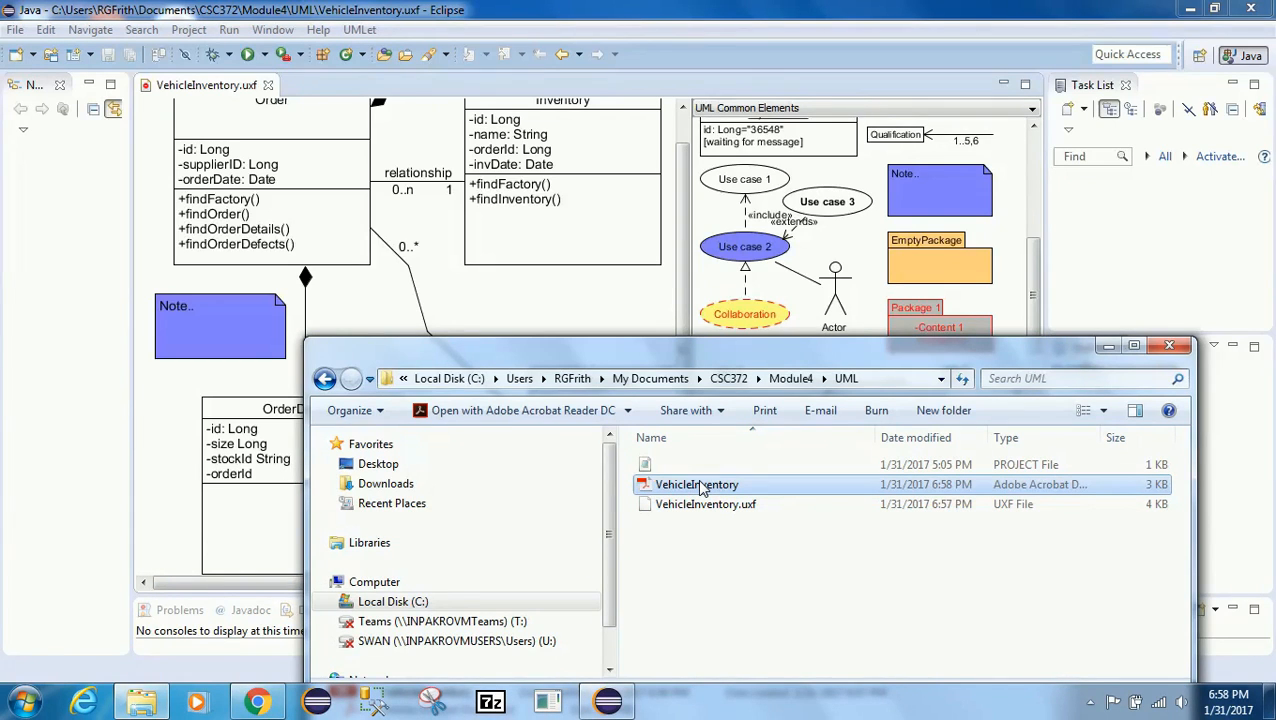
{"action": "double_click", "coordinate": [700, 486]}
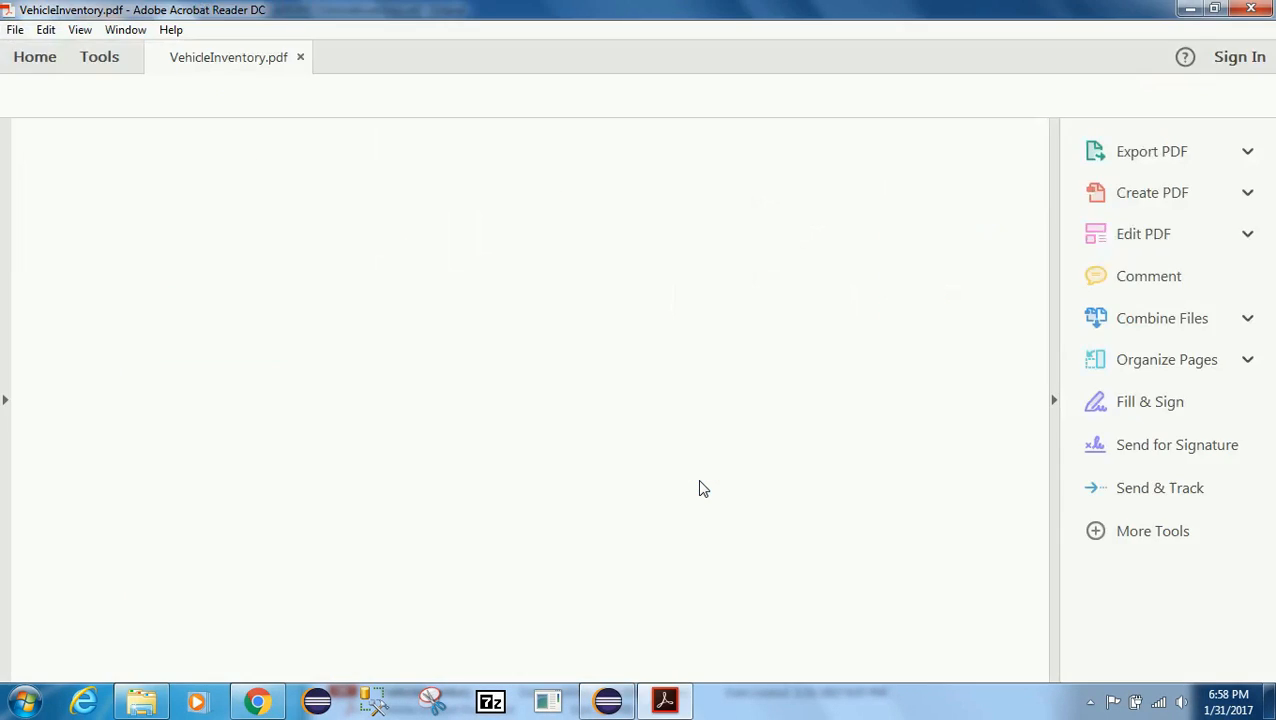